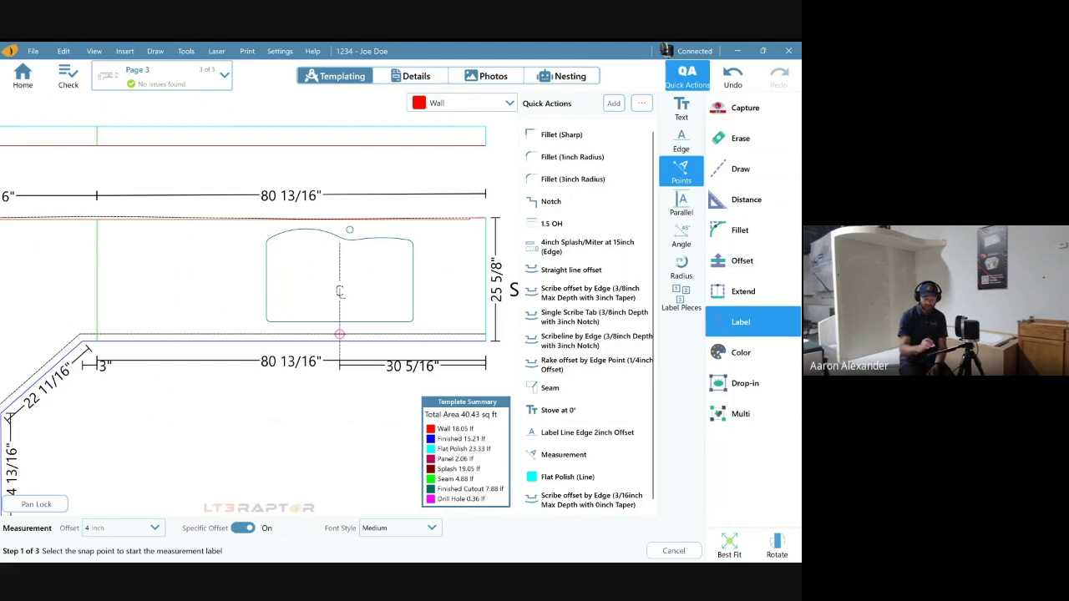
- Apply the Label Line Edge 2inch Offset quick action and zoom out to the whole template
left_click(587, 433)
left_click(587, 432)
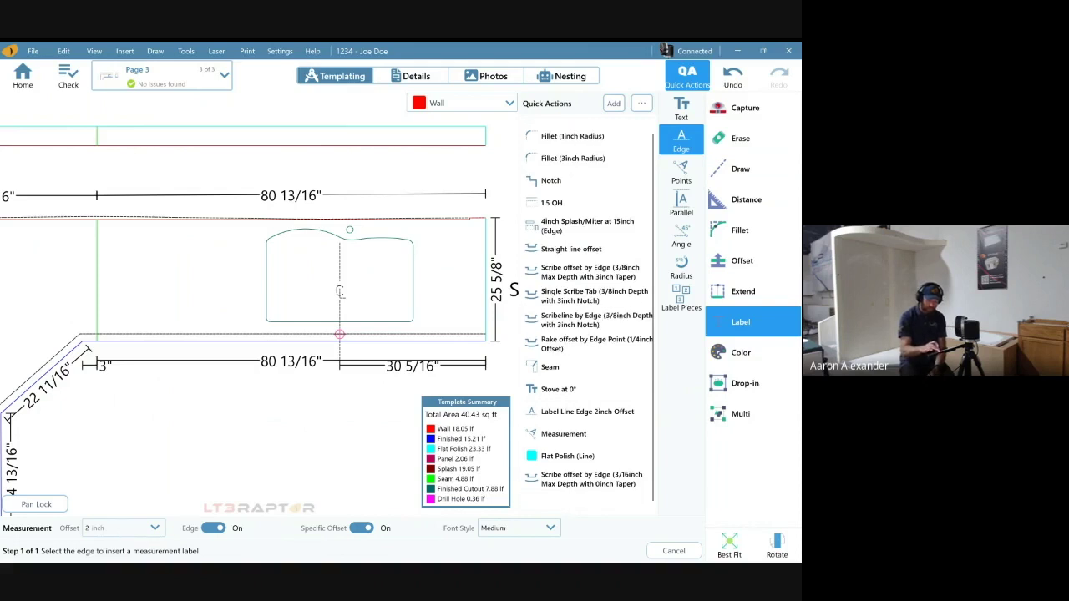
scroll(339, 291, "down", 5)
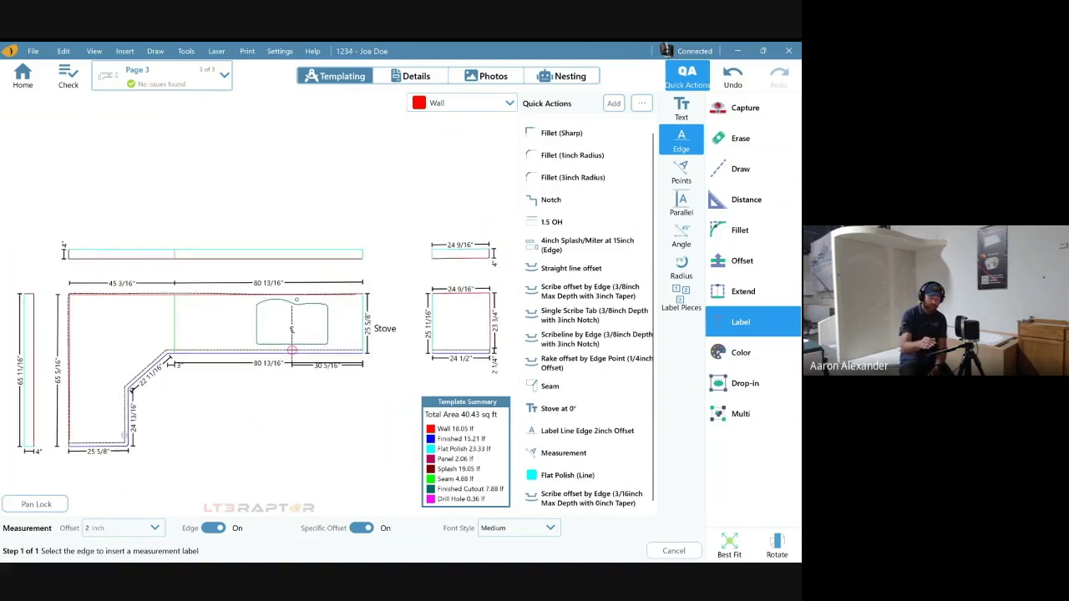
left_click(680, 203)
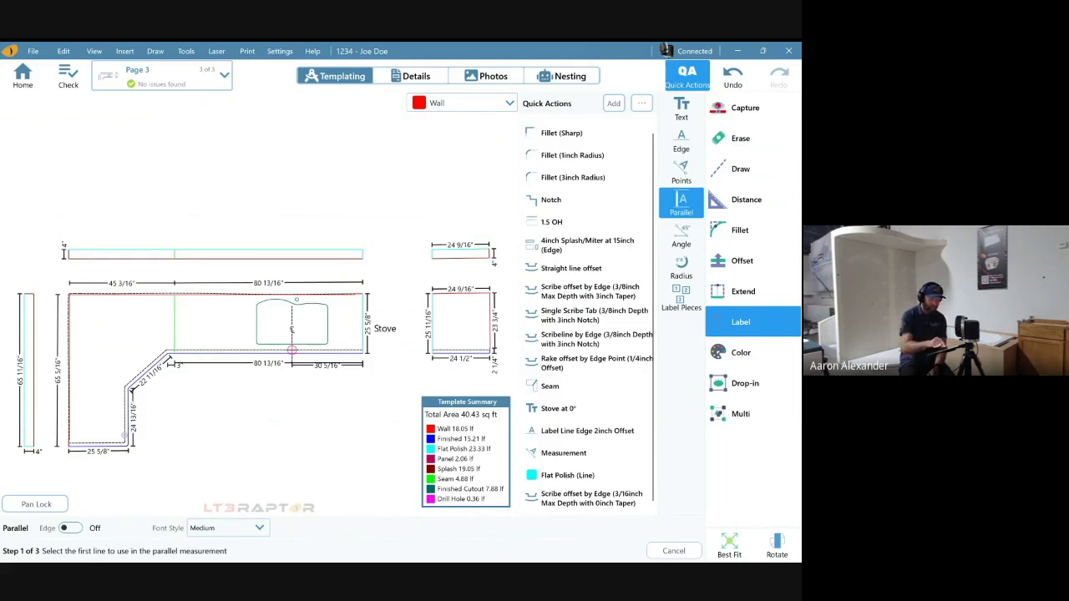
- Try a parallel dimension from the short line below the sink, then undo it
scroll(292, 350, "up", 10)
scroll(300, 401, "down", 8)
left_click(277, 391)
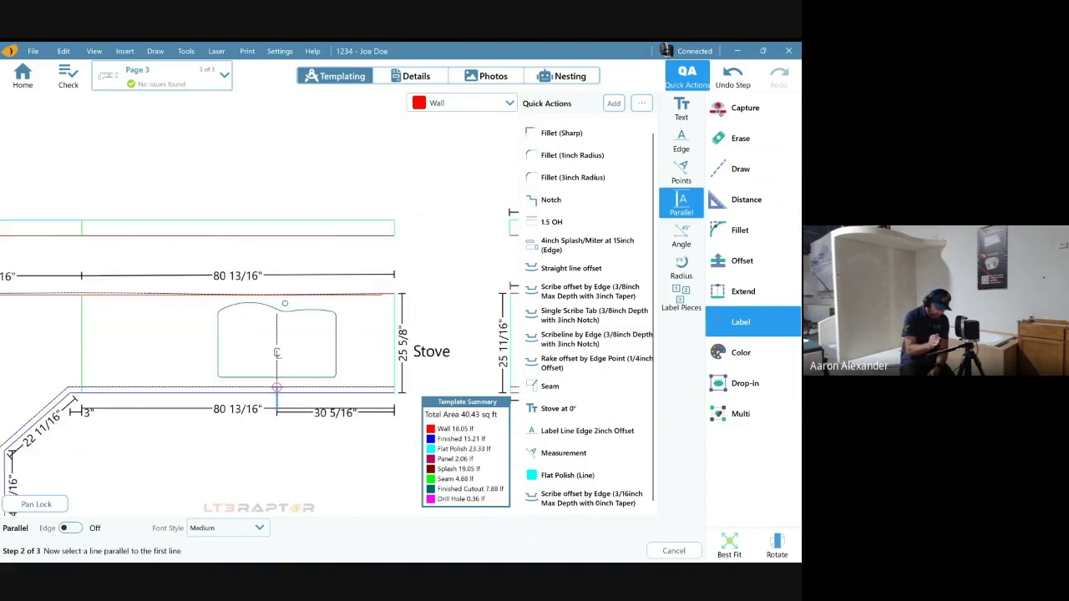
scroll(314, 379, "down", 3)
left_click(23, 401)
left_click(22, 401)
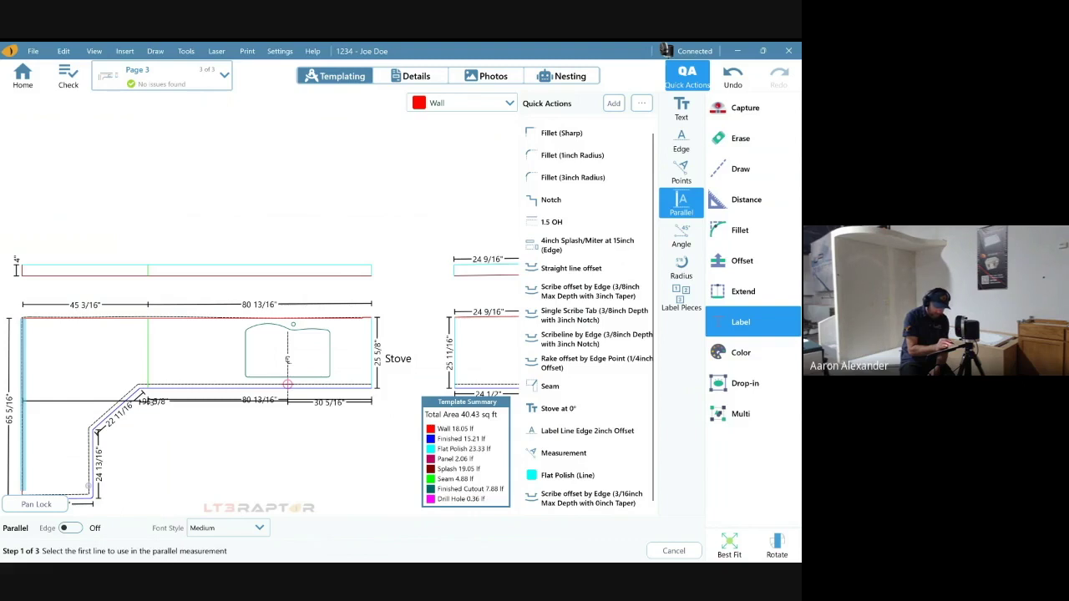
key("ctrl+z")
- Place a 95 5/8" parallel dimension between the left countertop edge and its opposite line
left_click(22, 401)
left_click(287, 368)
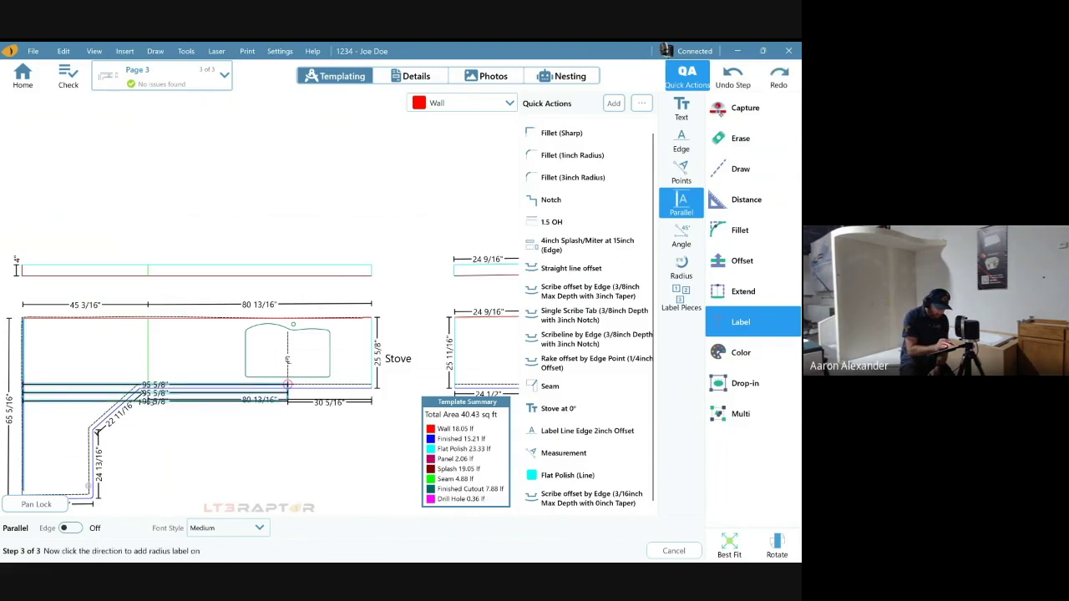
left_click(155, 379)
scroll(176, 396, "up", 5)
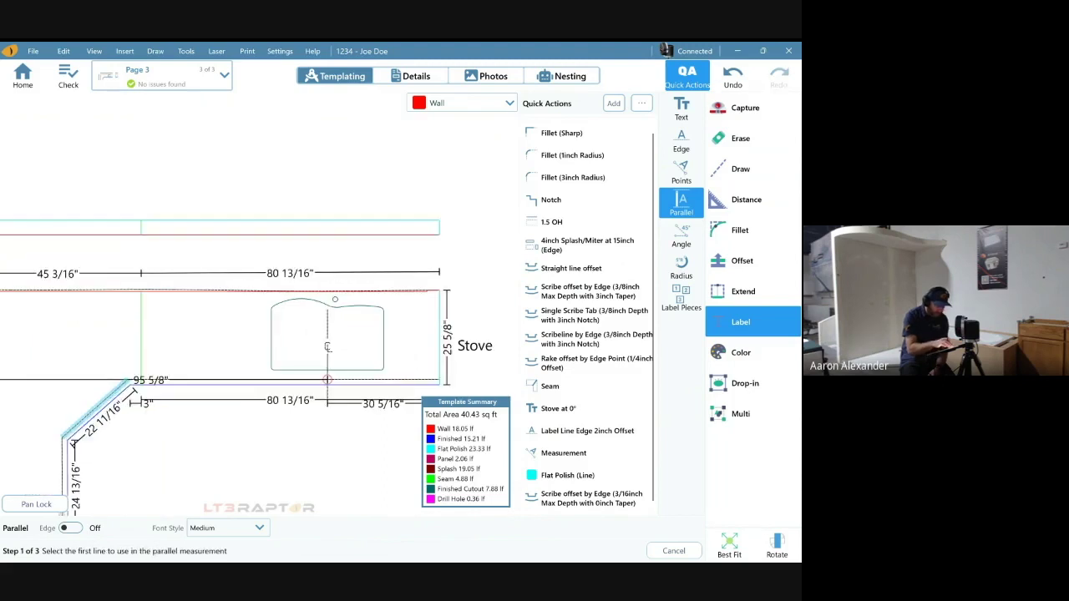
scroll(261, 334, "up", 2)
scroll(261, 334, "down", 3)
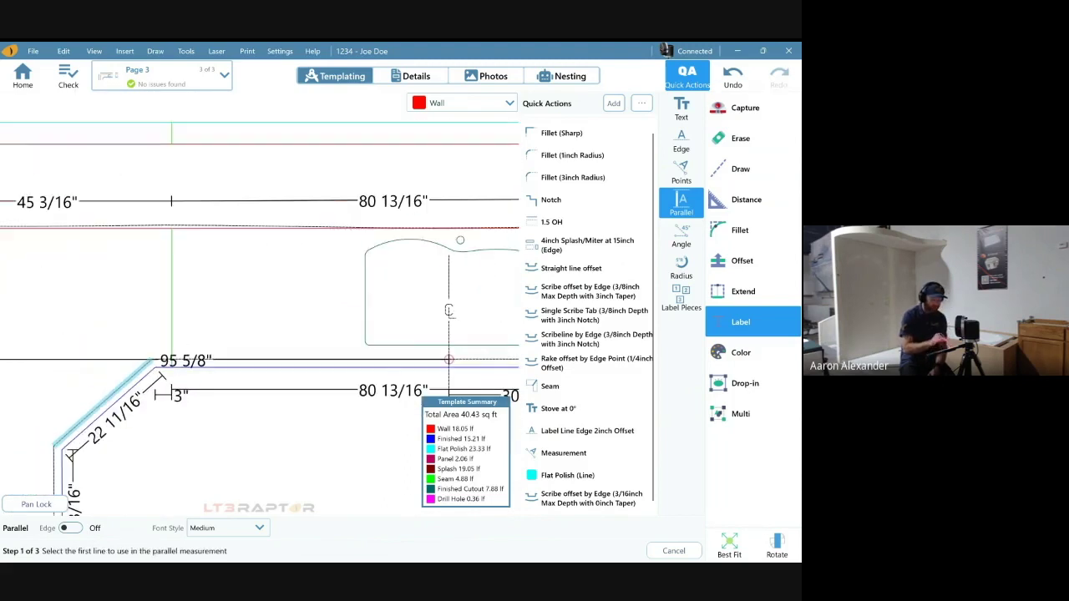
scroll(259, 317, "down", 3)
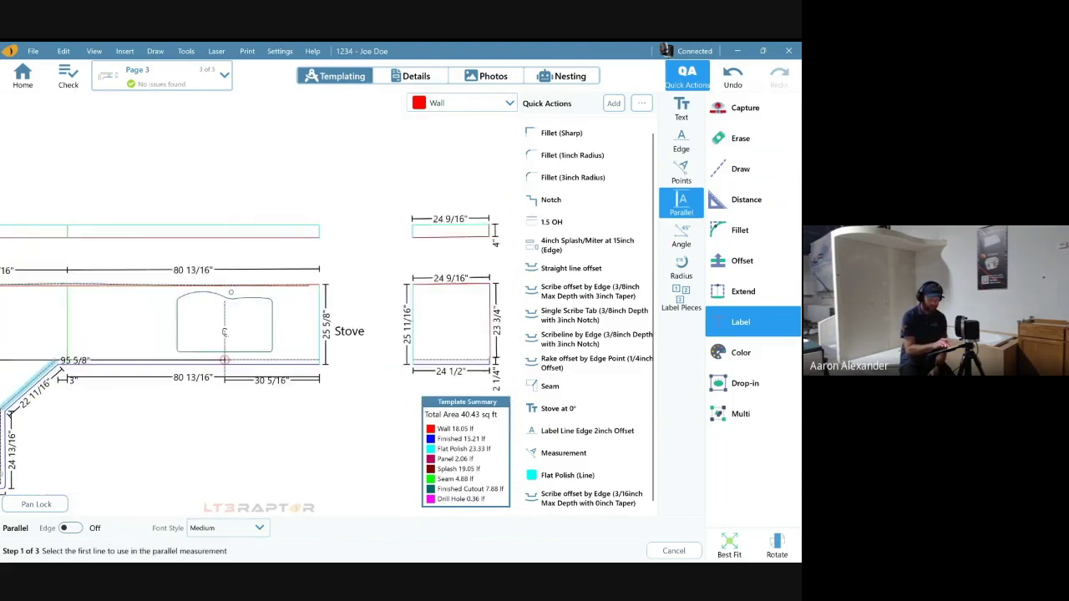
scroll(259, 351, "down", 3)
scroll(258, 350, "up", 2)
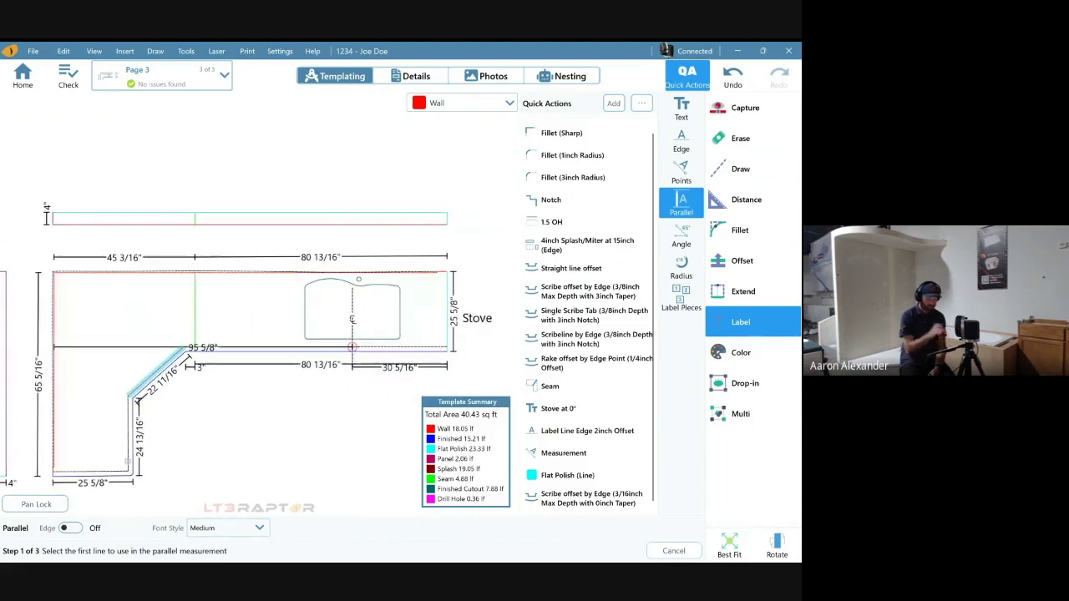
scroll(259, 350, "down", 1)
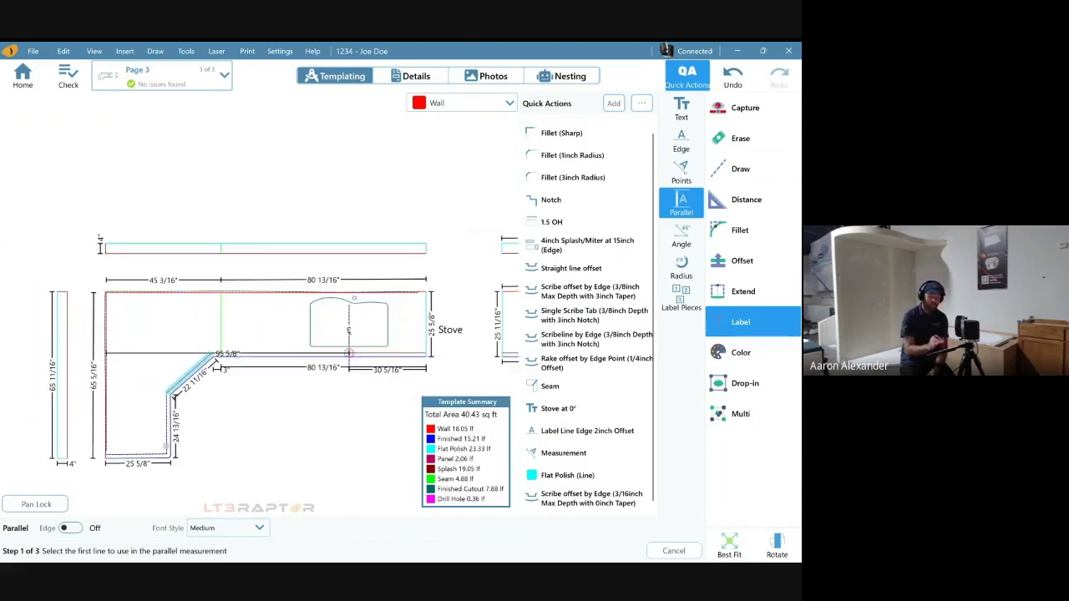
left_click(681, 235)
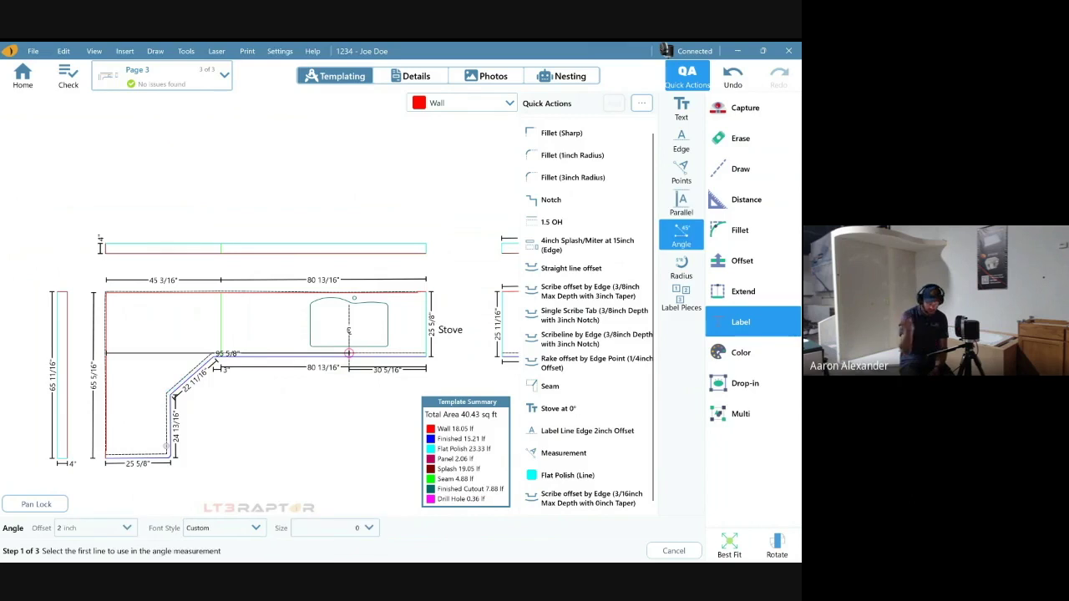
- Try an 89.27° angle measurement at the corner, then undo it
scroll(309, 350, "up", 5)
left_click(246, 410)
scroll(207, 409, "up", 3)
left_click(159, 393)
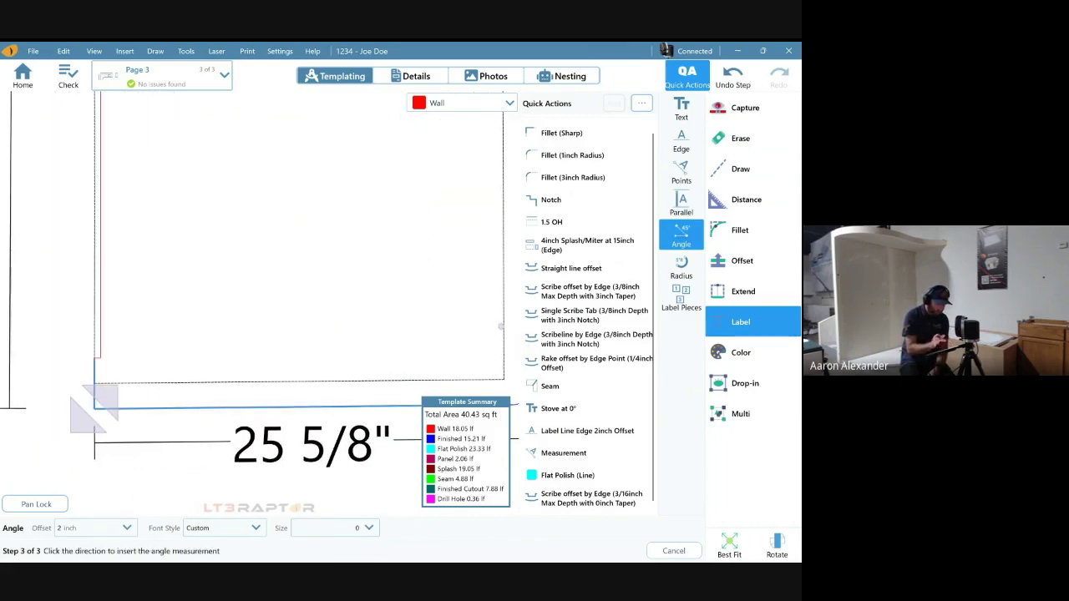
left_click(92, 413)
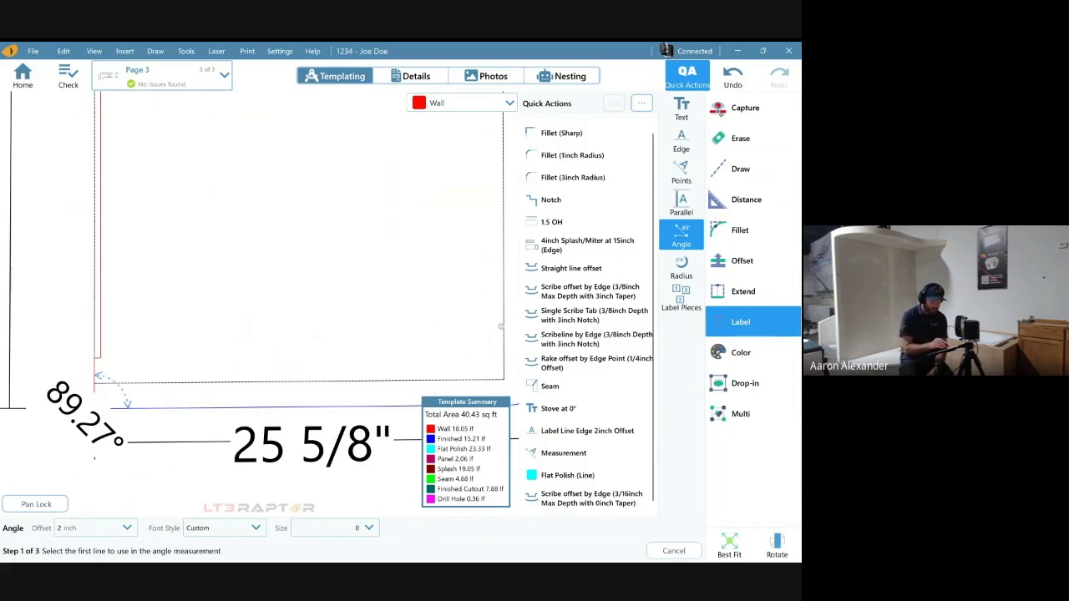
key("ctrl+z")
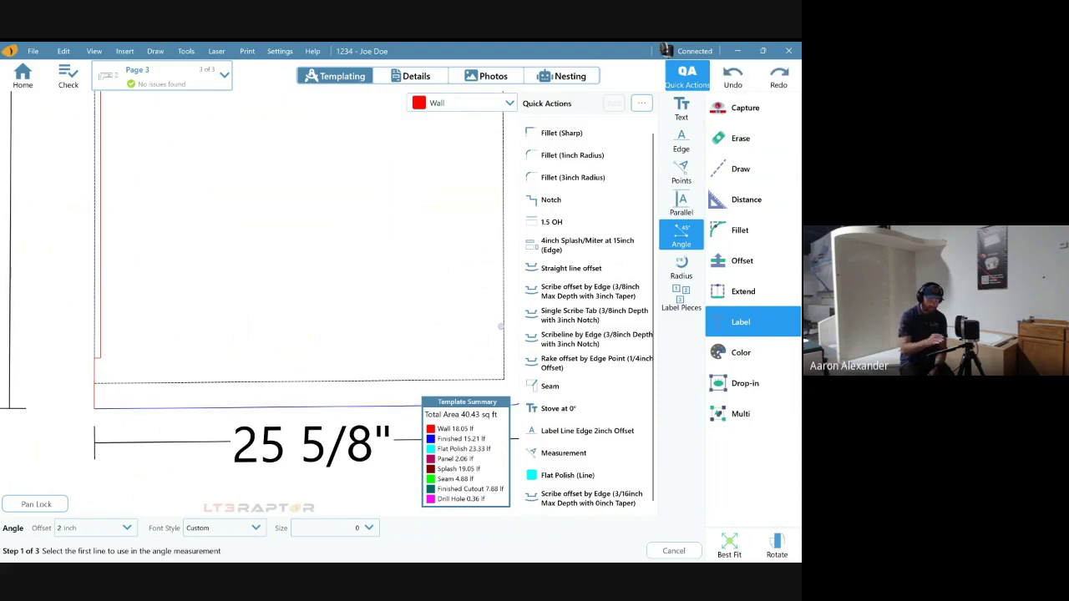
- Label the rounded corner arc by the 24 13/16" side with a 1"R radius
left_click_drag(334, 276, 132, 236)
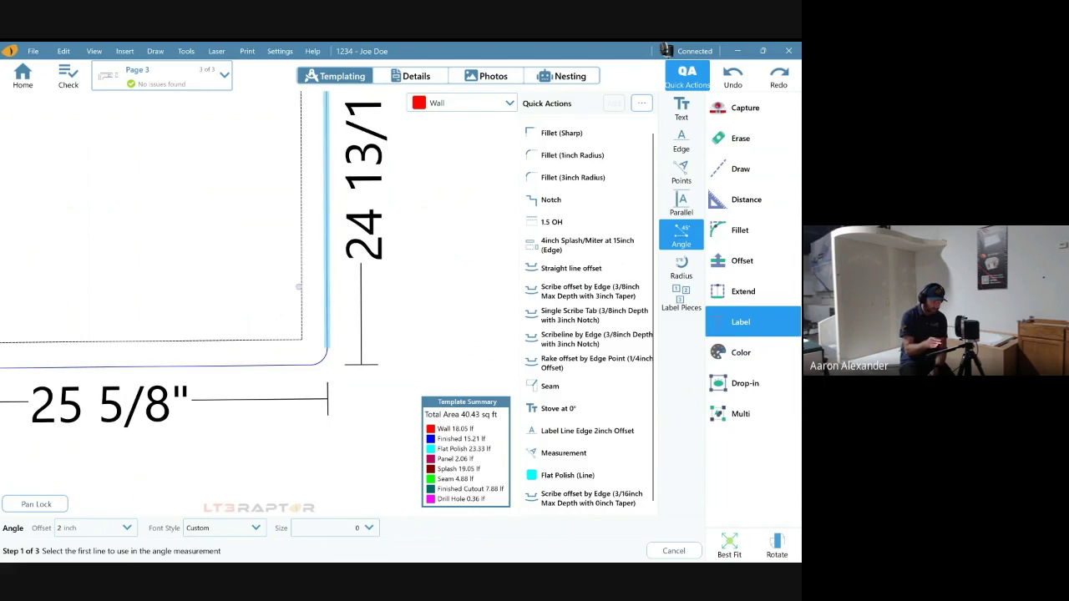
left_click(681, 265)
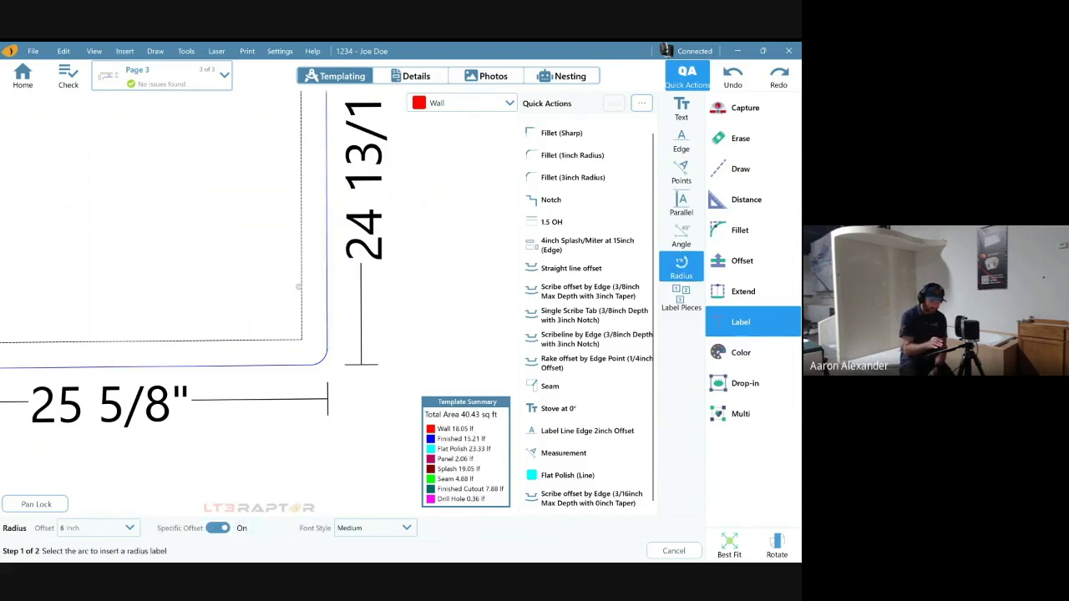
left_click(324, 359)
left_click(384, 426)
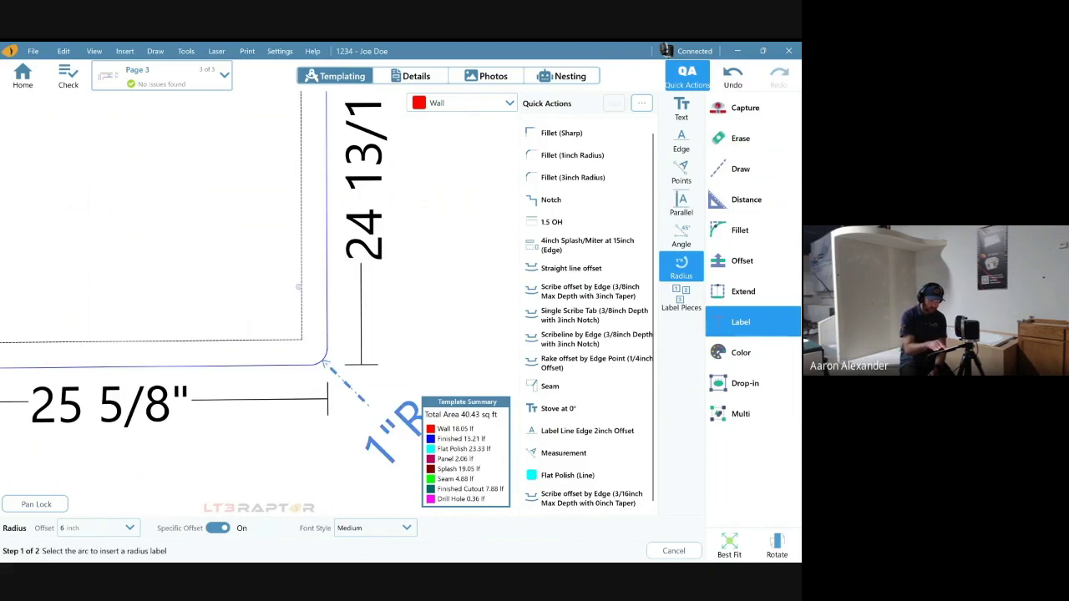
scroll(324, 361, "down", 5)
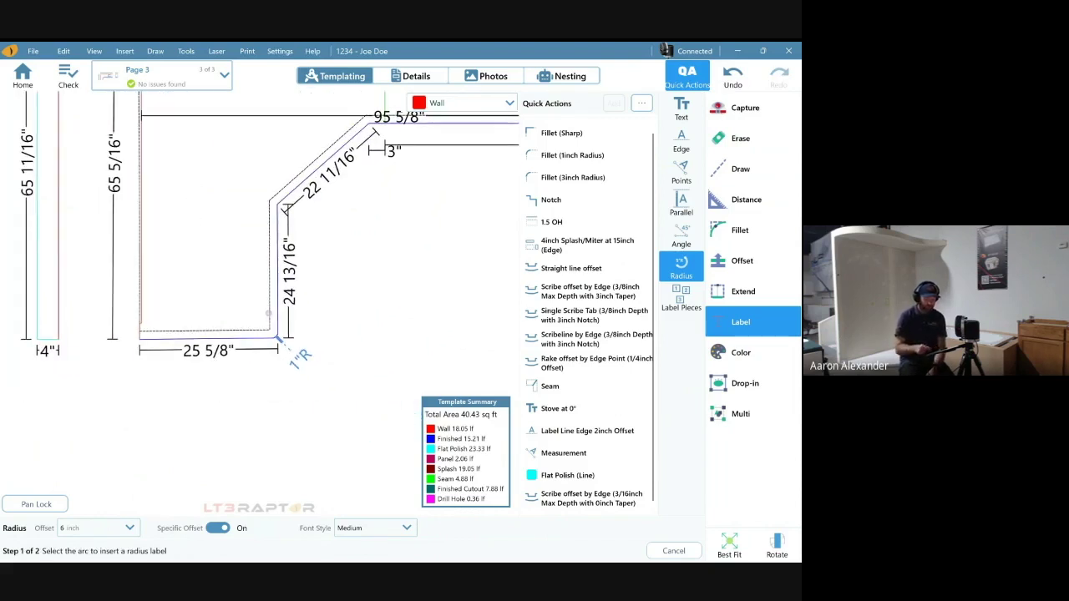
left_click(681, 297)
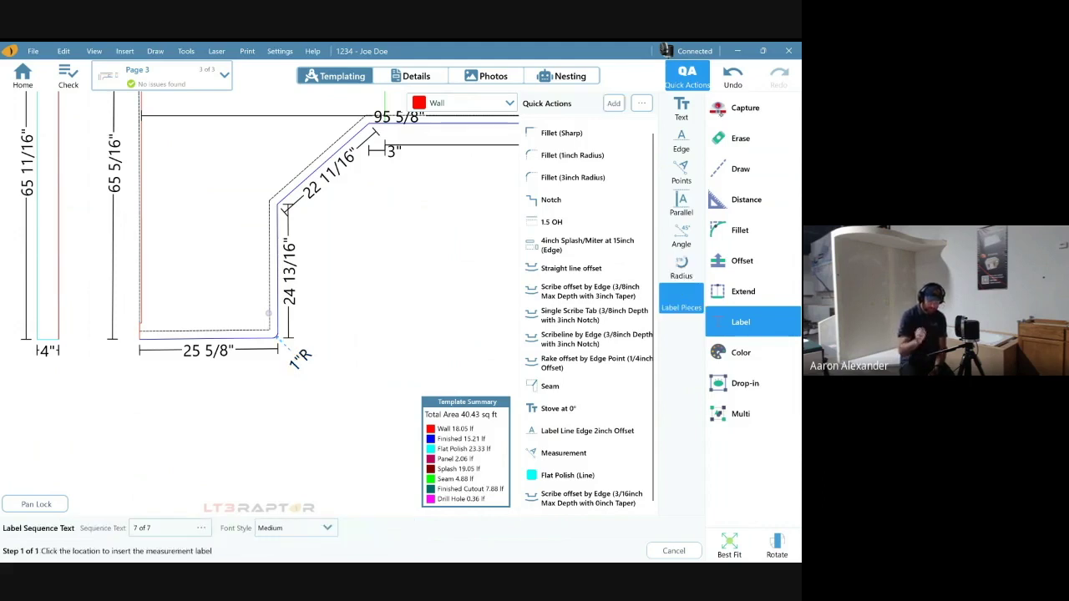
- Change the piece numbering Sequence Start to 1 so labels begin at 1 of 7
scroll(195, 129, "down", 4)
scroll(195, 129, "down", 4)
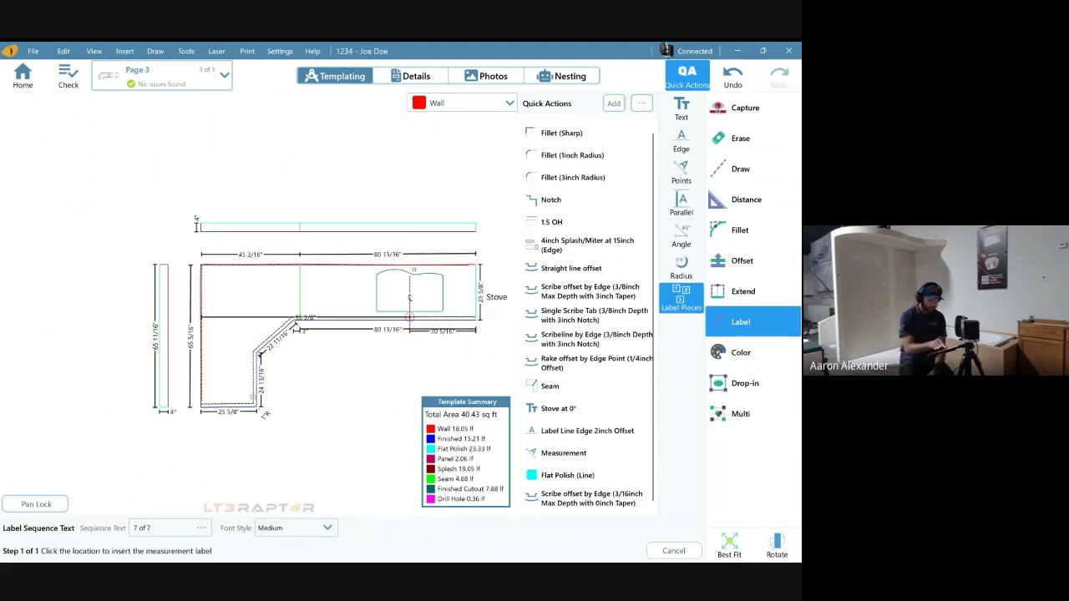
left_click_drag(294, 320, 279, 325)
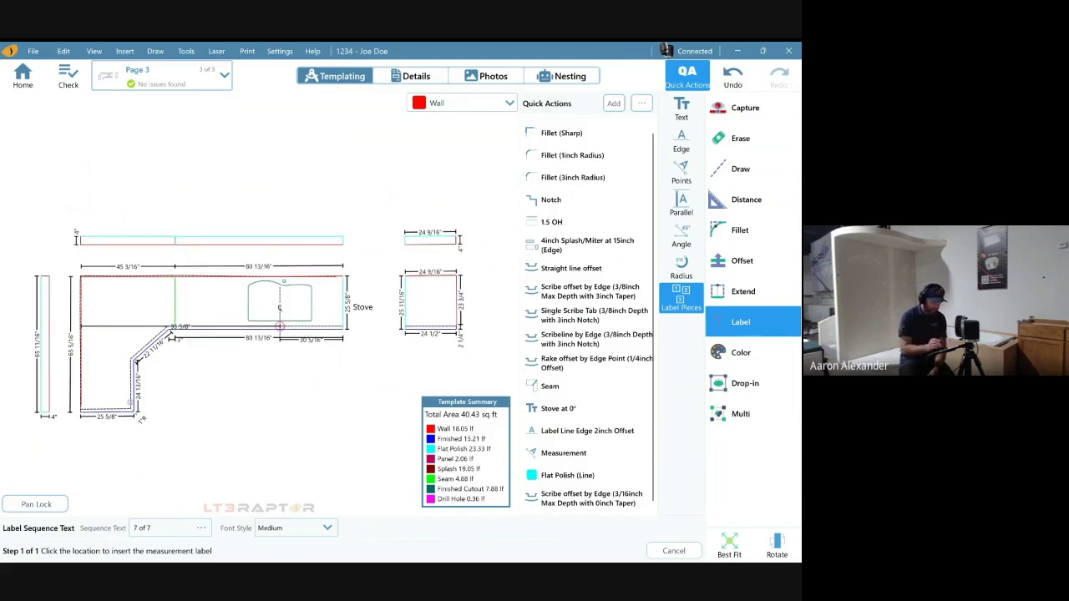
left_click(278, 326)
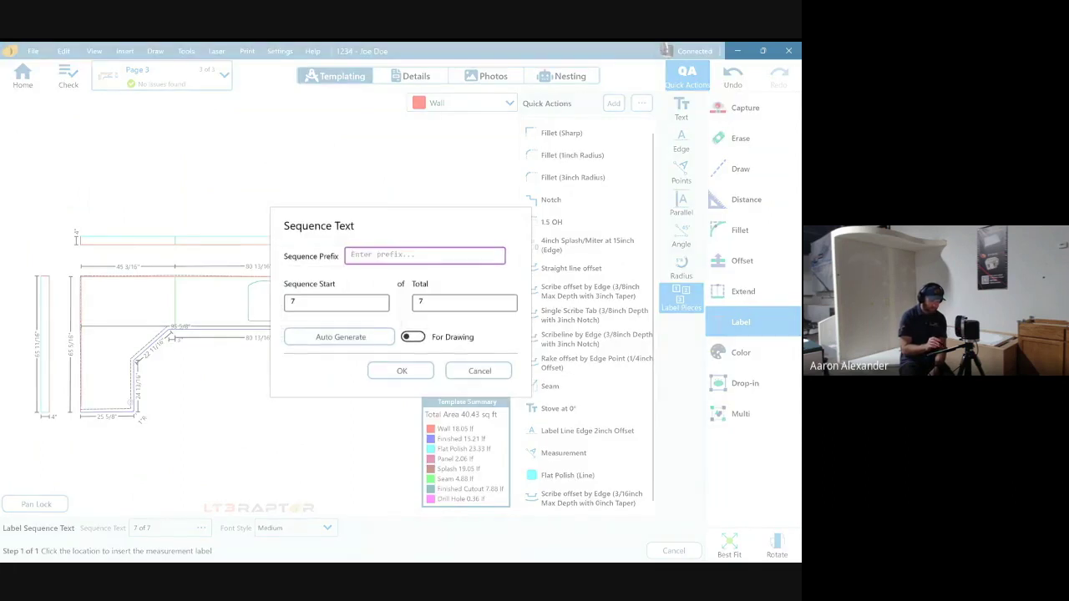
left_click(335, 302)
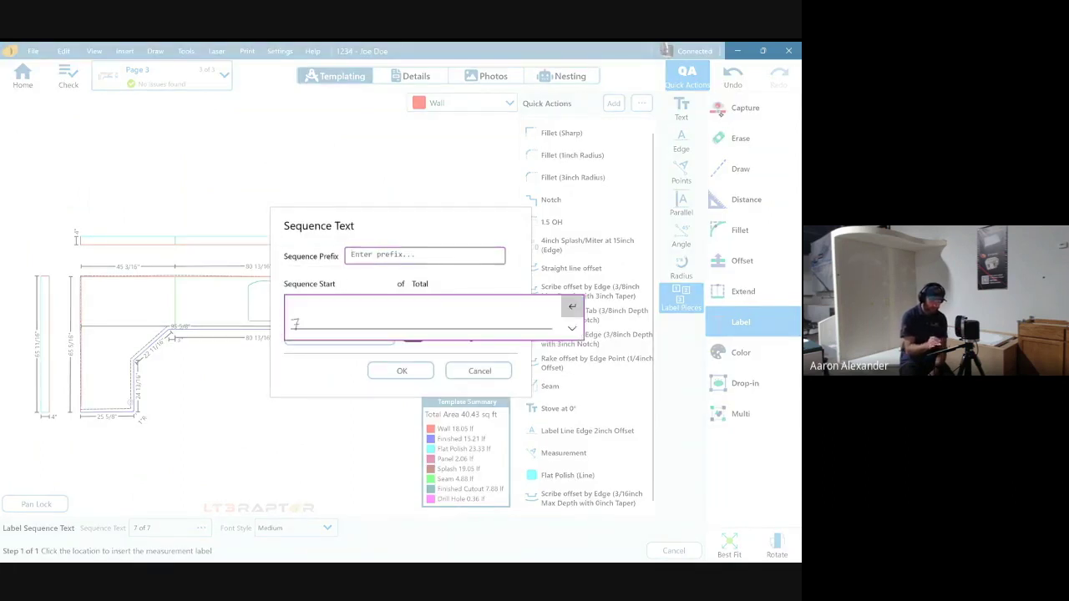
left_click_drag(318, 311, 316, 328)
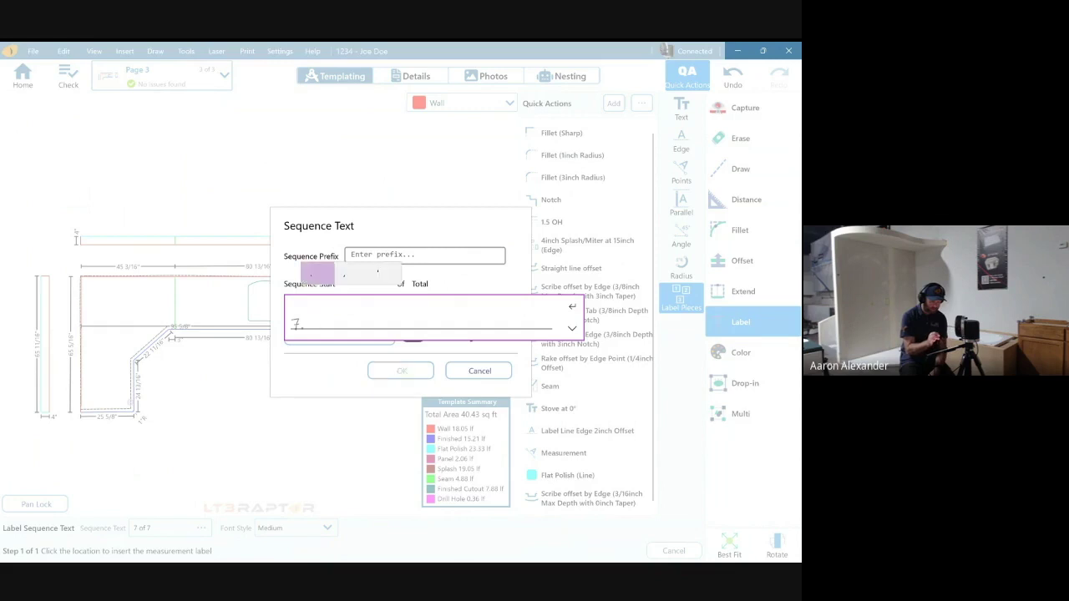
left_click(572, 328)
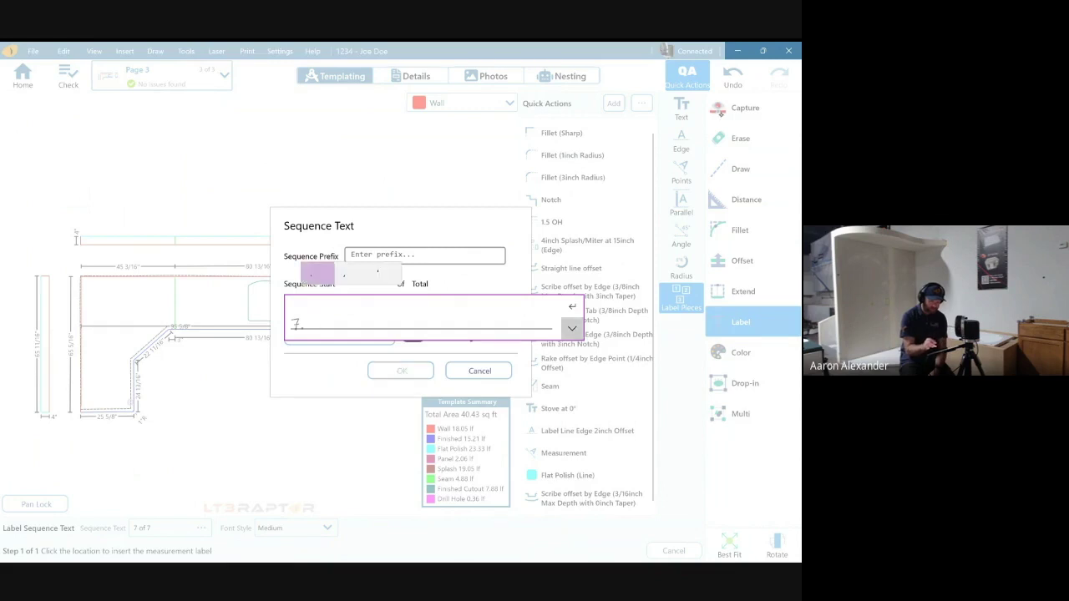
left_click(572, 351)
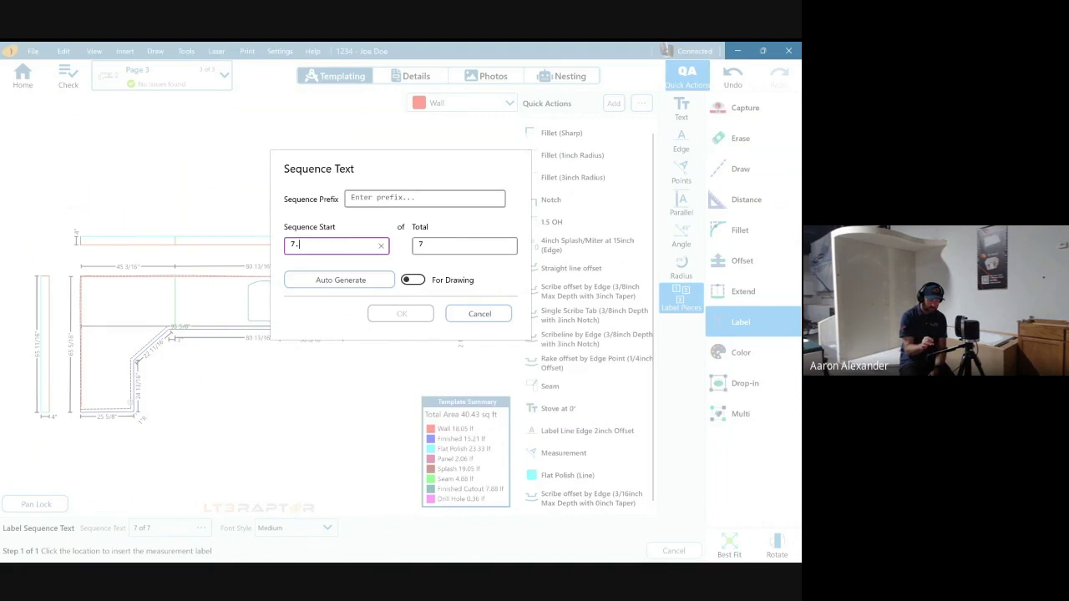
key("BackSpace")
type("1")
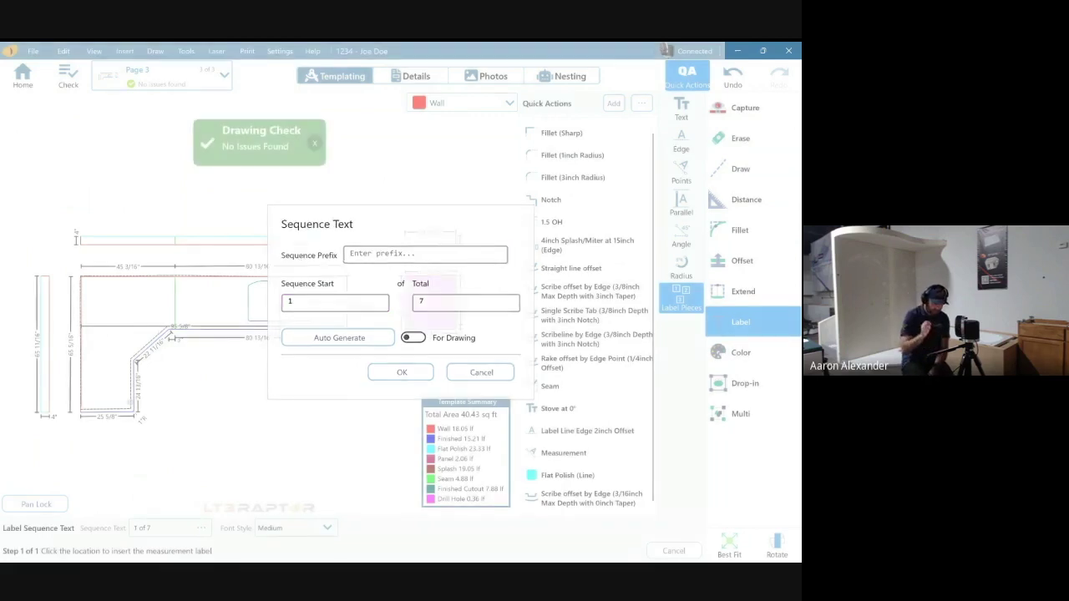
key("Return")
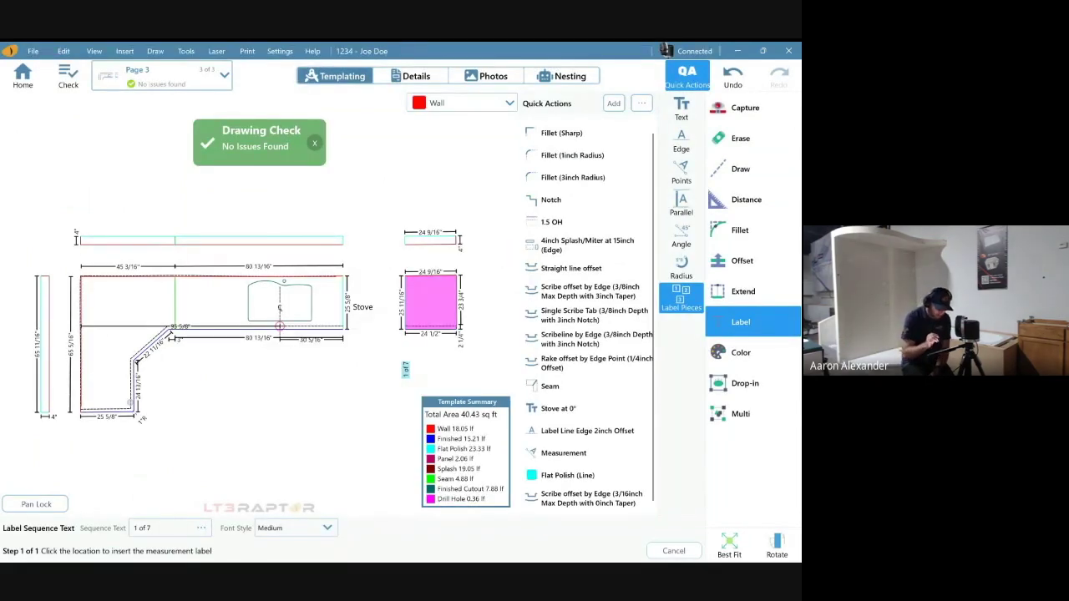
- Number the seven countertop pieces in order, from 1 of 7 through 7 of 7
left_click(109, 380)
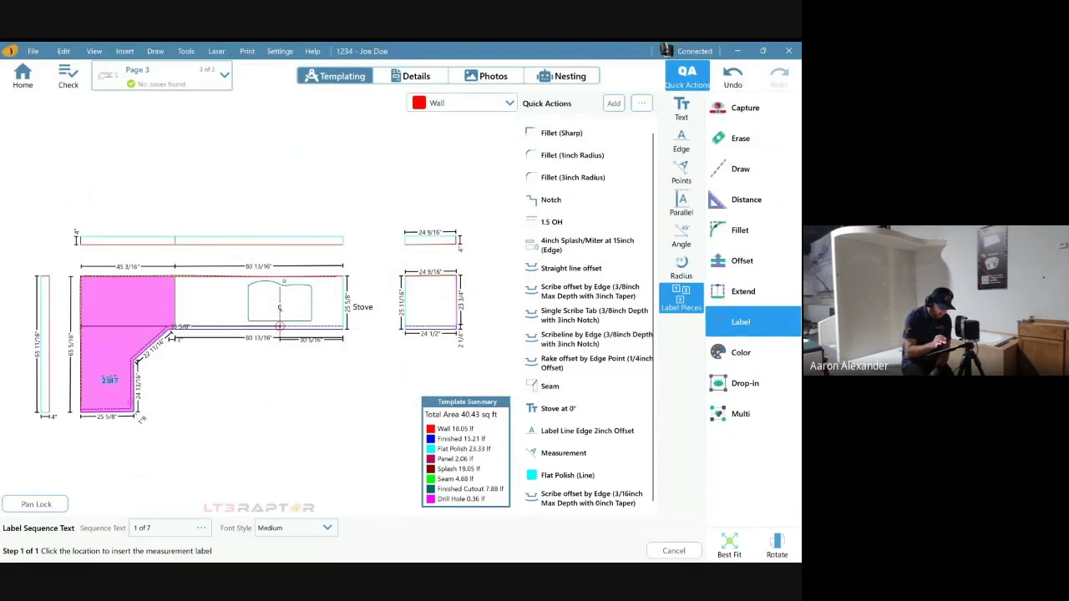
left_click(109, 380)
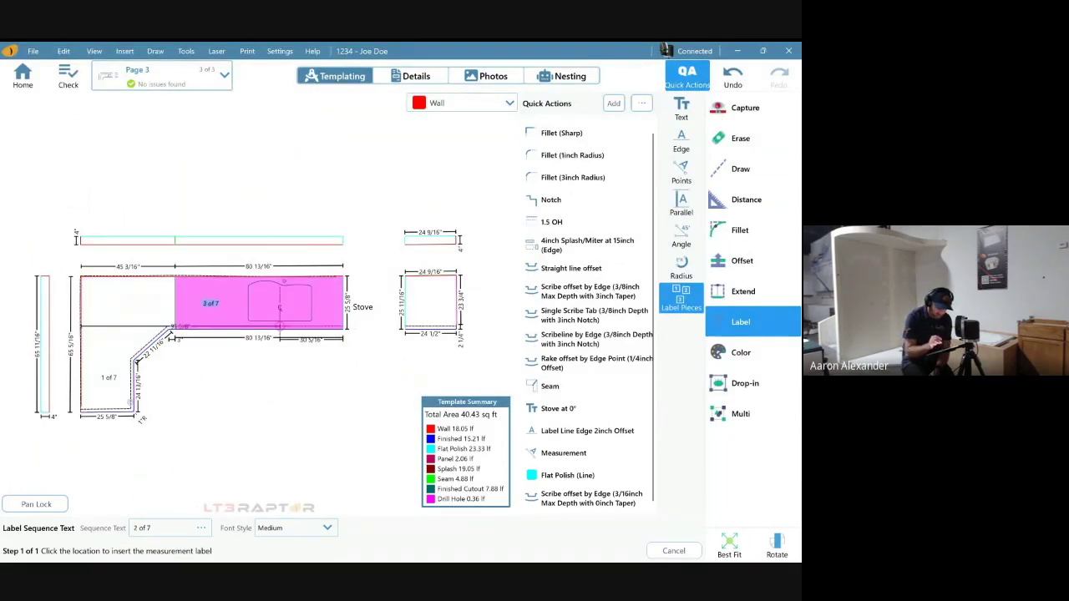
left_click(209, 304)
left_click(422, 304)
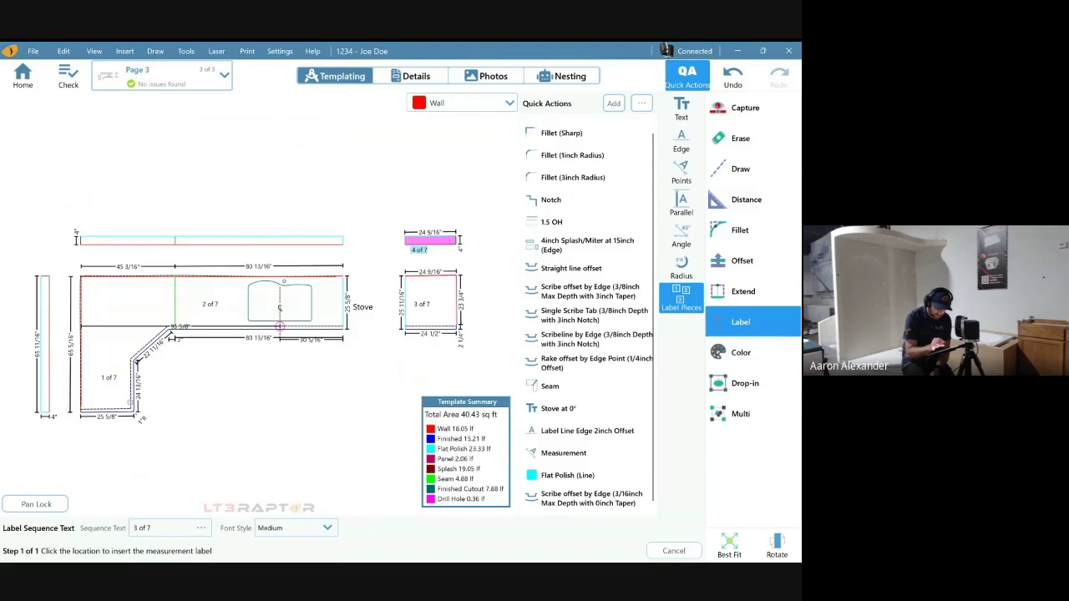
left_click(418, 240)
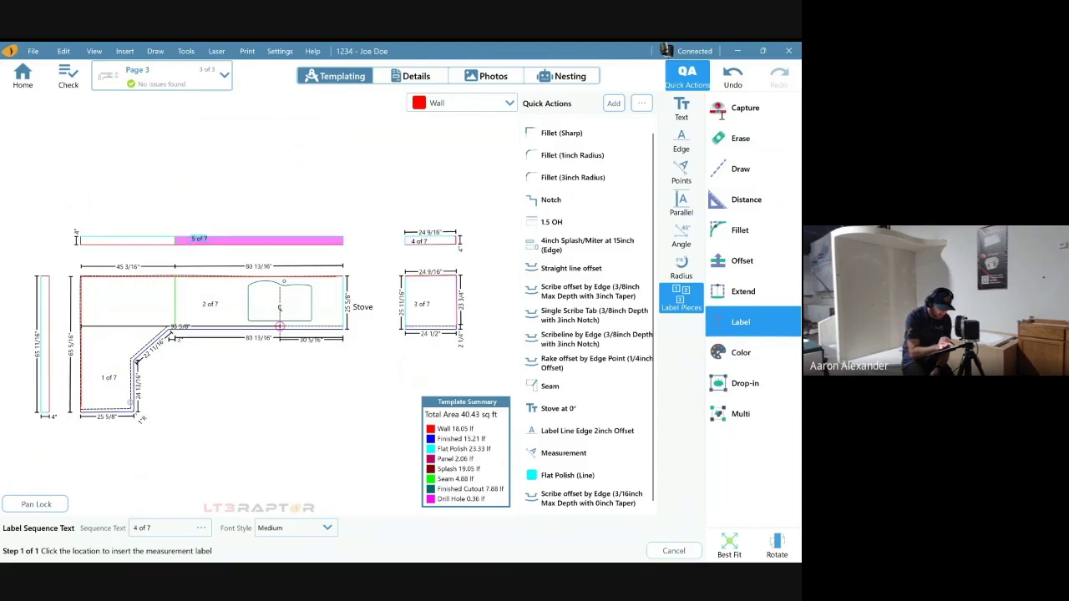
left_click(117, 241)
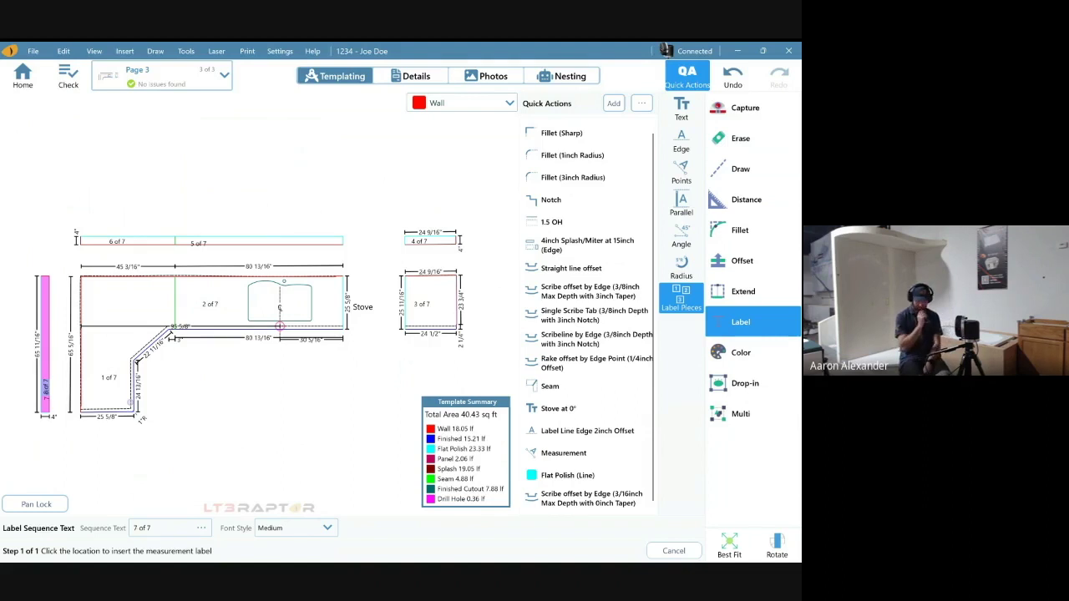
key("Return")
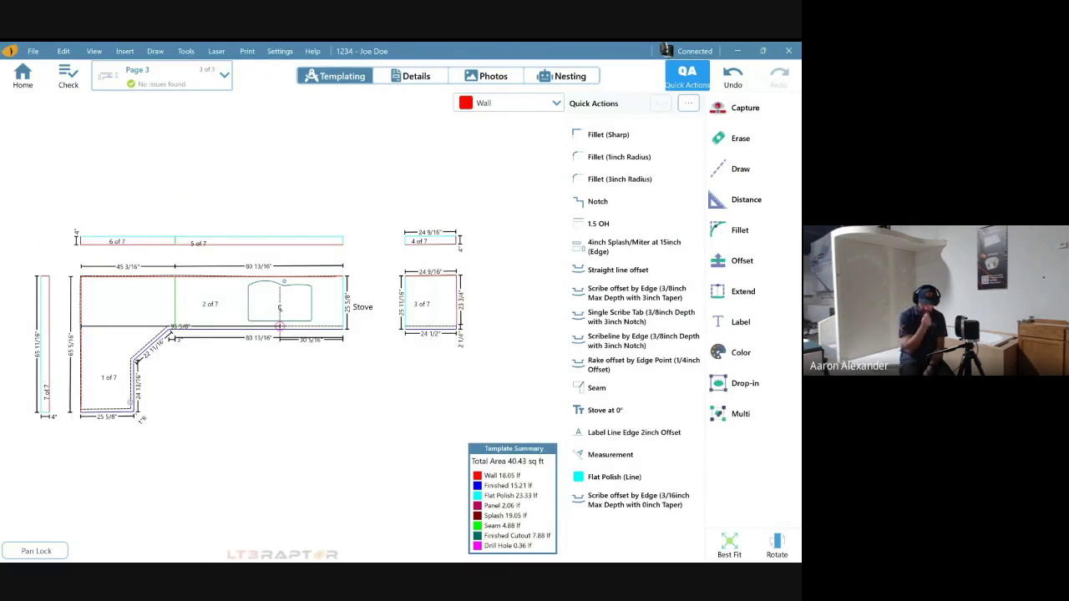
- Cancel the Label > Edge measurement labels and close the Quick Actions list
left_click(745, 383)
left_click(741, 321)
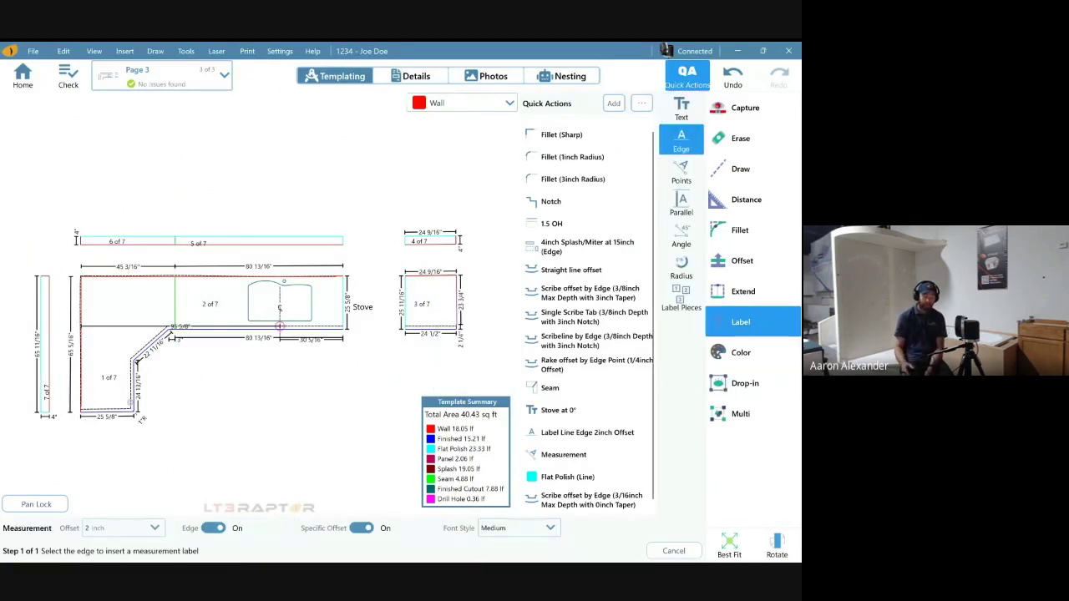
scroll(588, 315, "down", 1)
scroll(588, 314, "up", 1)
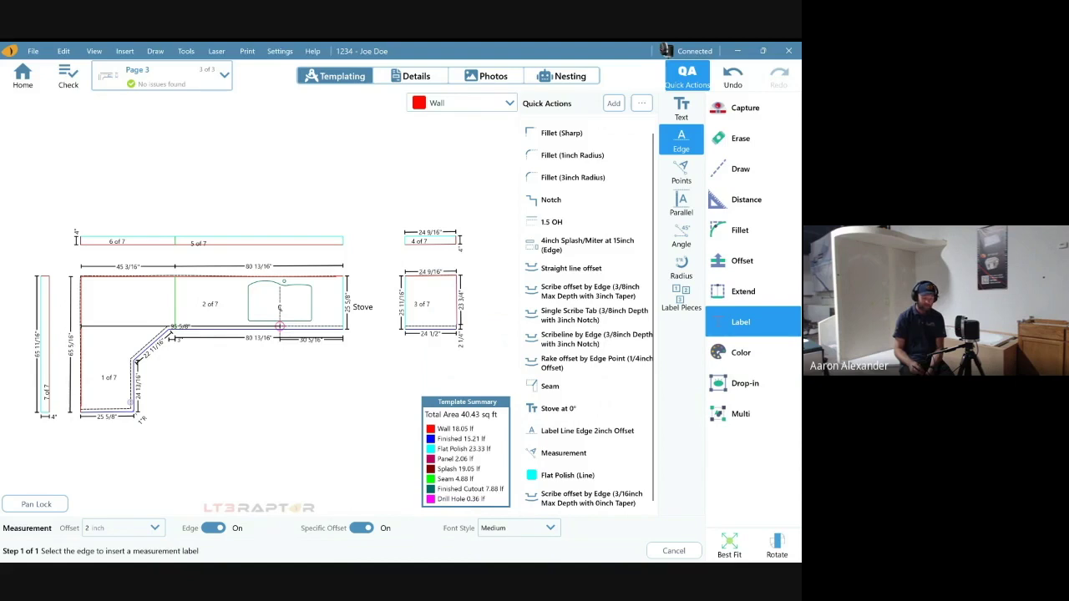
key("Escape")
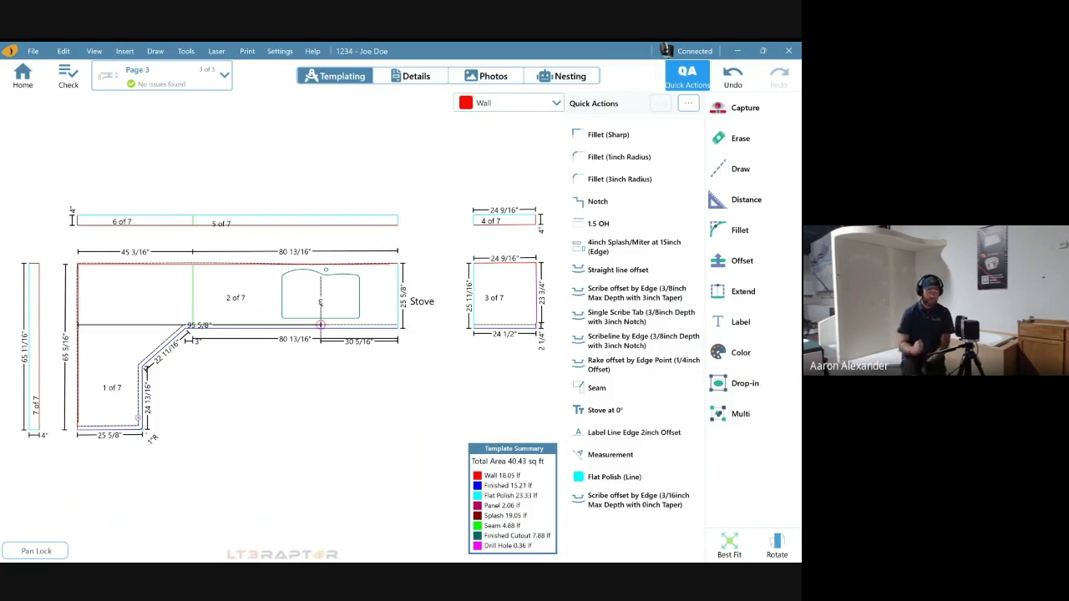
left_click(686, 76)
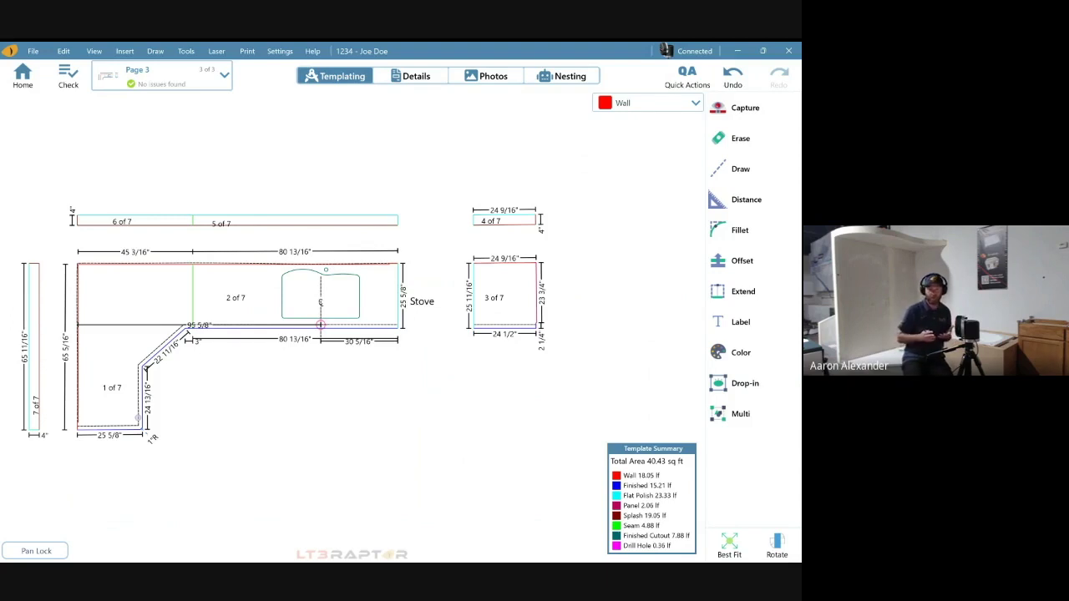
- Turn on Counter Edge Labels from the View menu
key("alt+v")
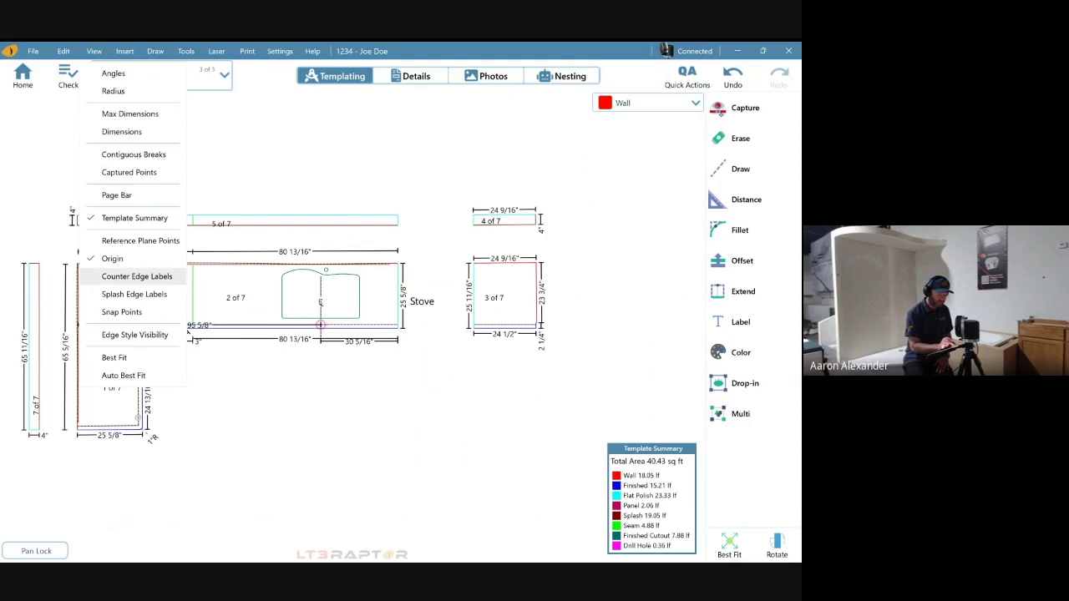
key("Return")
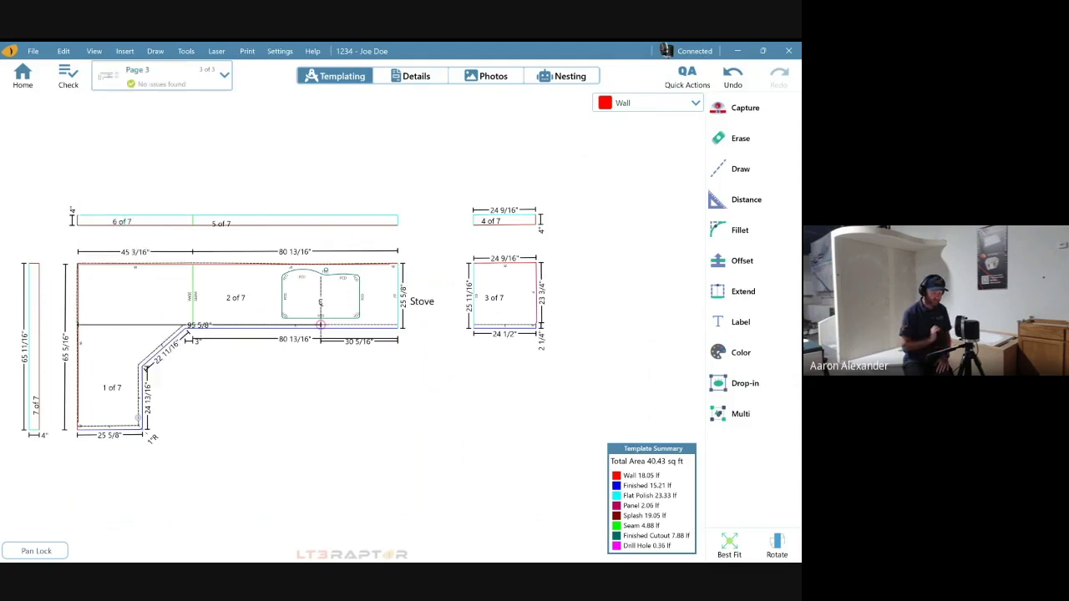
scroll(125, 393, "up", 5)
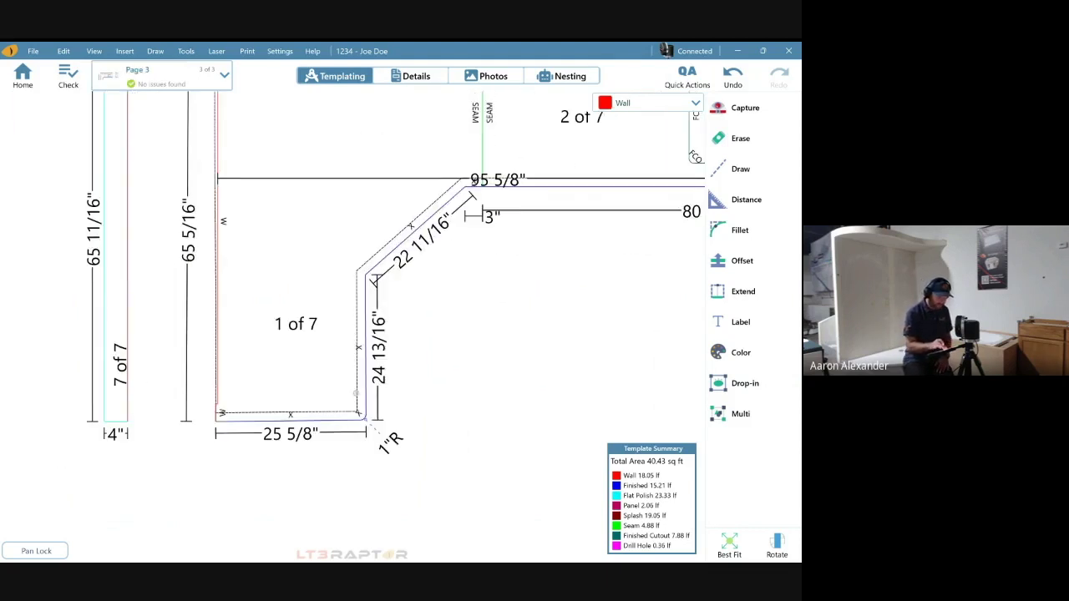
scroll(367, 416, "up", 2)
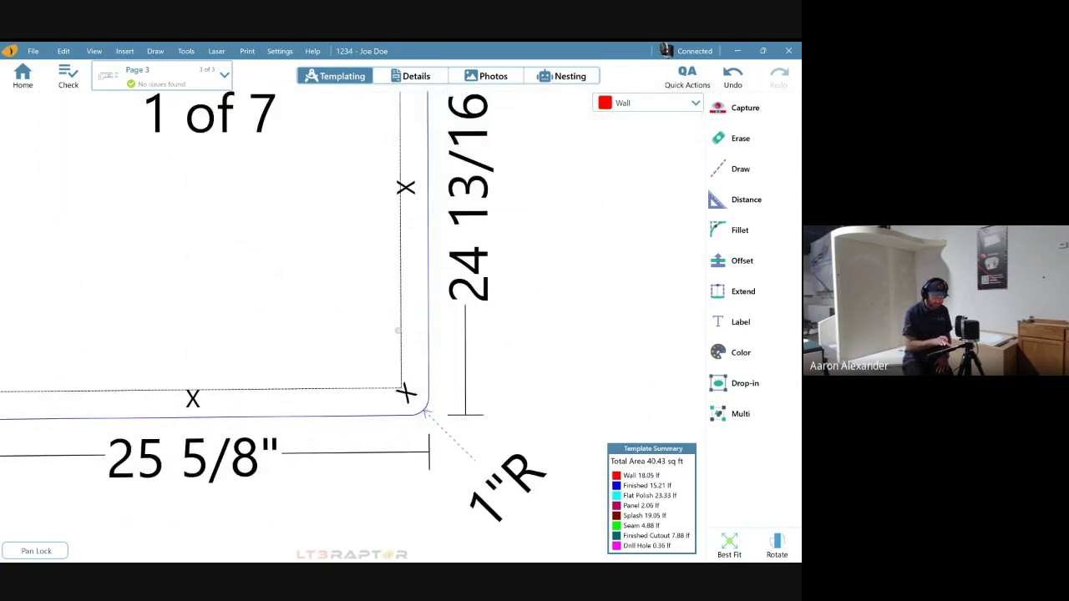
scroll(425, 413, "down", 2)
scroll(121, 400, "up", 4)
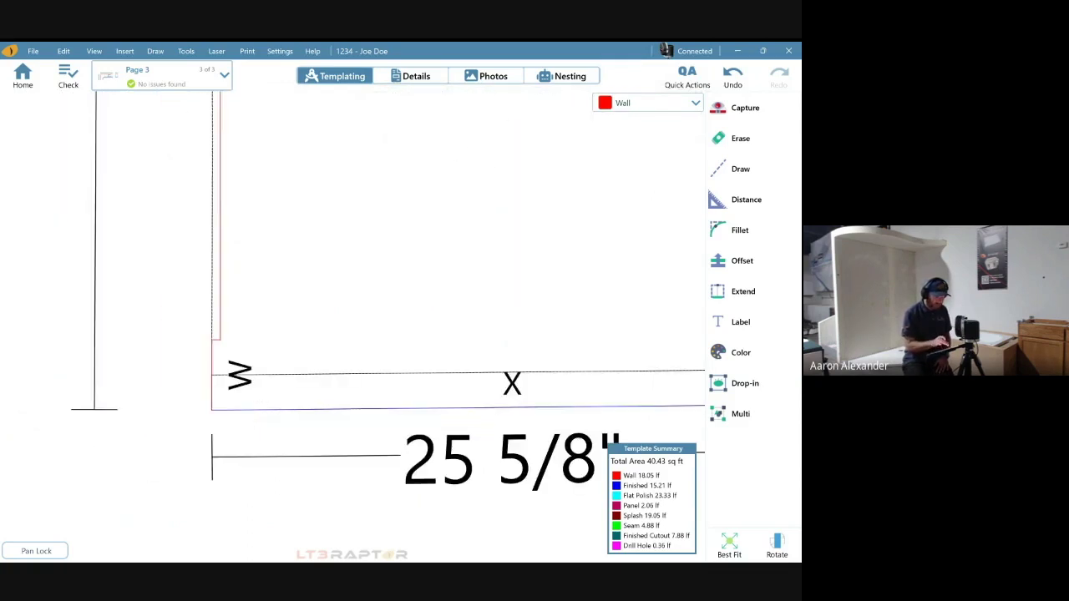
scroll(353, 326, "down", 3)
- Zoom and pan around the pieces to inspect the W, FCO, SEAM and FP labels
scroll(353, 326, "up", 5)
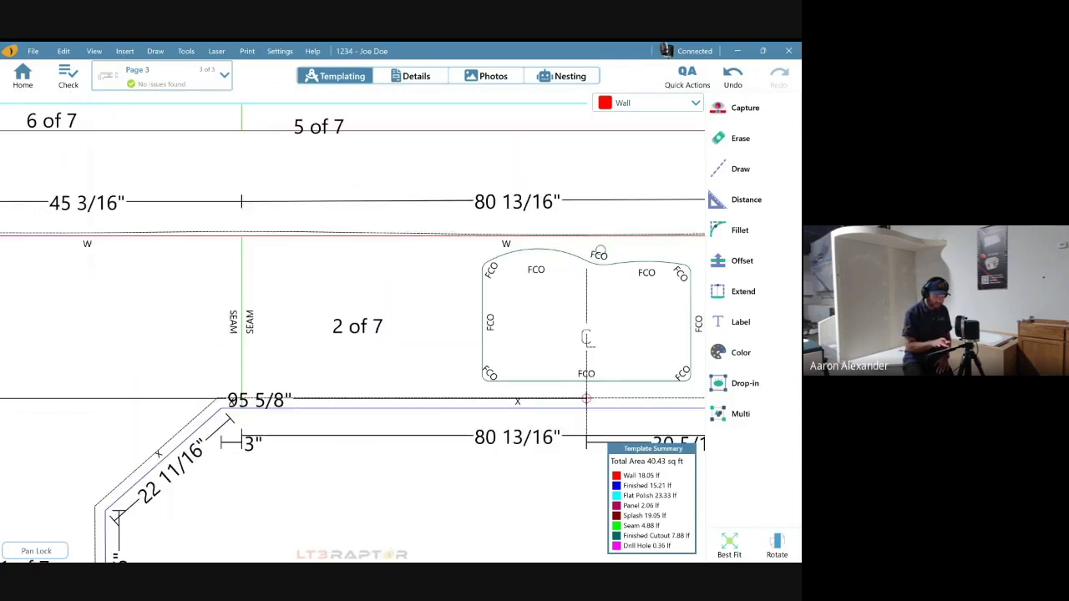
scroll(247, 336, "up", 3)
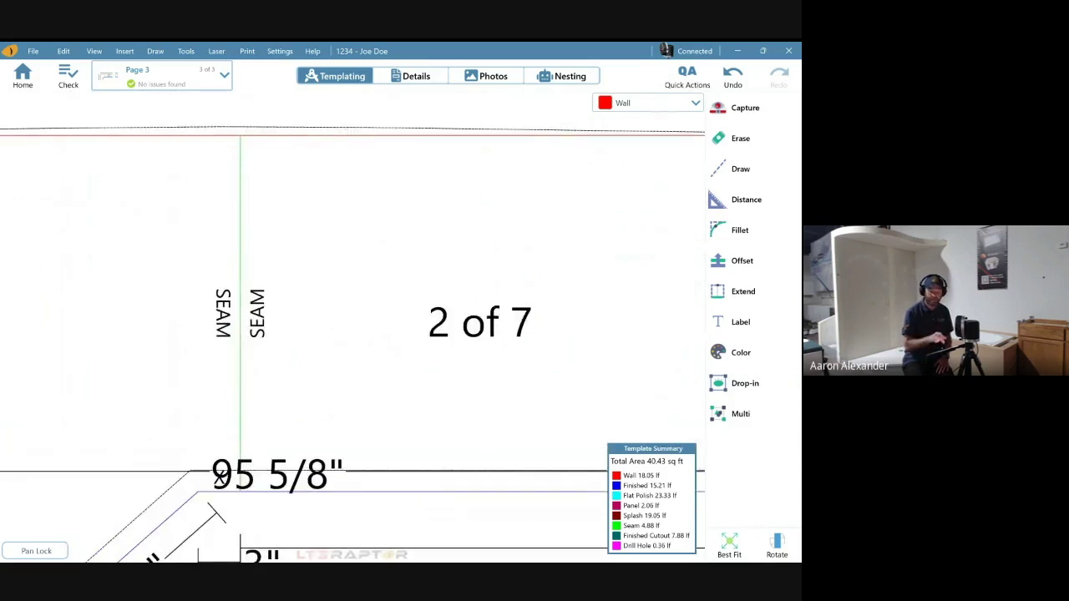
scroll(414, 379, "down", 3)
scroll(352, 392, "up", 2)
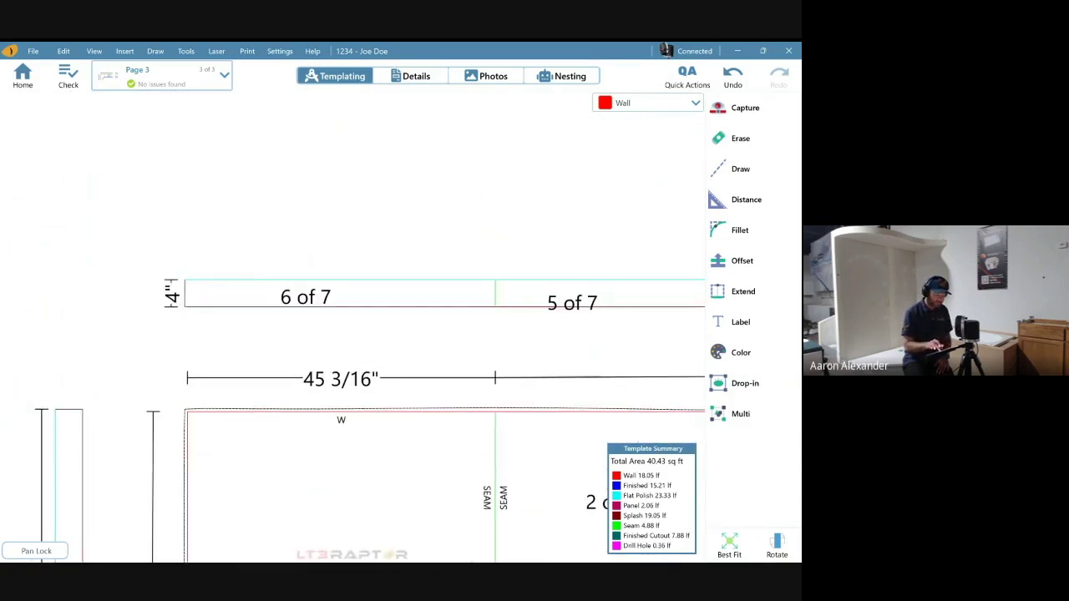
scroll(353, 430, "right", 5)
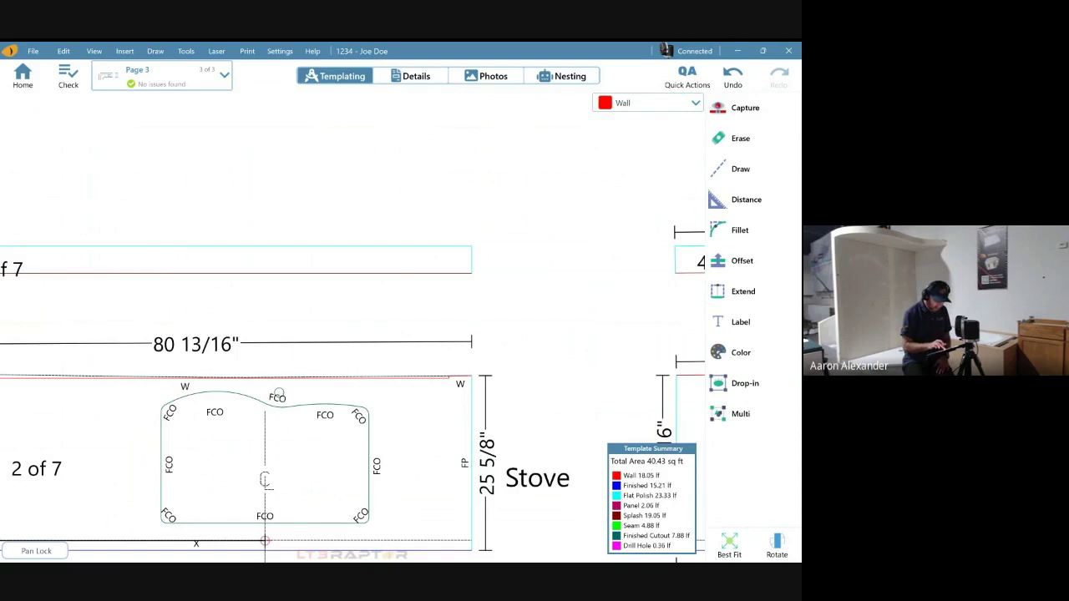
scroll(353, 371, "down", 2)
scroll(353, 371, "down", 2)
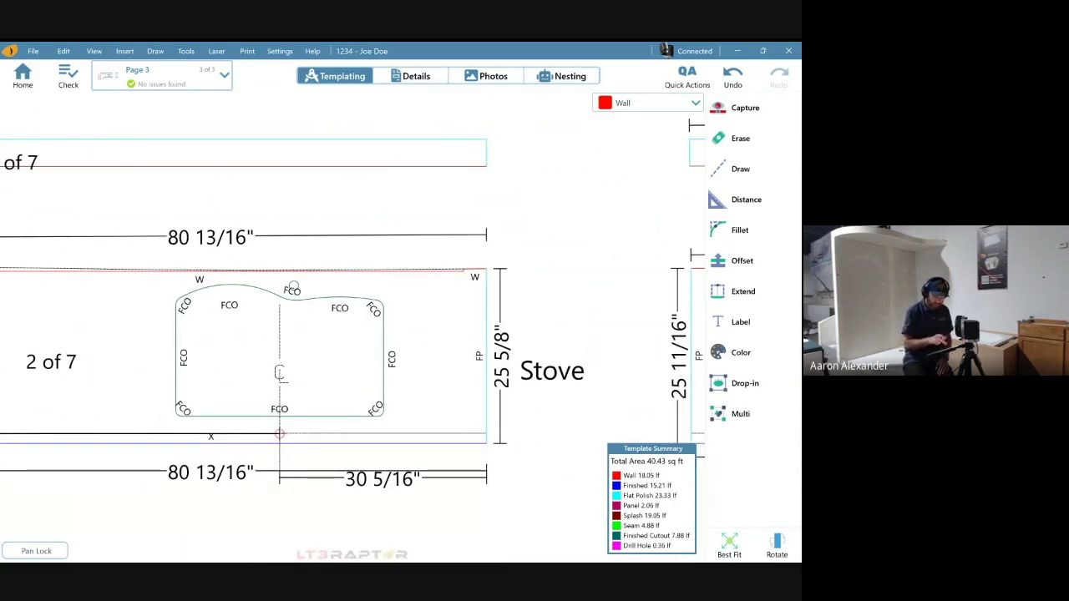
scroll(551, 364, "up", 5)
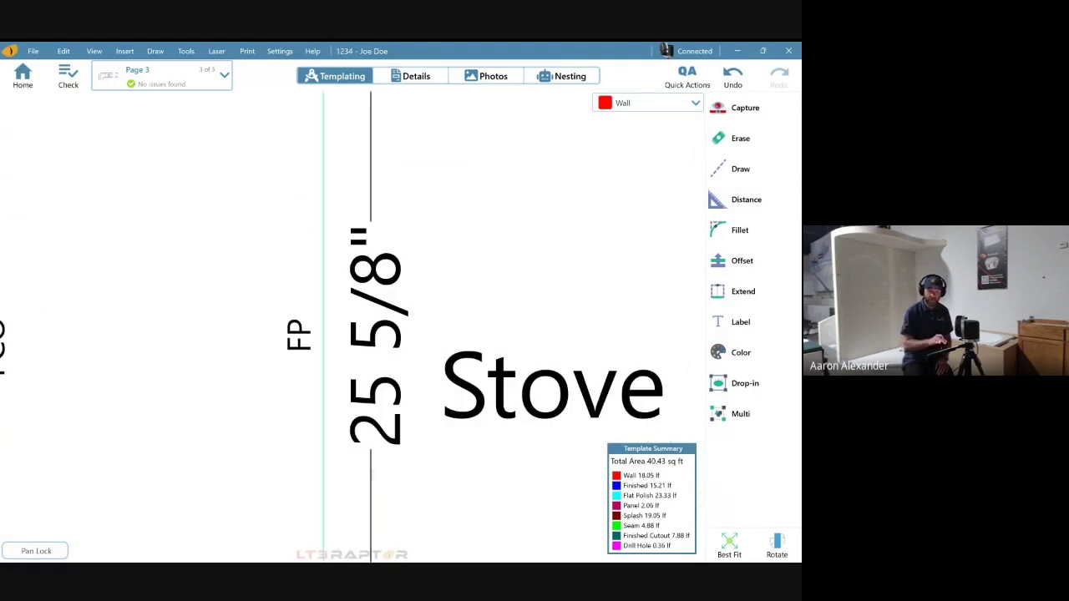
scroll(354, 369, "down", 4)
scroll(401, 334, "down", 3)
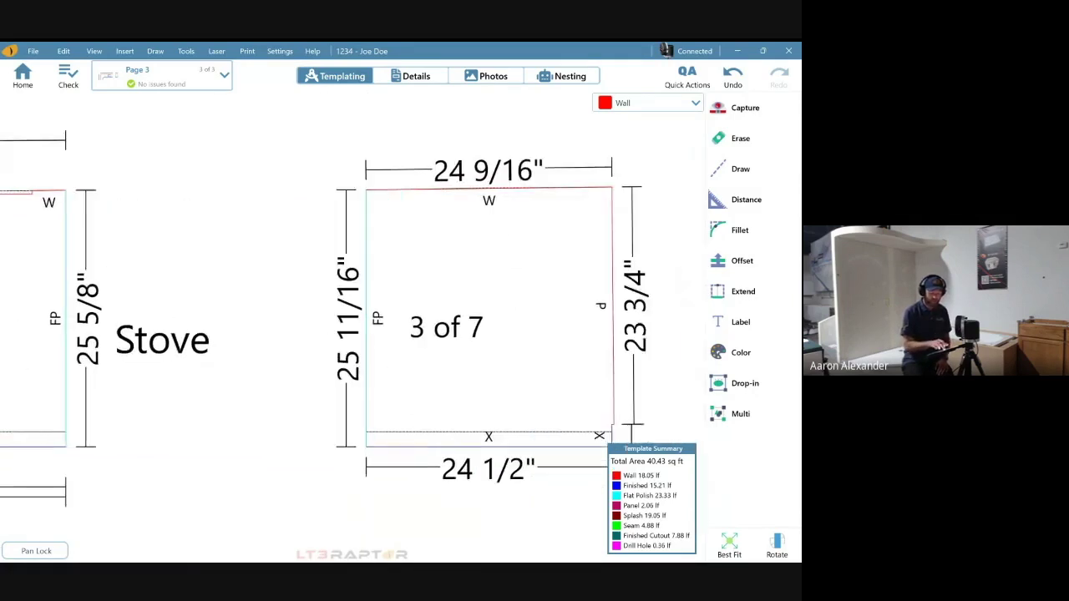
scroll(401, 334, "down", 2)
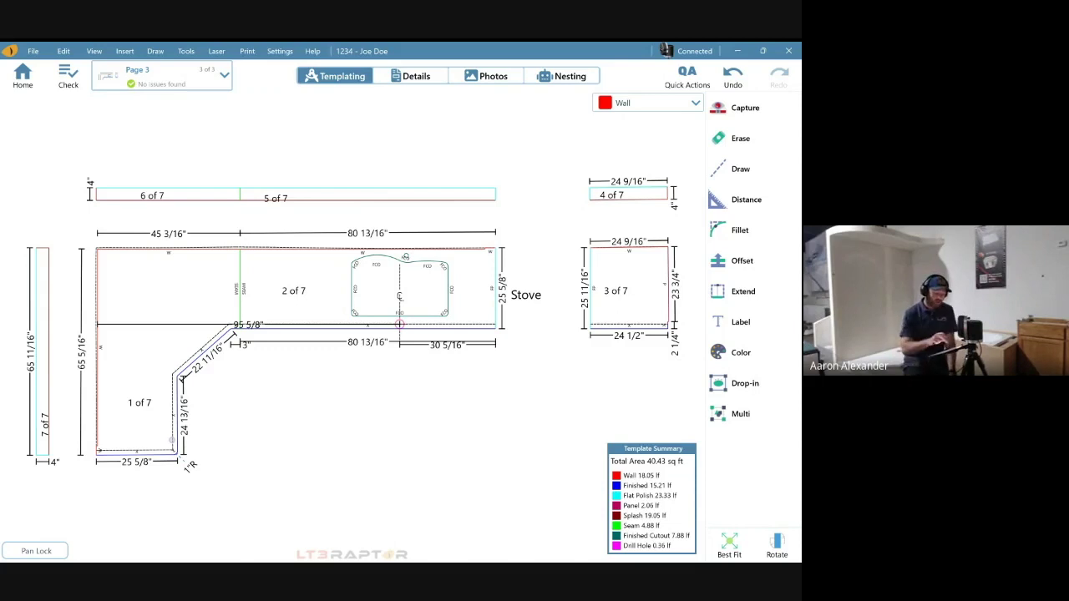
left_click(416, 76)
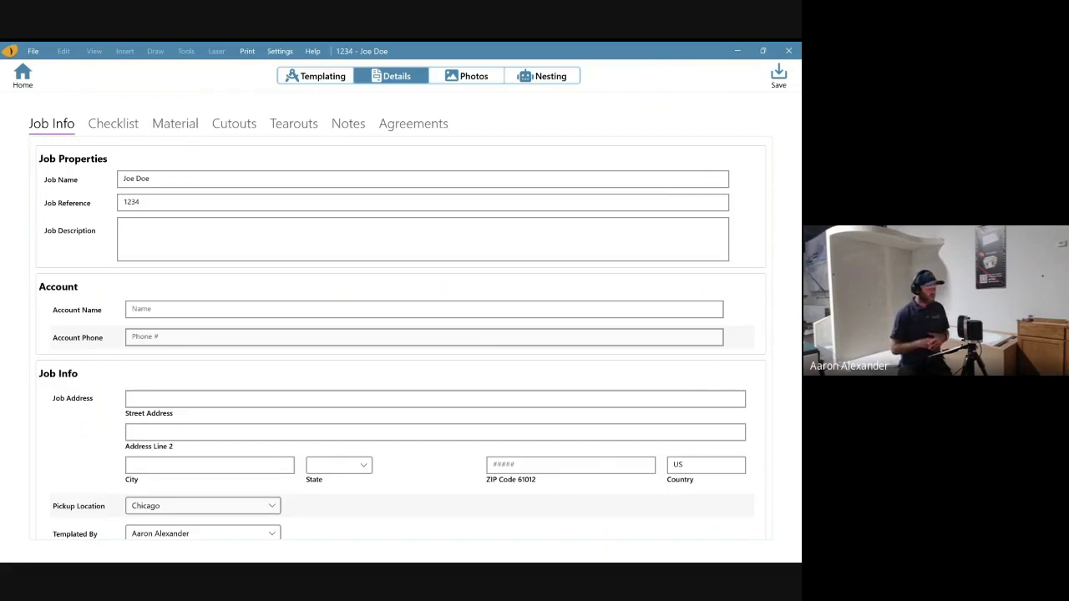
- Review the Job Info details, then show the Pre-Template and On-Site checklists
scroll(399, 345, "down", 2)
scroll(400, 345, "up", 2)
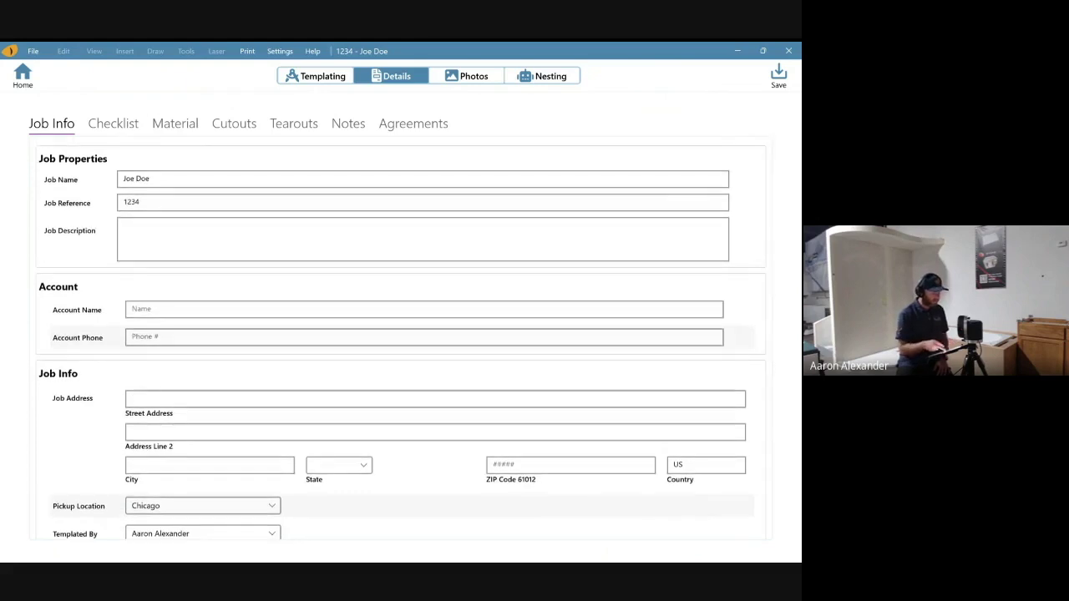
scroll(403, 337, "down", 2)
scroll(401, 334, "down", 2)
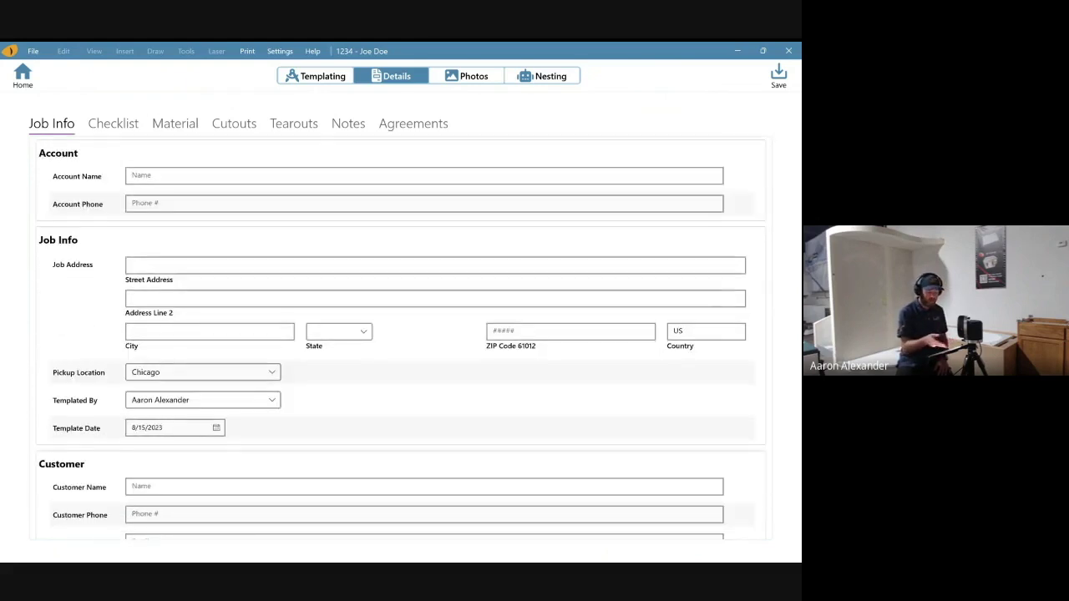
scroll(403, 338, "down", 1)
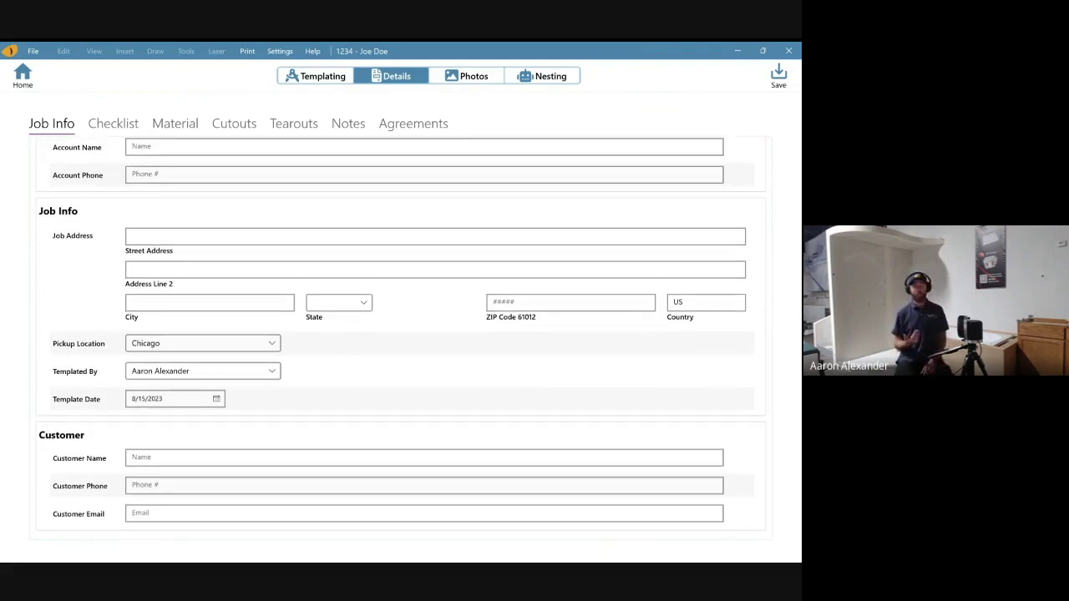
left_click(112, 123)
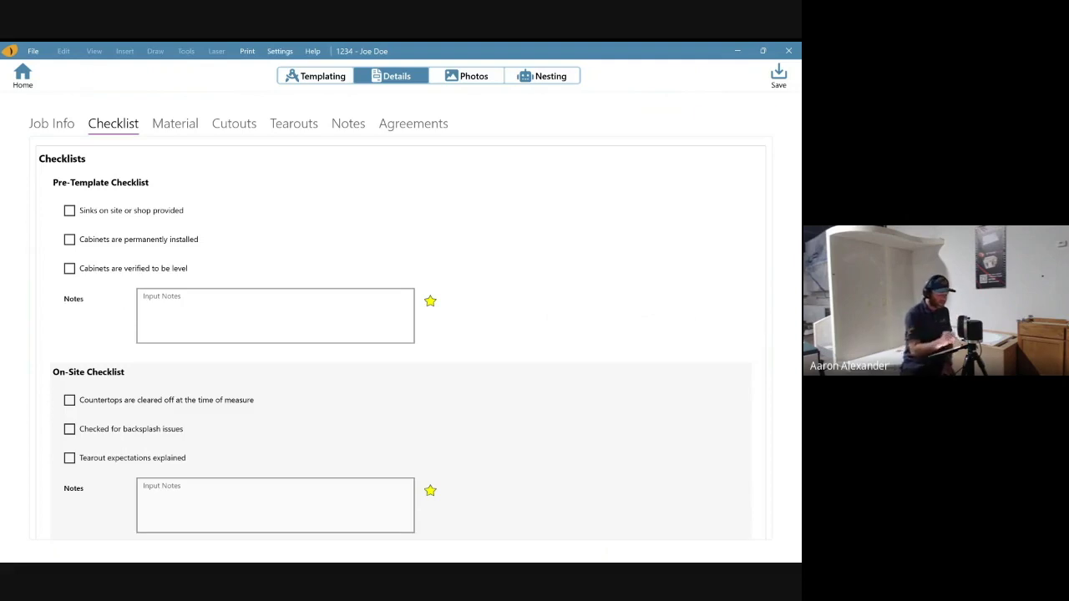
- Add a new material with 3 cm thickness, brand 'Good one' and color 'Carrera'
left_click(174, 122)
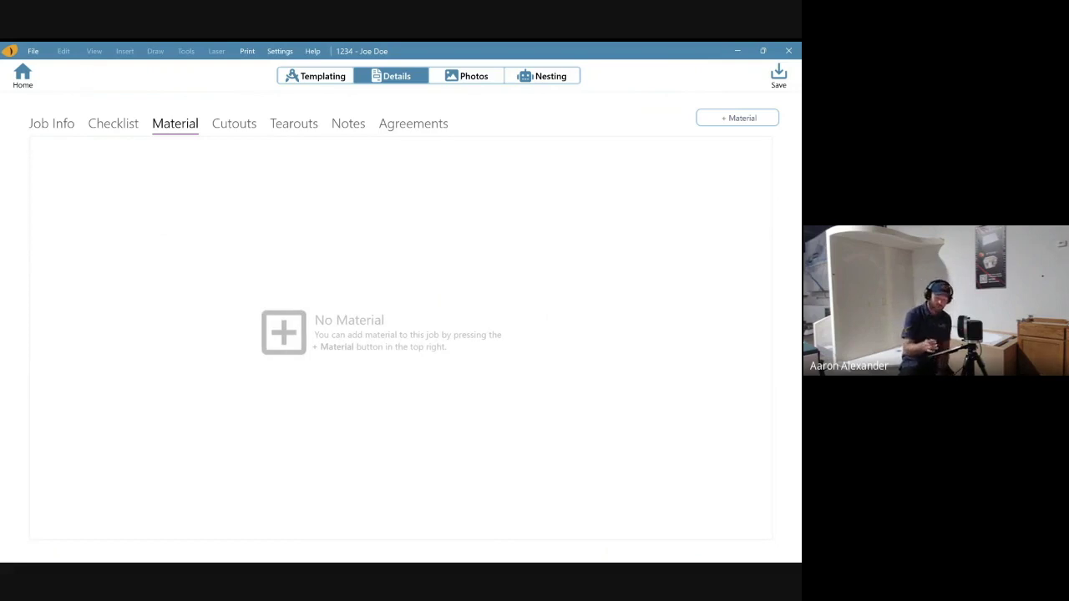
left_click(721, 118)
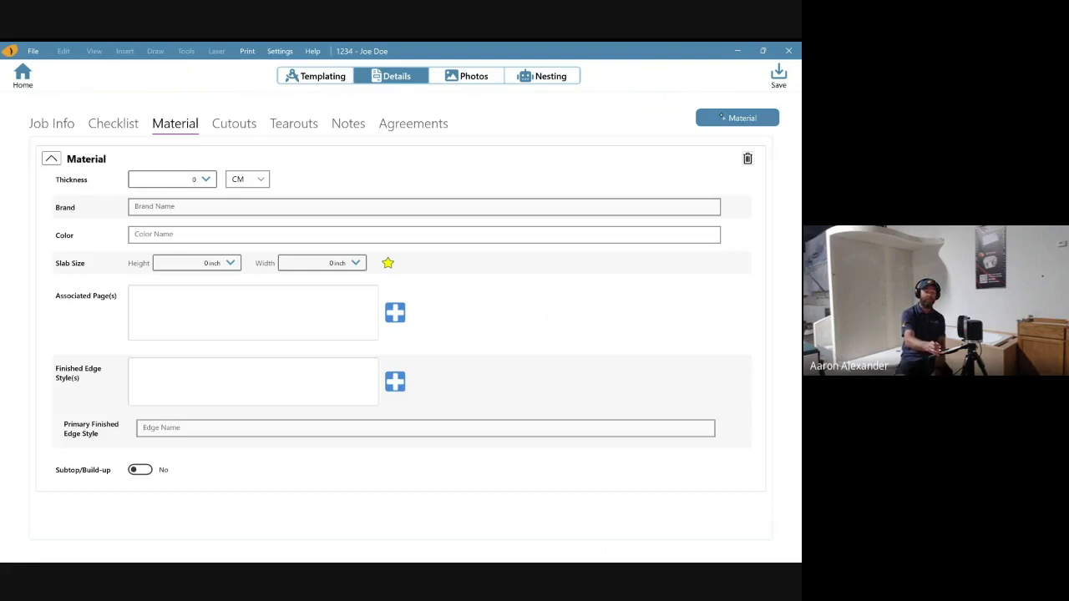
left_click(172, 178)
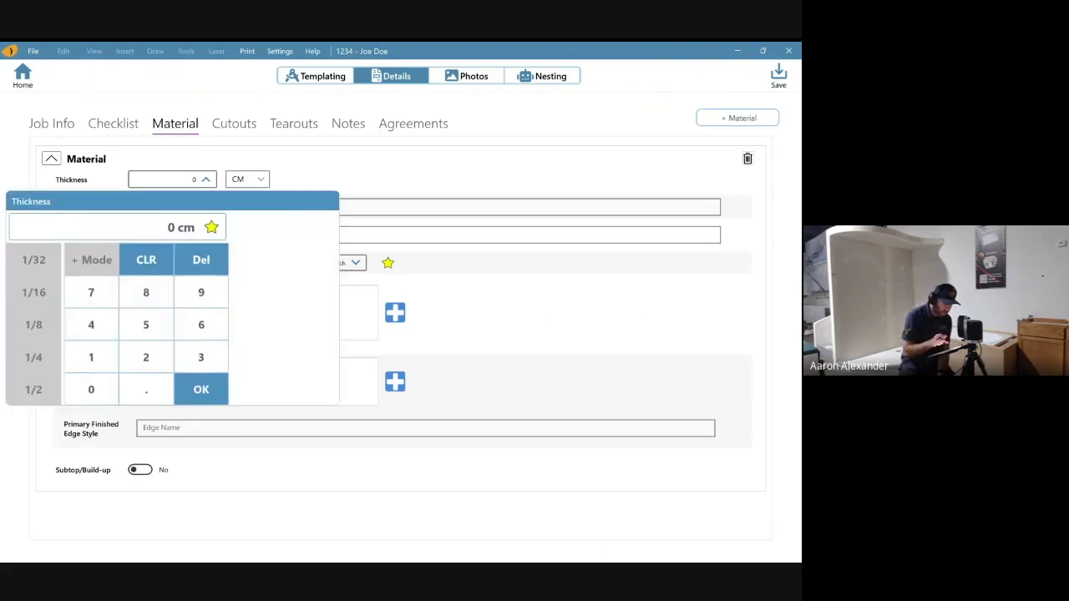
type("3")
key("Return")
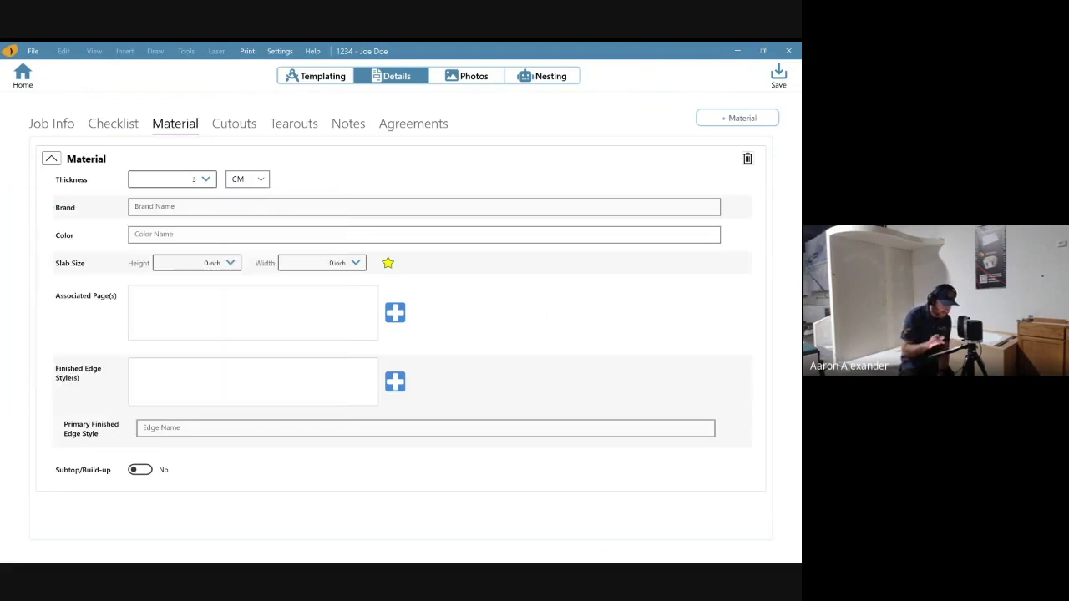
left_click(135, 206)
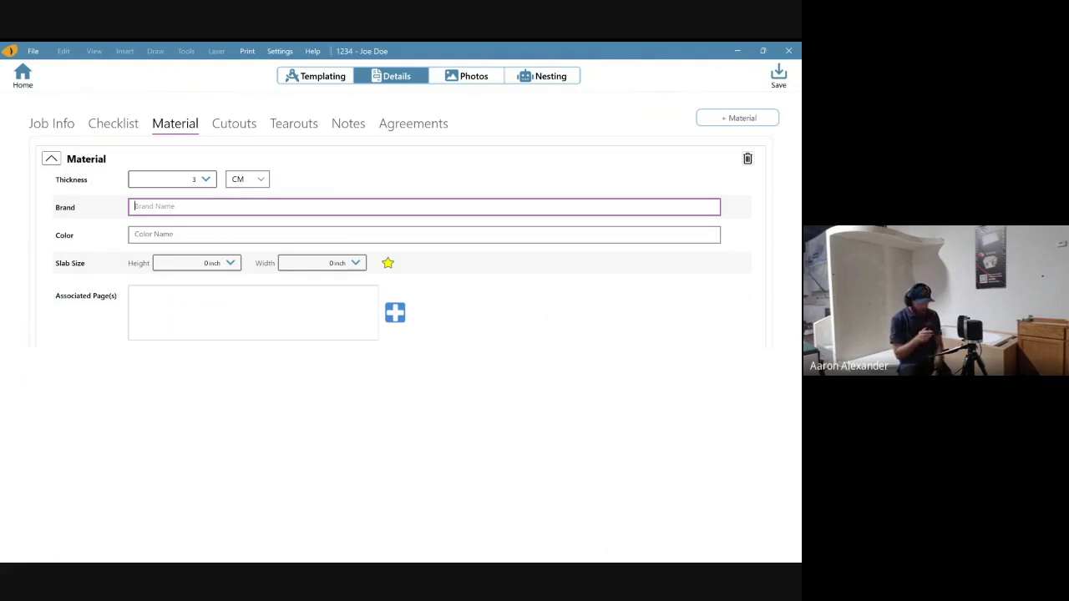
type("G")
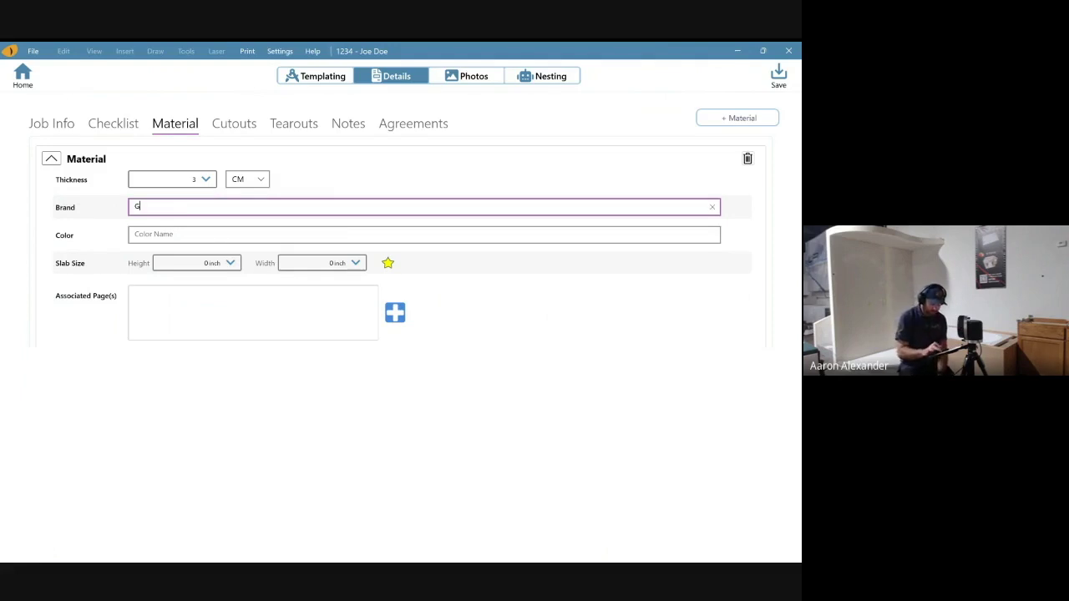
type("ood one")
left_click(135, 234)
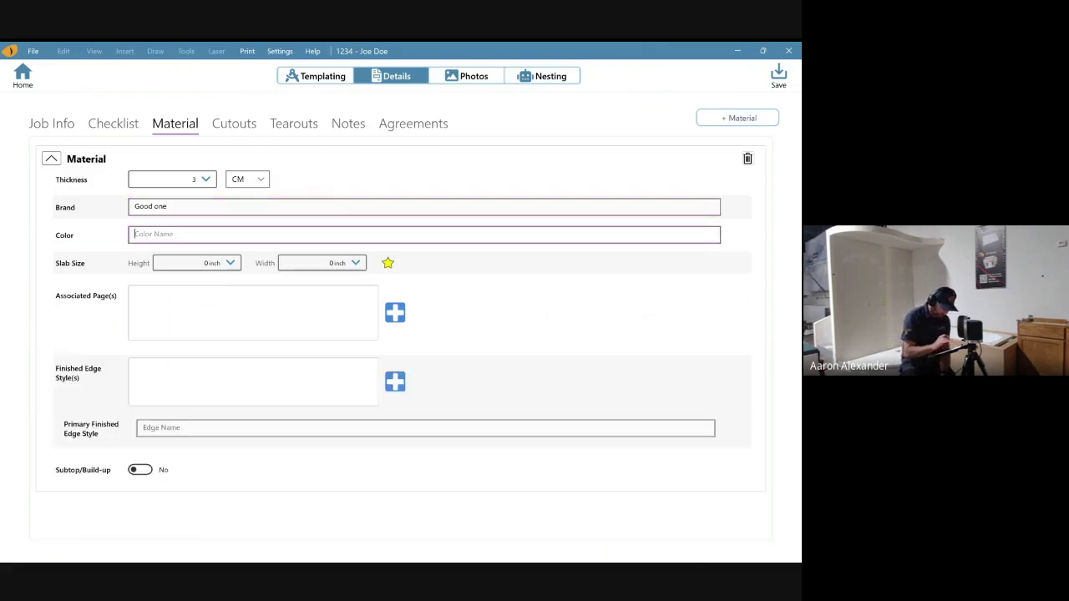
type("Car")
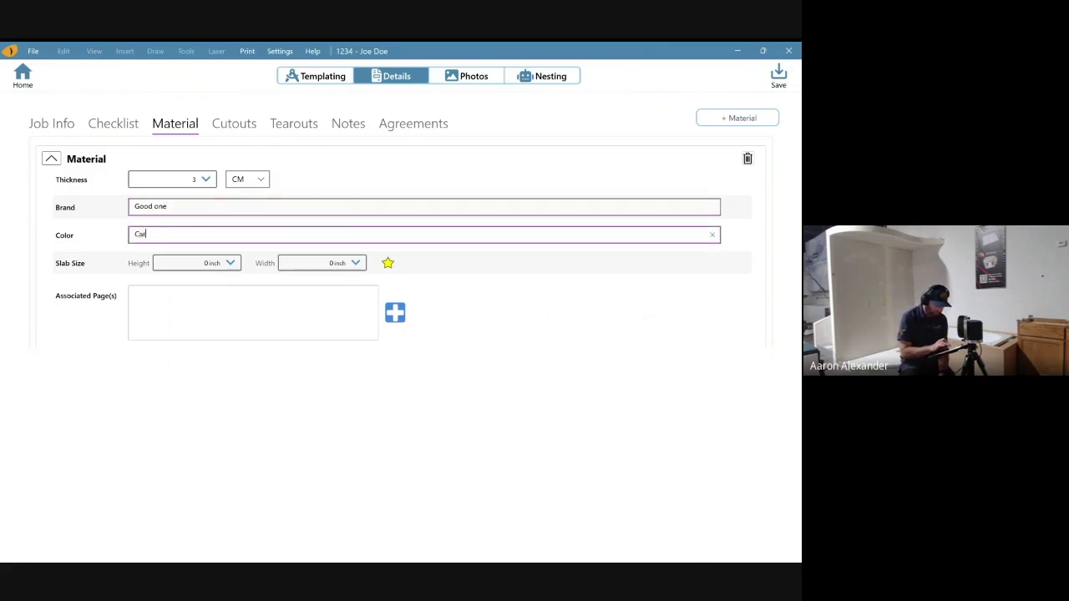
type("rera")
- Set the material's slab size to 63 x 135 inch
left_click(200, 263)
type("1")
left_click(269, 342)
left_click(269, 407)
left_click(270, 440)
left_click(269, 473)
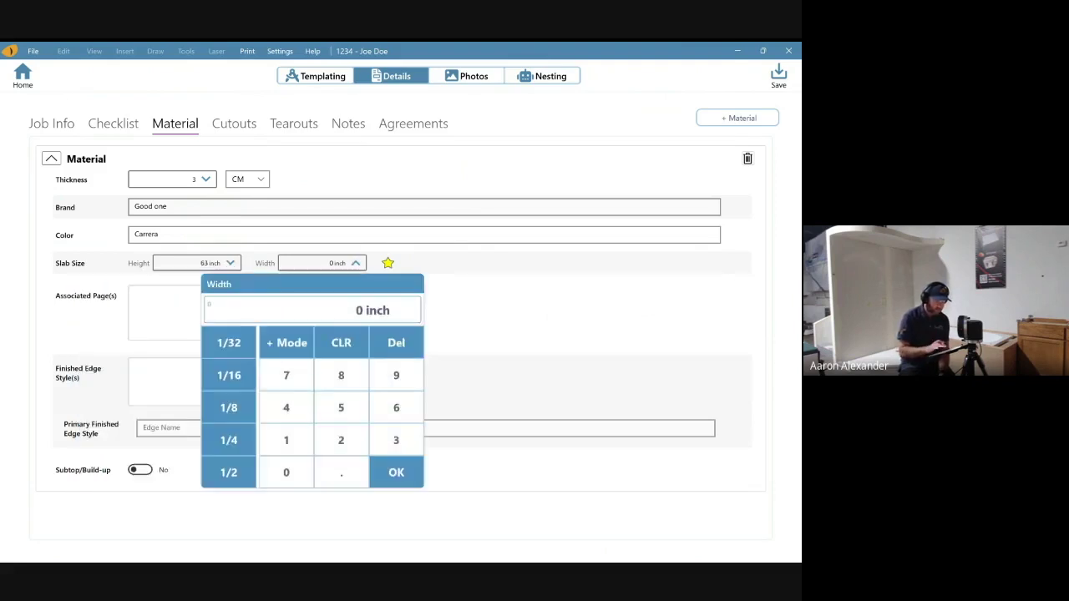
type("135")
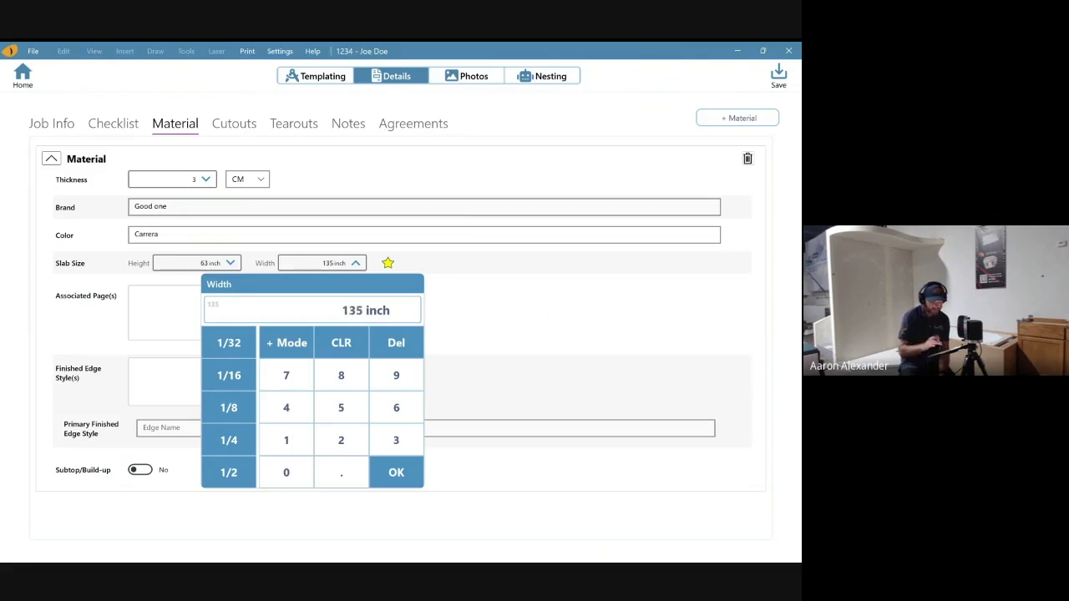
key("Return")
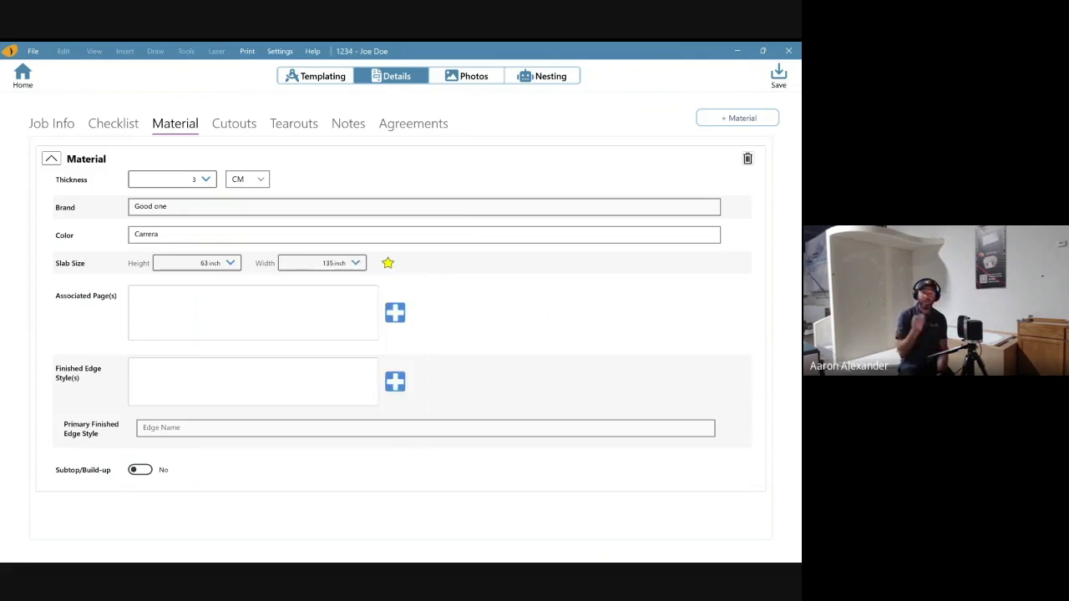
left_click(394, 313)
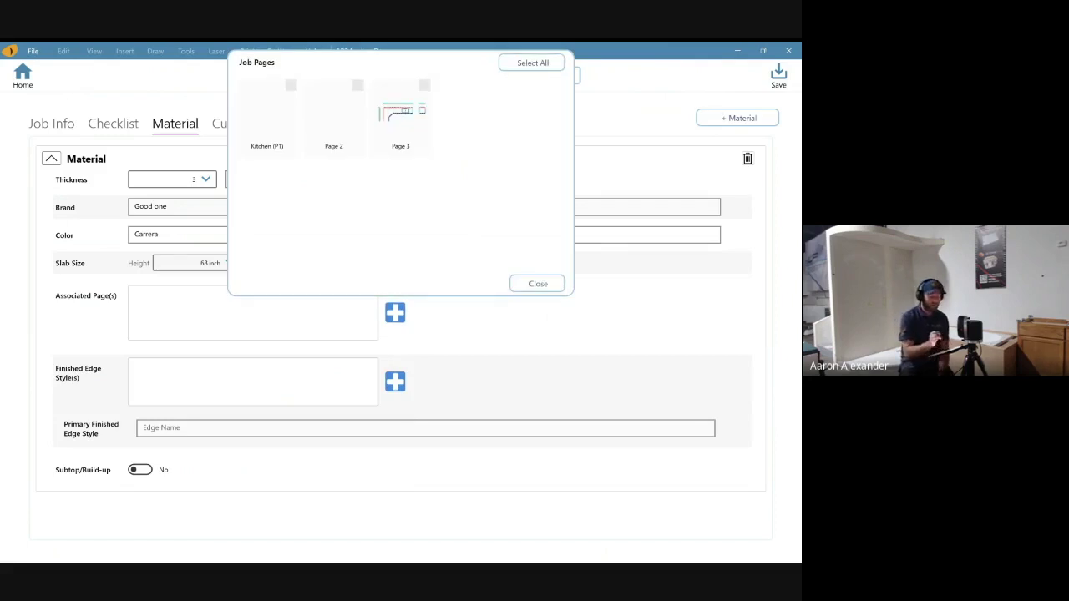
- Link the Carrera material to Page 3 and add Finished, Flat Polish and Finished Cutout edge styles
left_click(400, 117)
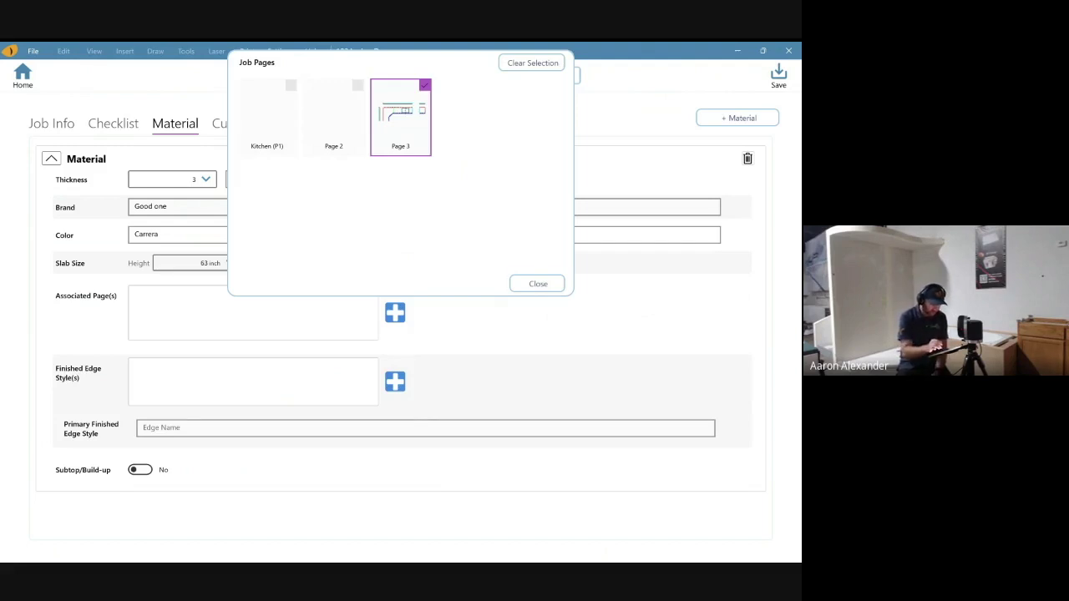
left_click(538, 283)
left_click(395, 382)
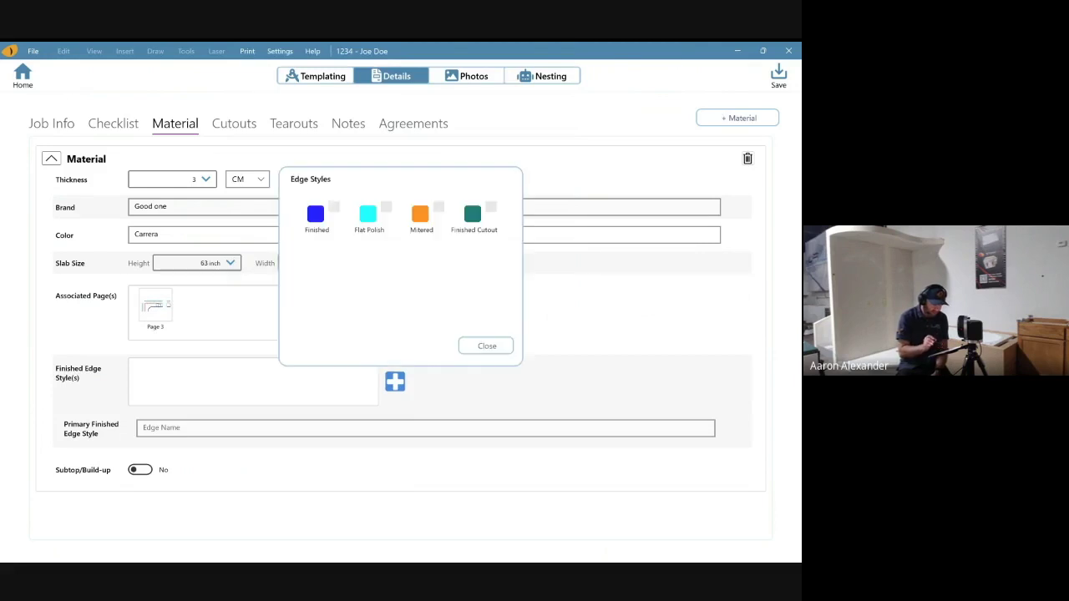
left_click(315, 215)
left_click(368, 215)
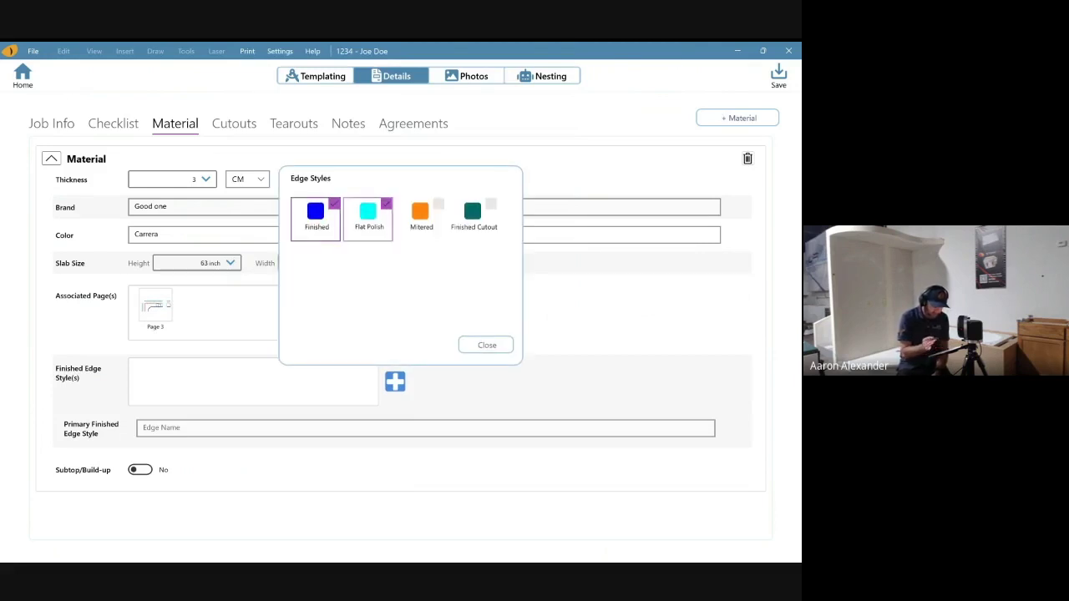
left_click(473, 216)
left_click(486, 345)
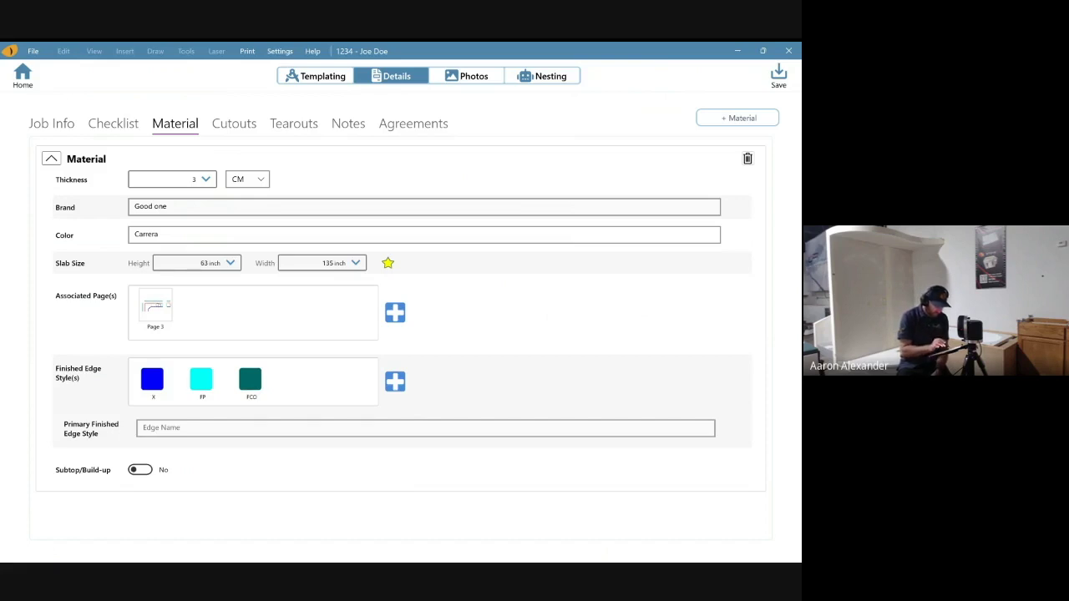
left_click(425, 428)
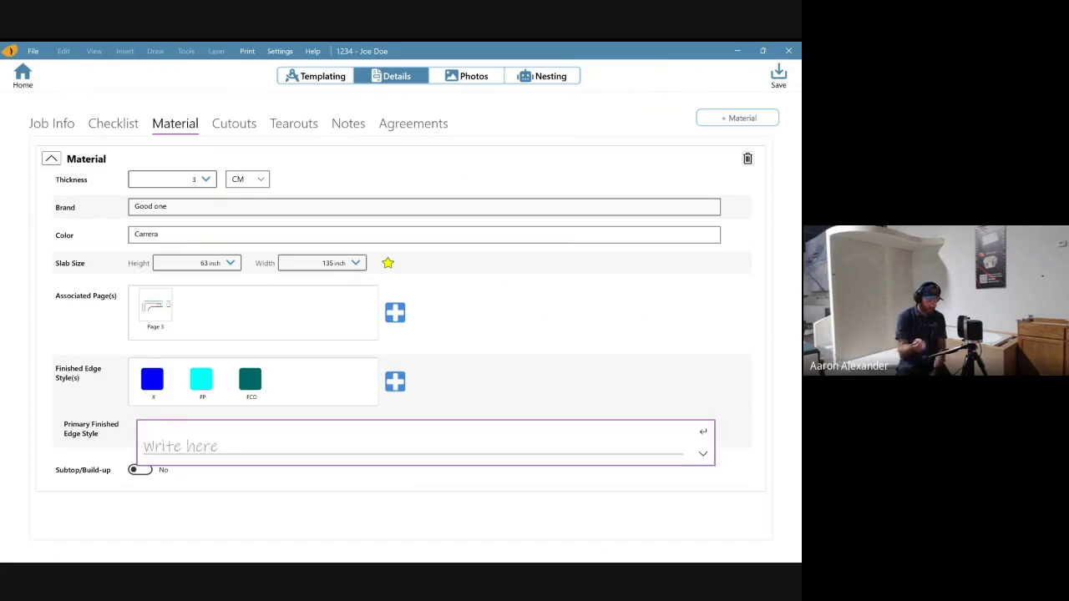
- Set the material's primary finished edge style to Eased
mouse_move(189, 431)
left_mouse_down()
mouse_move(207, 443)
mouse_move(197, 445)
mouse_move(292, 436)
left_mouse_up()
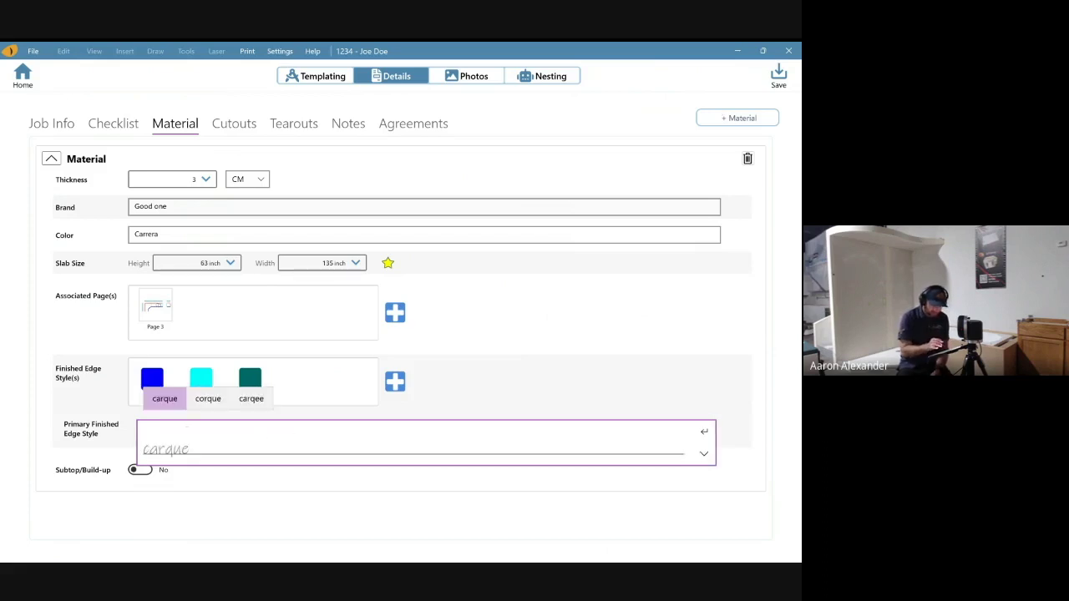
left_click(704, 454)
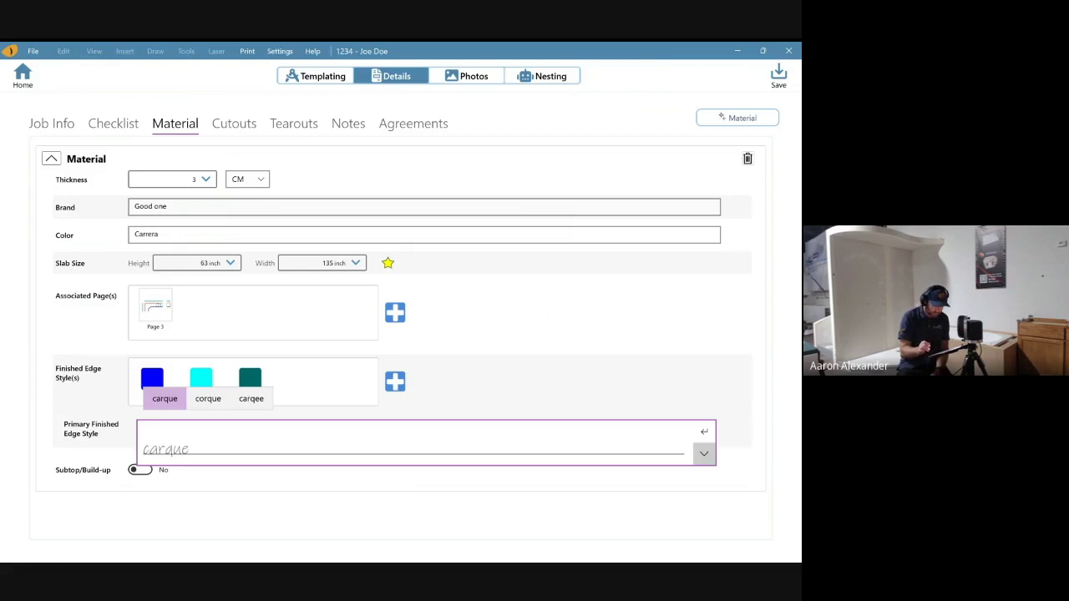
left_click(704, 475)
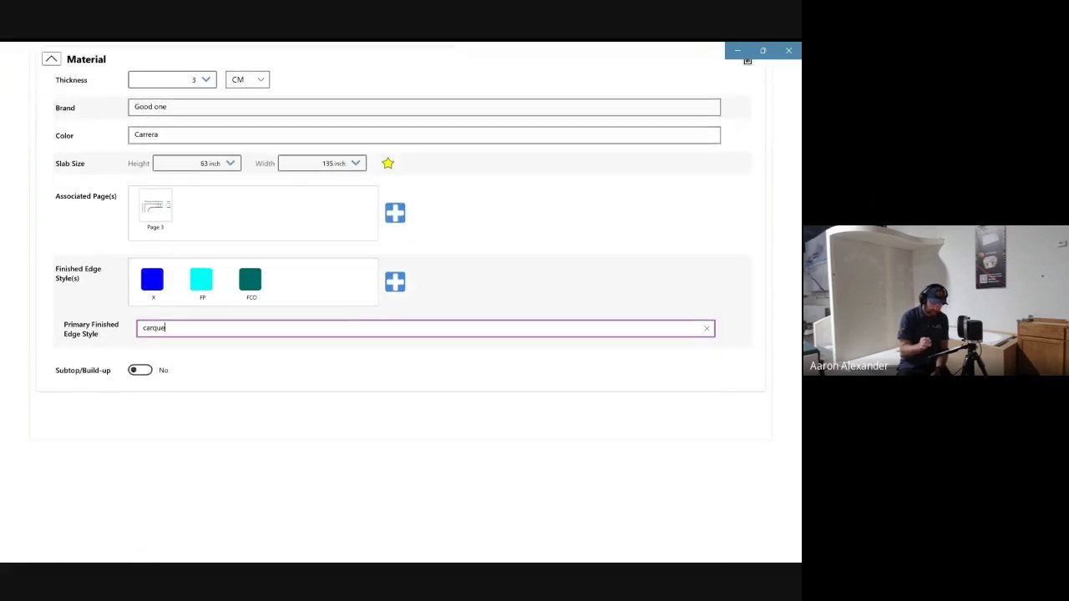
key("BackSpace")
key("BackSpace")
key("BackSpace")
key("BackSpace")
key("BackSpace")
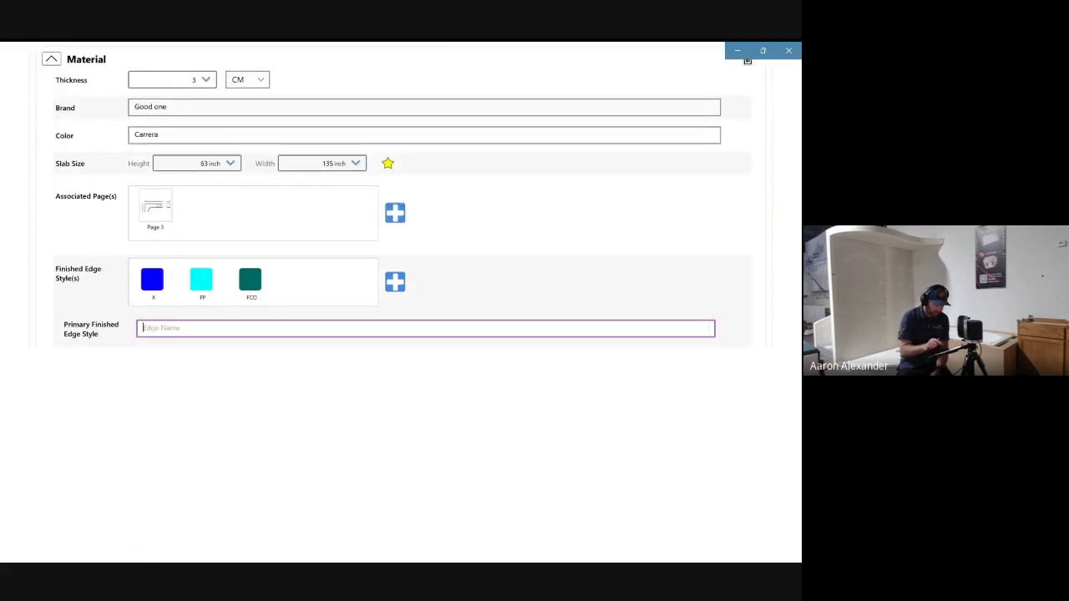
type("Eased")
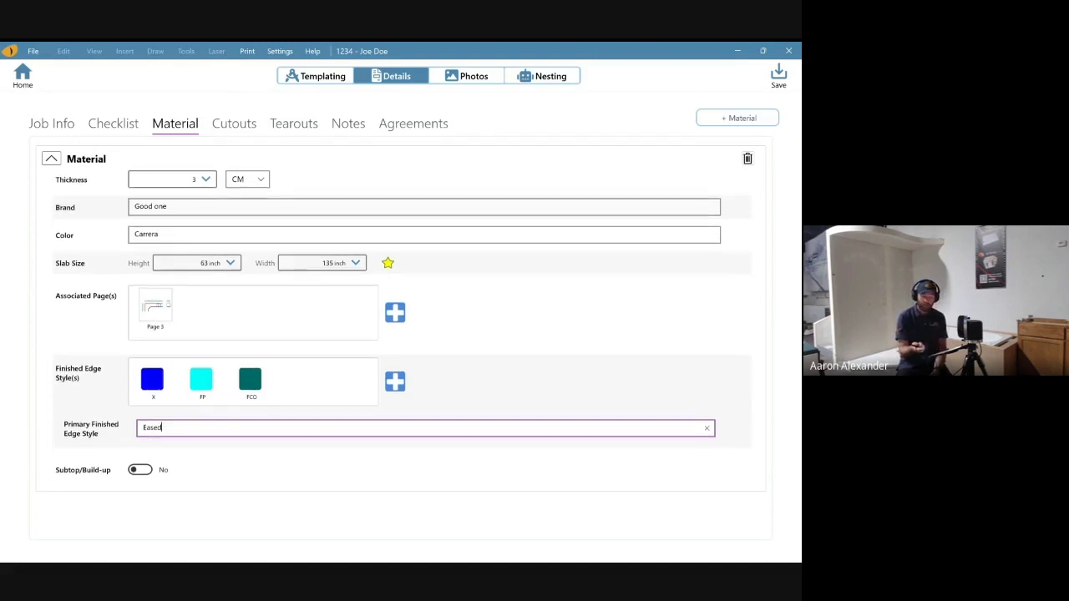
- Delete the extra empty material so the Carrera material is the job's only one
left_click(737, 118)
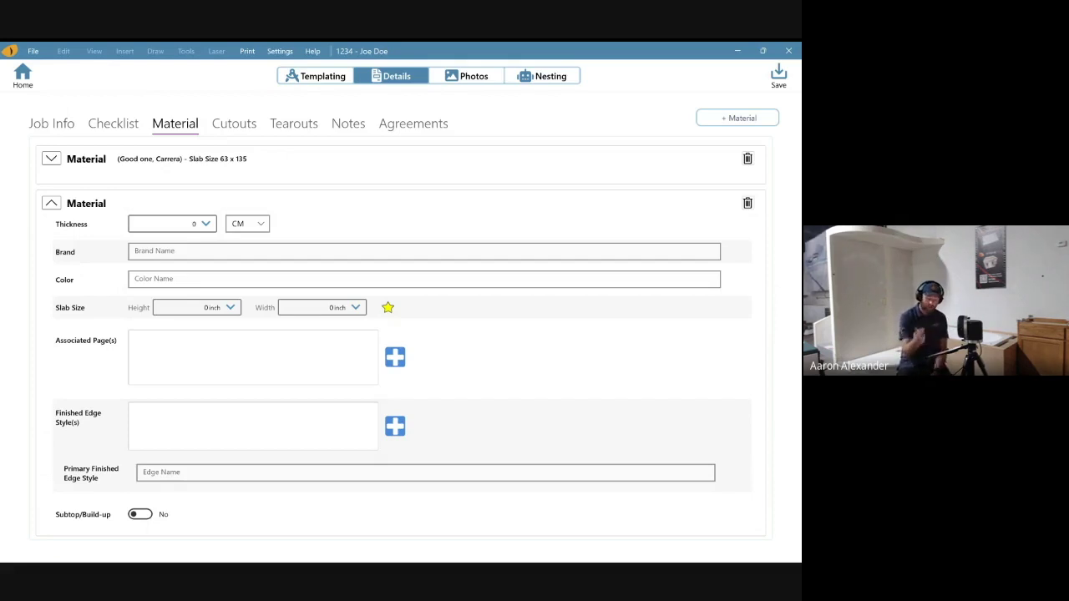
left_click(747, 203)
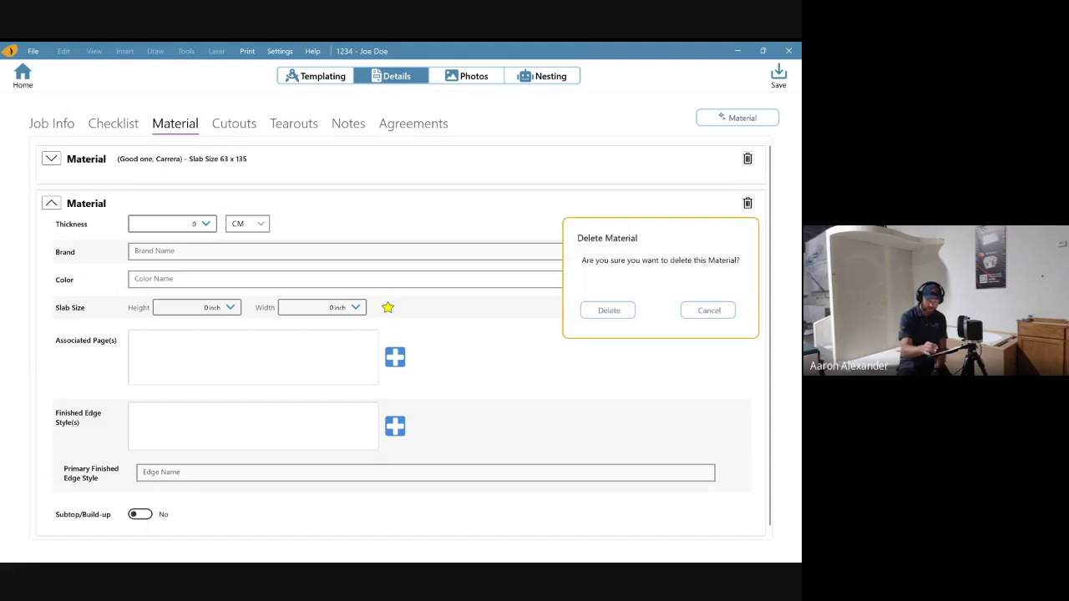
left_click(609, 310)
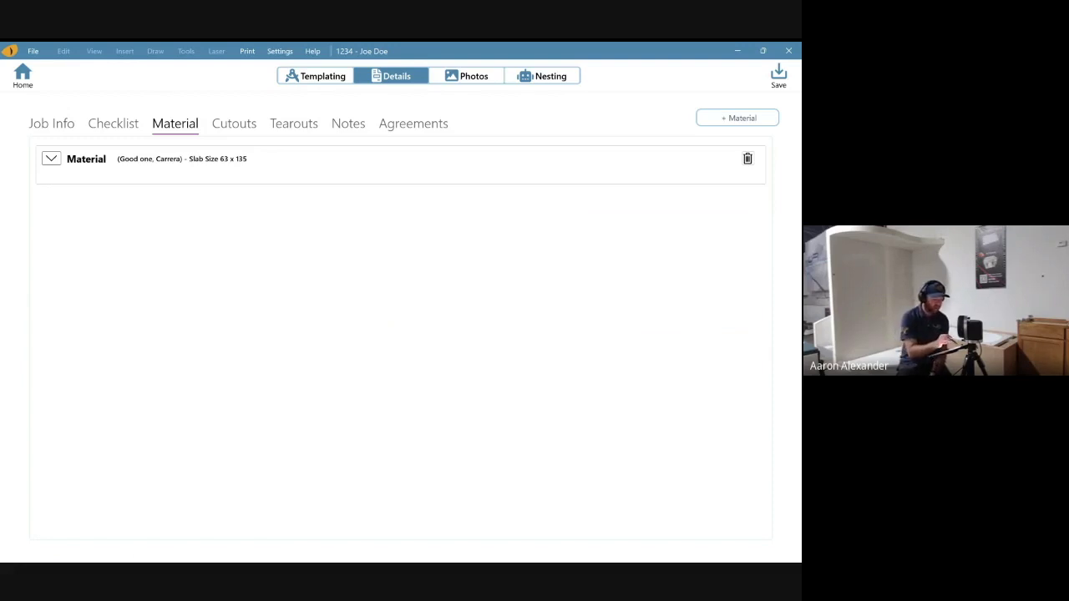
left_click(233, 123)
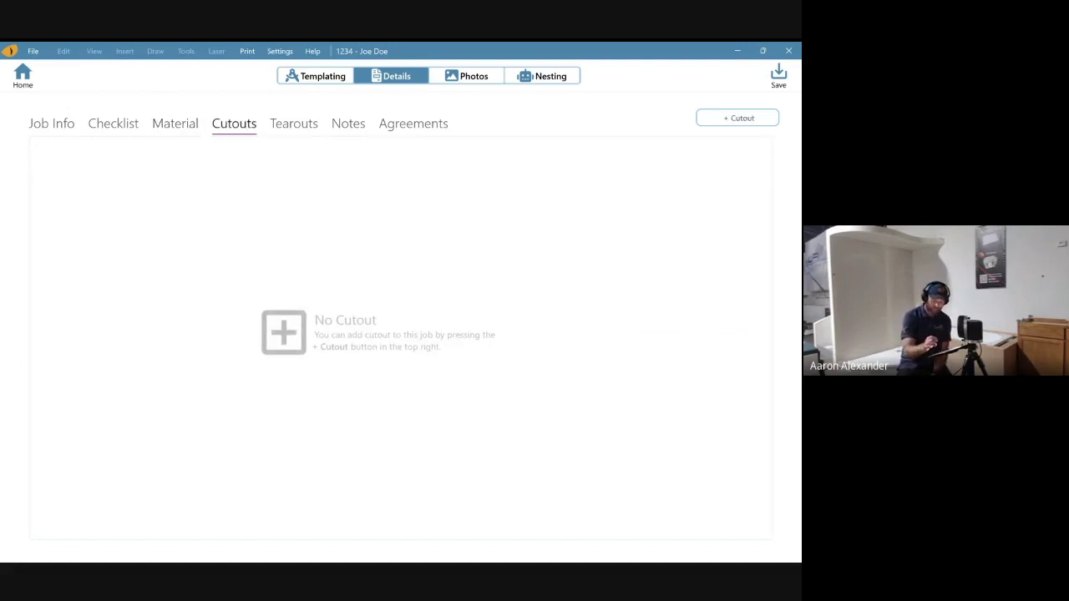
- Add a customer-supplied, already-on-site sink cutout located on Page 3
left_click(737, 118)
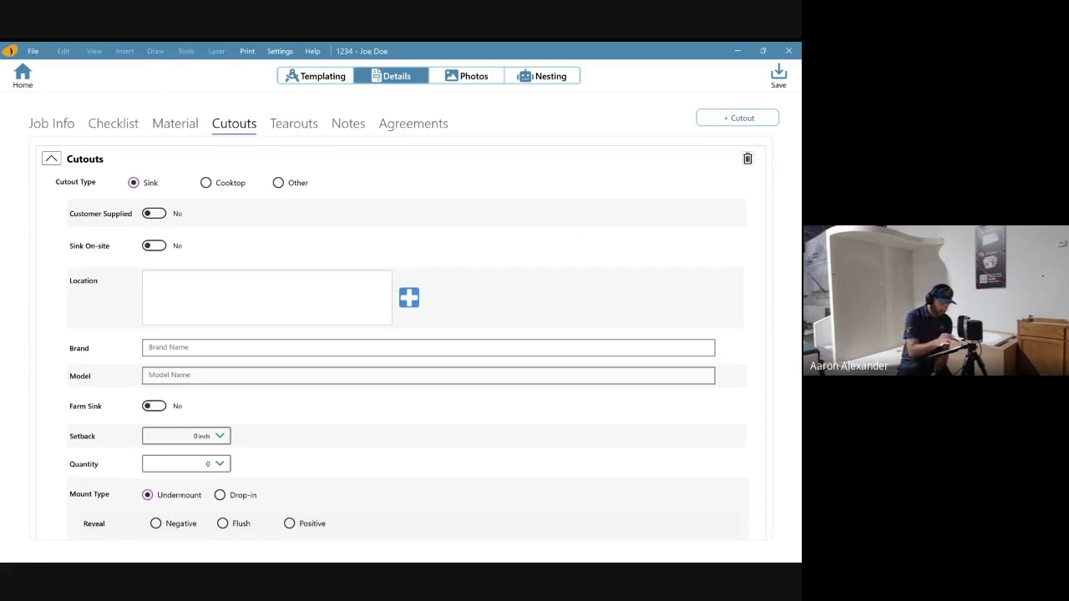
left_click(154, 213)
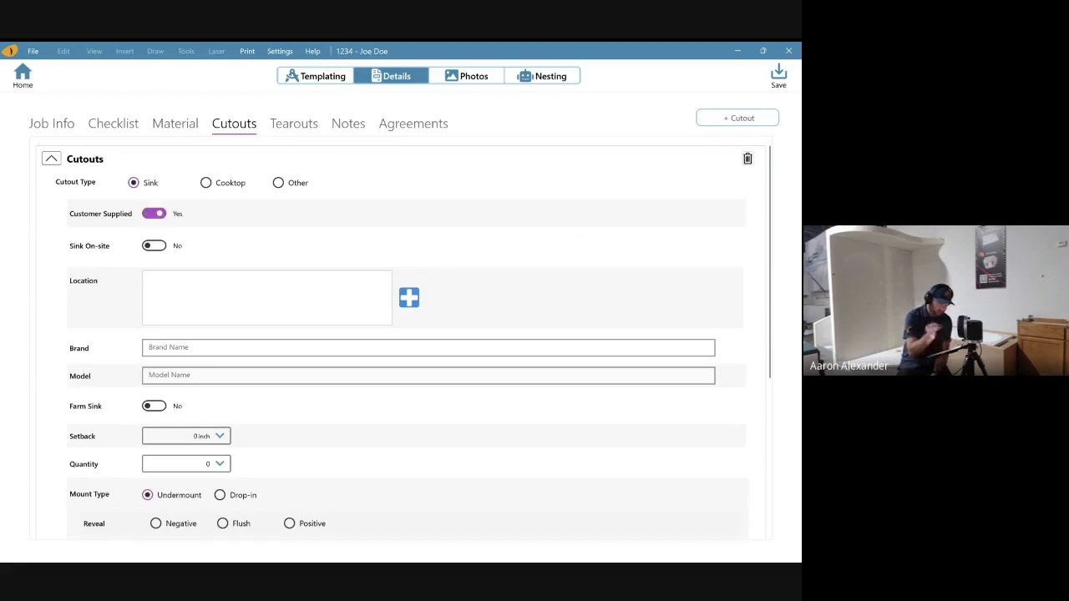
left_click(153, 246)
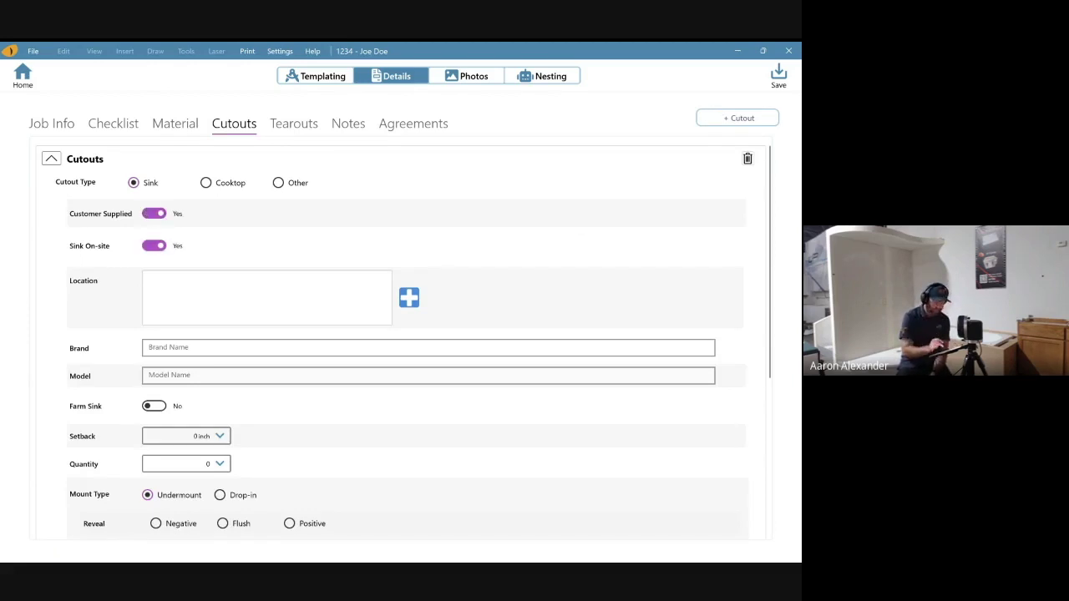
left_click(408, 298)
left_click(414, 380)
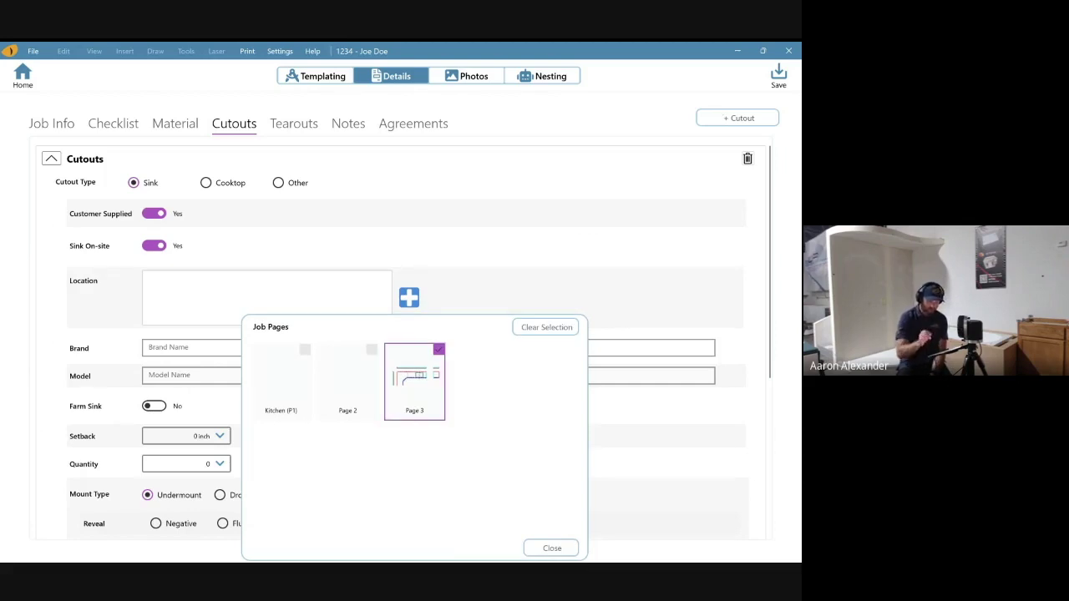
left_click(552, 548)
- Enter Blanco as the sink brand and Good one as its model
scroll(400, 334, "down", 2)
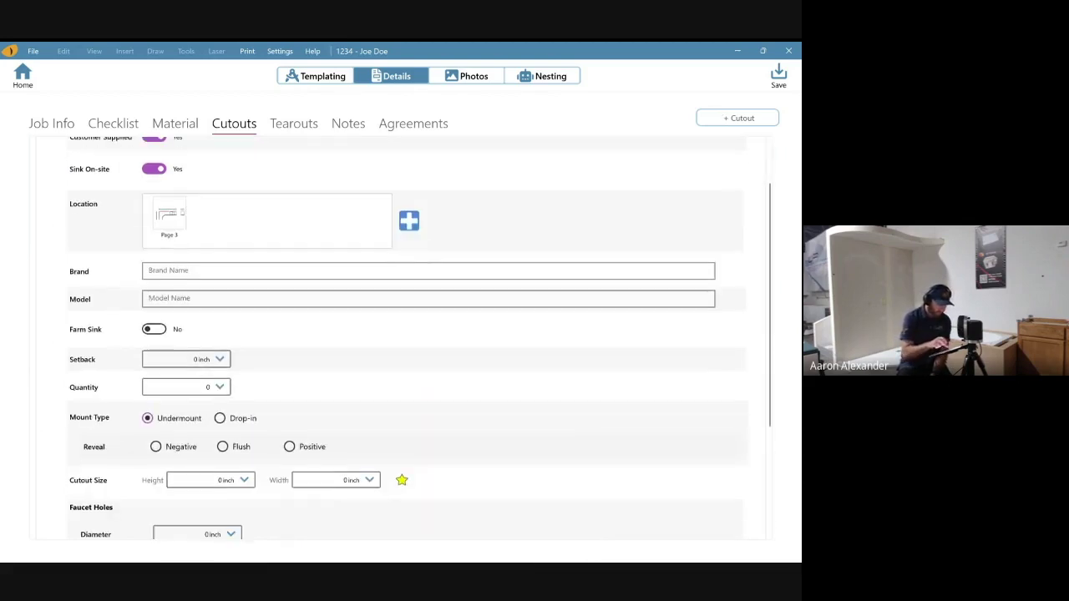
left_click(149, 270)
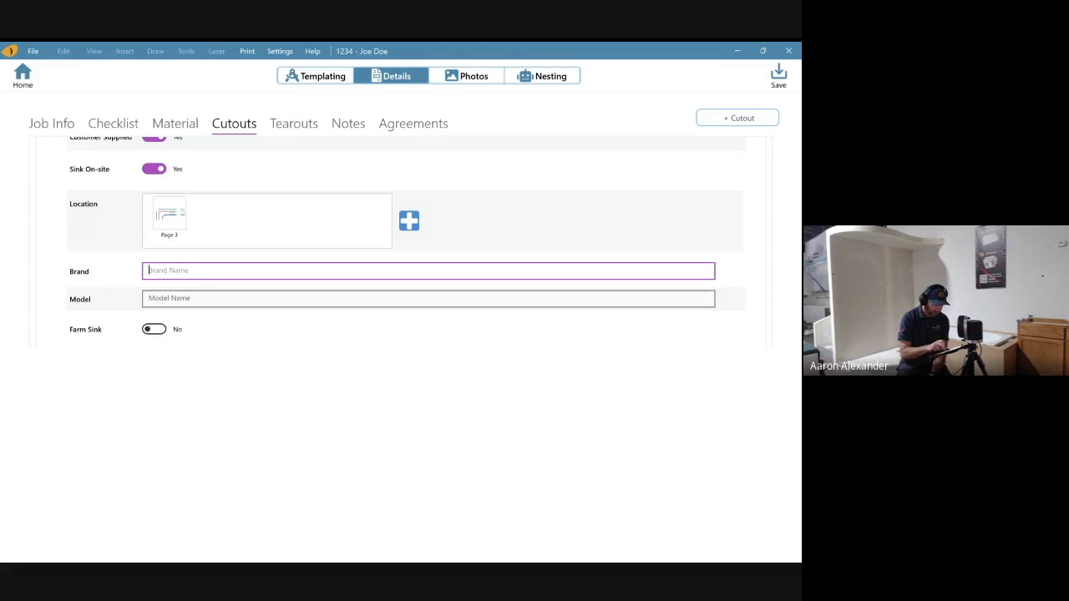
type("Blanco")
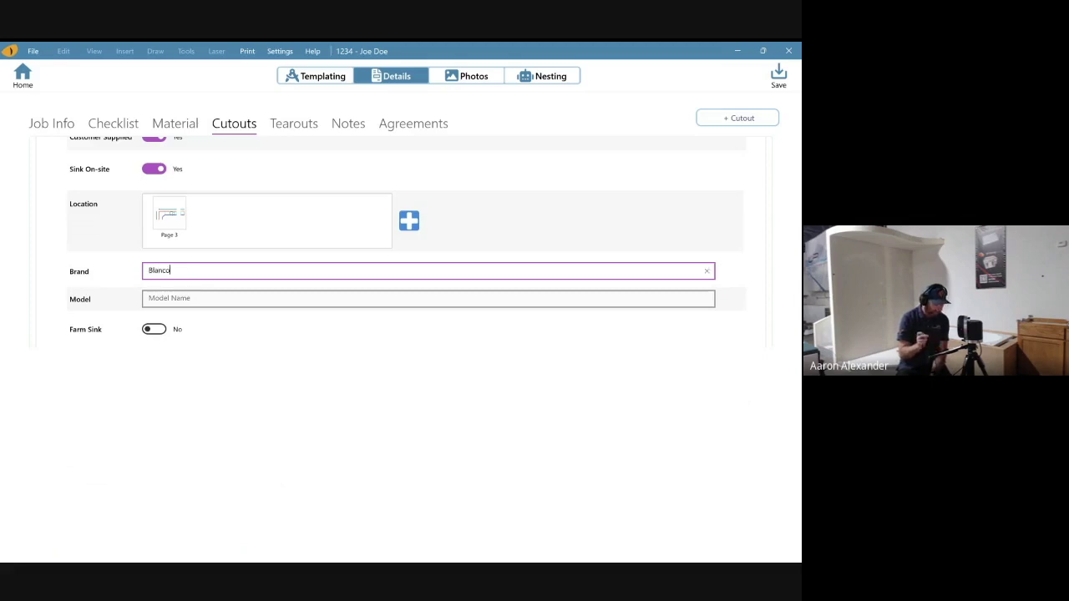
left_click(167, 298)
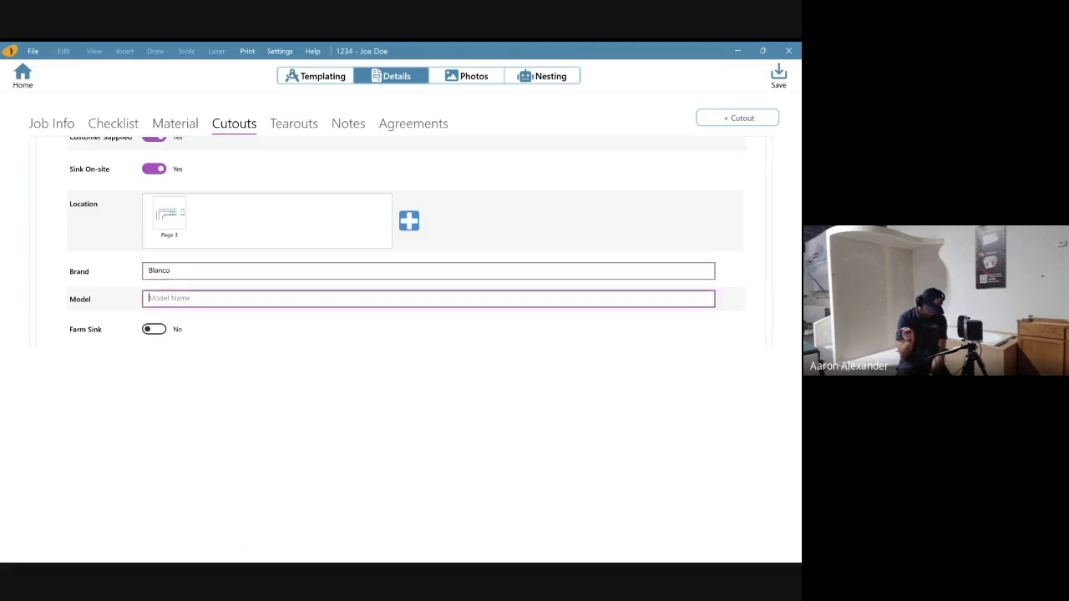
type("Good")
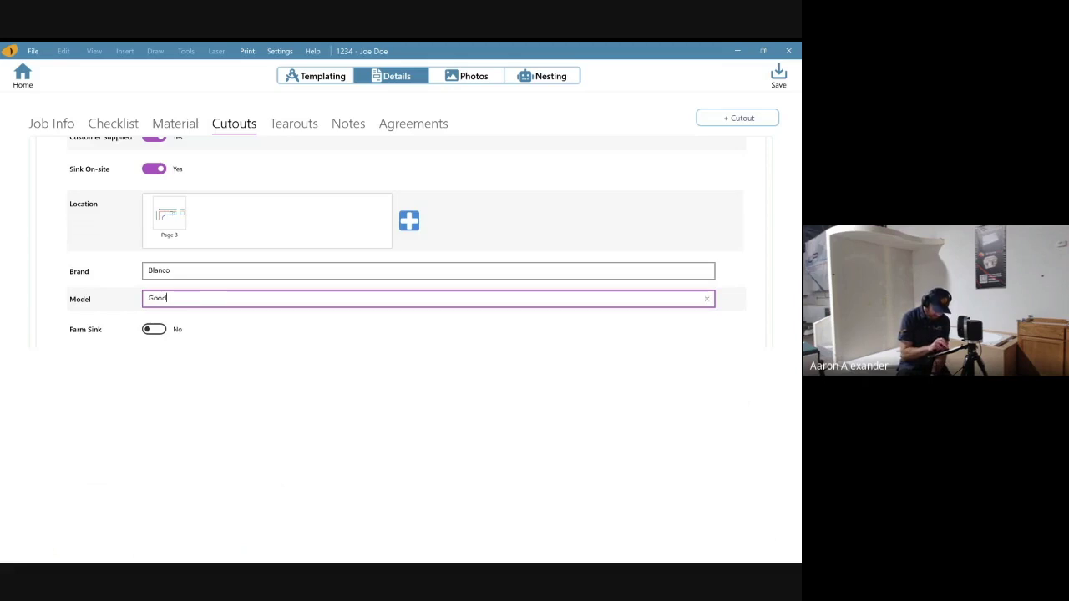
type(" one")
scroll(417, 243, "down", 2)
left_click(185, 262)
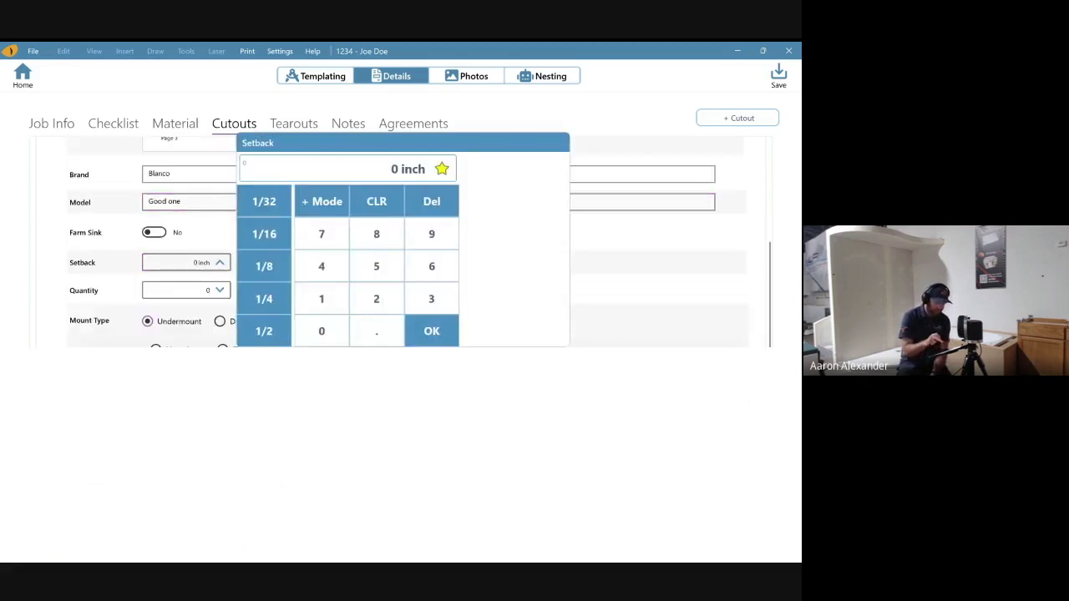
- Set the sink's setback to 4, quantity to 1, and a negative 1/8 inch reveal
left_click(105, 407)
left_click(215, 470)
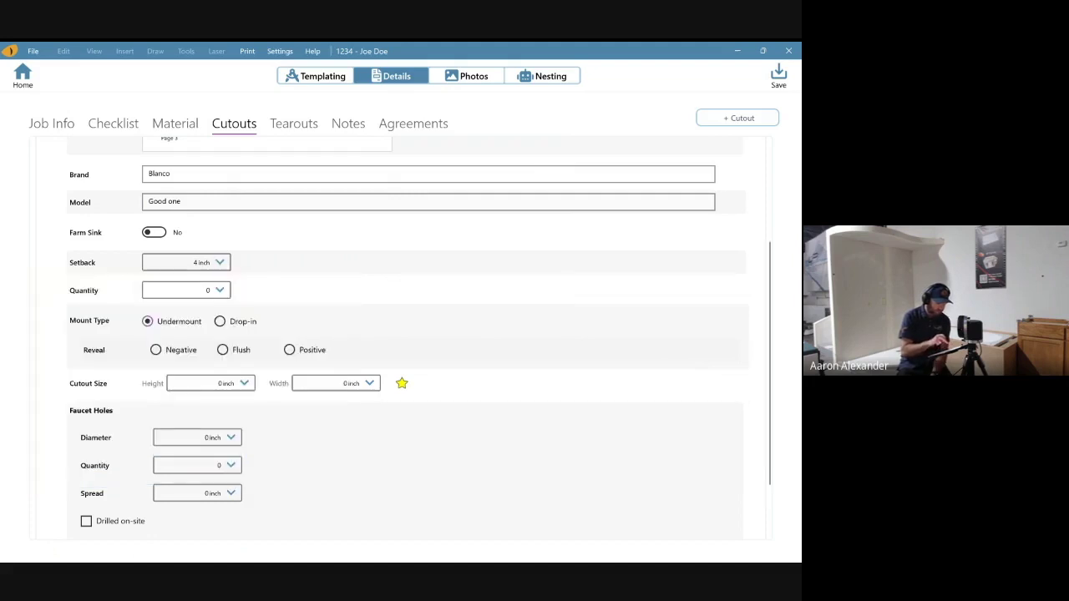
left_click(185, 289)
left_click(132, 466)
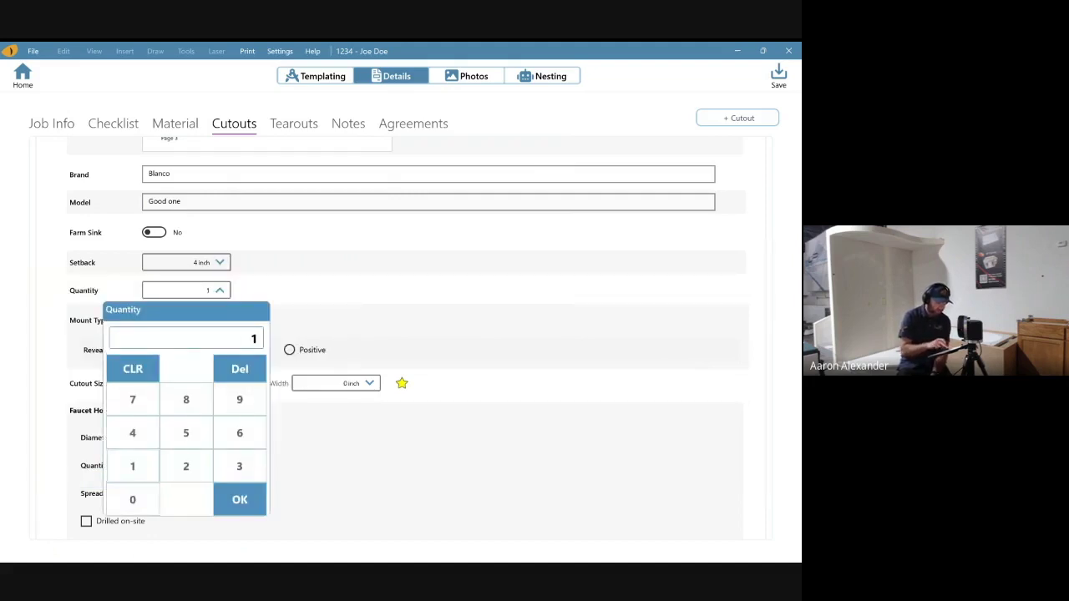
left_click(240, 500)
scroll(418, 334, "down", 1)
left_click(155, 314)
left_click(400, 315)
left_click(312, 427)
left_click(484, 523)
- Size the cutout at 19 3/4 inch height by 29 3/4 inch width
scroll(417, 334, "down", 1)
left_click(225, 301)
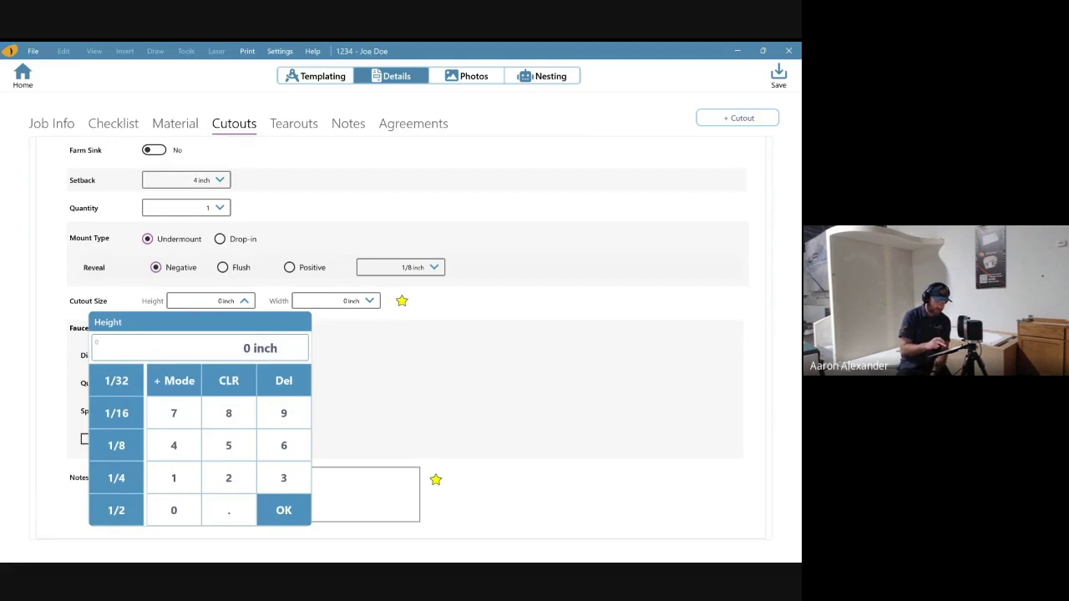
type("29.75")
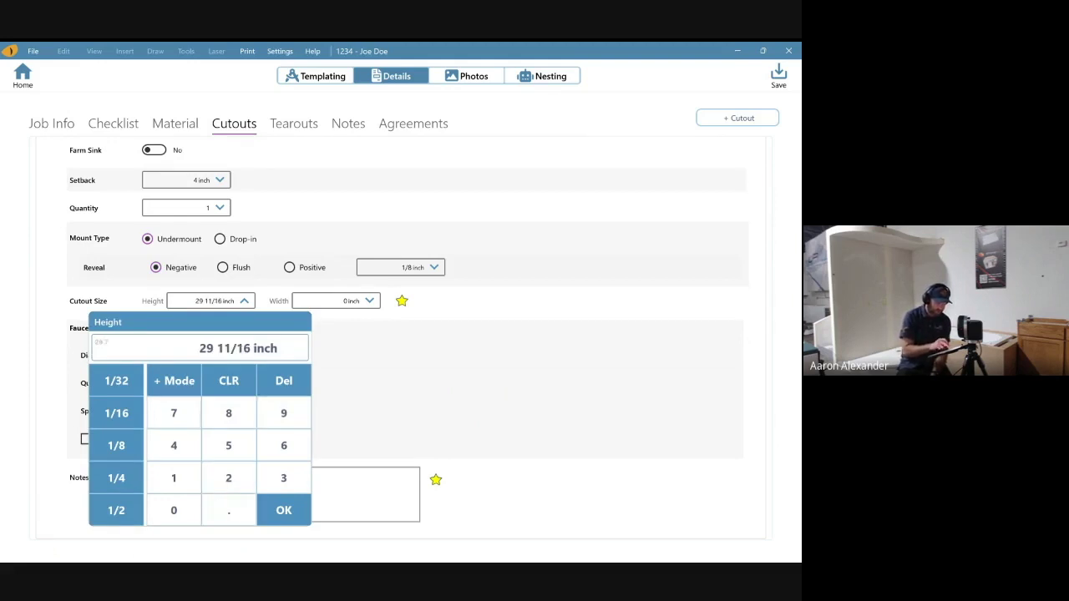
key("BackSpace")
key("BackSpace")
key("BackSpace")
key("BackSpace")
key("BackSpace")
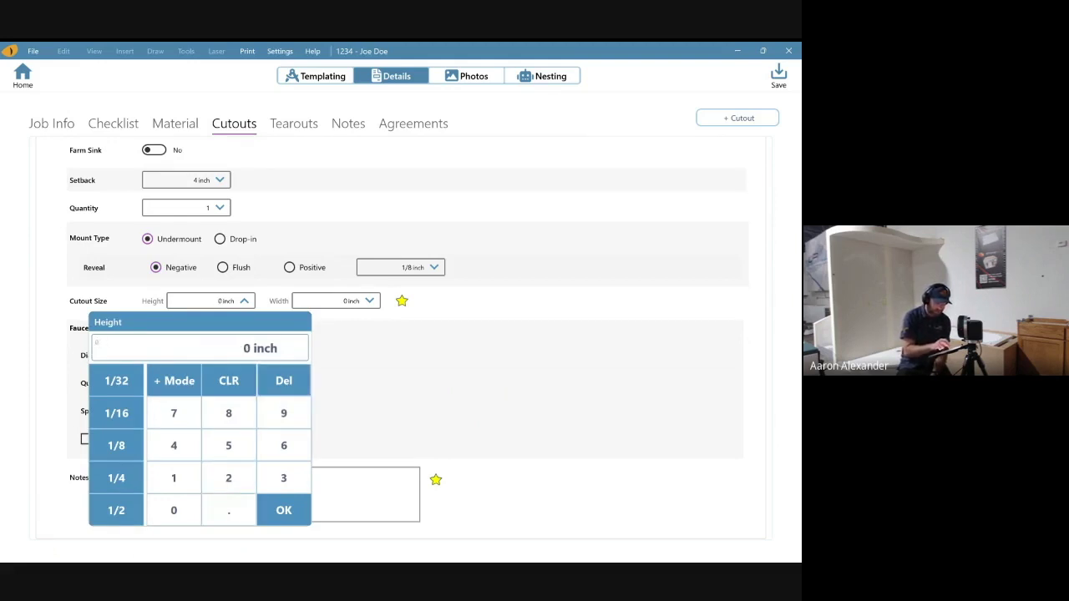
type("19.3")
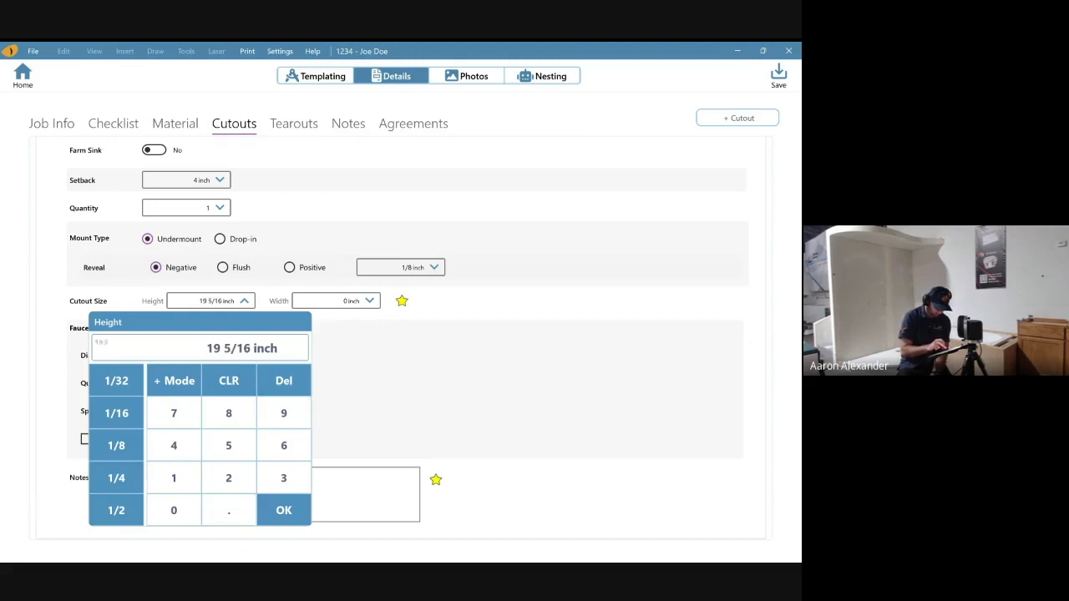
key("BackSpace")
key("BackSpace")
key("BackSpace")
key("BackSpace")
type("19")
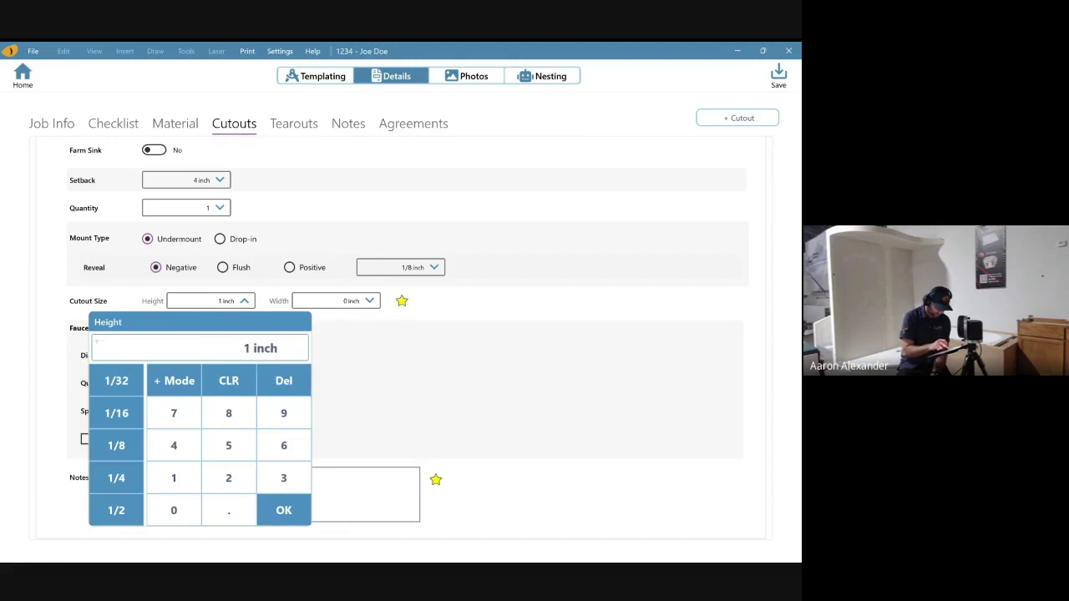
type(".75")
key("Return")
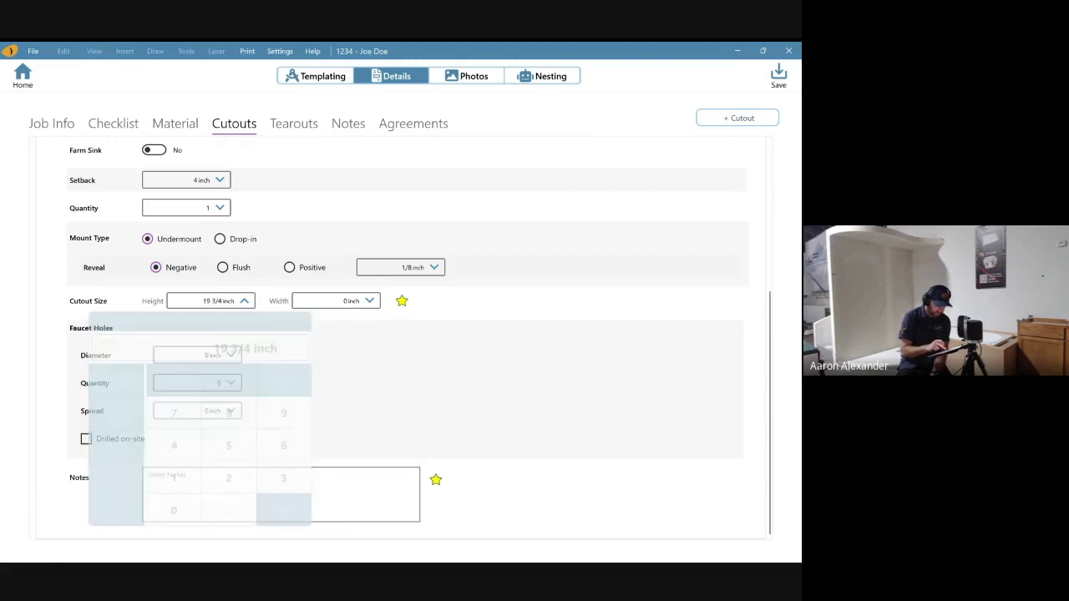
left_click(336, 300)
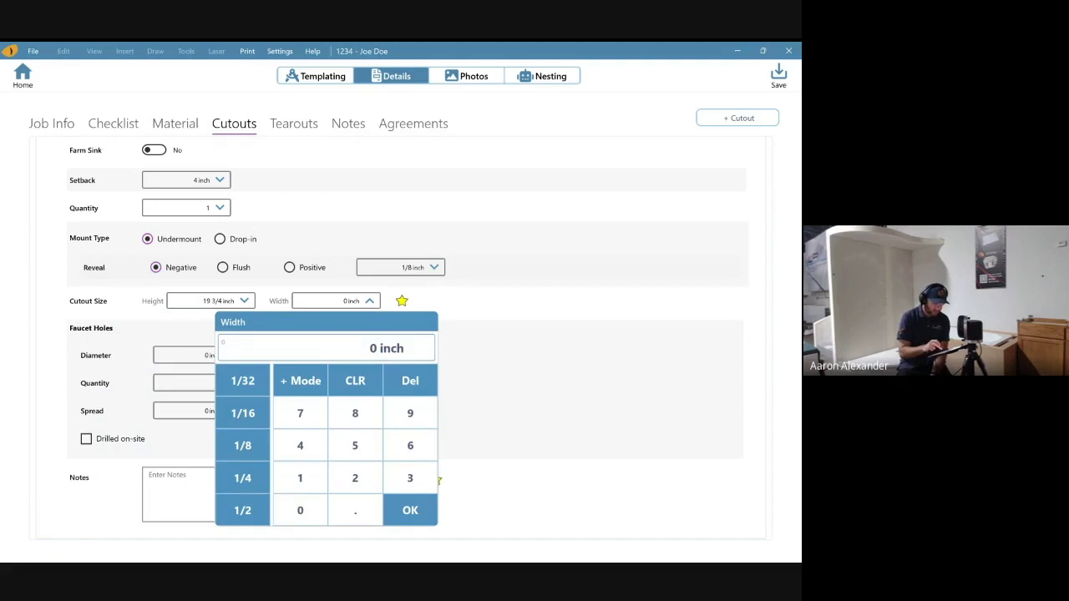
type("29")
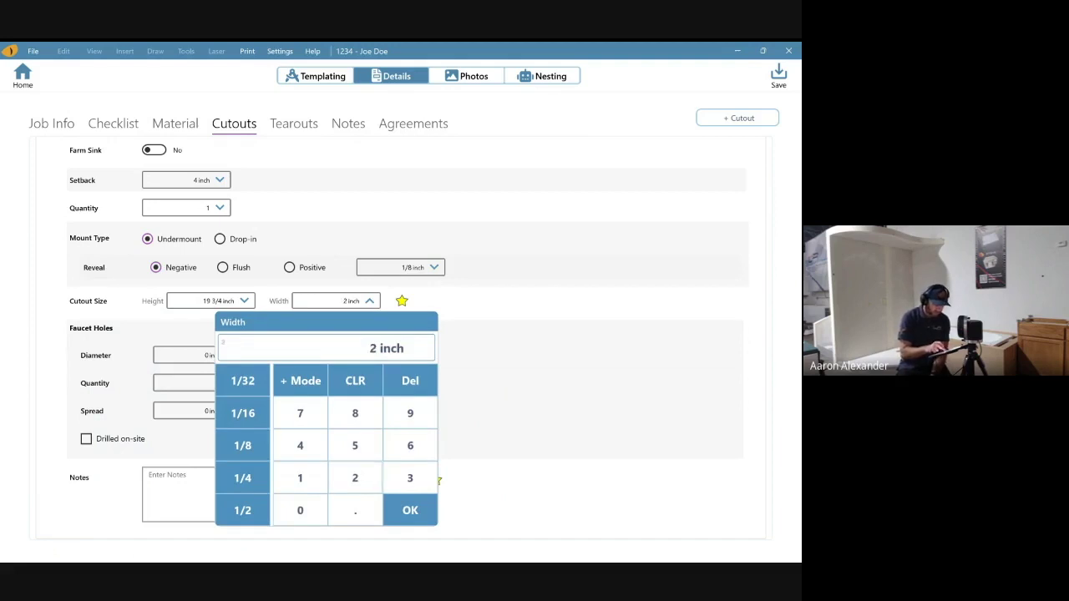
type(".75")
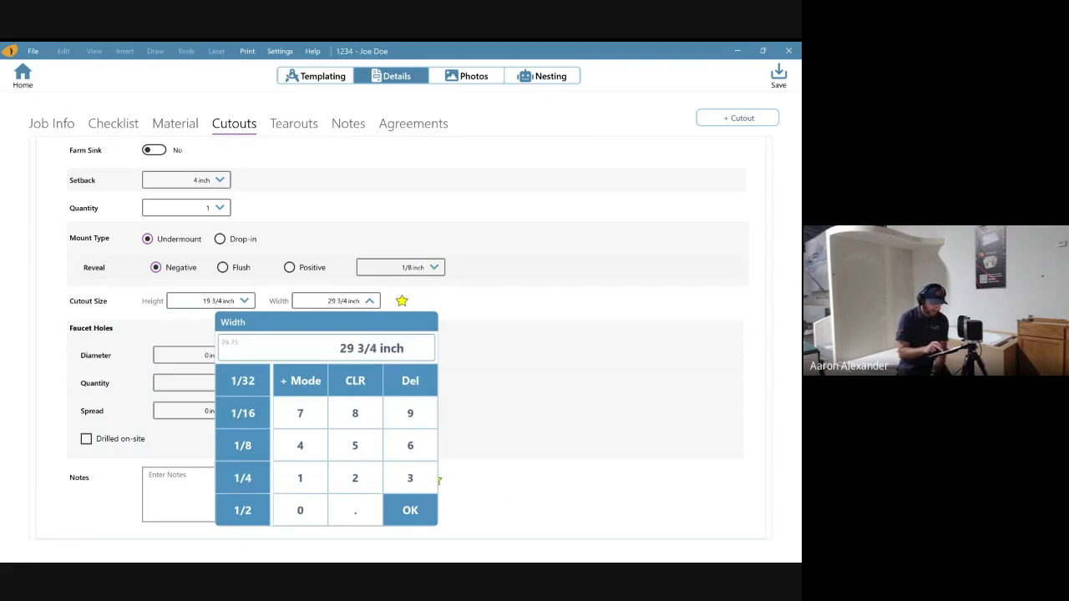
key("Return")
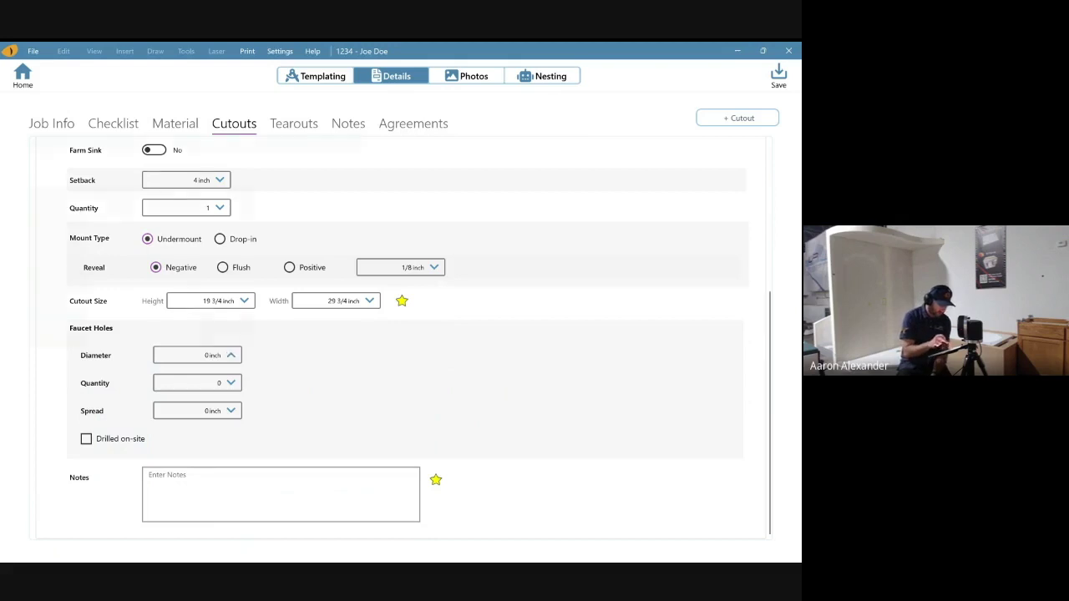
- Add one 1 3/8 inch faucet hole marked as drilled on-site
left_click(198, 355)
type("1 inch")
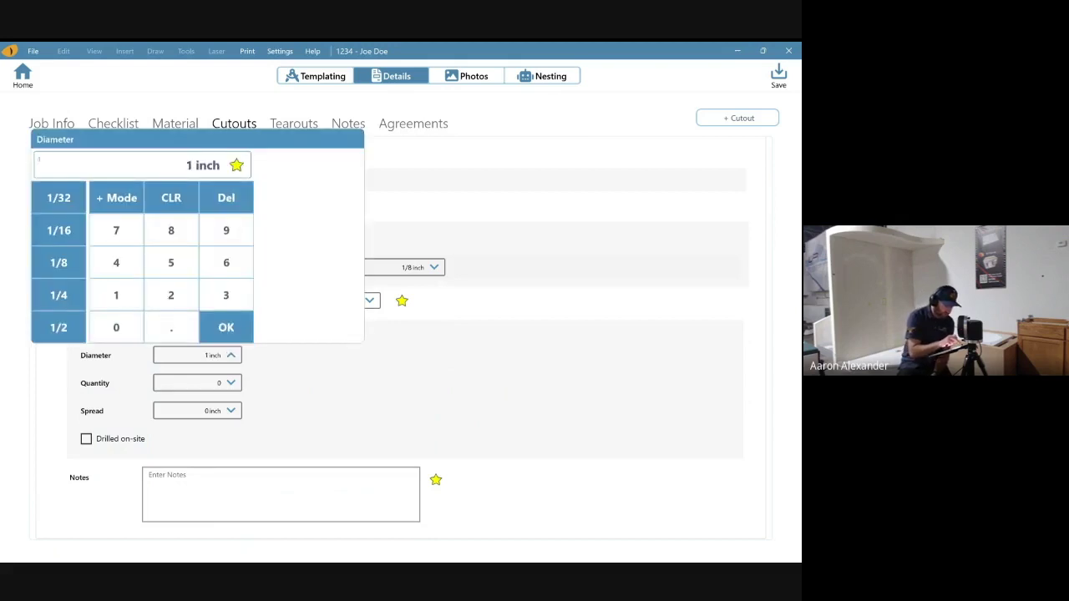
left_click(58, 263)
left_click(59, 262)
left_click(226, 327)
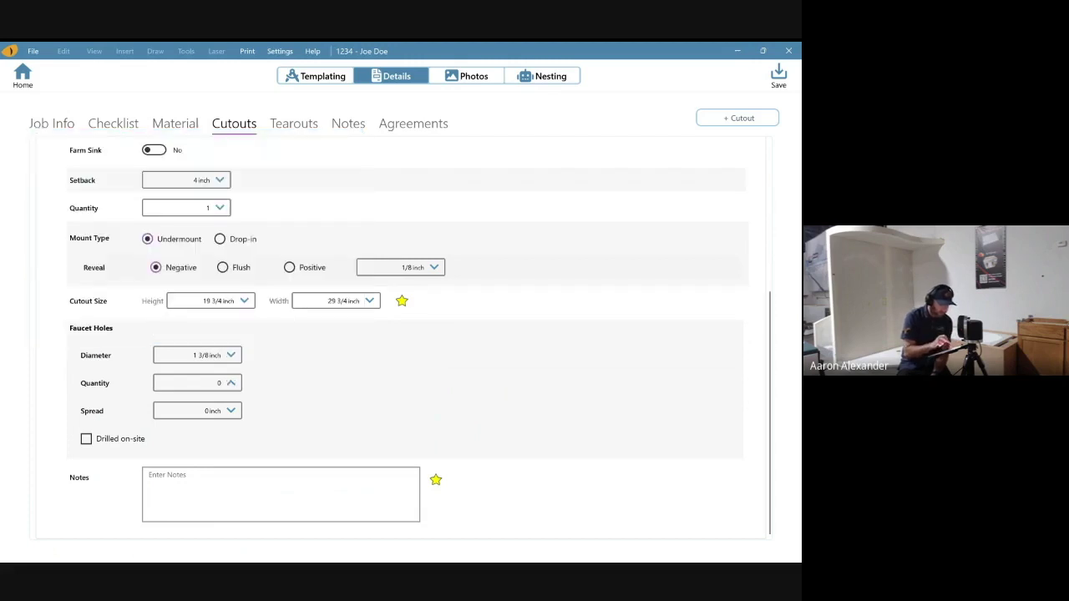
left_click(197, 383)
left_click(143, 320)
left_click(250, 353)
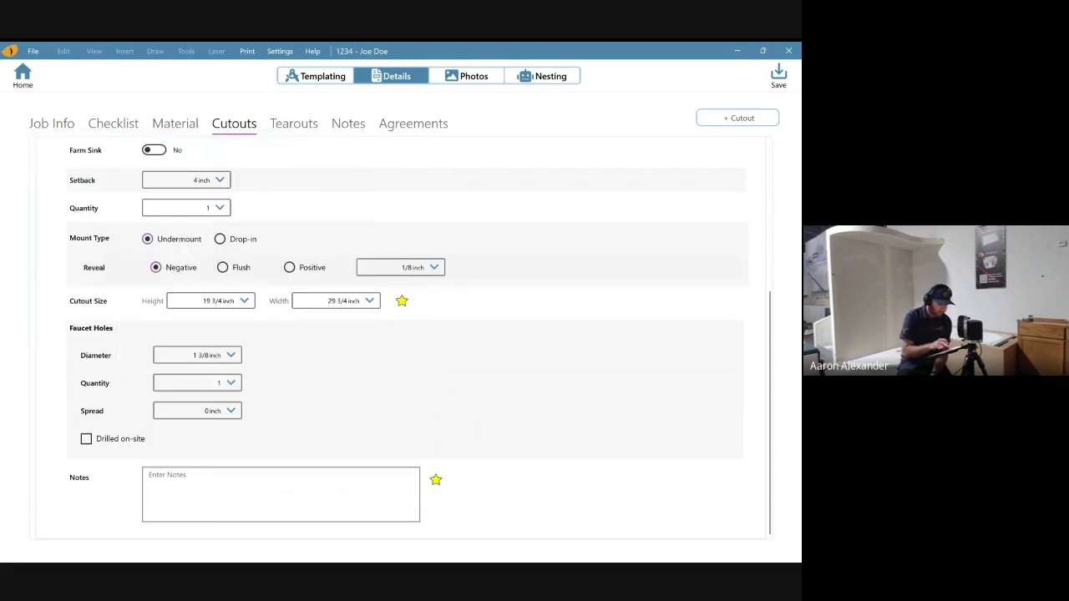
left_click(86, 438)
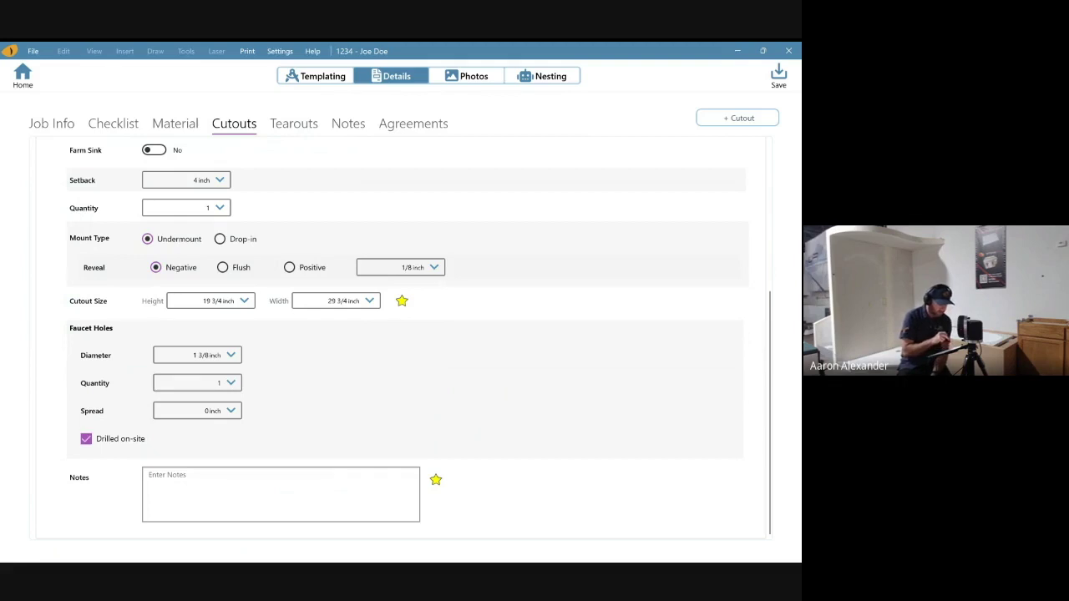
left_click(281, 494)
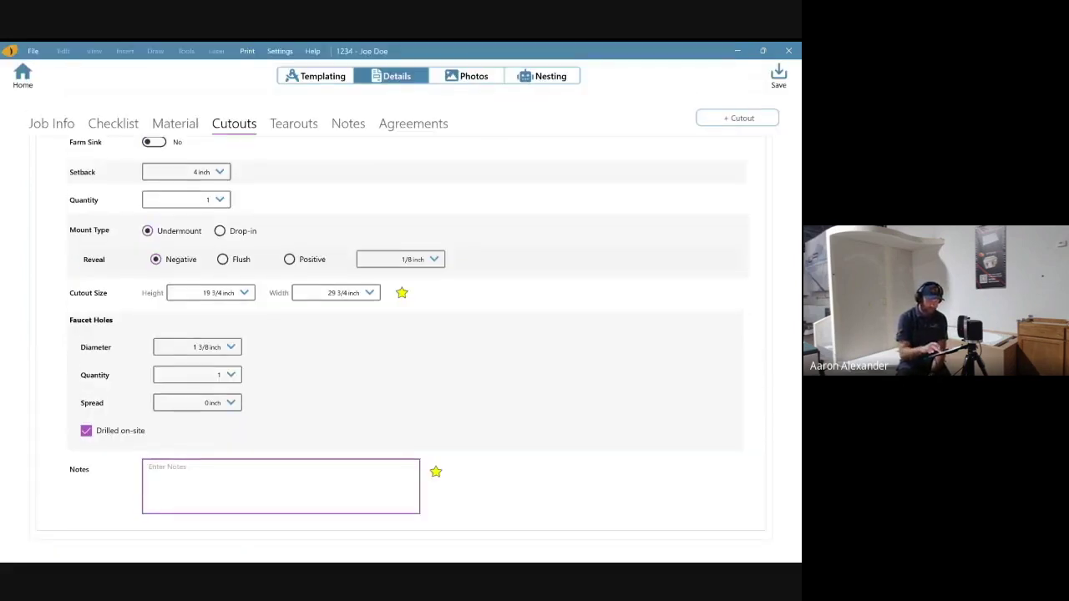
scroll(401, 334, "up", 5)
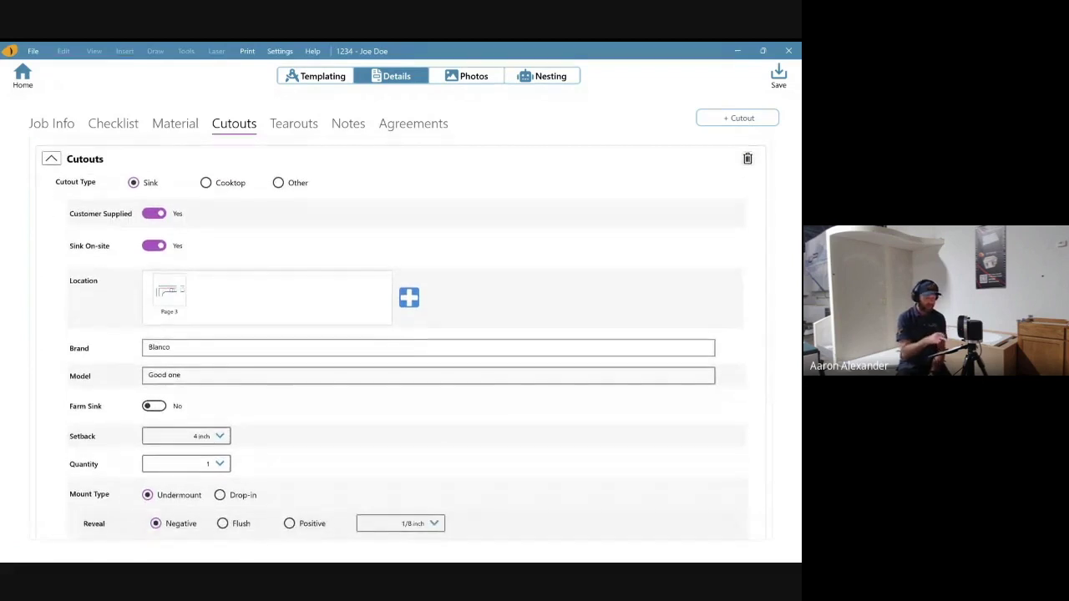
scroll(404, 339, "down", 3)
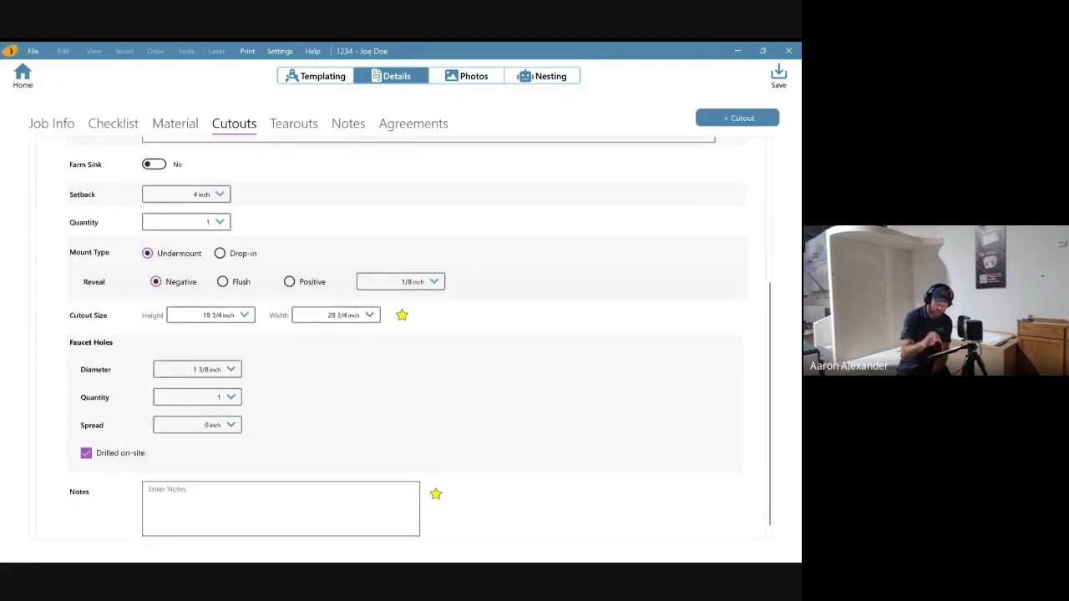
left_click(737, 118)
- Change the newly added cutout to Cooktop, then delete it, keeping only the sink
scroll(401, 334, "down", 1)
scroll(401, 334, "up", 4)
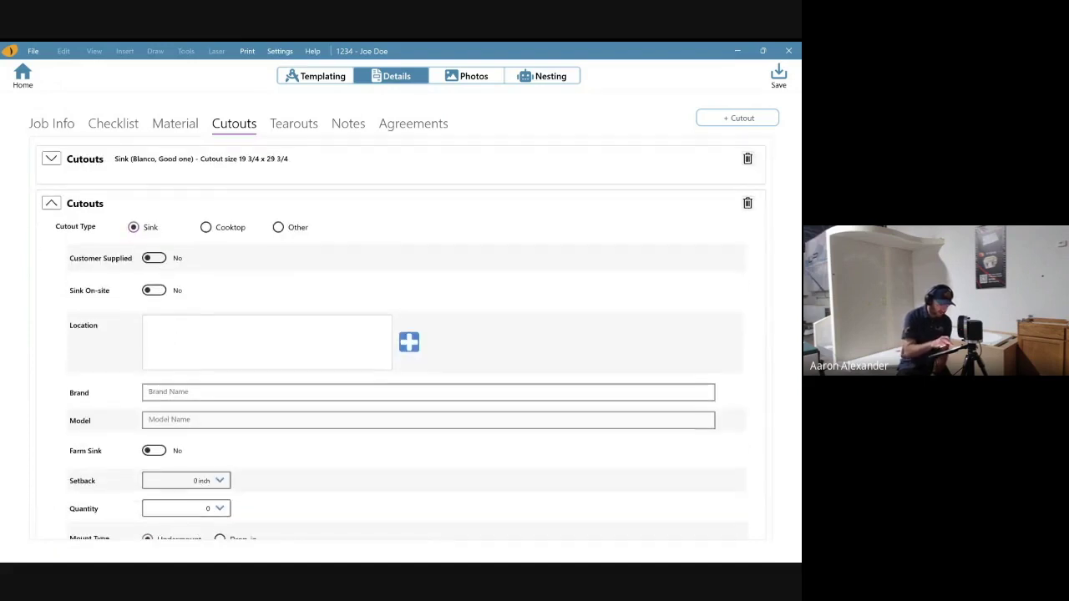
left_click(205, 227)
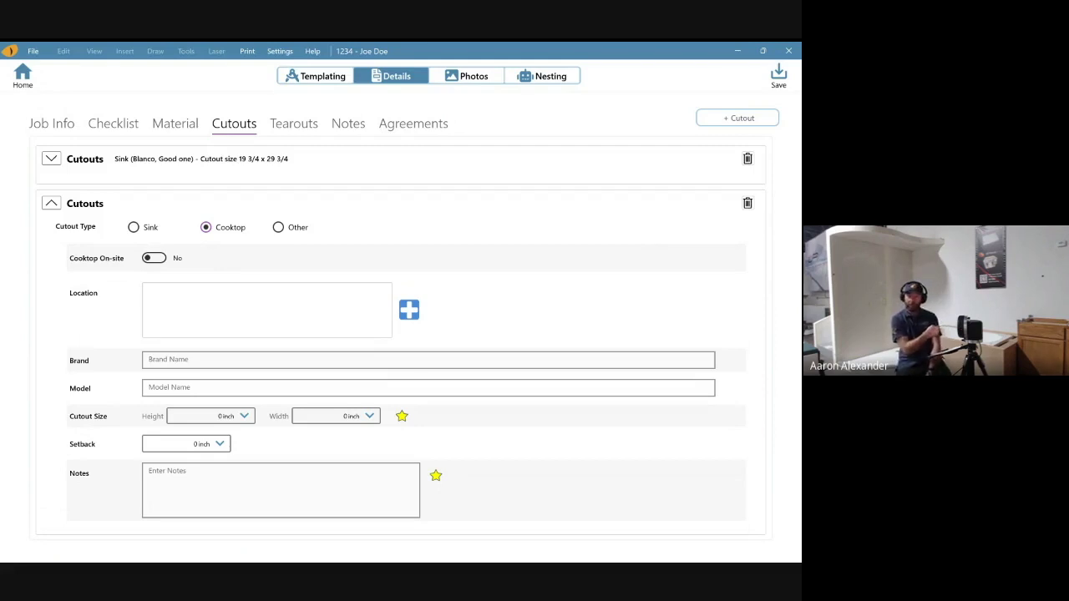
left_click(748, 203)
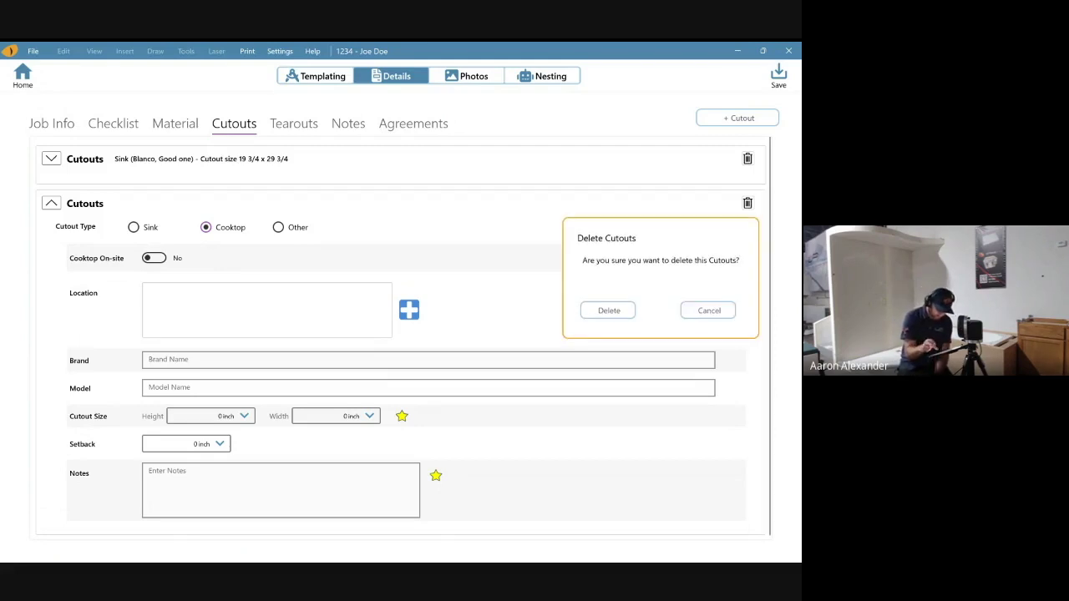
left_click(609, 310)
left_click(293, 123)
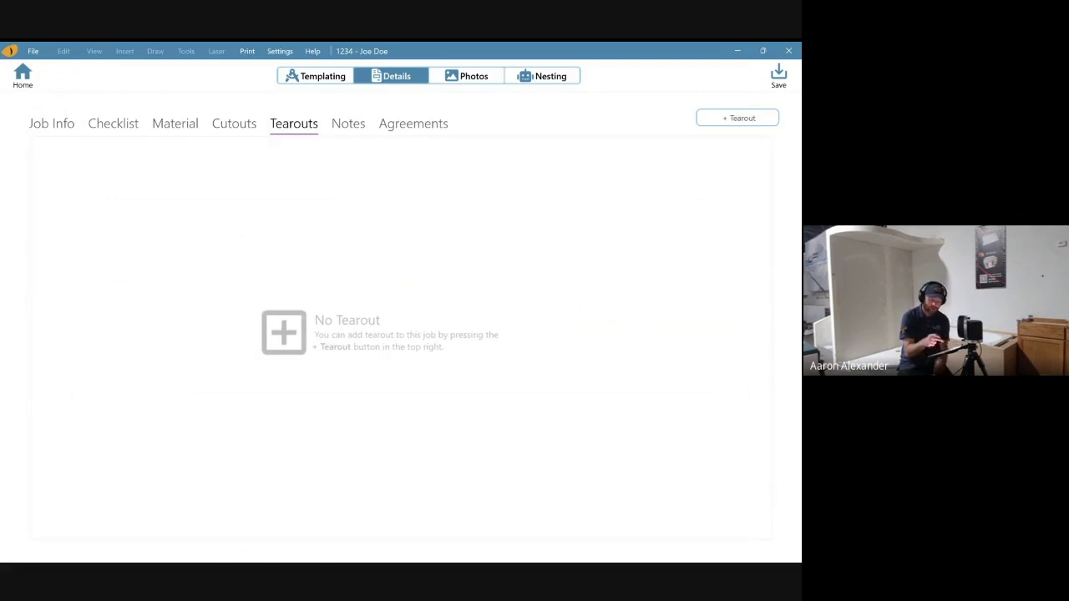
- Add a Solid Surface tearout with 72 ft² estimated area that involves drywall
left_click(738, 118)
left_click(205, 180)
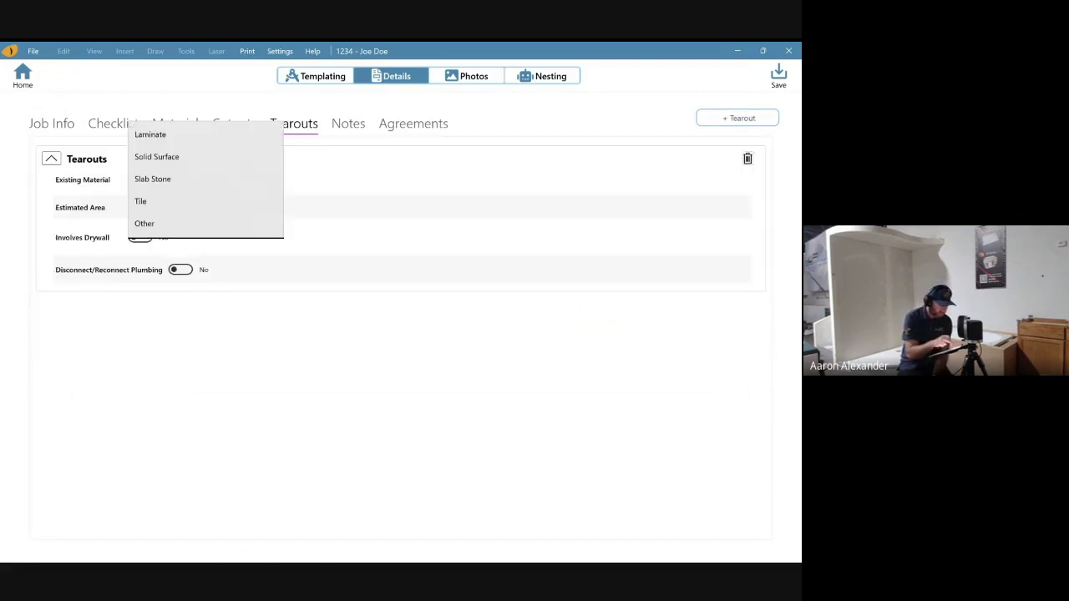
left_click(156, 156)
left_click(205, 207)
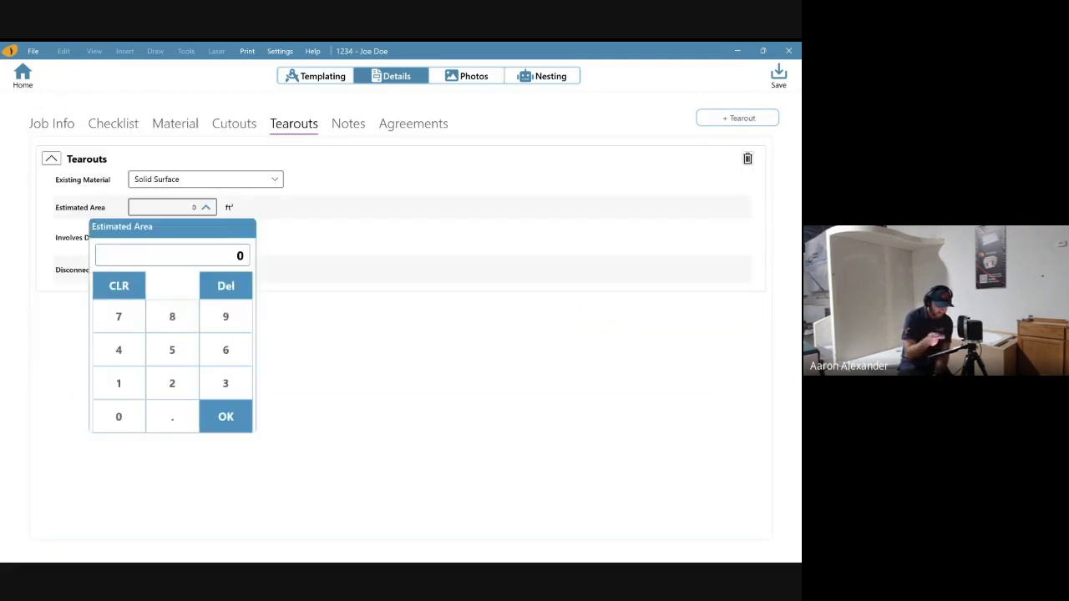
type("72")
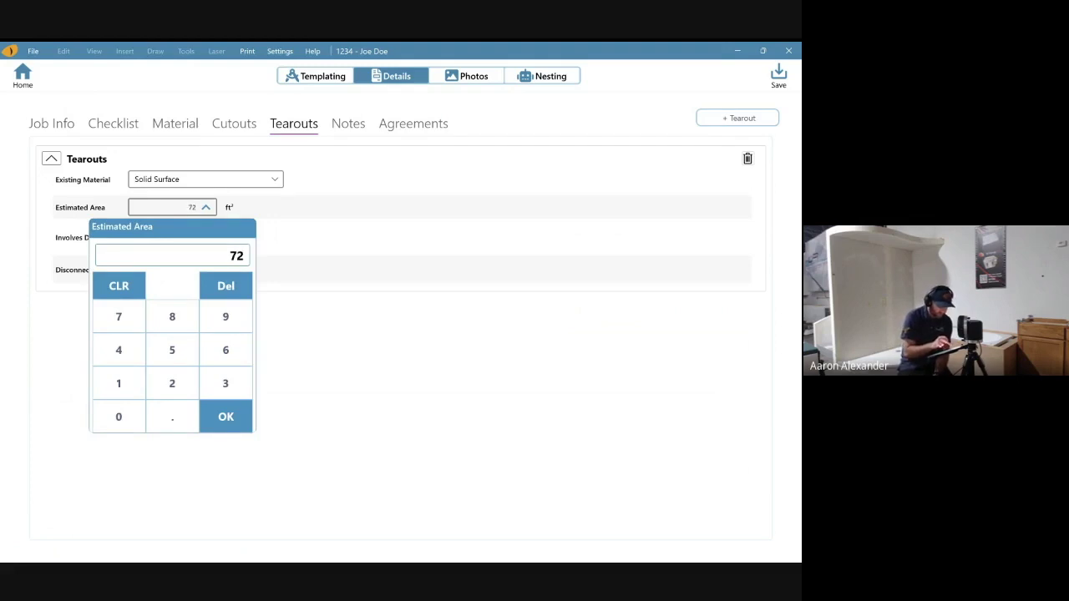
key("Return")
left_click(140, 237)
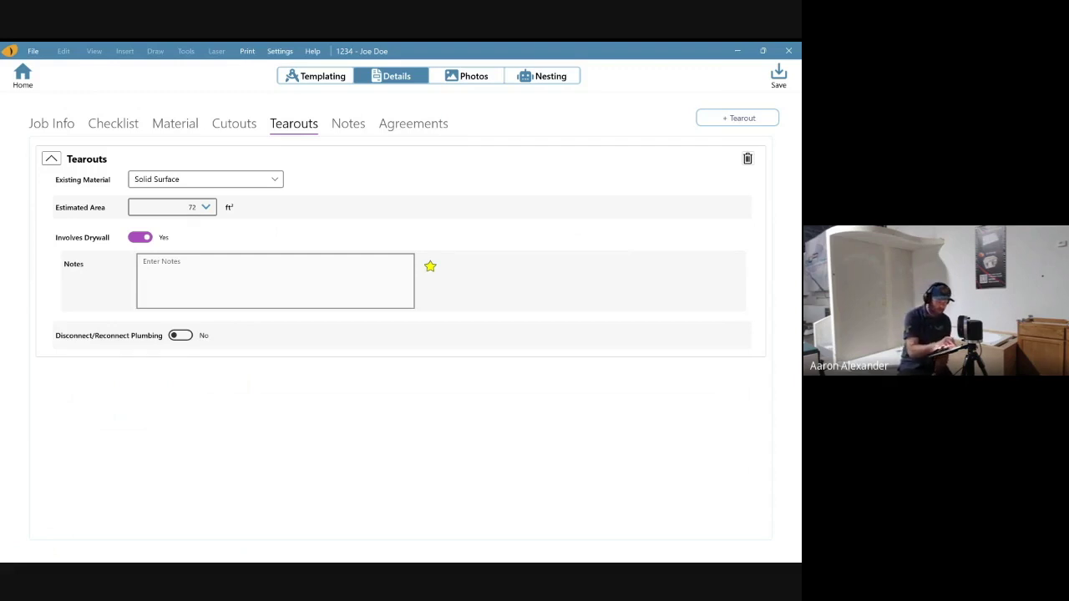
left_click(348, 122)
- Write the general note 'Overall general notes for the job. Send floor for the island.'
left_click(42, 272)
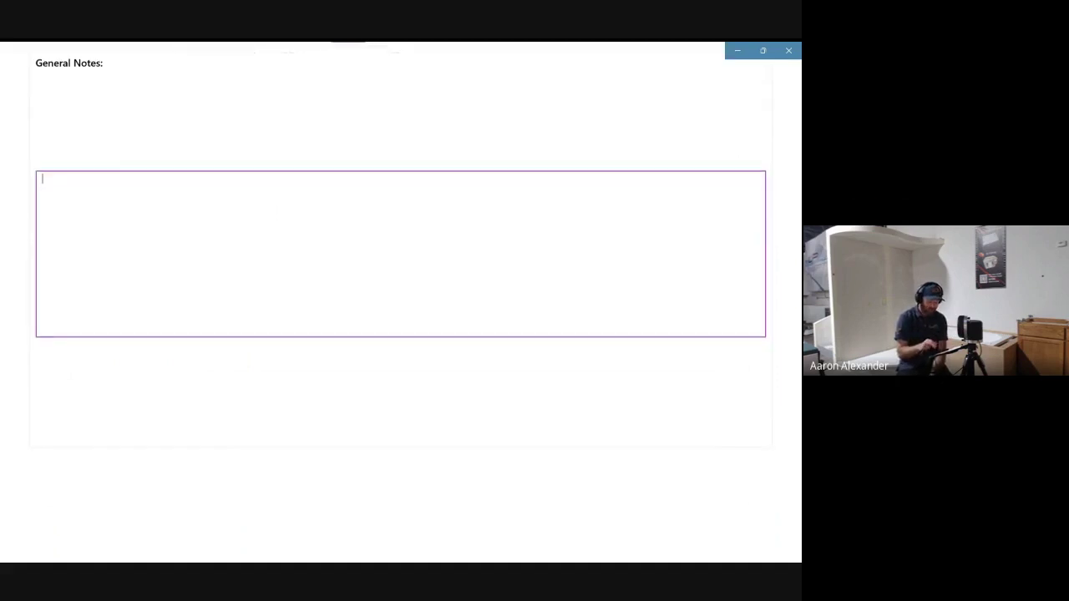
type("Overall")
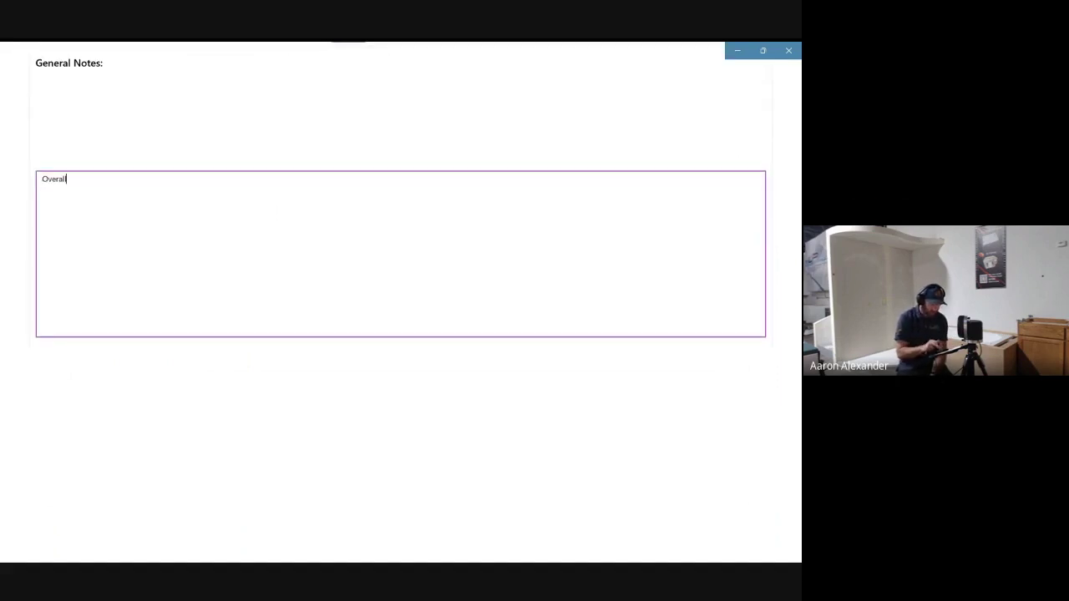
type(" general")
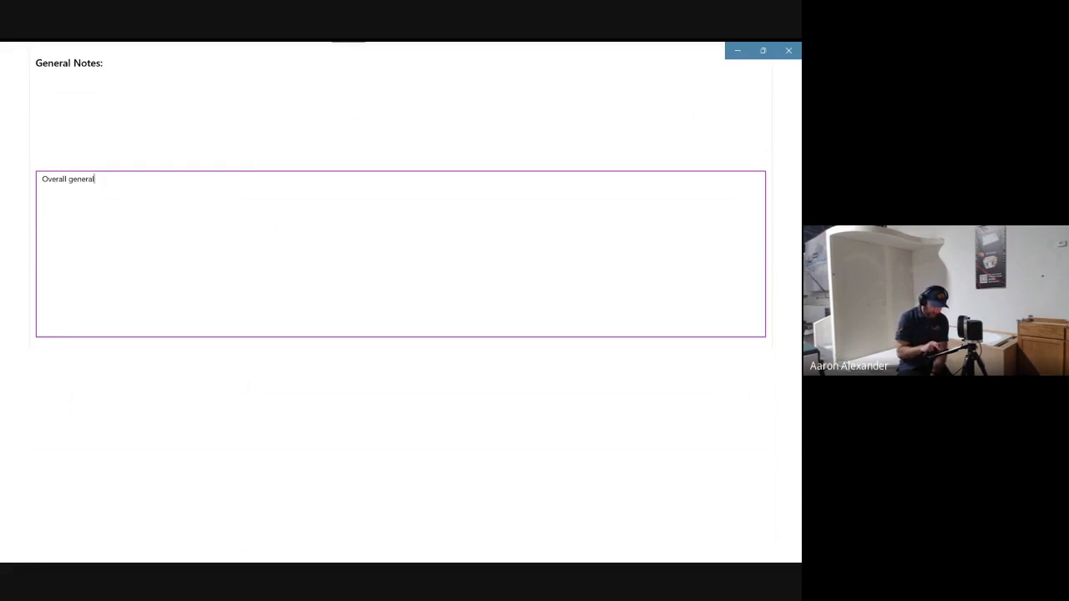
type(" notes for")
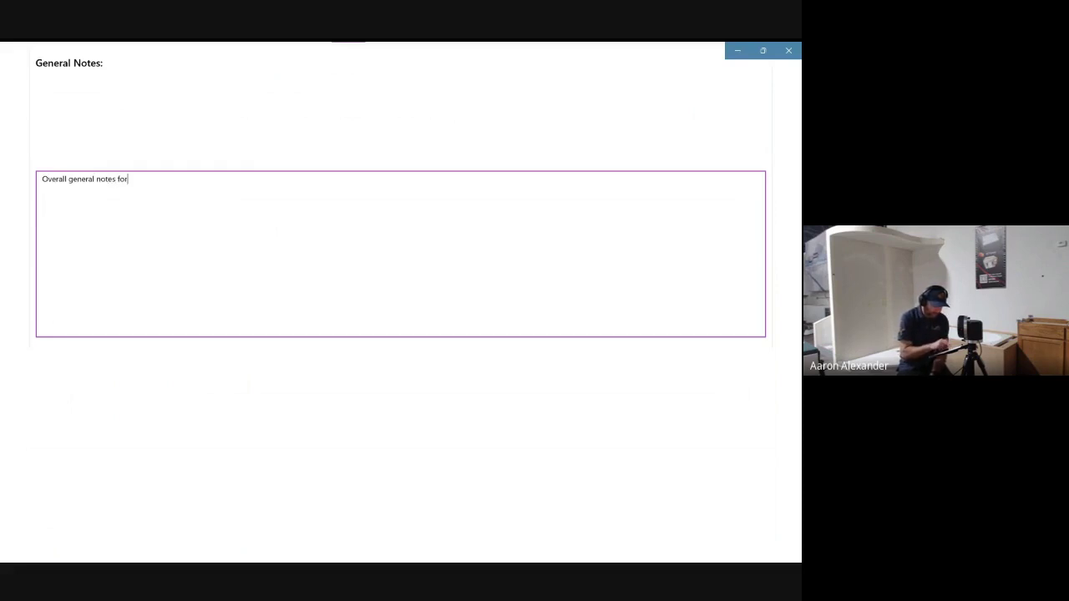
type(" the job")
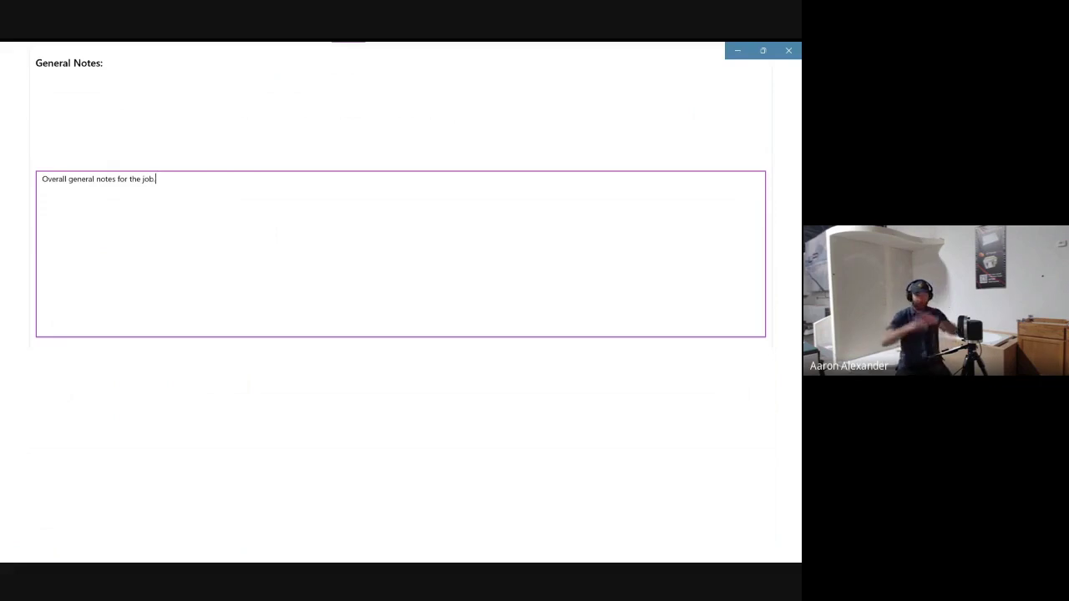
type(".")
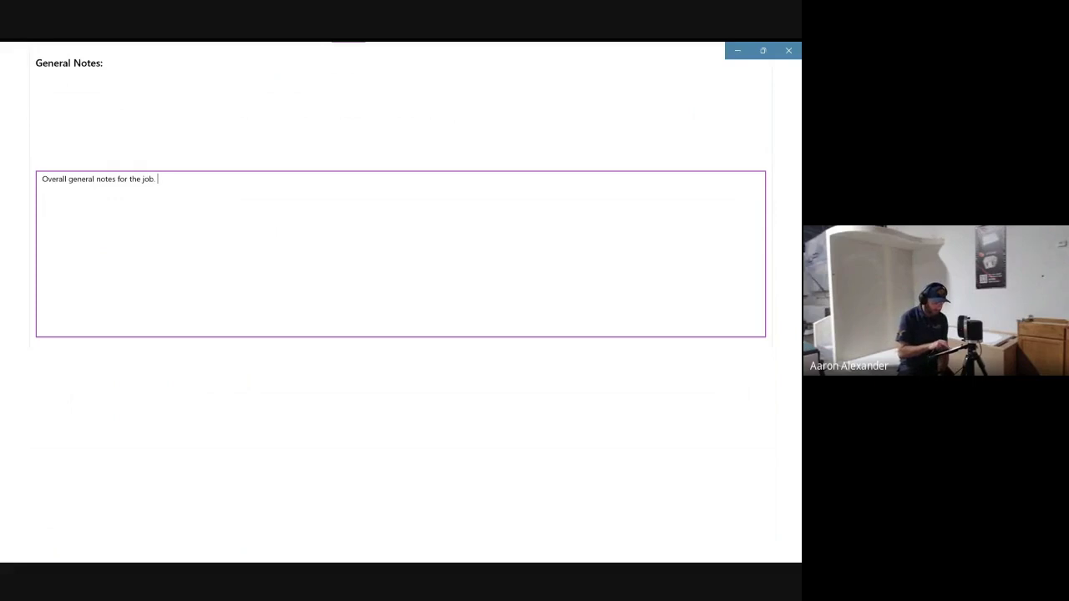
type(" Send")
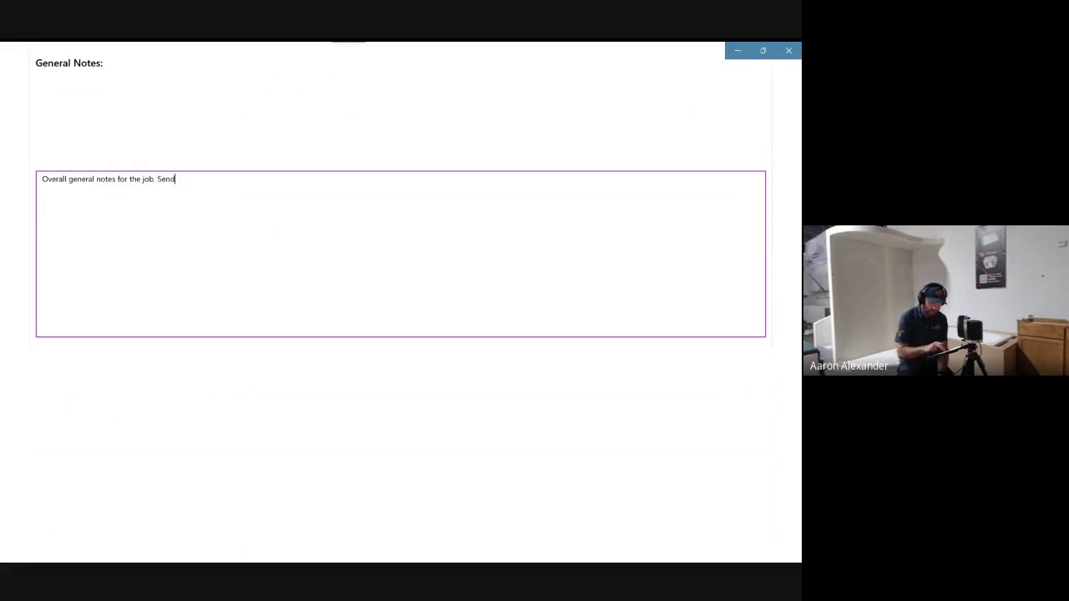
type(" floor for the")
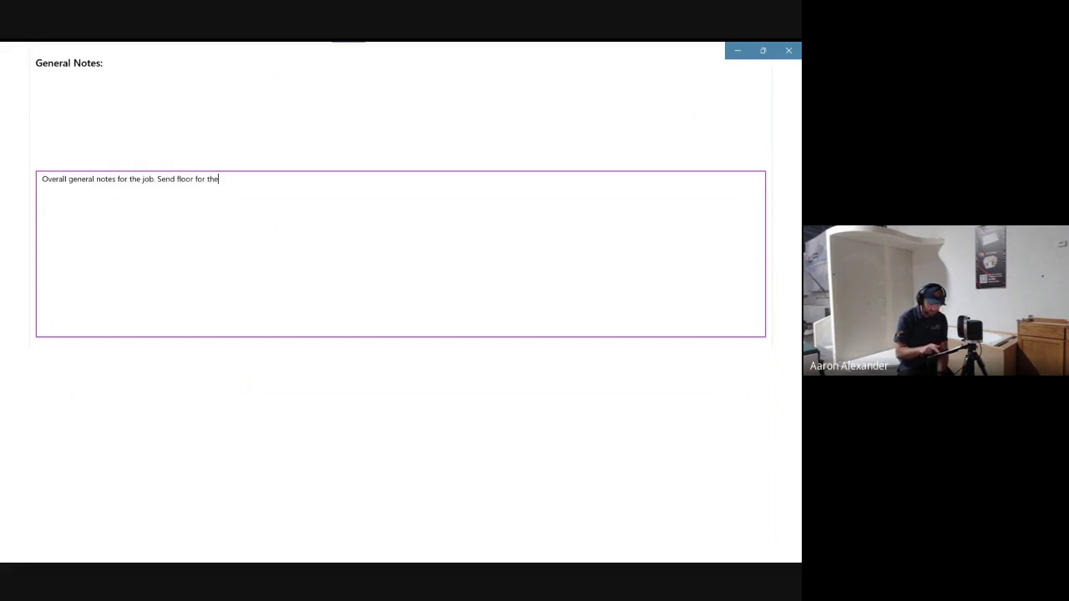
type(" islas")
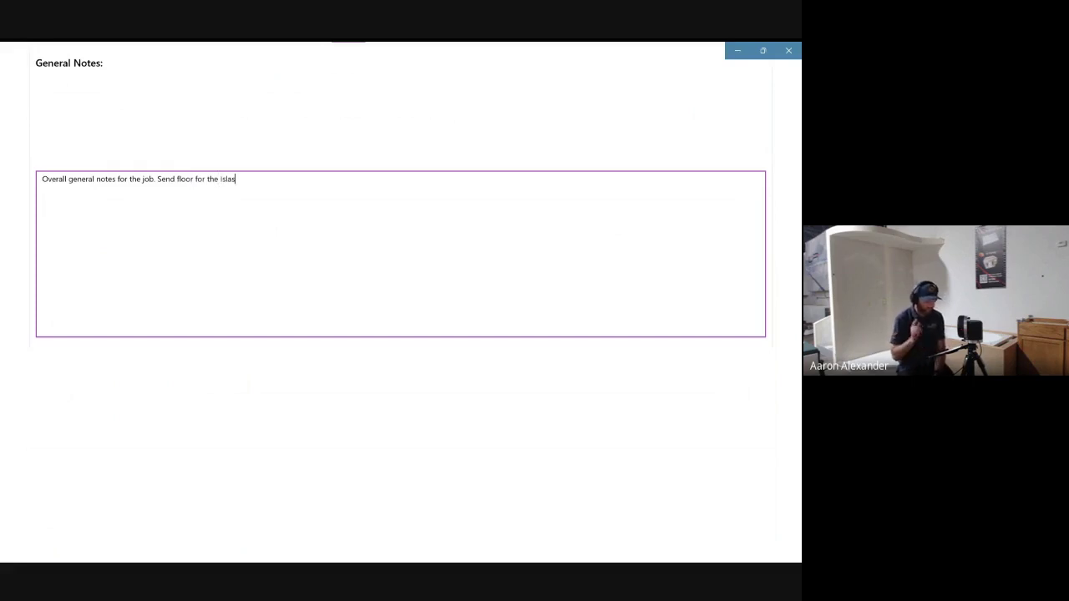
key("BackSpace")
key("BackSpace")
key("BackSpace")
key("BackSpace")
key("BackSpace")
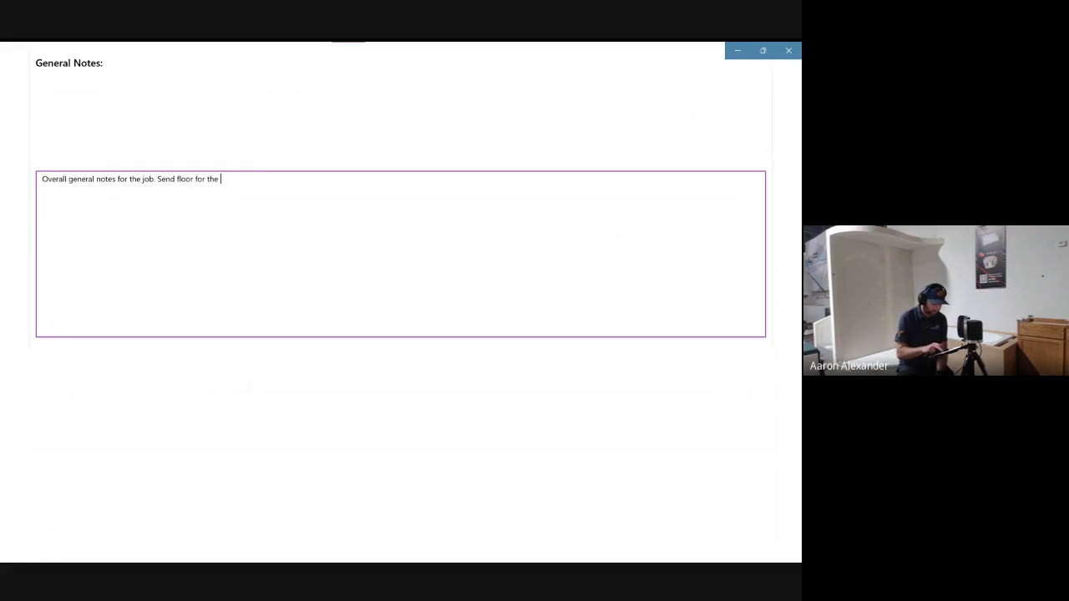
type("island.")
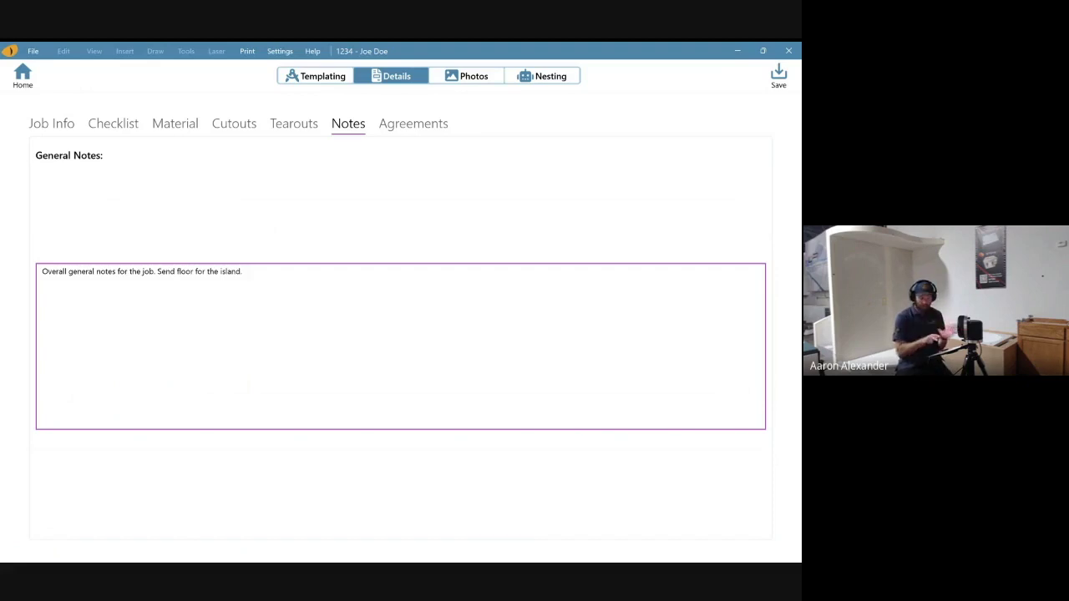
left_click(413, 122)
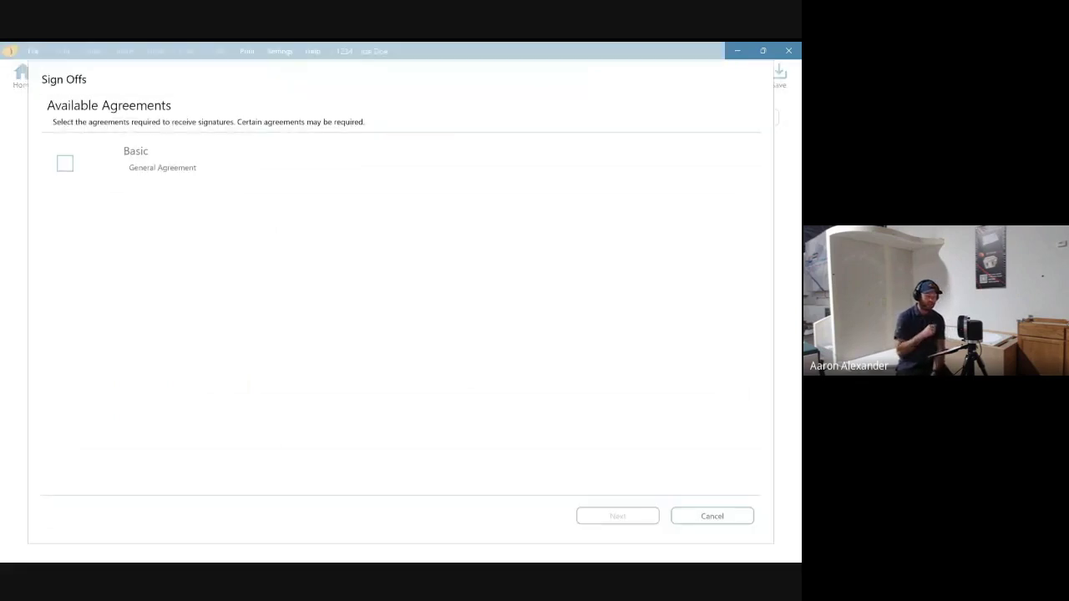
- Select the Basic agreement, enter the signer's printed name, and draw a signature
left_click(65, 164)
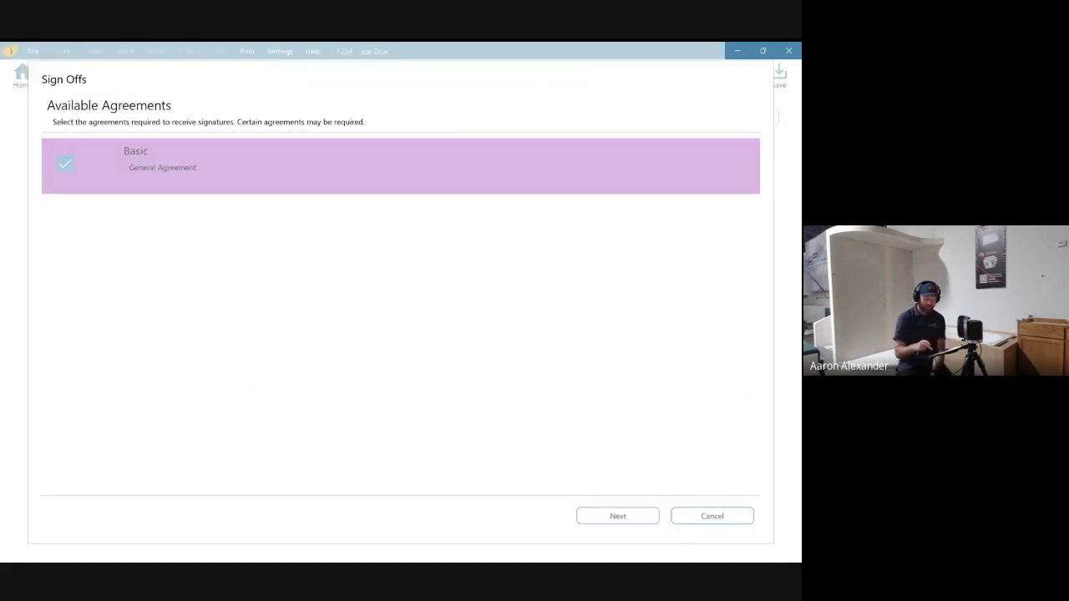
key("Return")
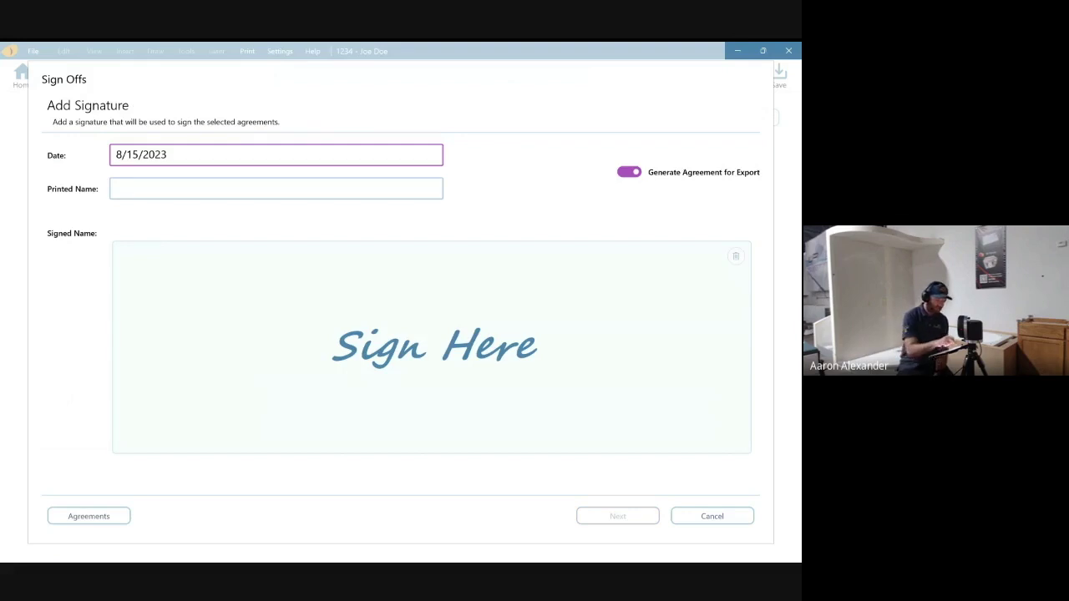
left_click(276, 189)
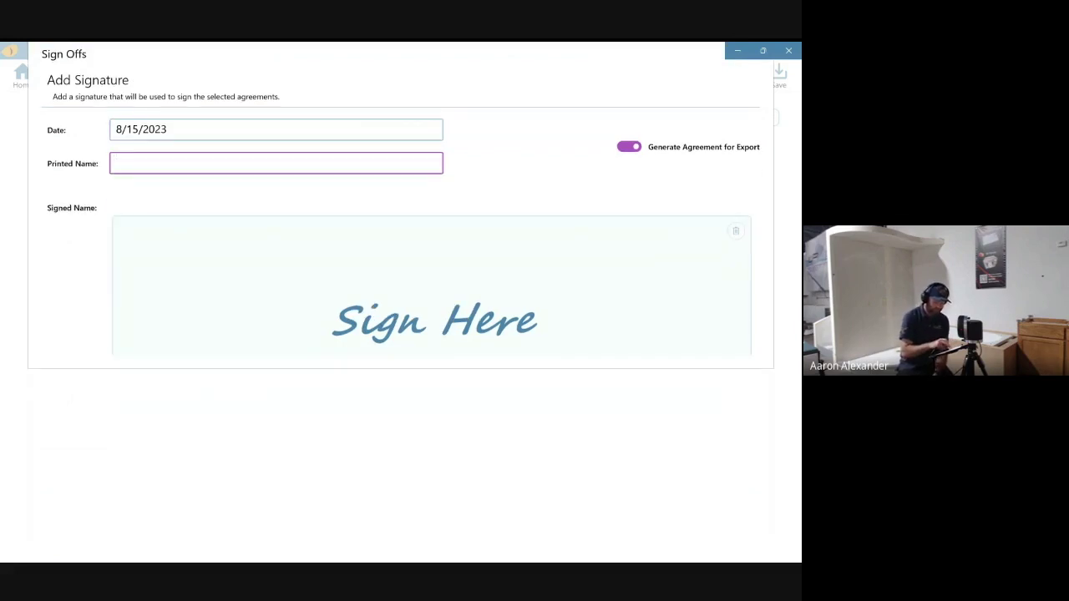
type("Aeration")
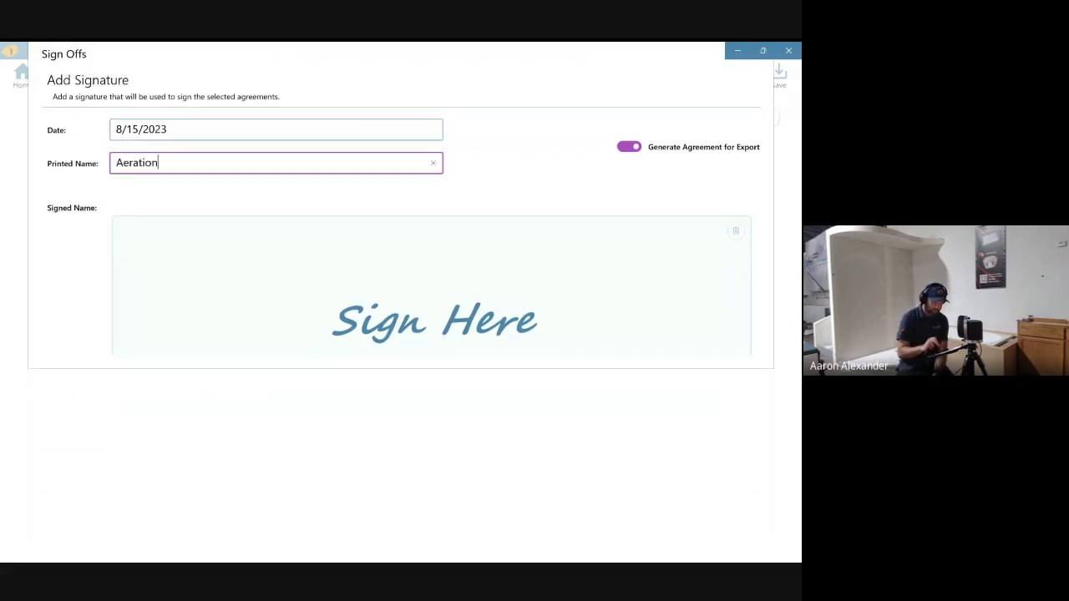
key("BackSpace")
key("BackSpace")
key("BackSpace")
key("BackSpace")
key("BackSpace")
key("BackSpace")
key("BackSpace")
key("BackSpace")
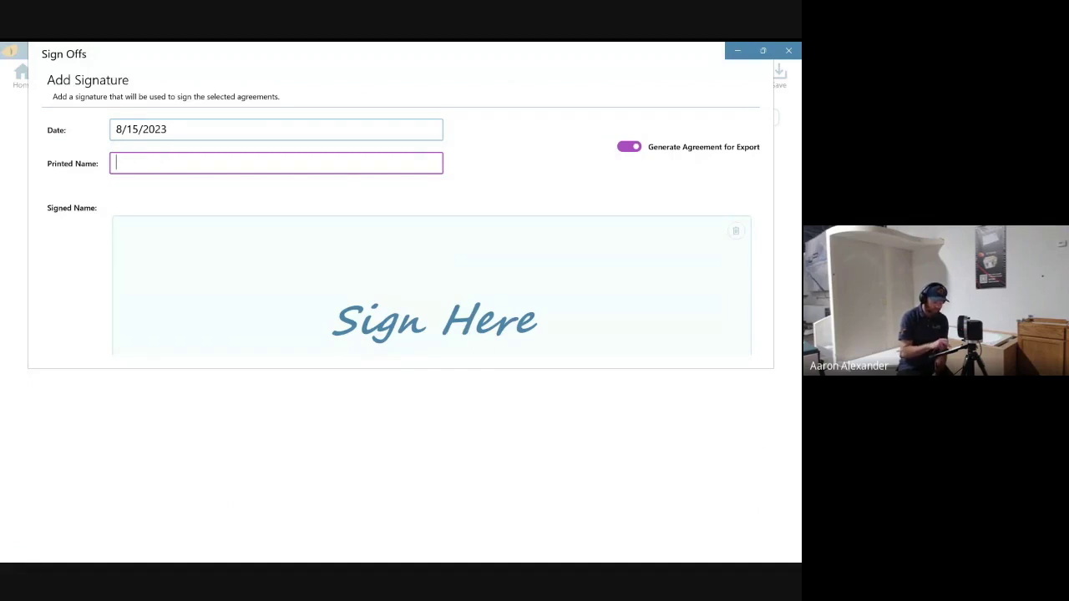
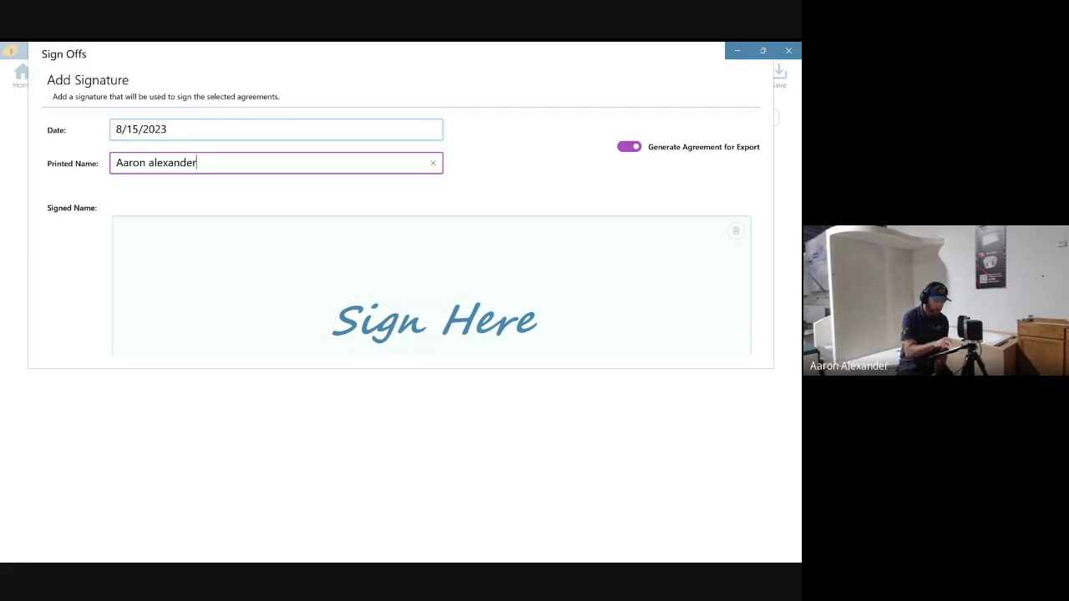
left_click(272, 267)
mouse_move(365, 289)
left_mouse_down()
mouse_move(163, 376)
mouse_move(417, 317)
mouse_move(578, 380)
left_mouse_up()
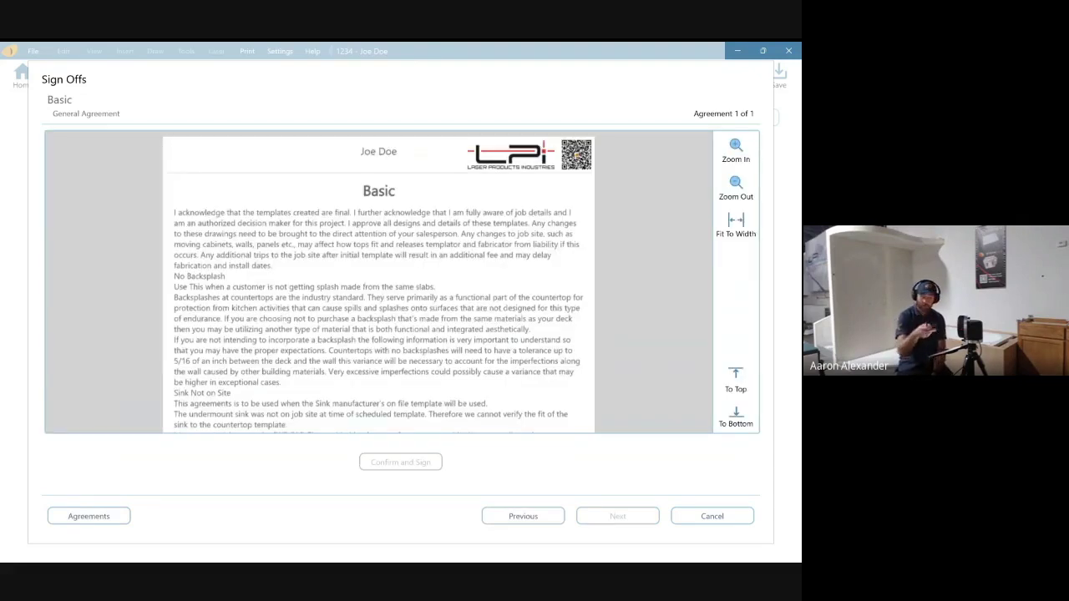
- Scroll through all four pages of the Basic agreement to its end
scroll(378, 282, "down", 3)
scroll(378, 283, "down", 6)
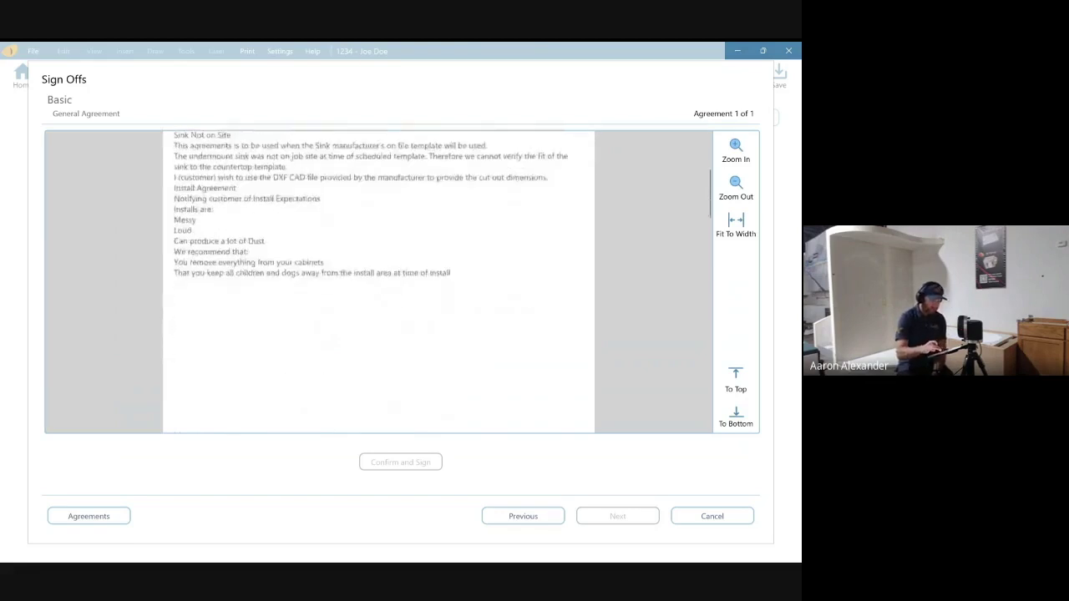
scroll(378, 283, "up", 5)
scroll(378, 282, "down", 10)
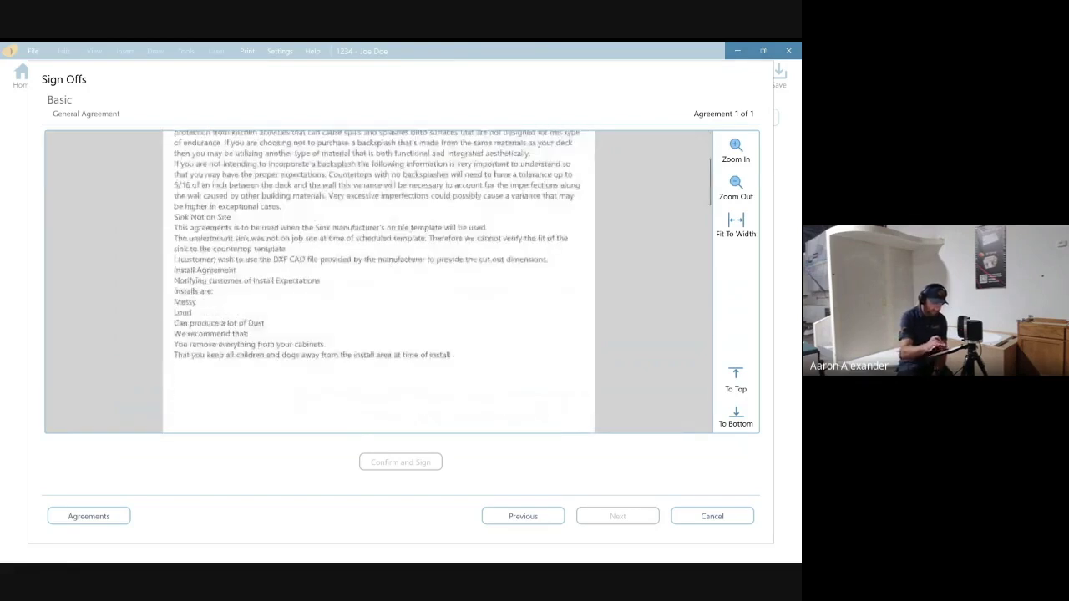
scroll(378, 282, "down", 10)
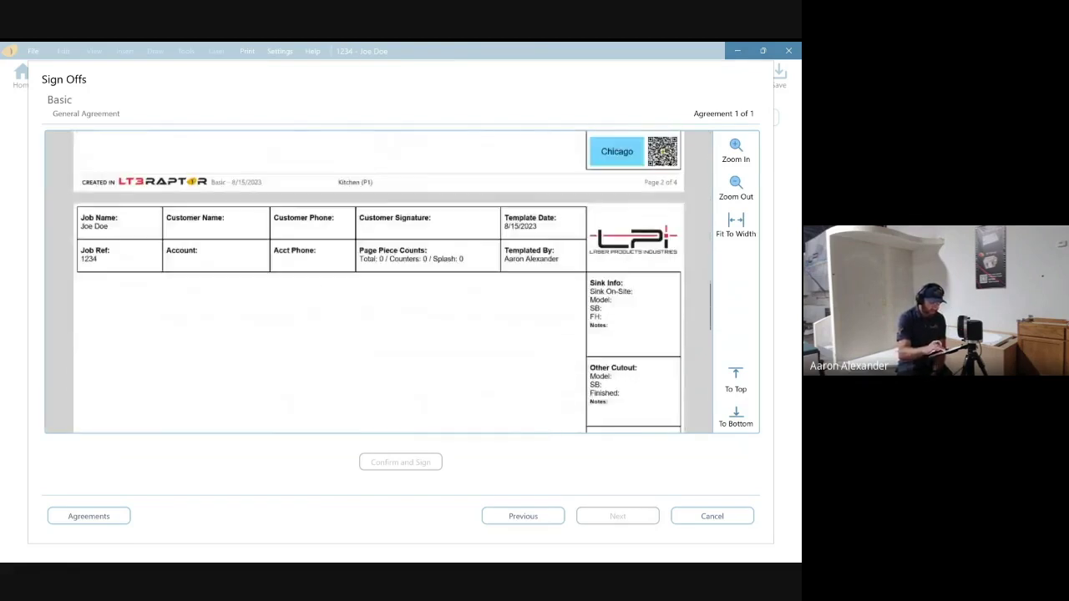
scroll(362, 322, "up", 3)
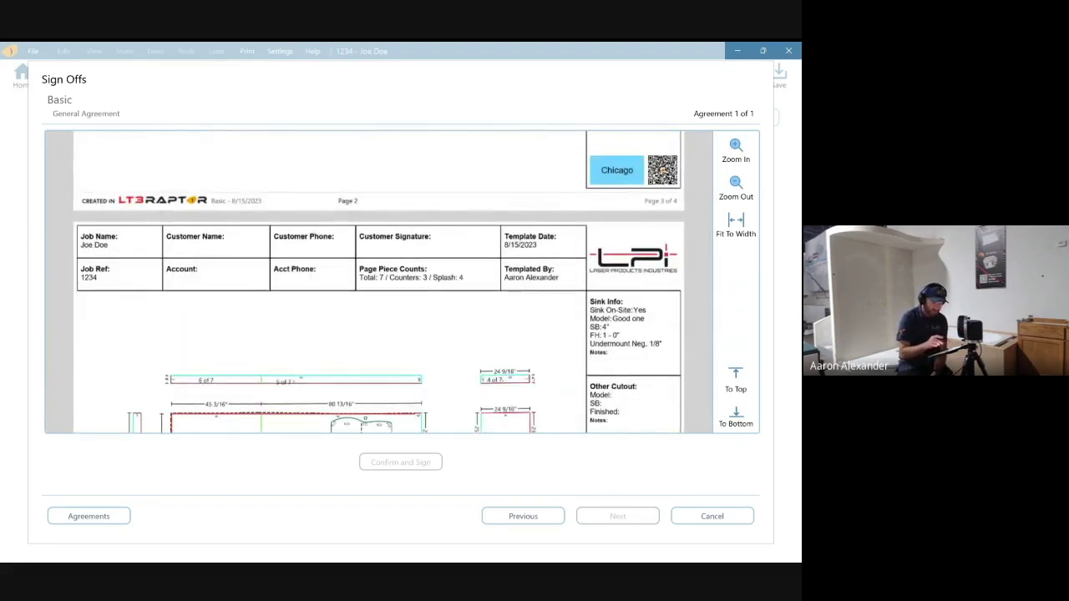
scroll(379, 282, "down", 1)
scroll(378, 283, "down", 1)
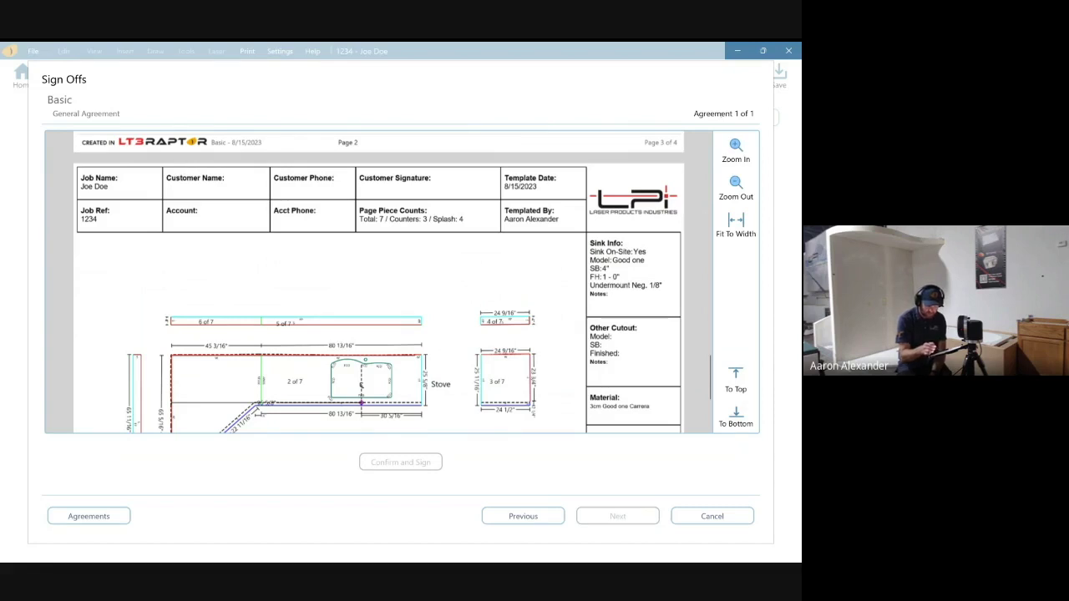
scroll(380, 282, "down", 3)
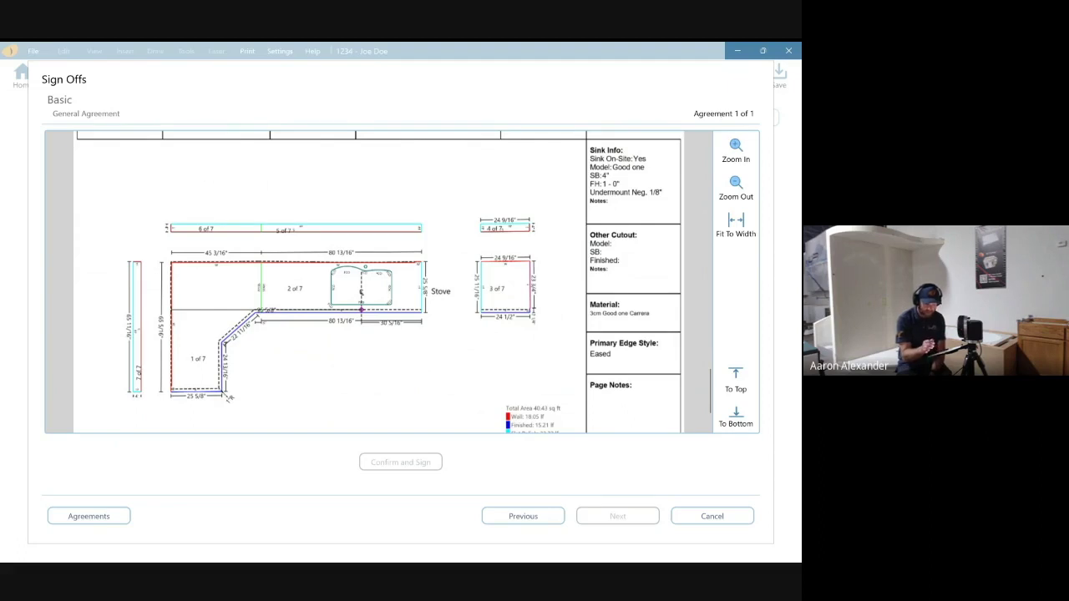
scroll(379, 282, "down", 3)
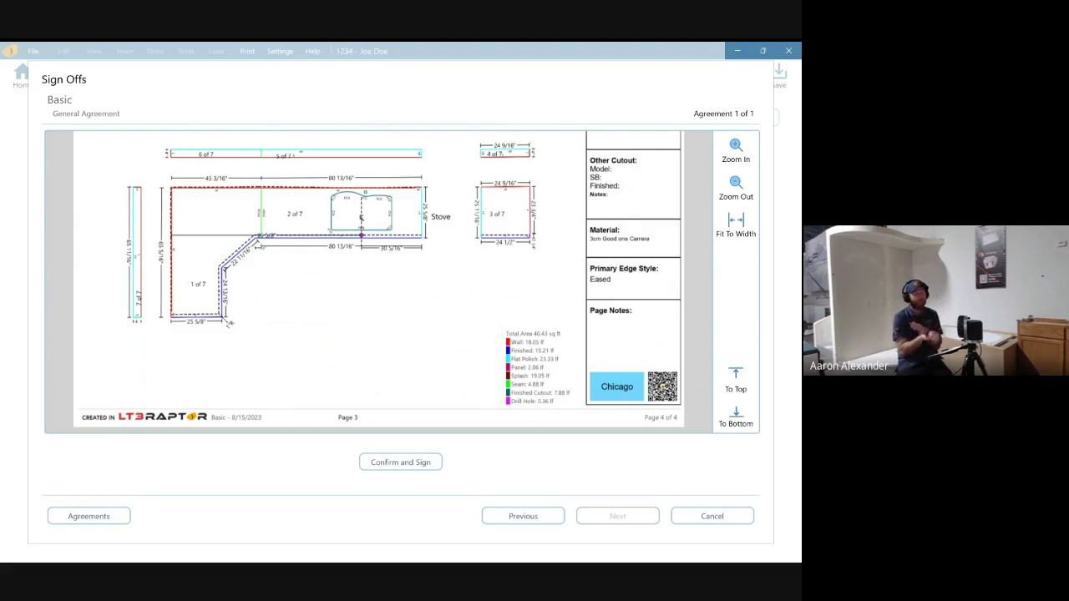
scroll(379, 282, "up", 5)
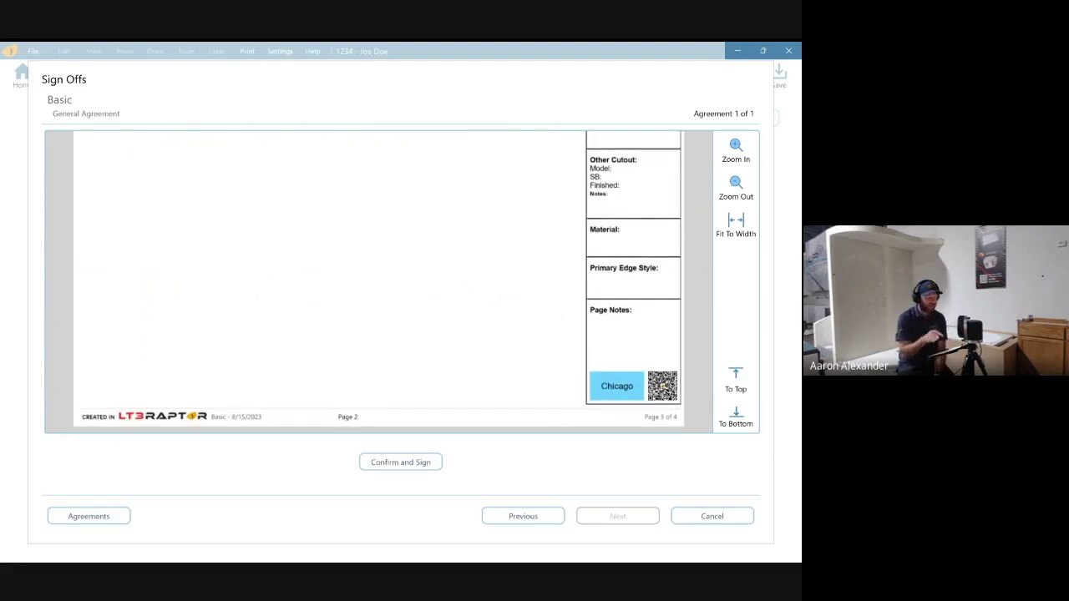
scroll(379, 282, "up", 6)
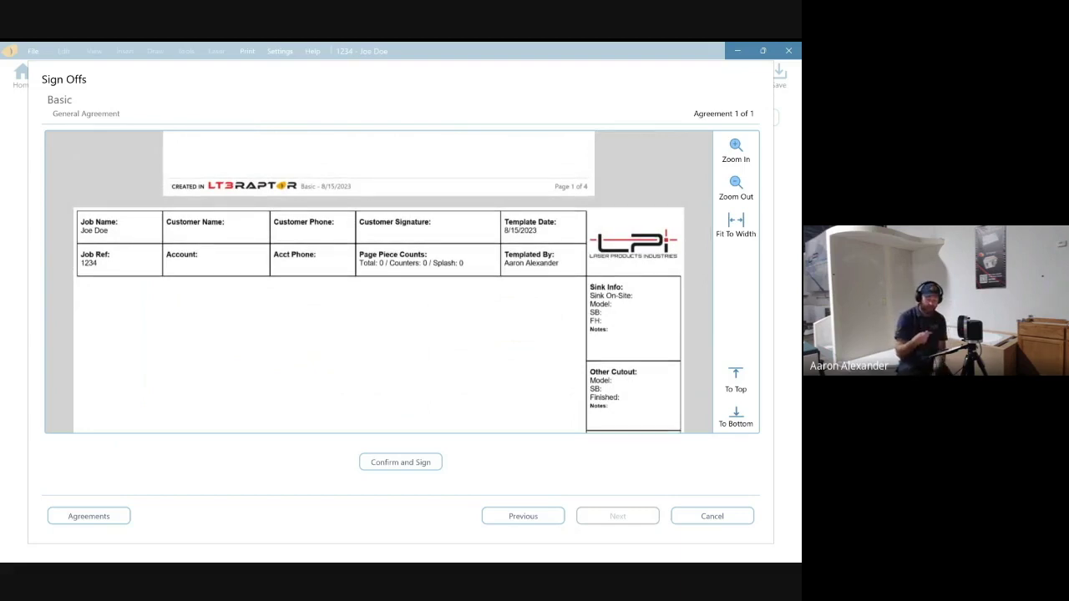
scroll(379, 282, "up", 5)
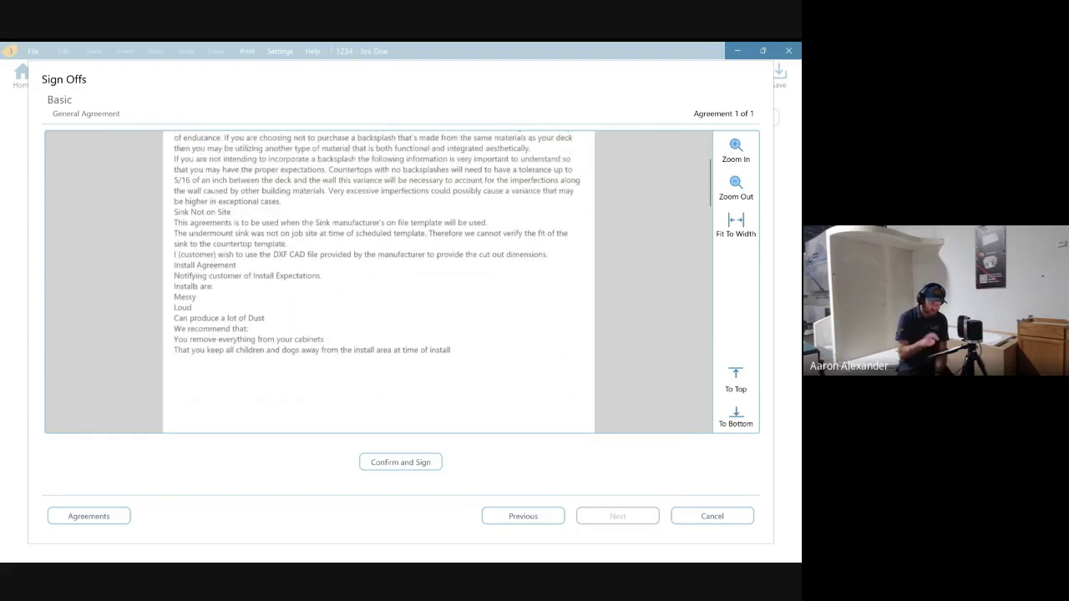
scroll(379, 282, "down", 3)
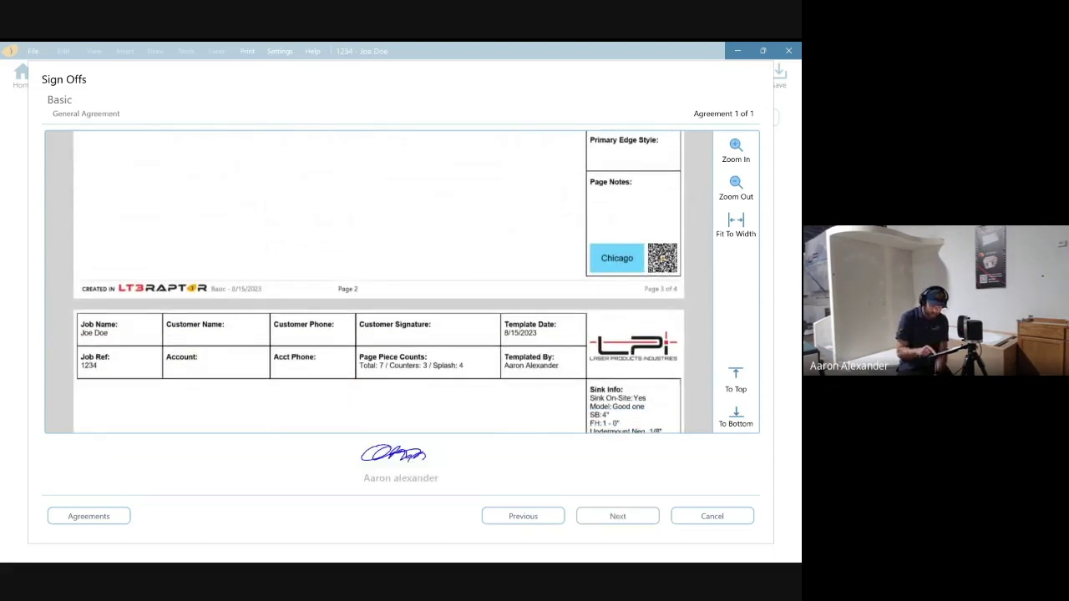
- Advance past the sign-off summary and save the signed Basic agreement to the job
key("Return")
key("Return")
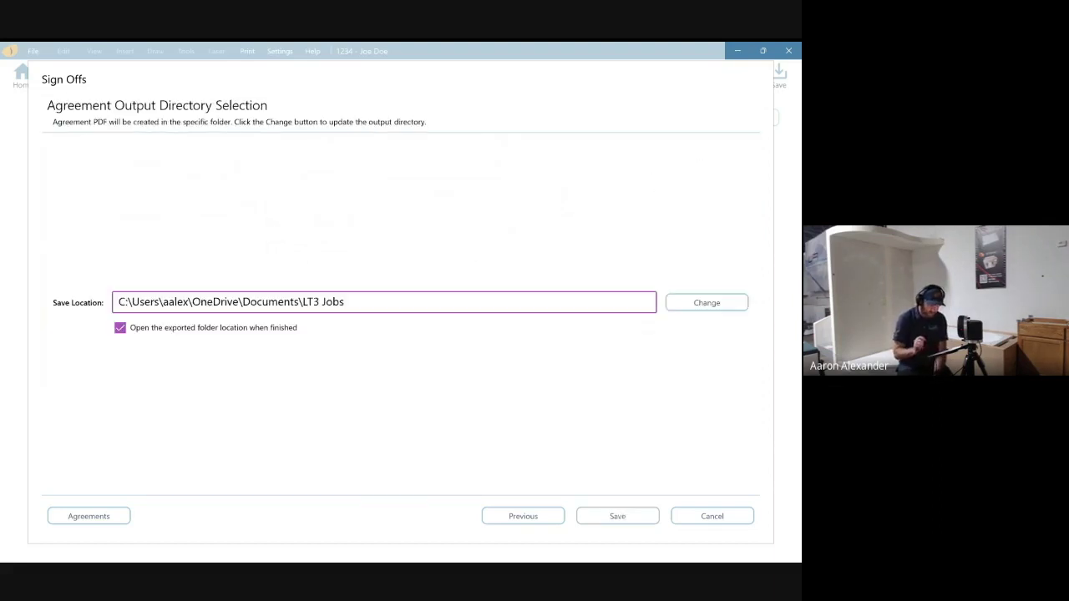
key("Return")
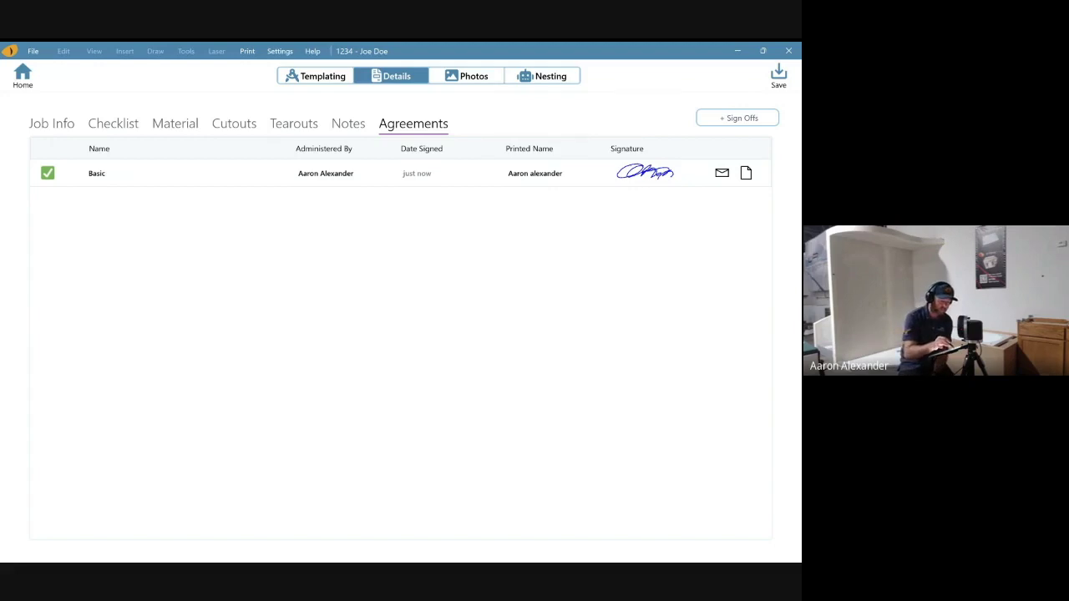
left_click(466, 76)
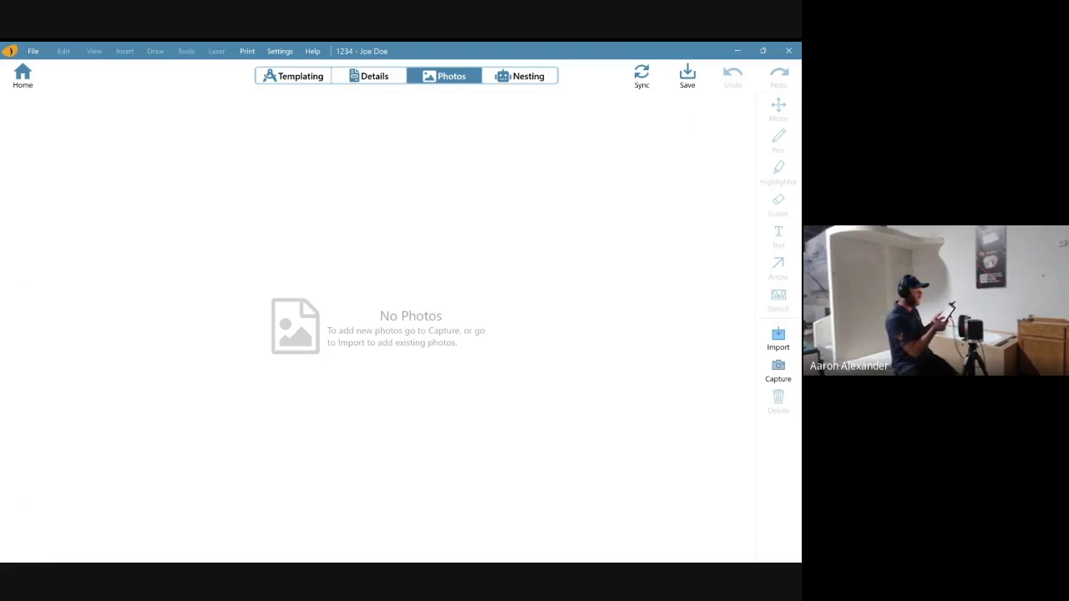
left_click(777, 367)
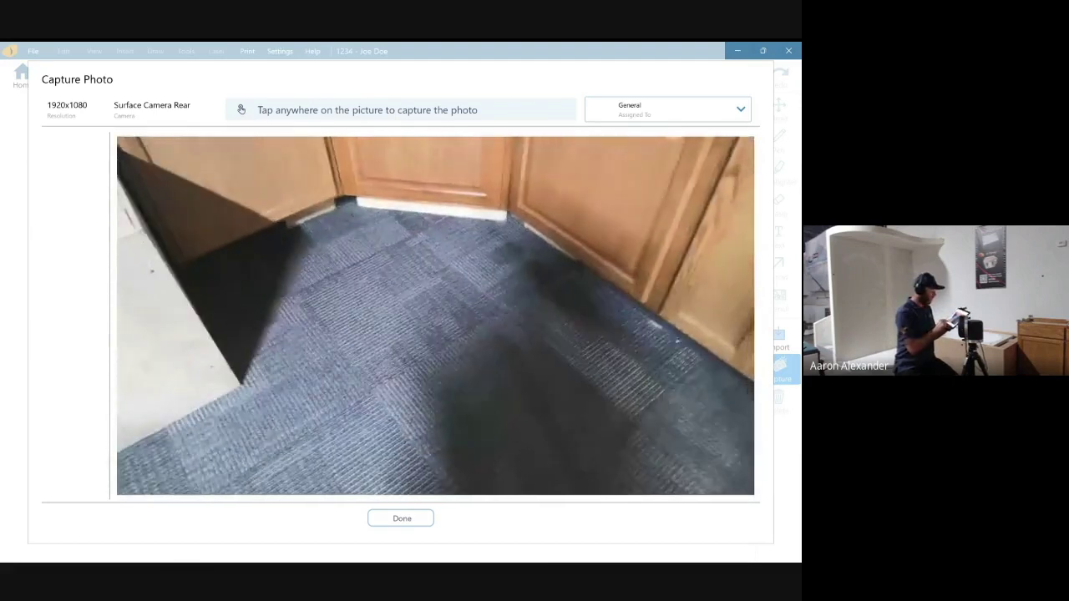
key("Escape")
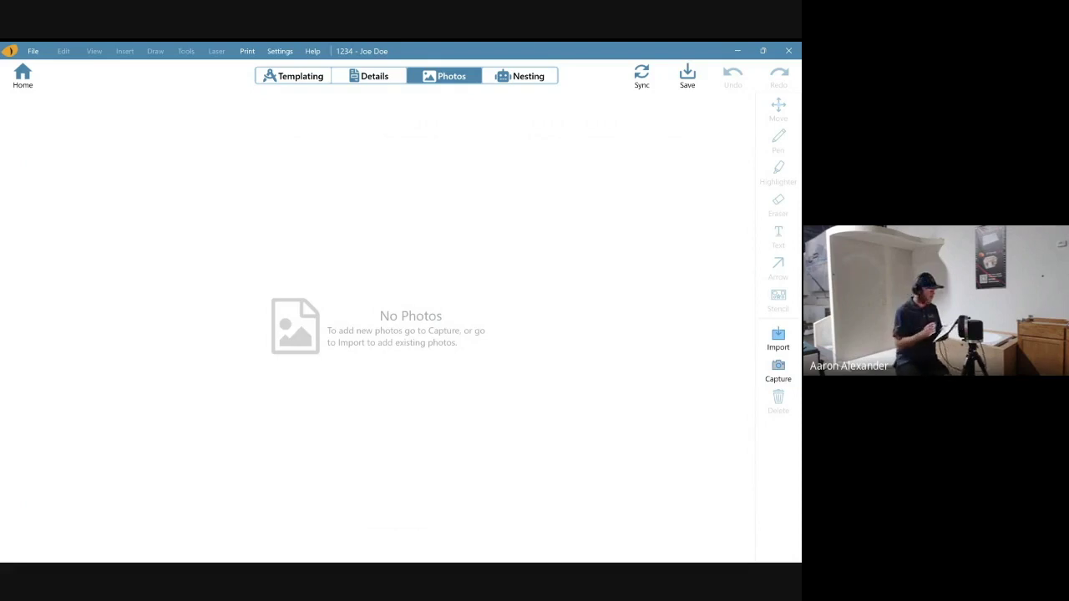
key("alt+s")
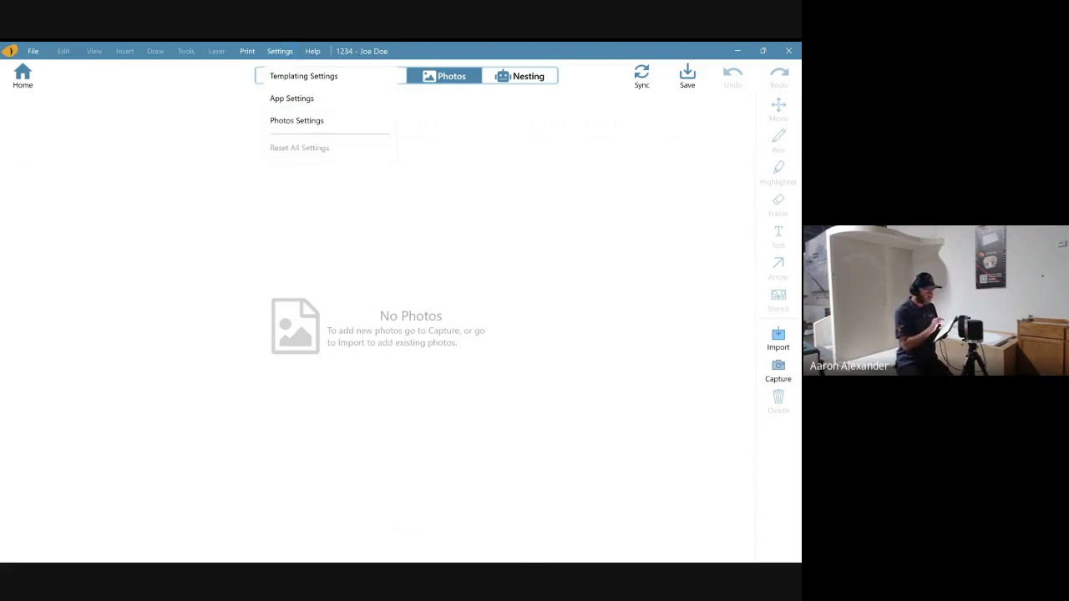
key("Down")
key("Down")
key("Down")
key("Return")
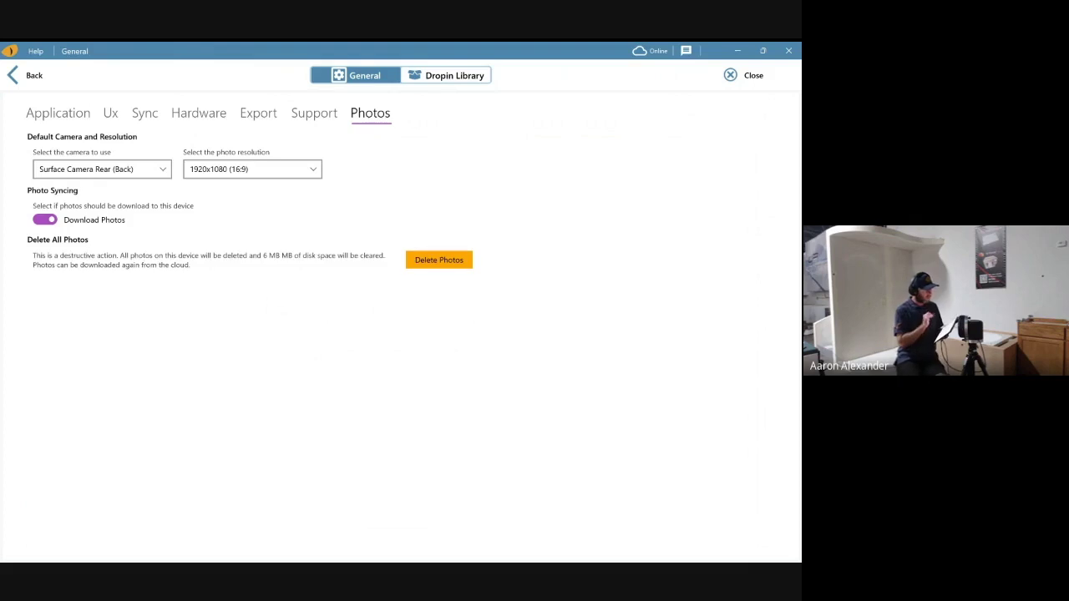
key("alt+Down")
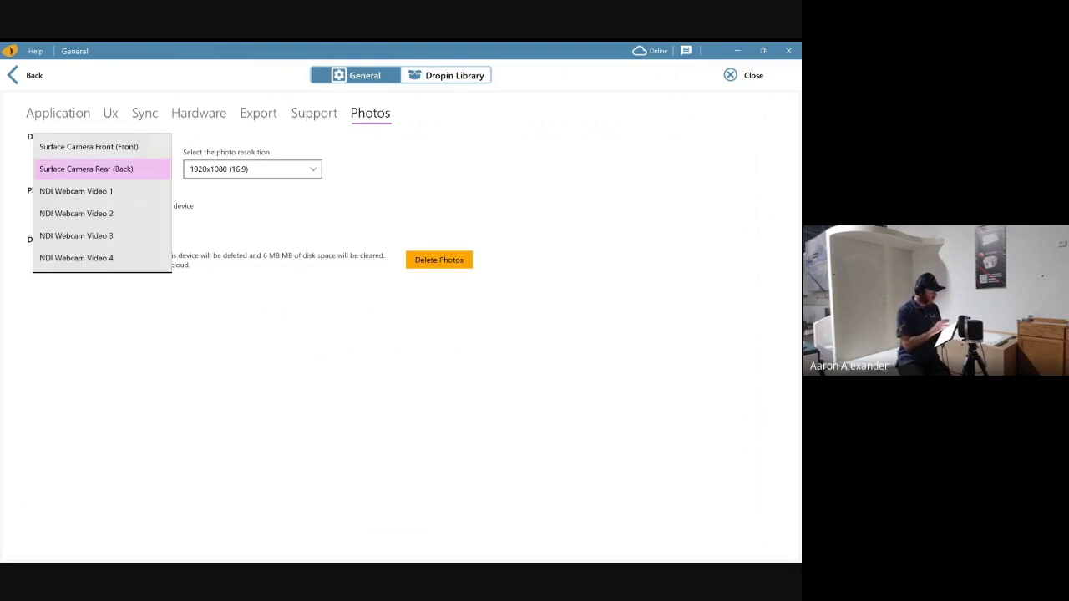
key("Return")
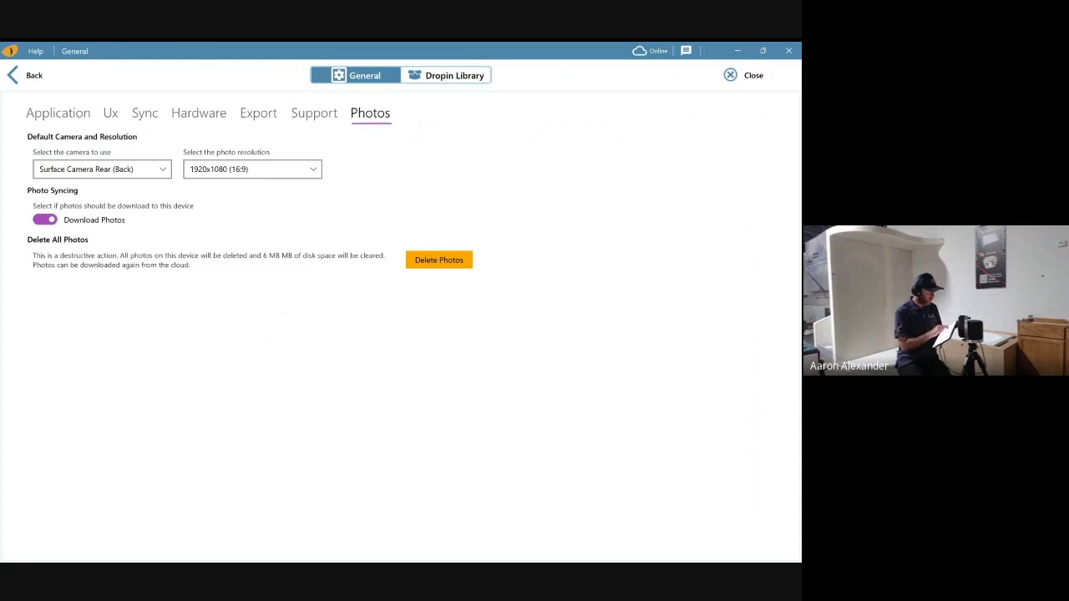
key("alt+Down")
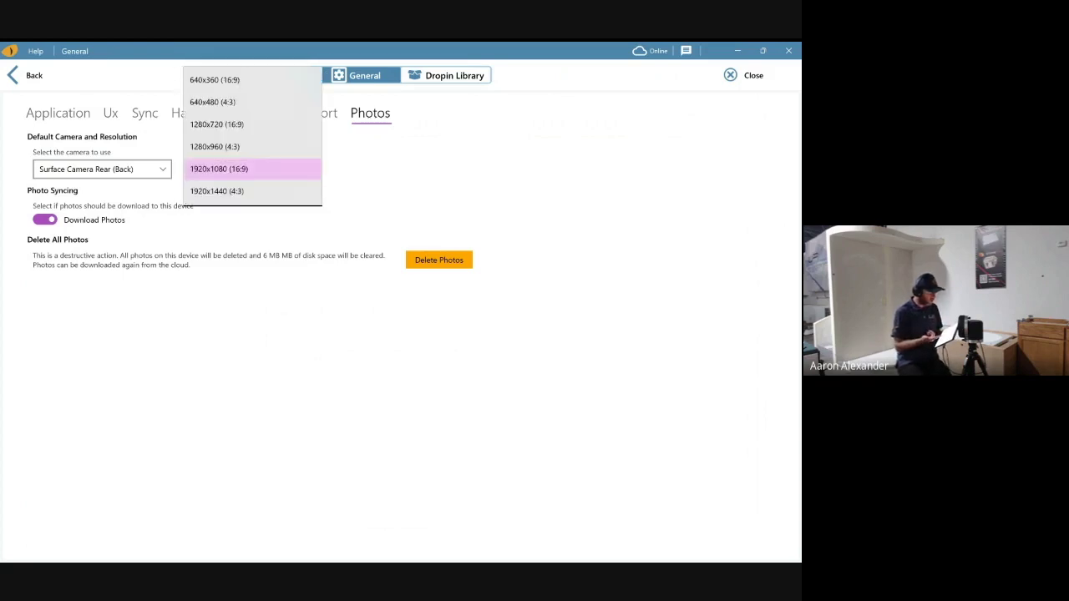
key("Return")
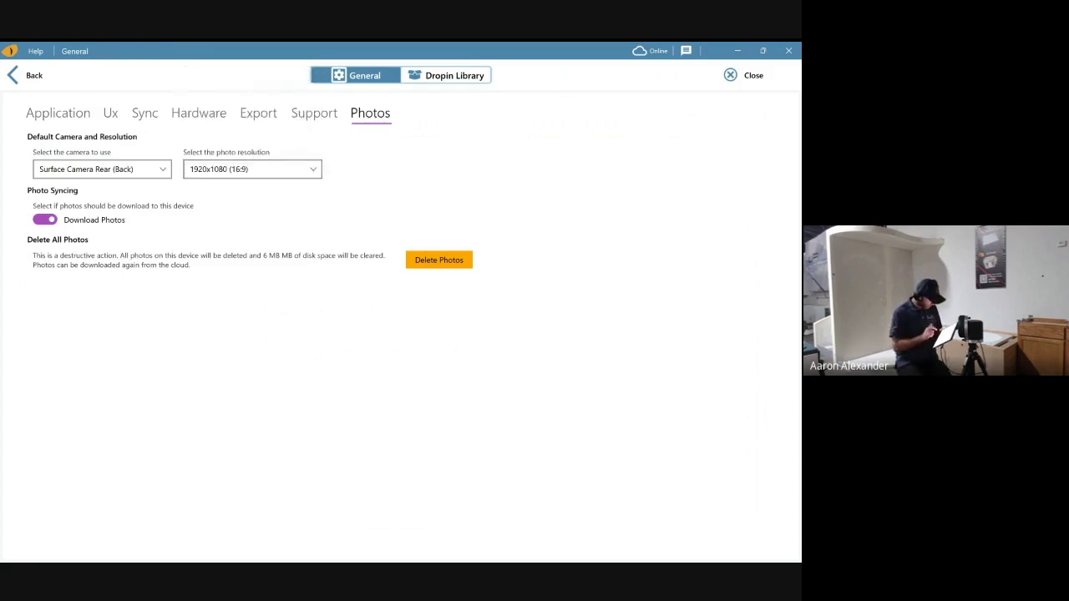
key("Escape")
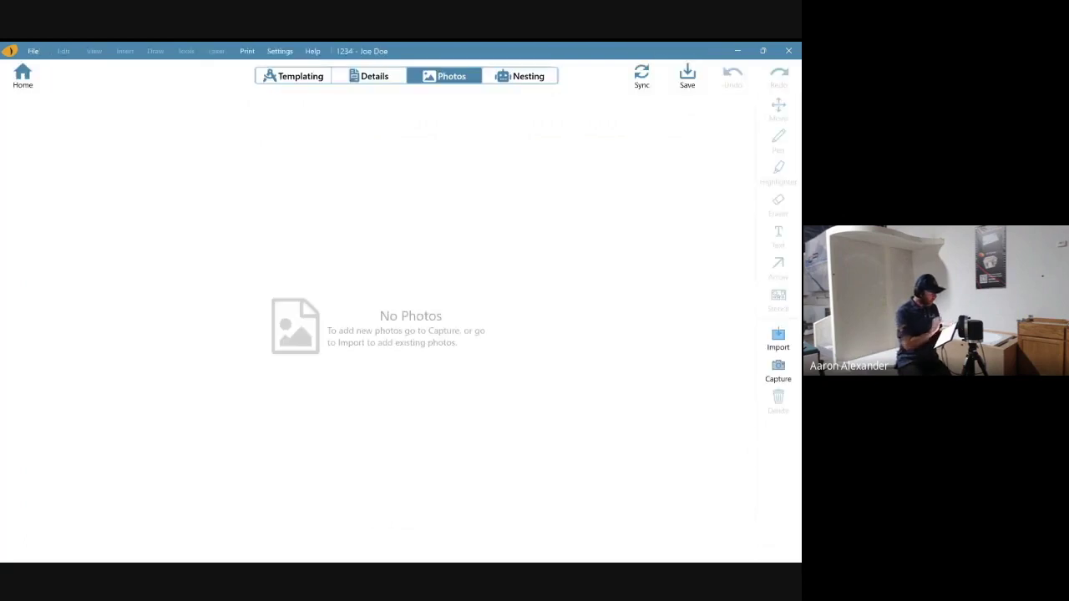
- Capture five base-cabinet photos, assign them to Page 3, and close the camera
left_click(777, 372)
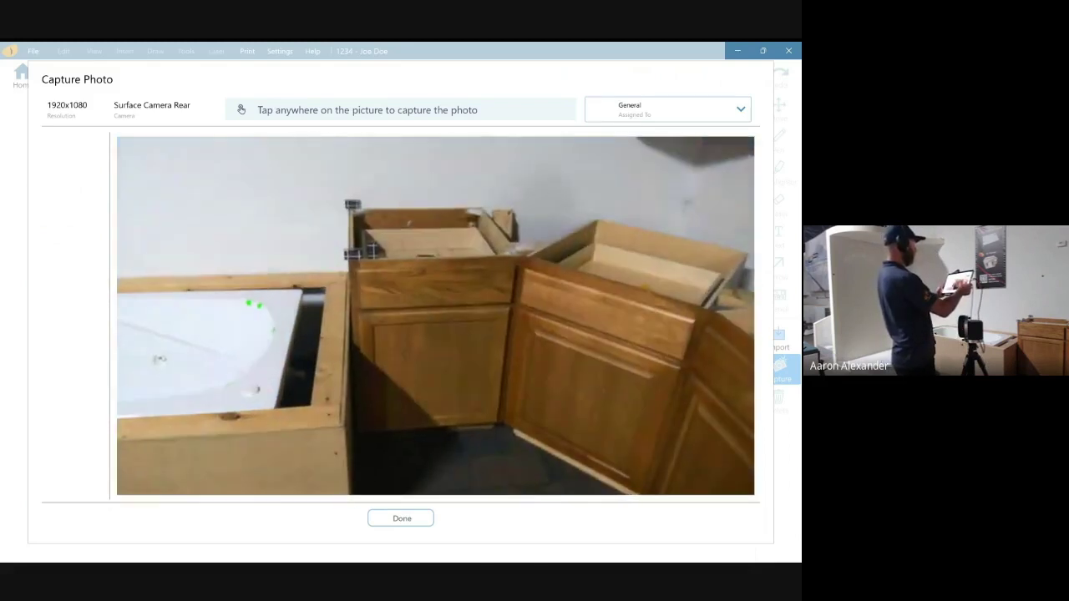
left_click(435, 315)
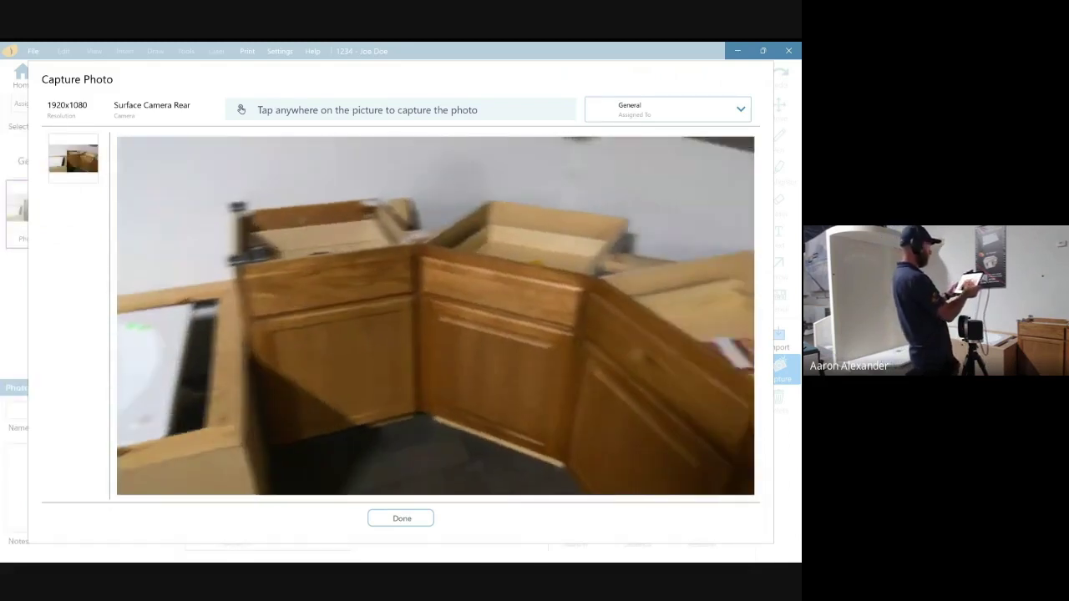
left_click(435, 316)
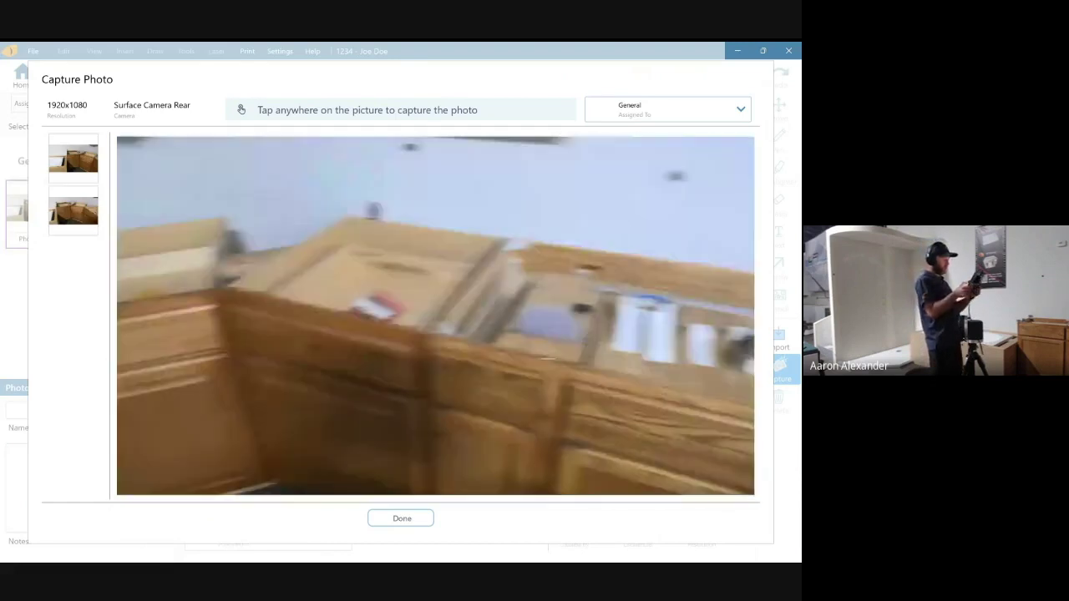
left_click(435, 316)
left_click(435, 315)
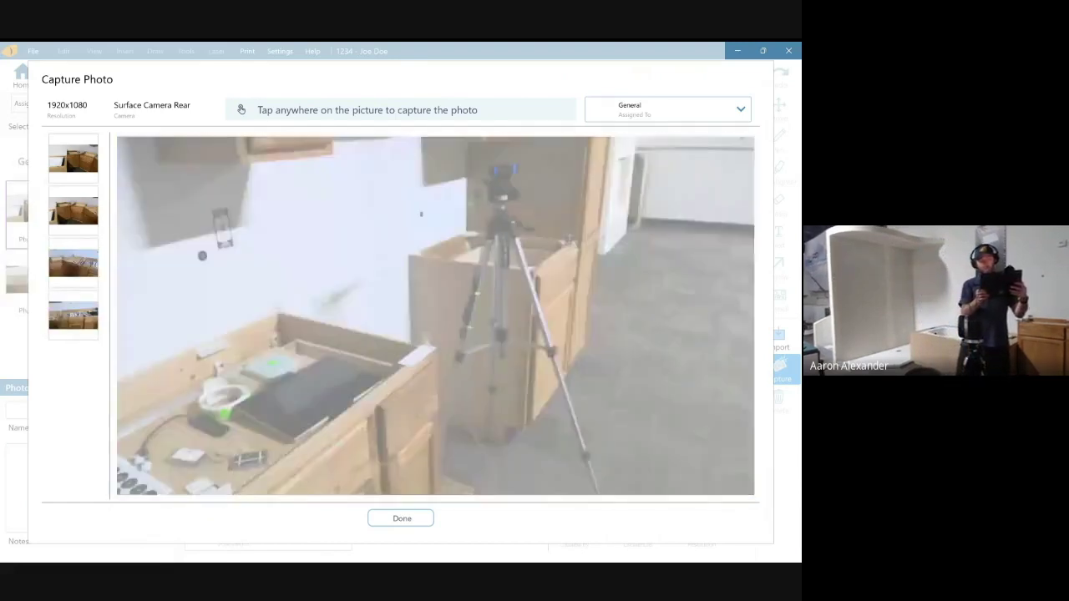
left_click(435, 316)
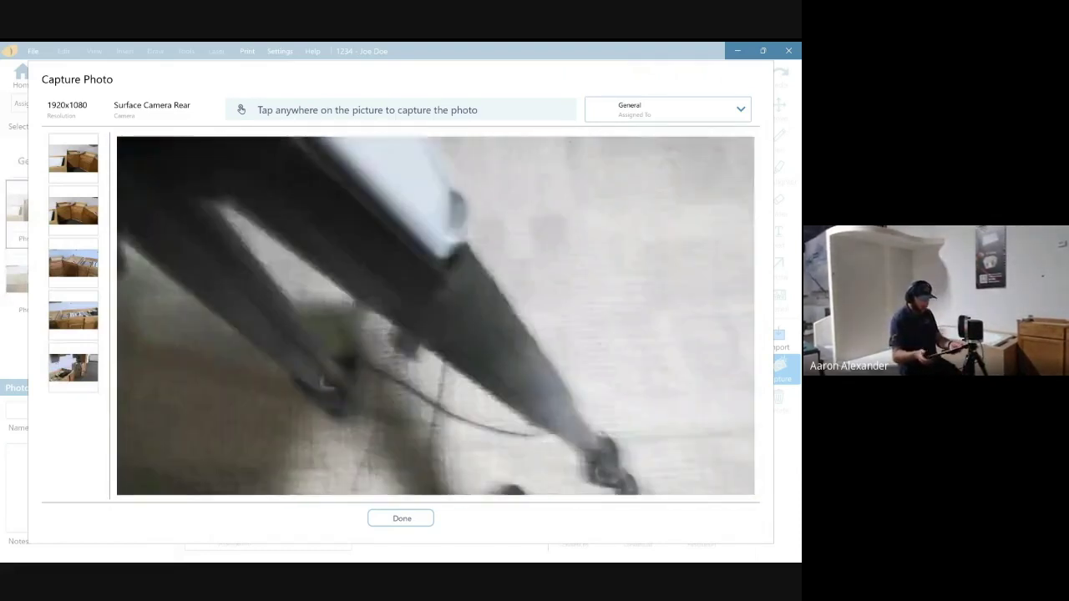
left_click(668, 109)
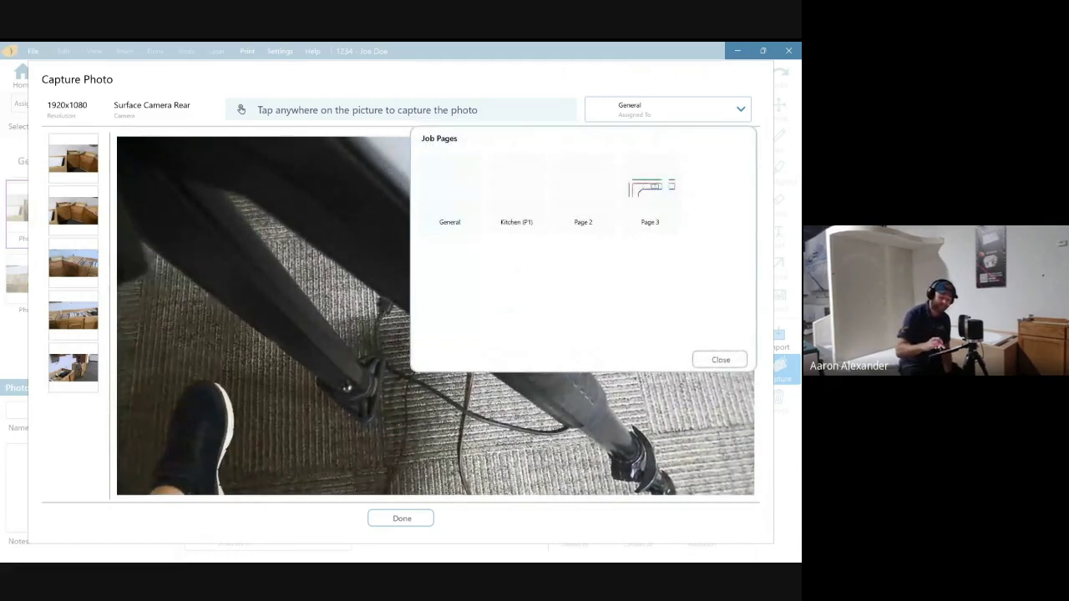
left_click(650, 196)
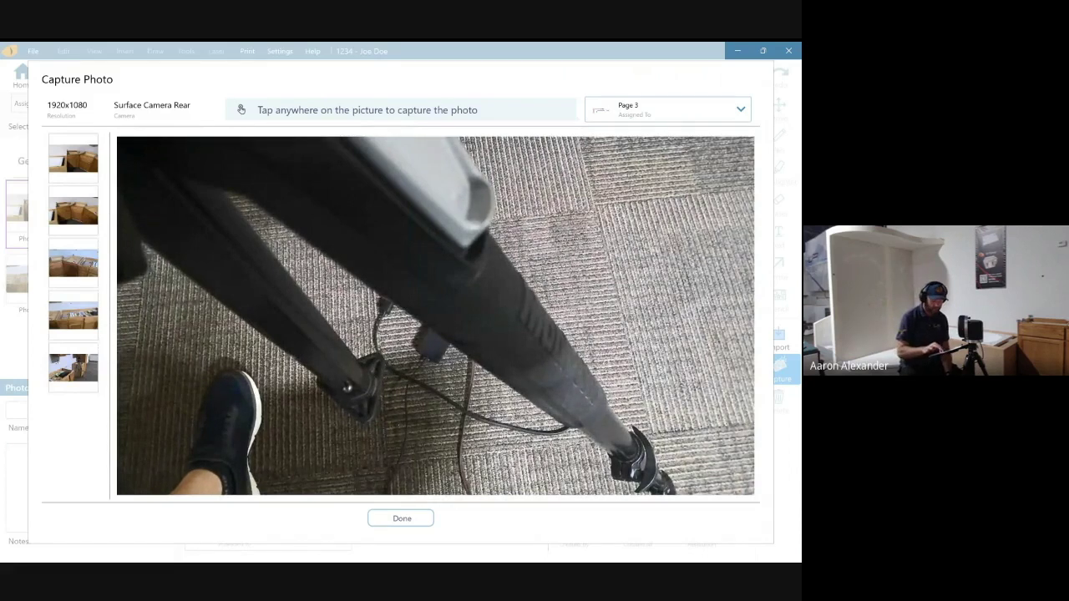
key("Escape")
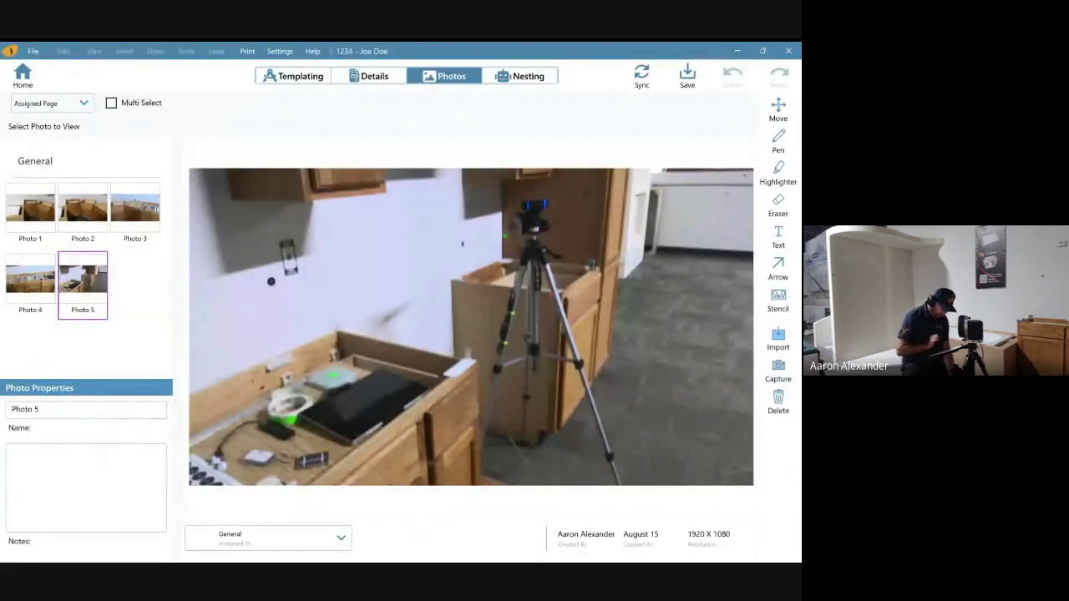
- Keep photos grouped by assigned page and add the note 'Fridge scratch' to Photo 5
left_click(50, 103)
left_click(38, 157)
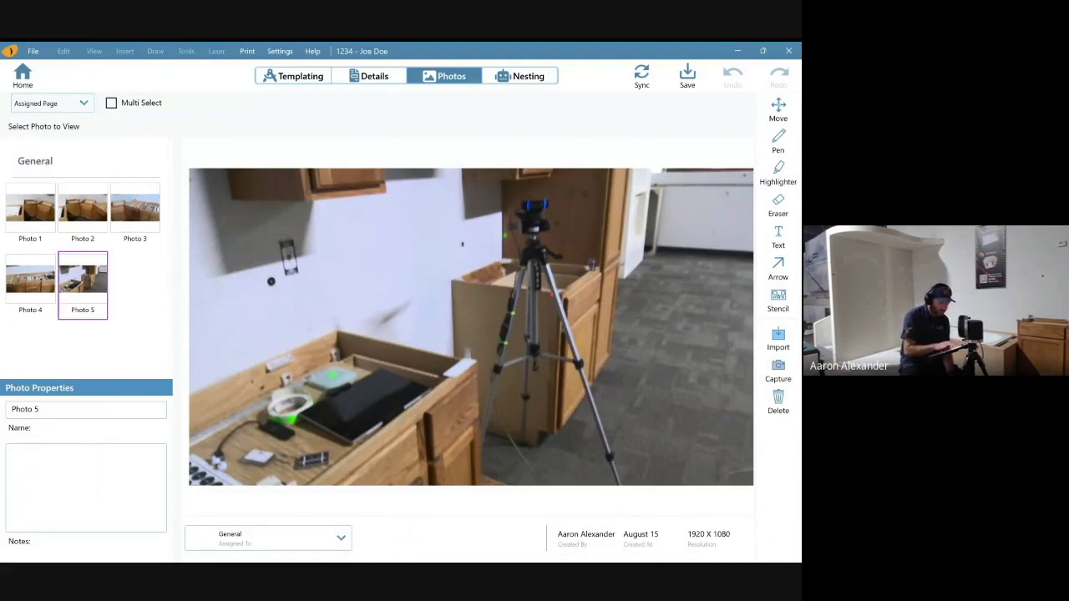
left_click(39, 409)
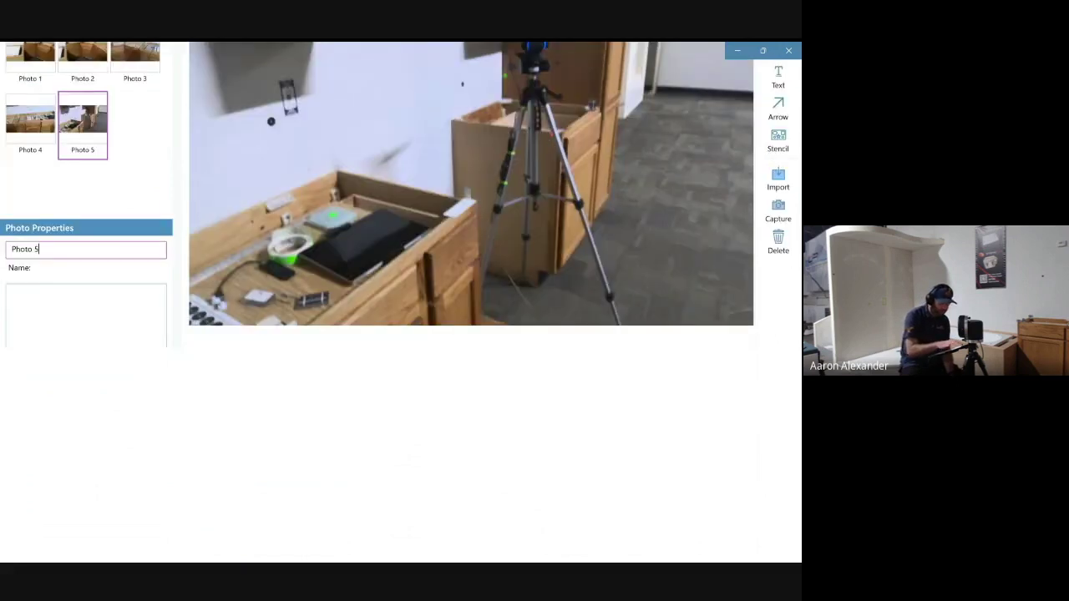
key("Tab")
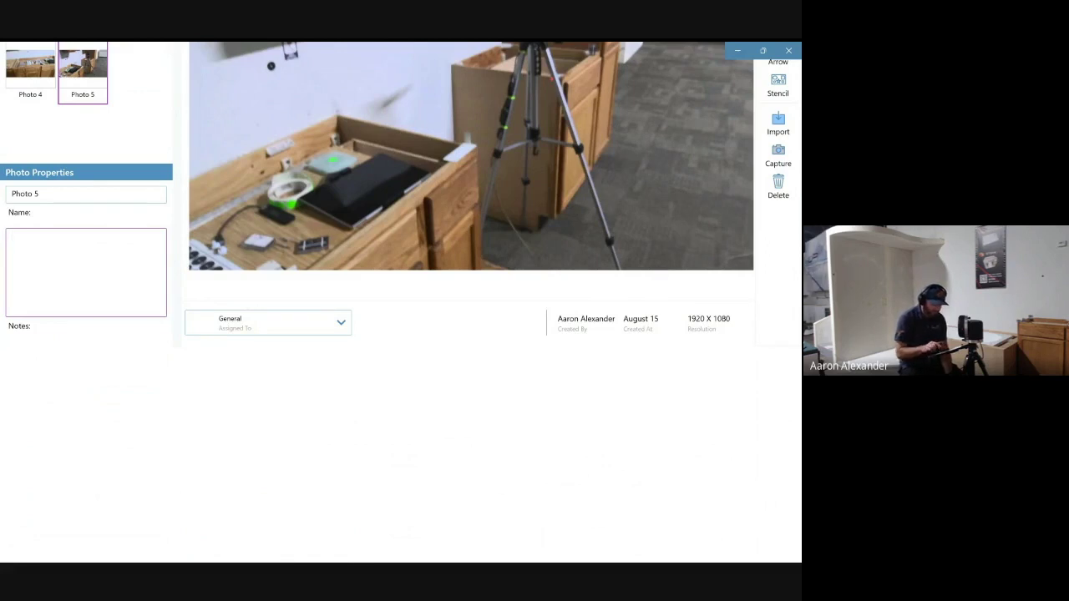
type("Fridge")
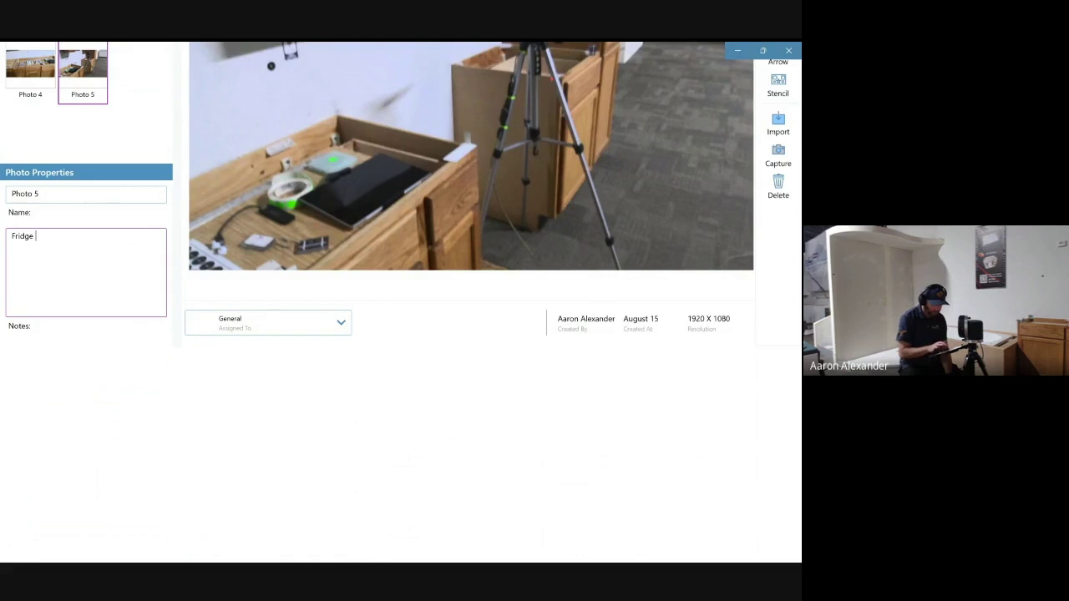
type(" scratch")
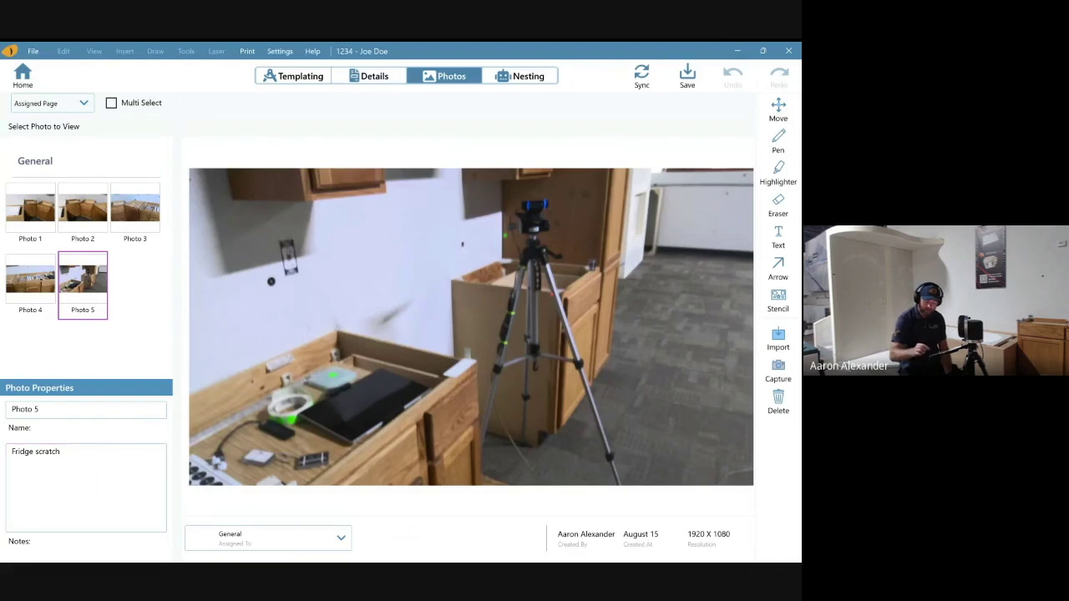
left_click(777, 268)
- Draw two yellow-green 10pt arrows, one at the counter edge and one at the wall plate
left_click(739, 102)
left_click(677, 222)
left_click_drag(622, 336, 664, 336)
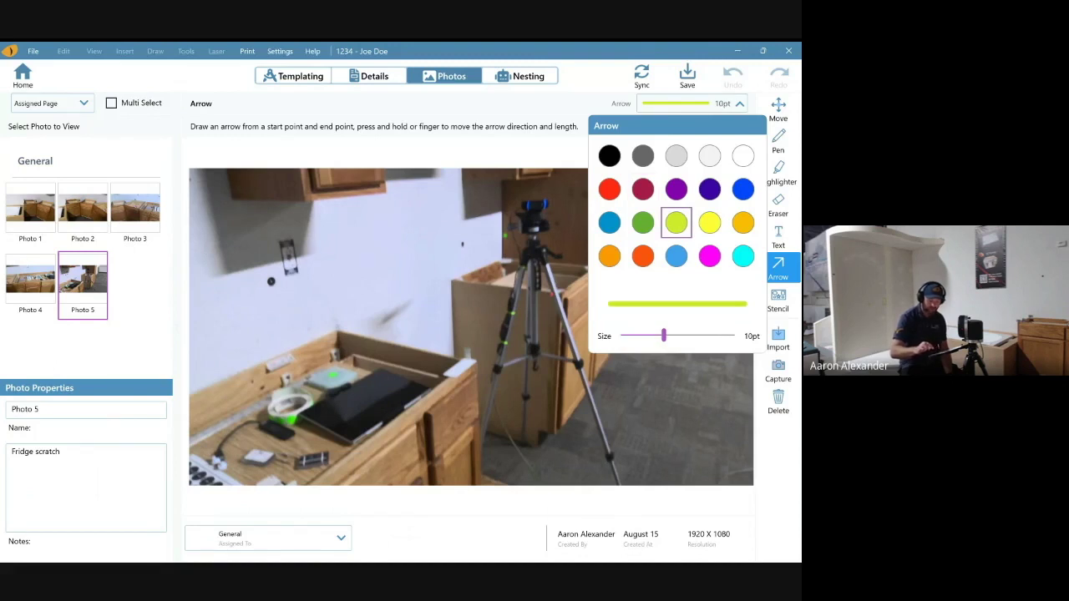
key("Escape")
left_click_drag(457, 455, 472, 367)
left_click_drag(482, 278, 296, 247)
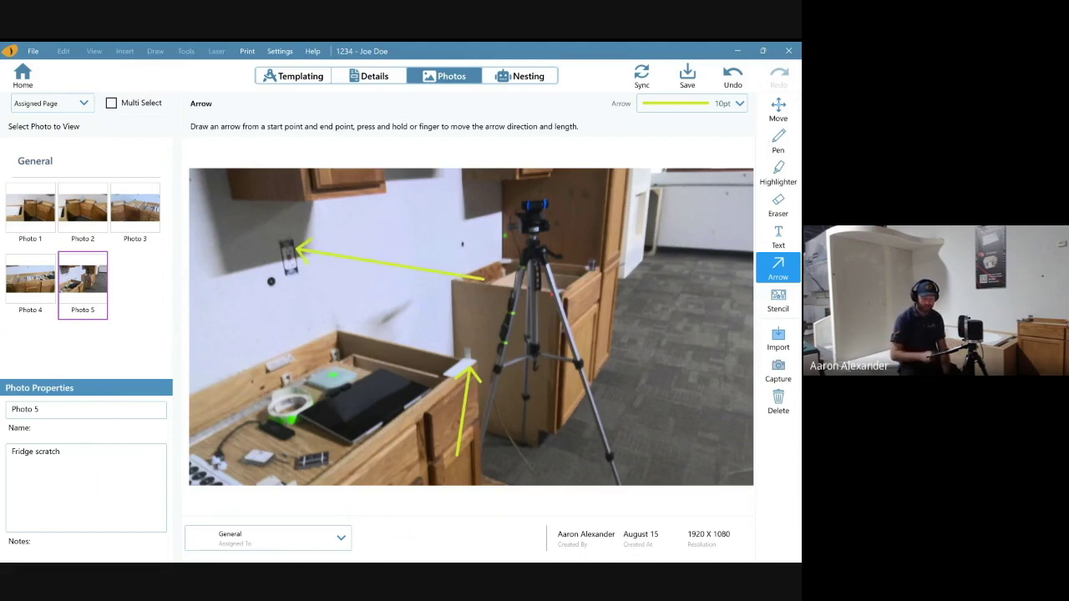
- Add a 'Fridge' text label and move it up near the tripod head
left_click(777, 237)
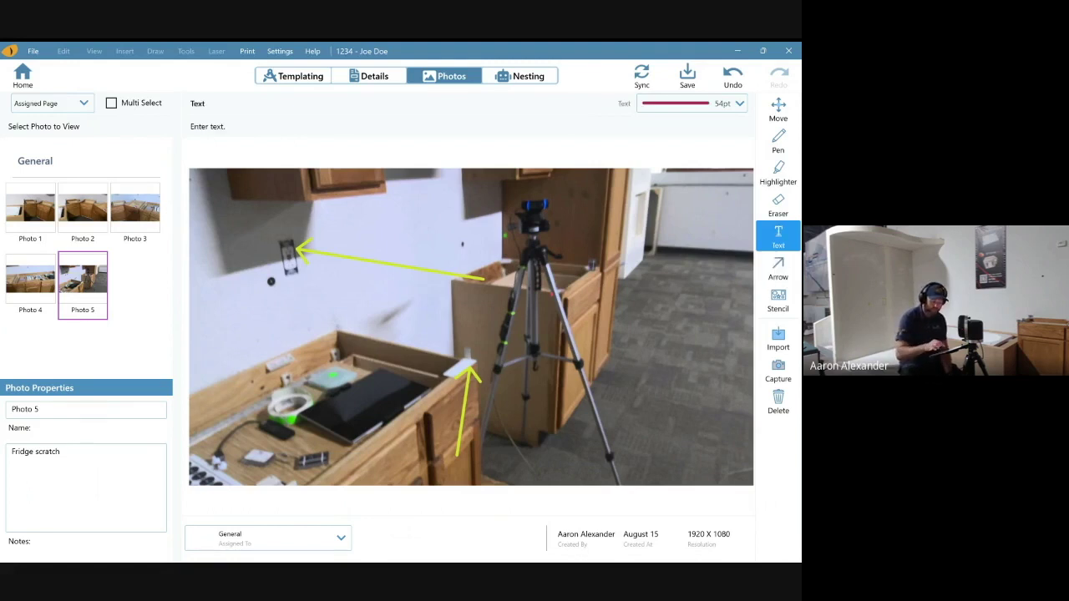
left_click(385, 311)
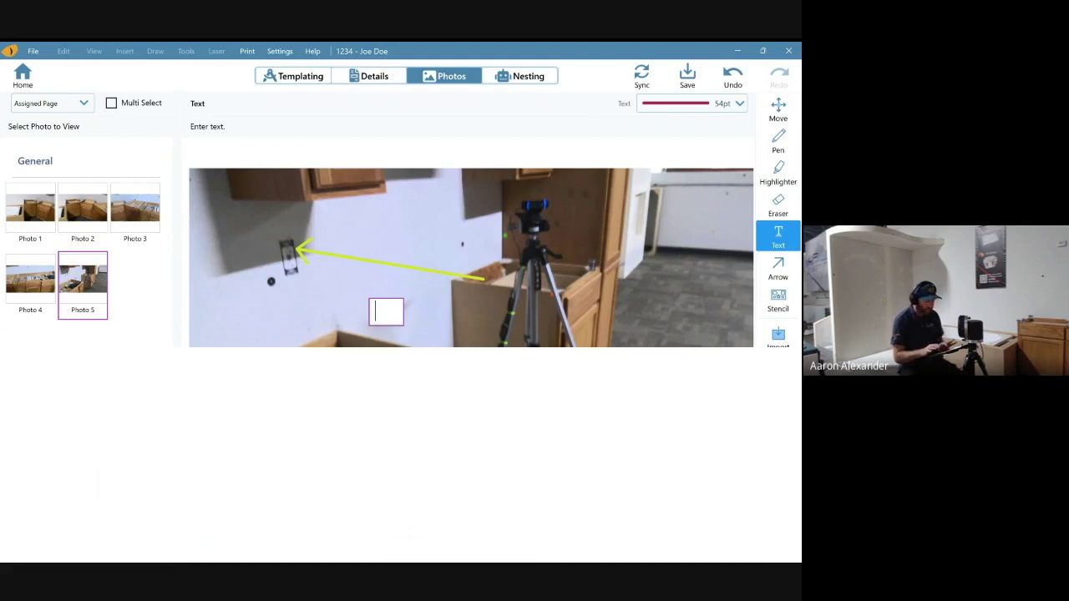
type("Fridge")
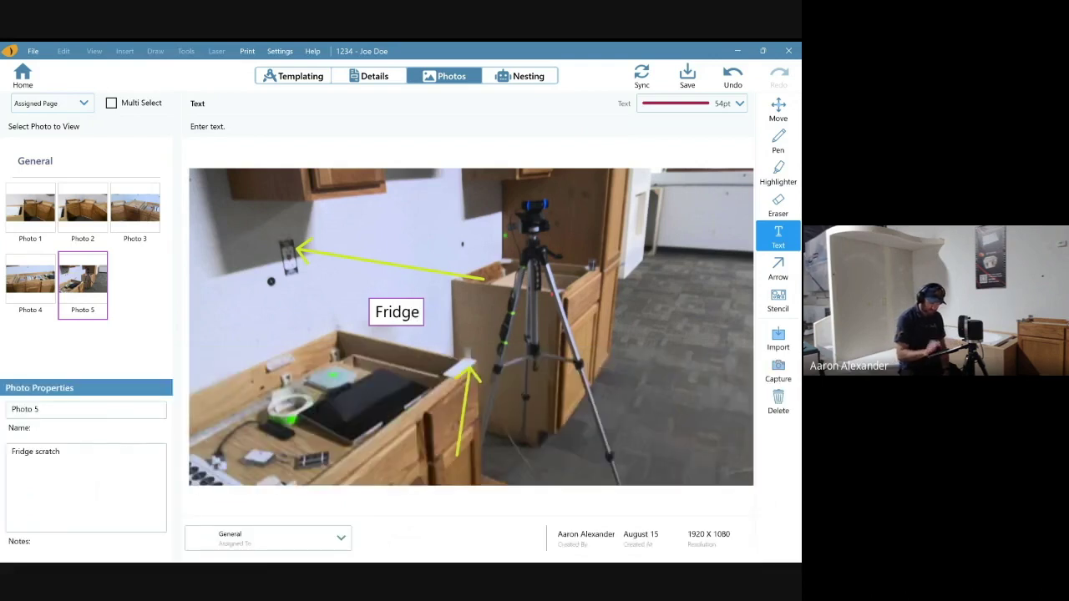
key("Return")
key("Escape")
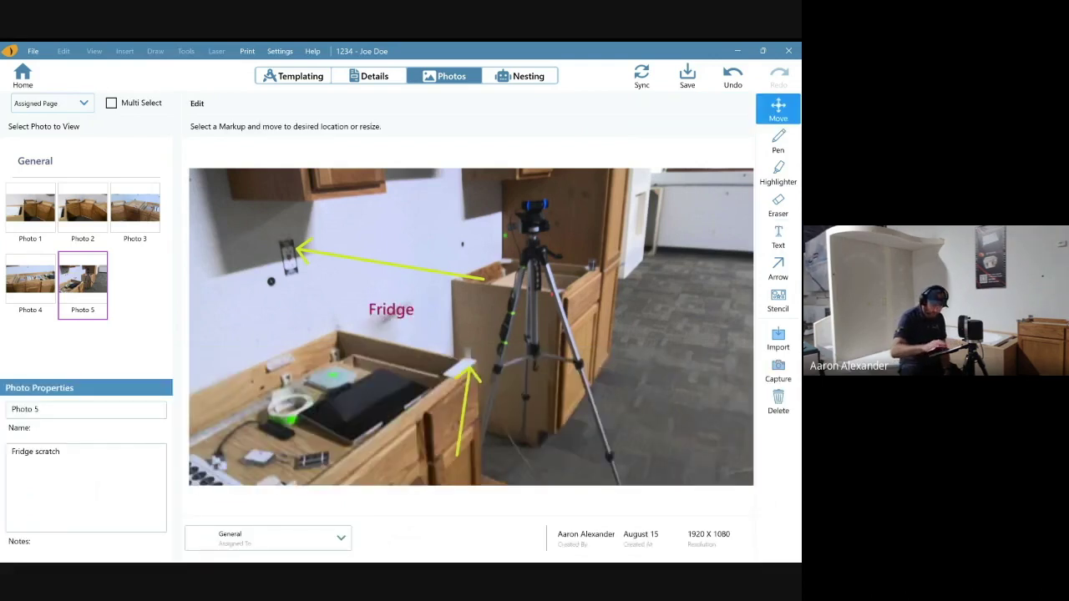
left_click_drag(391, 309, 579, 227)
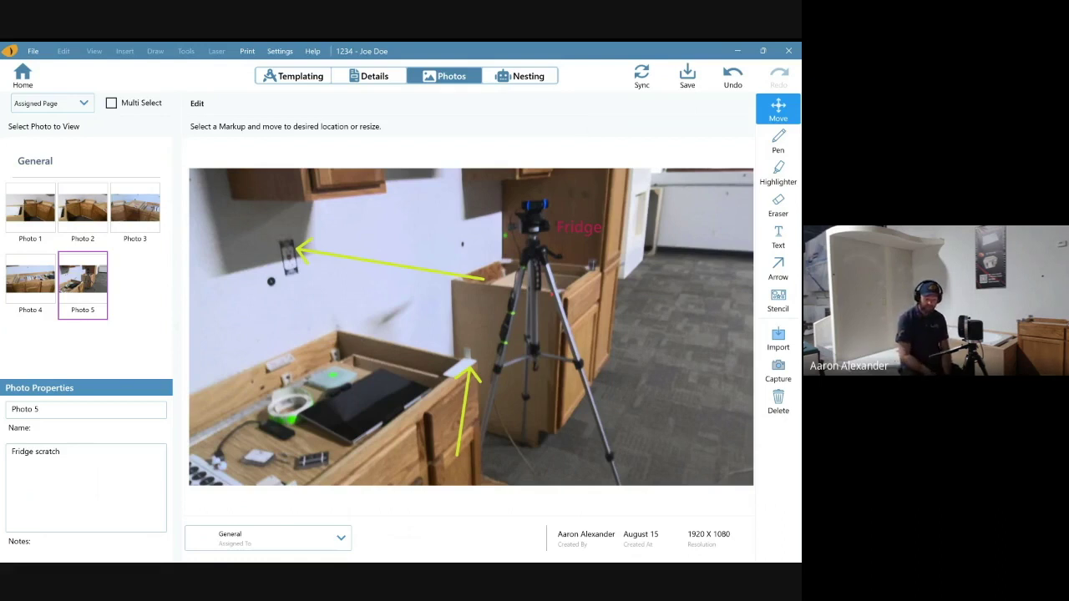
left_click(777, 300)
- Stamp a large happy-face stencil on Photo 5 above the left countertop
left_click_drag(249, 288, 341, 382)
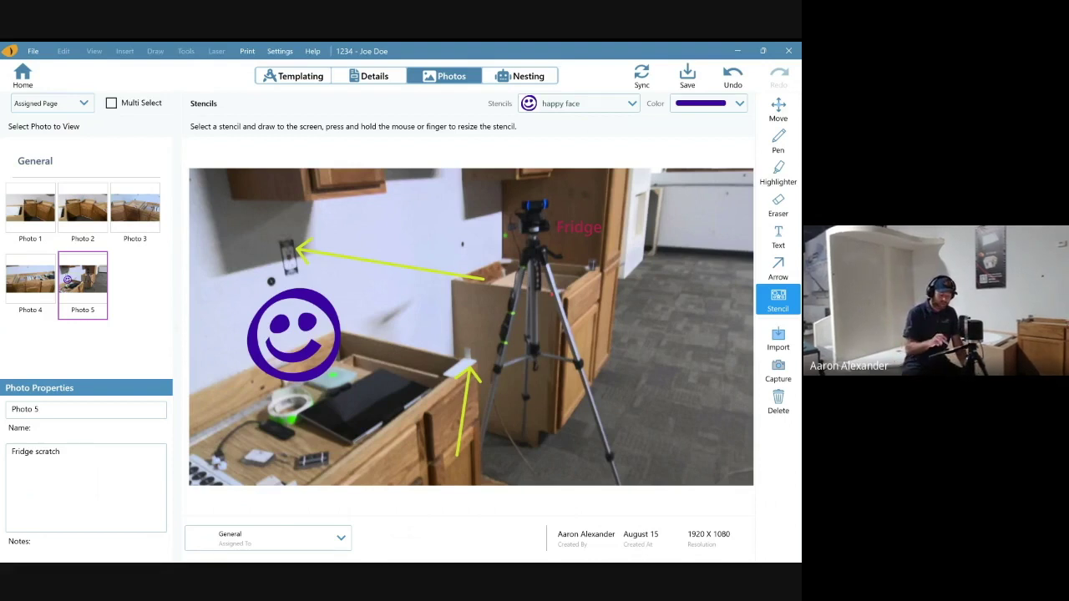
left_click(524, 76)
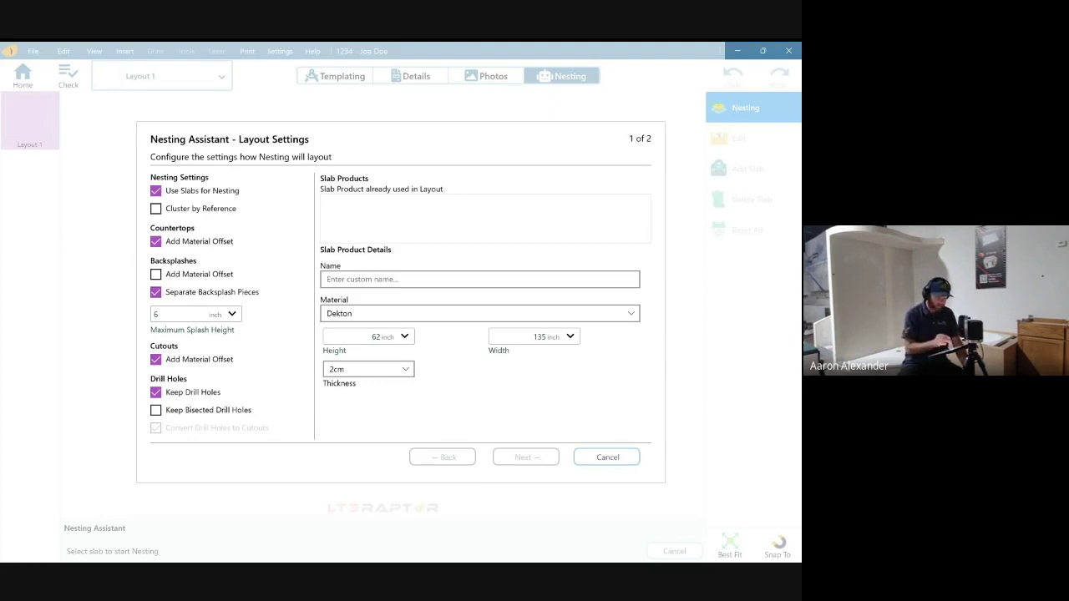
- Set maximum splash height to 1 inch and turn off the cutouts offset, keeping drill holes
left_click(179, 314)
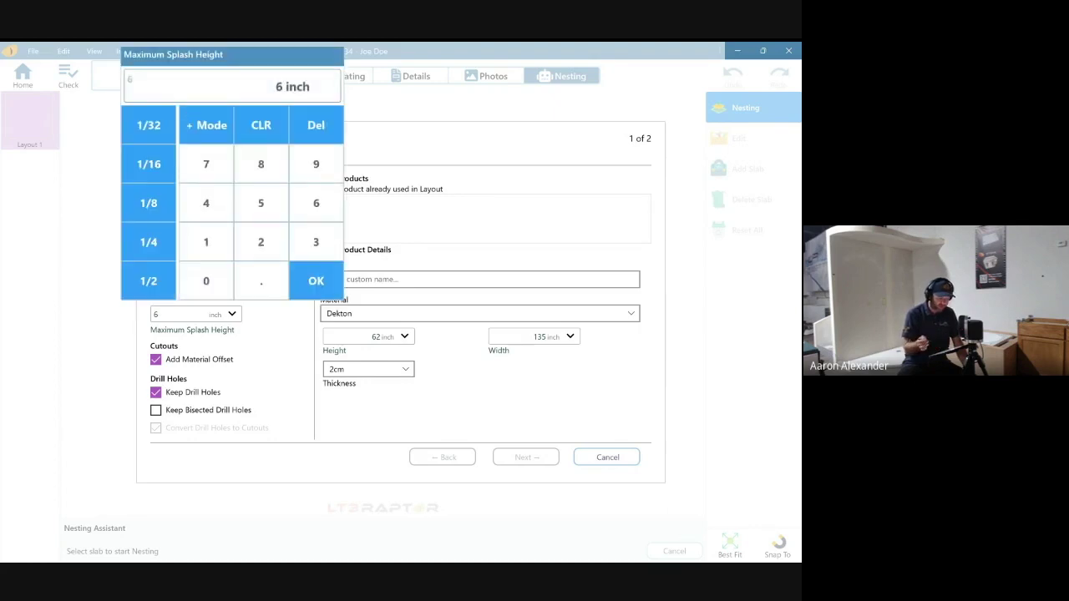
type("1")
key("Return")
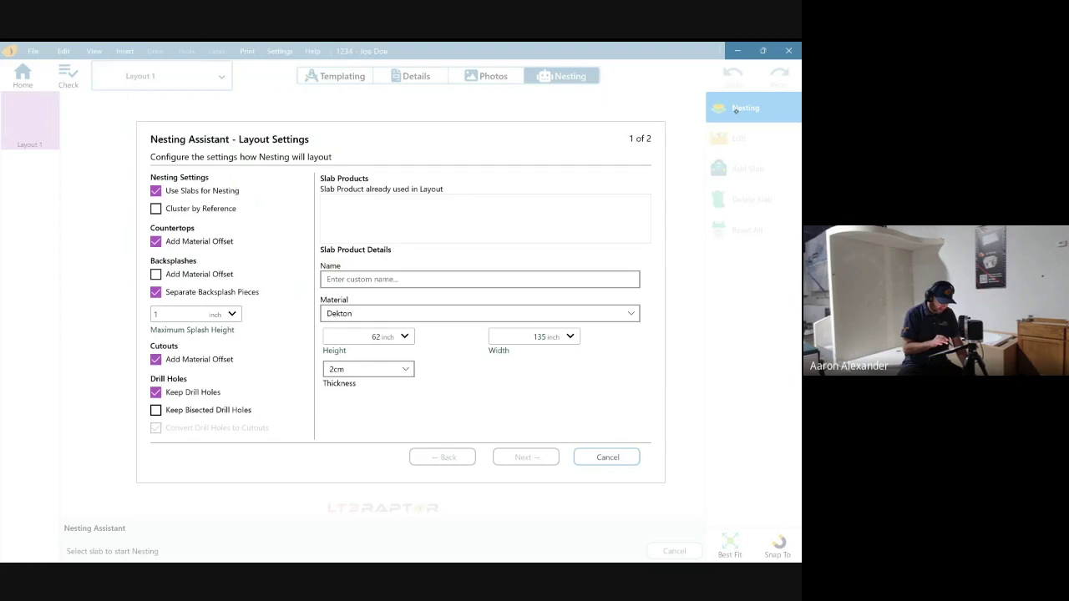
left_click(156, 359)
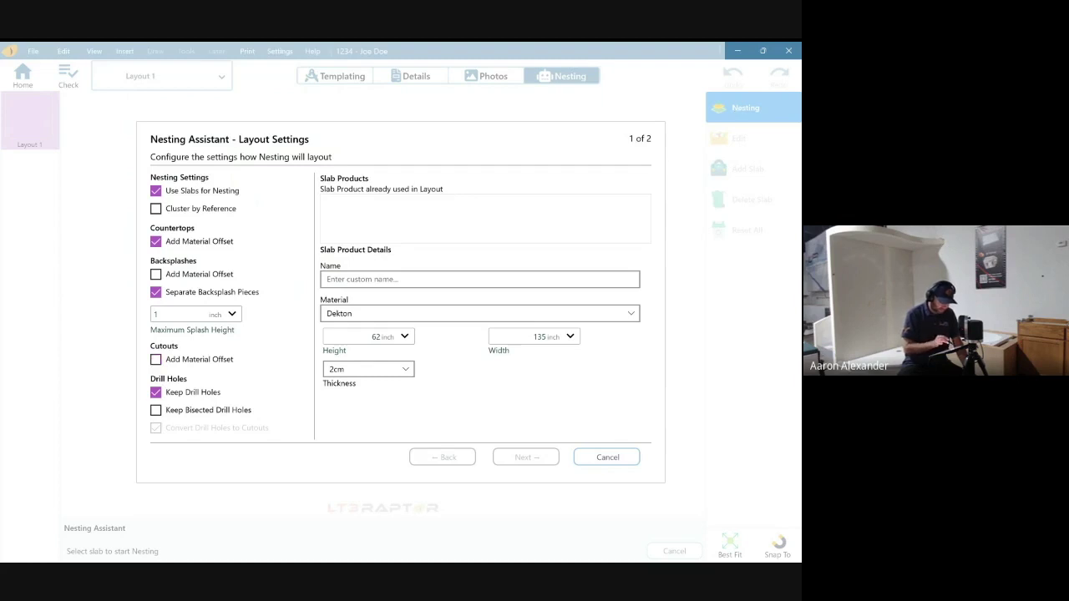
left_click(155, 392)
left_click(156, 391)
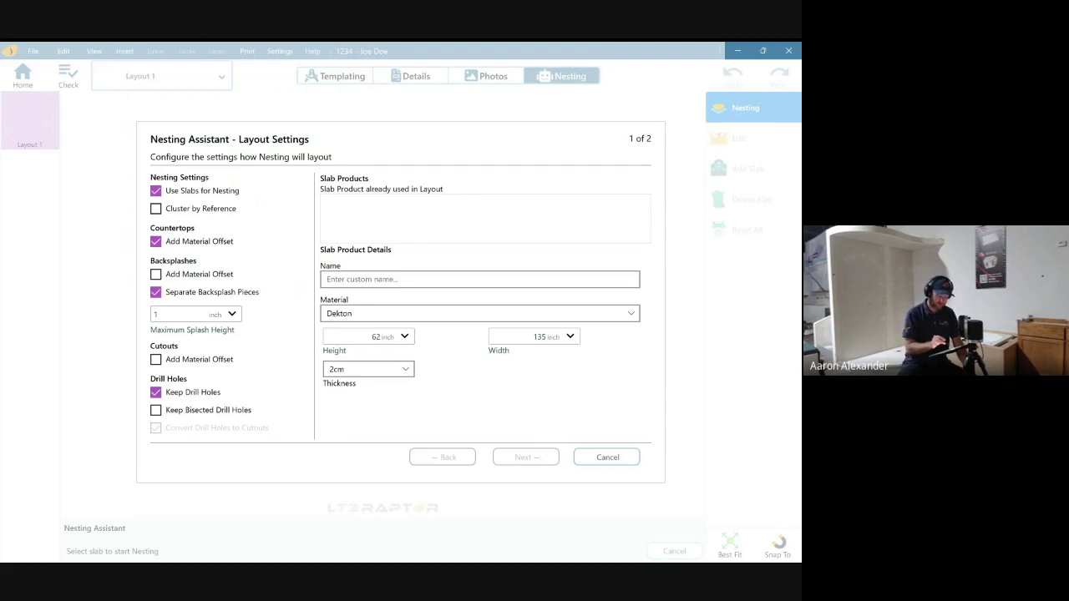
- Define the slab as Carrera, material Marble, 62-inch height, 3cm thick
left_click(480, 279)
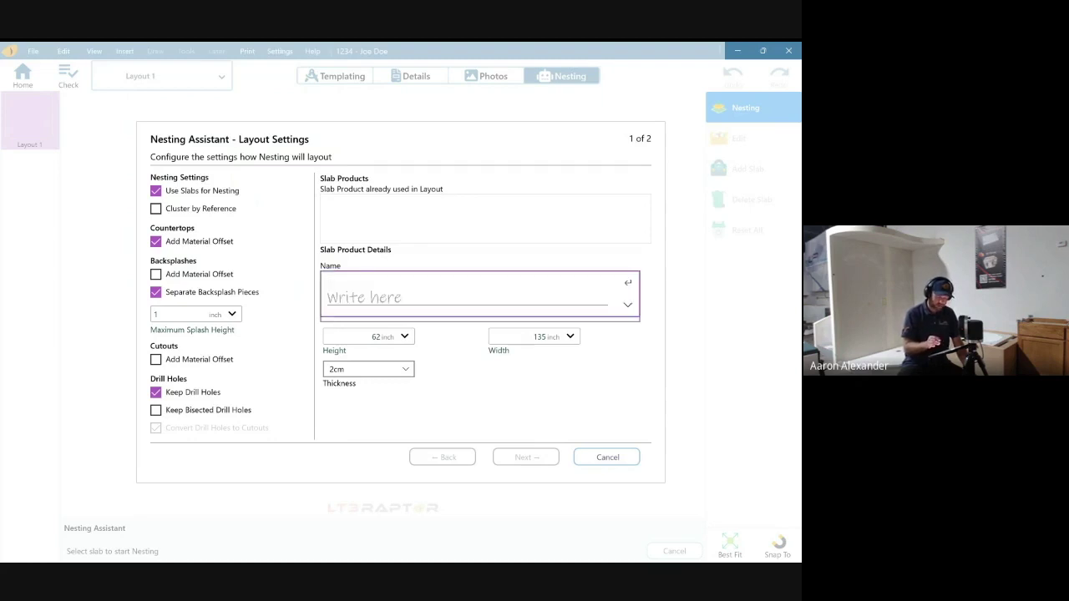
left_click(628, 303)
left_click(627, 327)
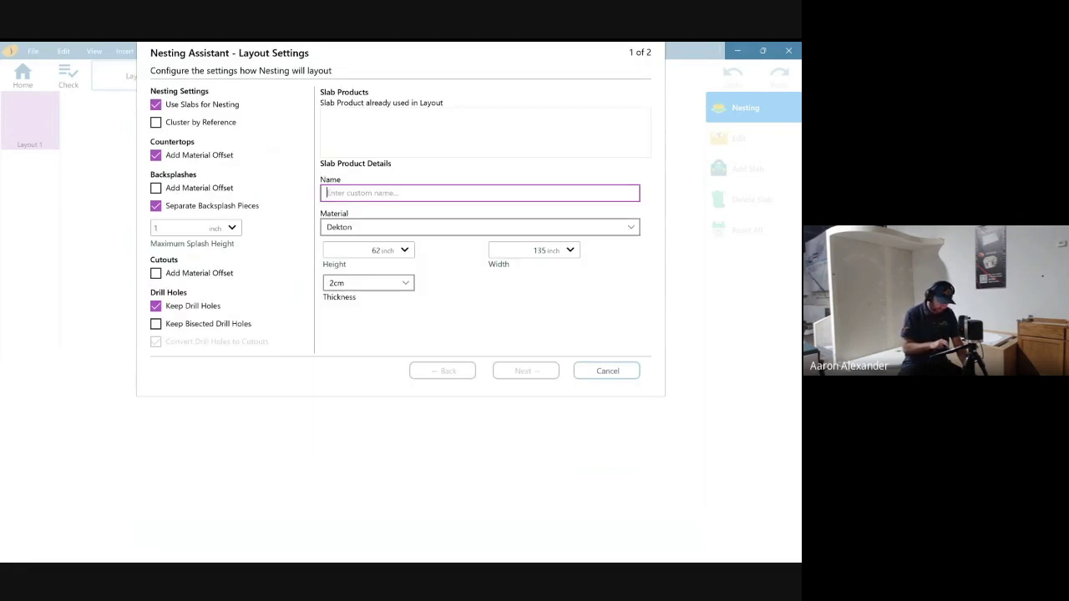
type("Carrera")
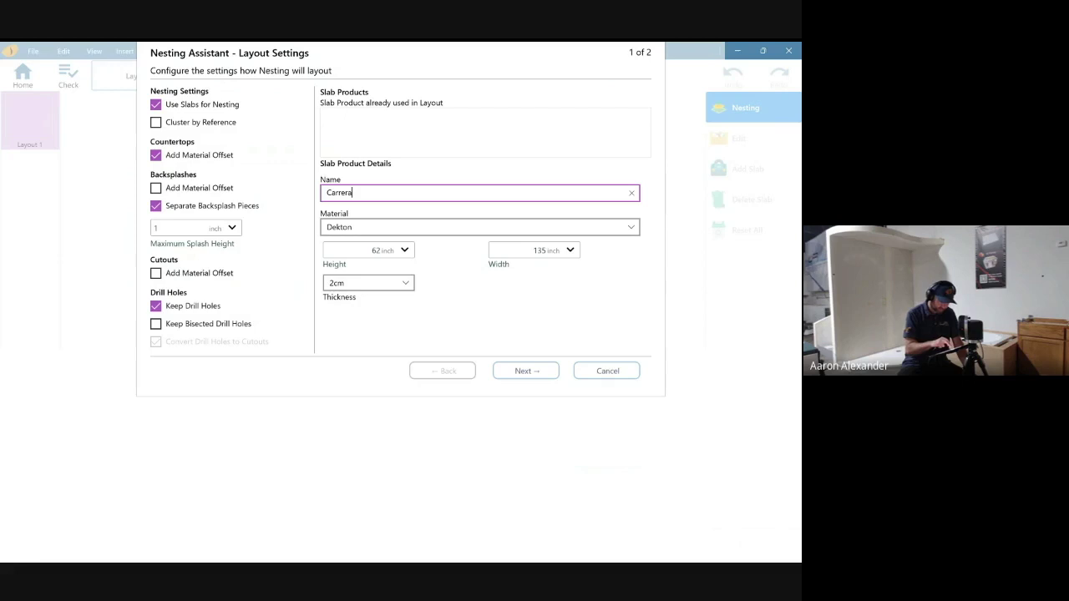
left_click(479, 226)
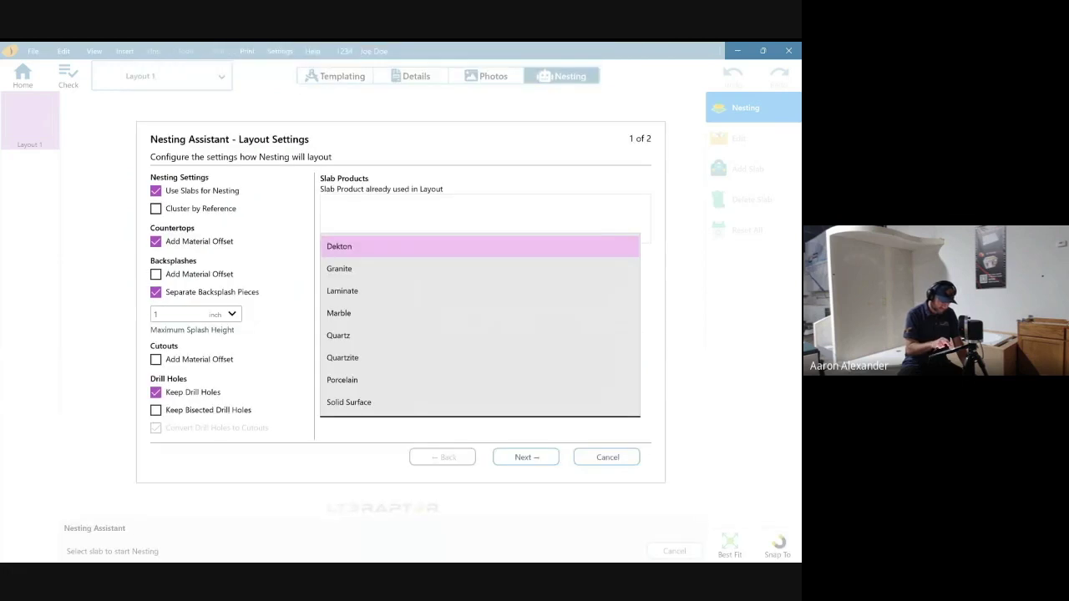
left_click(339, 313)
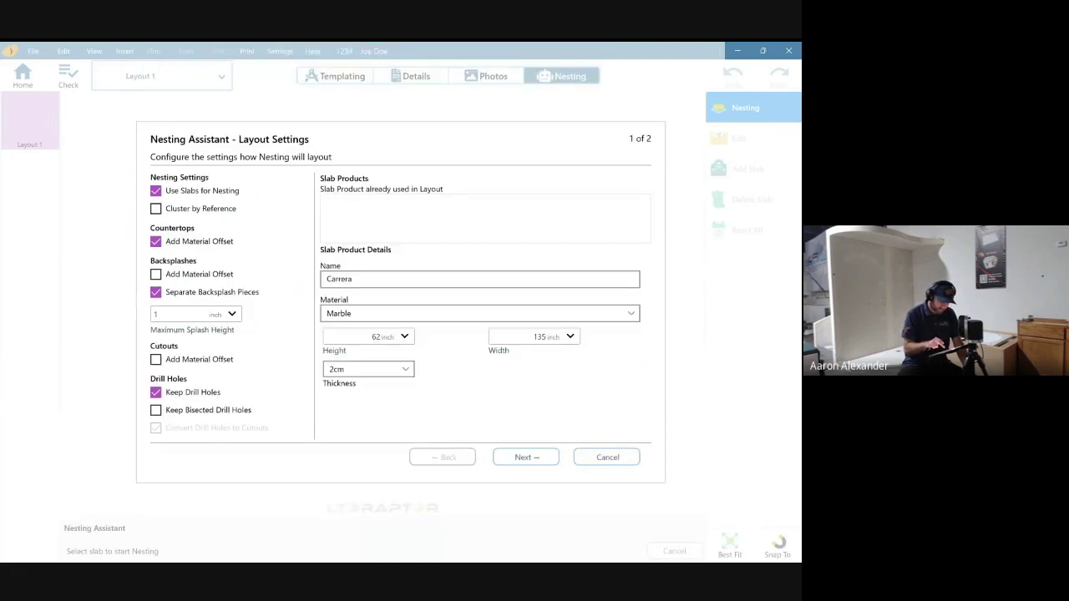
left_click(375, 337)
key("Return")
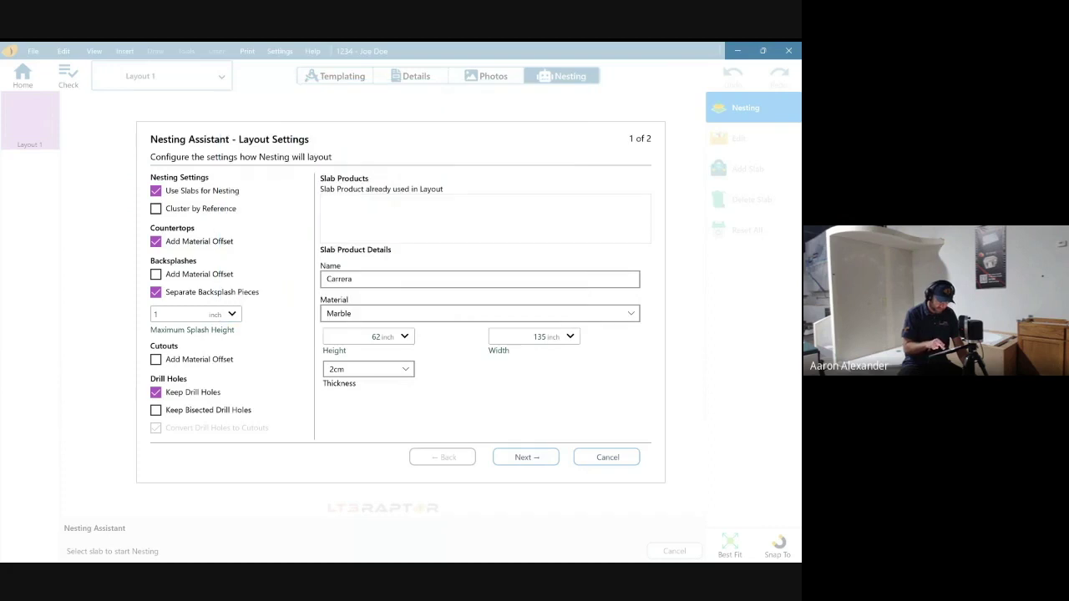
left_click(367, 369)
left_click(338, 389)
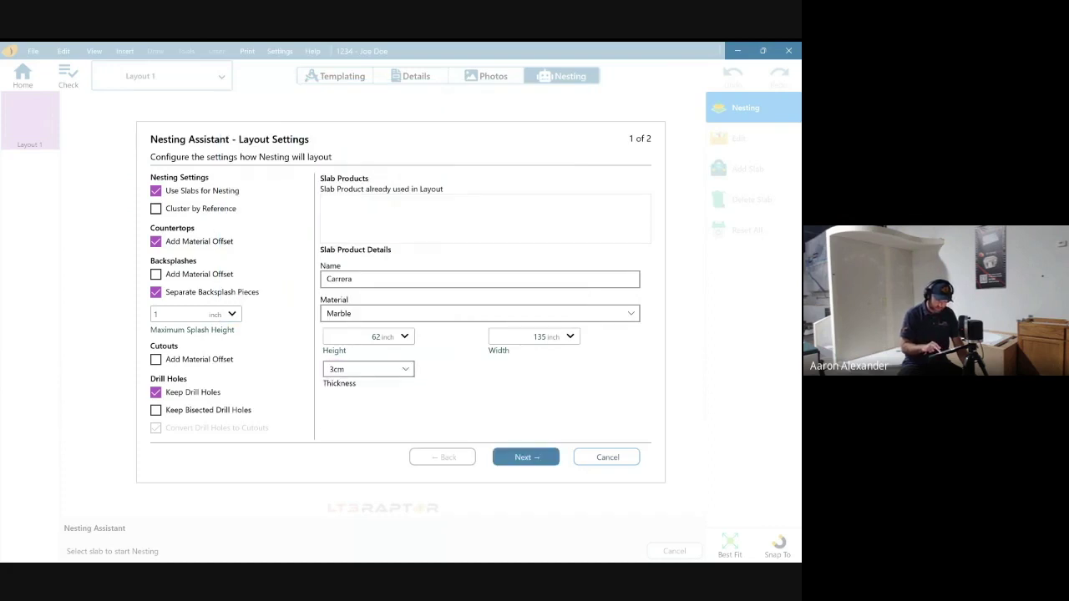
- Exclude Kitchen (P1) and Page 2 so only Page 3 is nested, and create the nest
left_click(525, 456)
left_click(189, 212)
left_click(255, 213)
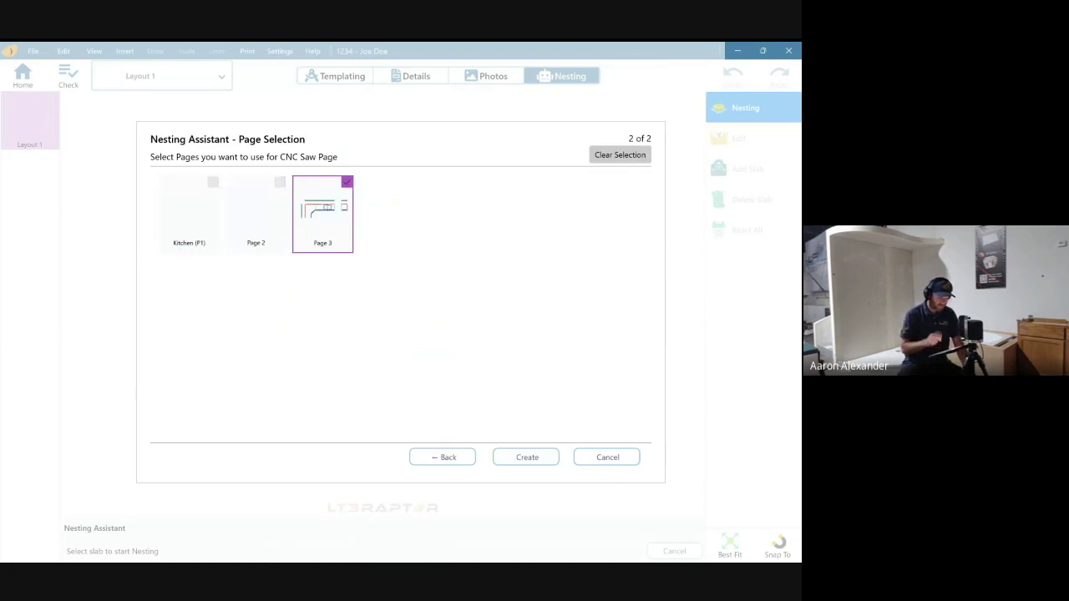
left_click(527, 456)
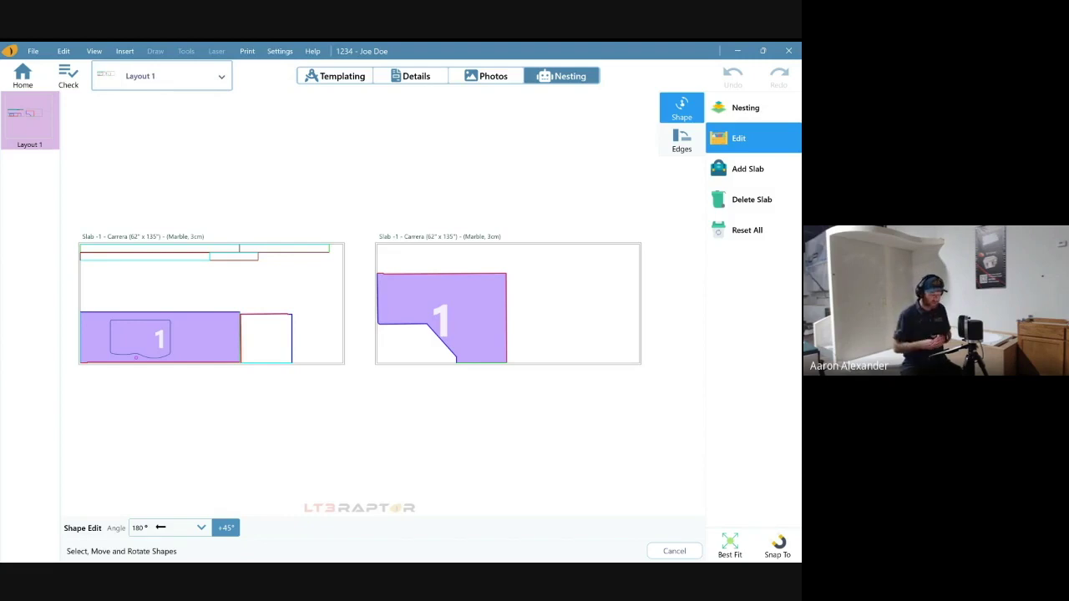
- Move the small square to the left slab's top-left corner and chamfered piece 1 onto the left slab
left_click_drag(266, 338, 294, 305)
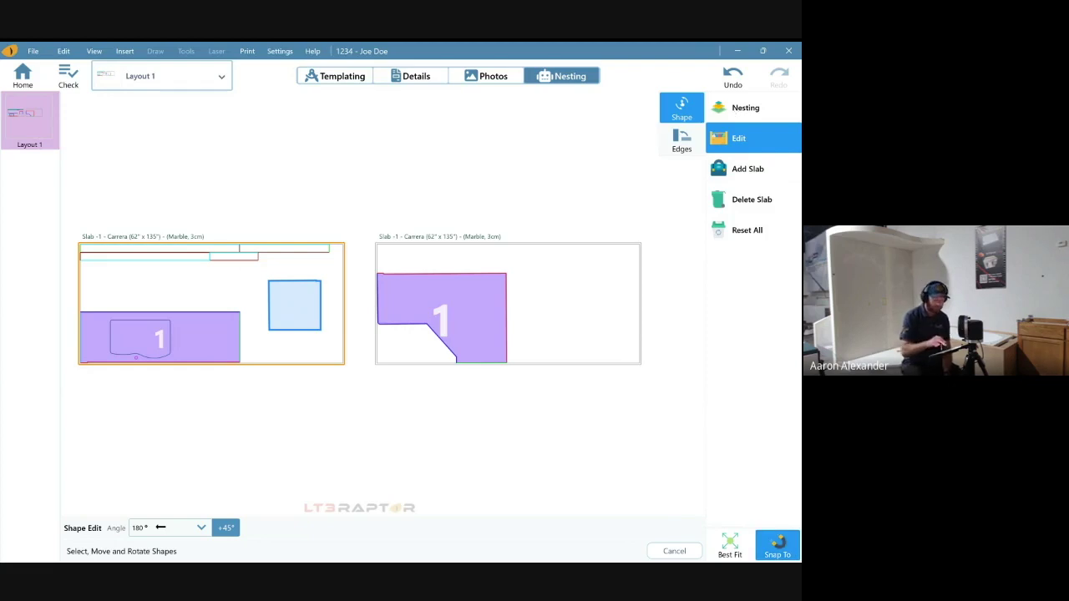
left_click_drag(294, 305, 105, 304)
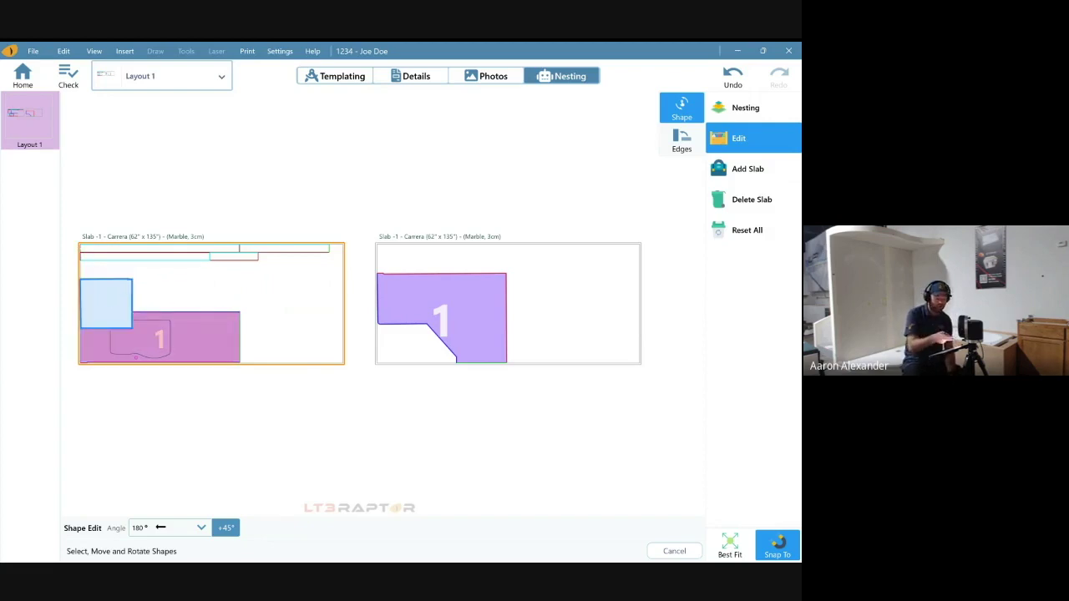
left_click_drag(105, 303, 106, 286)
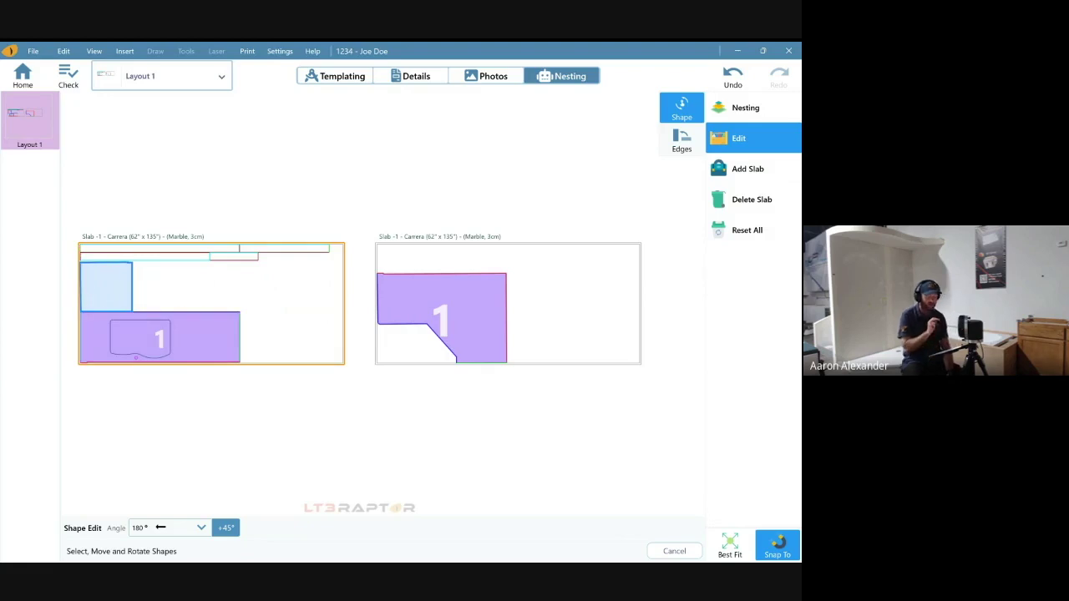
left_click_drag(441, 320, 278, 308)
left_click(225, 528)
left_click(225, 528)
left_click(226, 528)
left_click(226, 528)
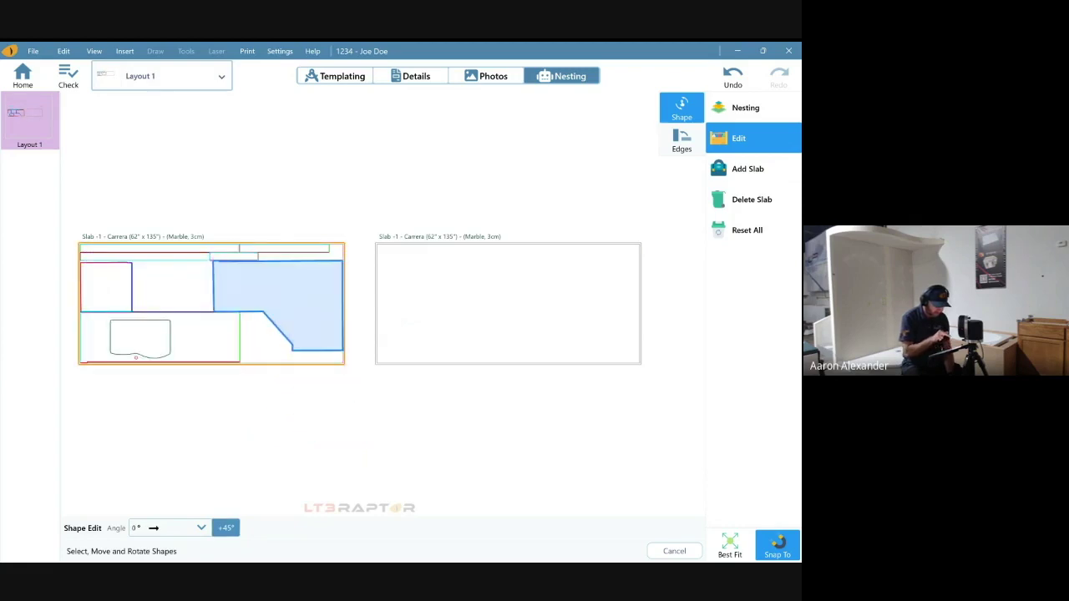
scroll(342, 393, "up", 5)
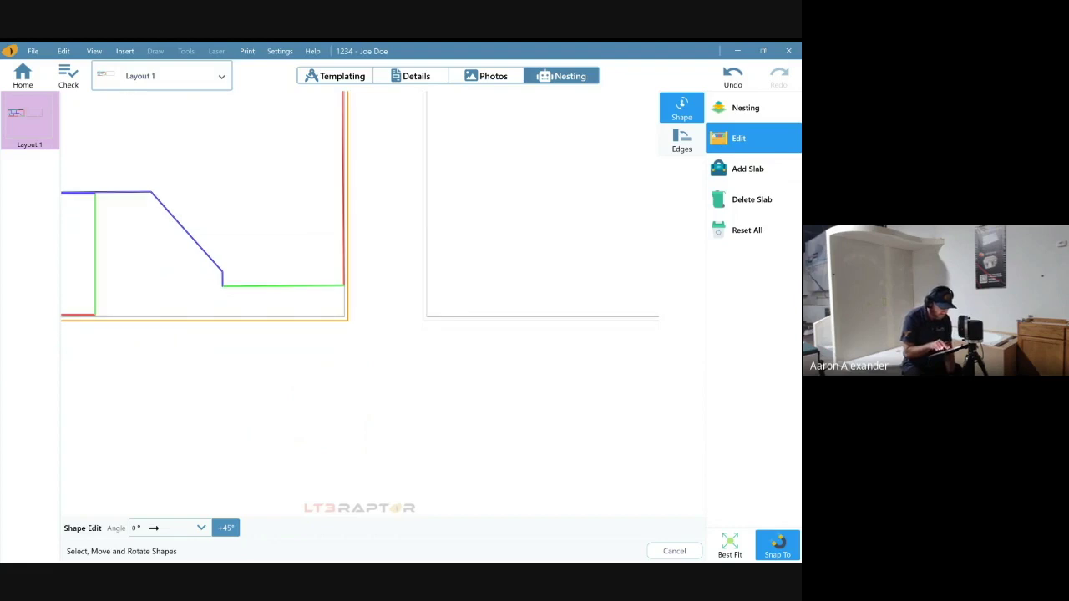
scroll(347, 409, "down", 3)
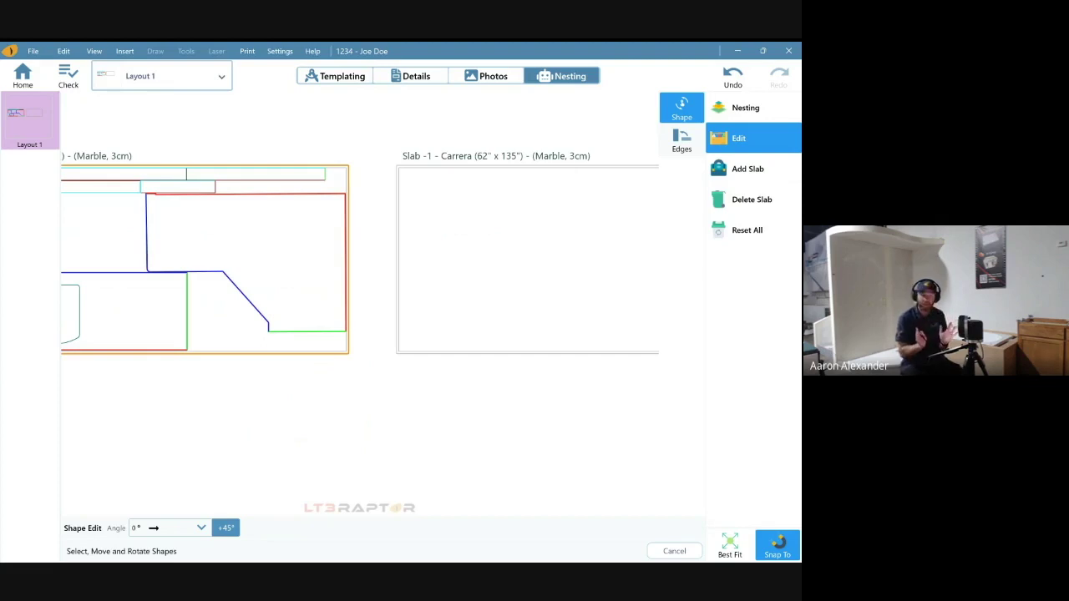
scroll(349, 338, "up", 5)
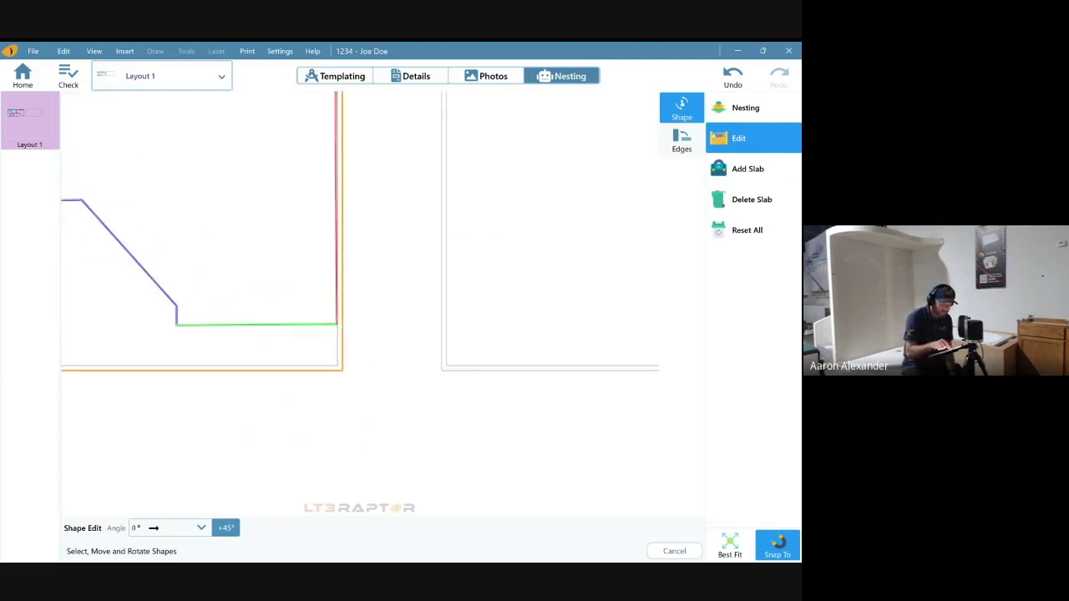
scroll(350, 339, "up", 5)
scroll(344, 355, "down", 3)
scroll(236, 420, "down", 3)
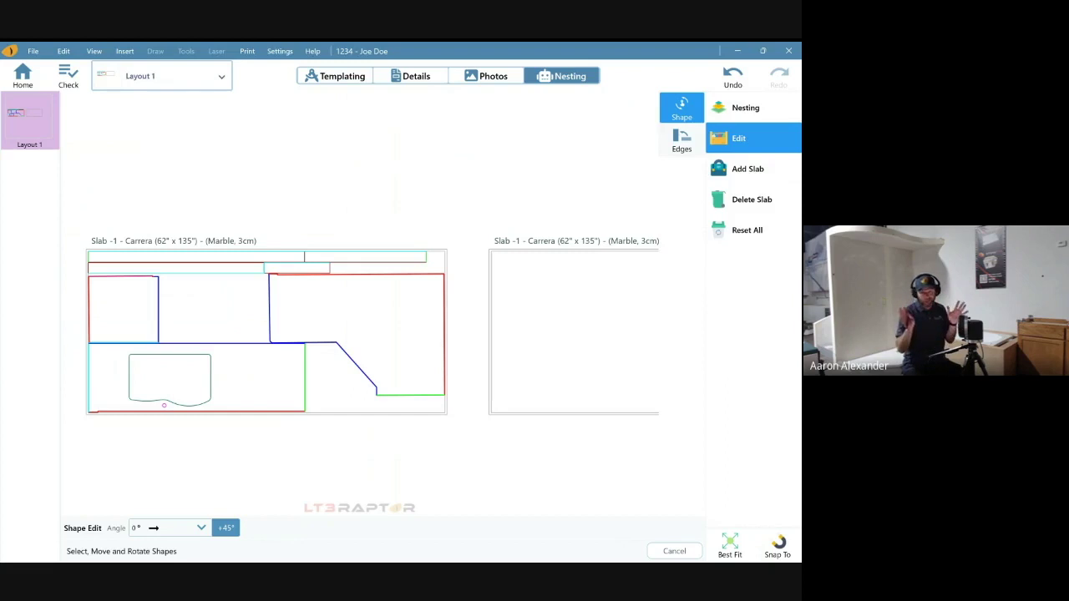
- With Snap To on, move the L piece and square to slab two, square turned 45°, and center the long piece
left_click_drag(367, 334, 558, 366)
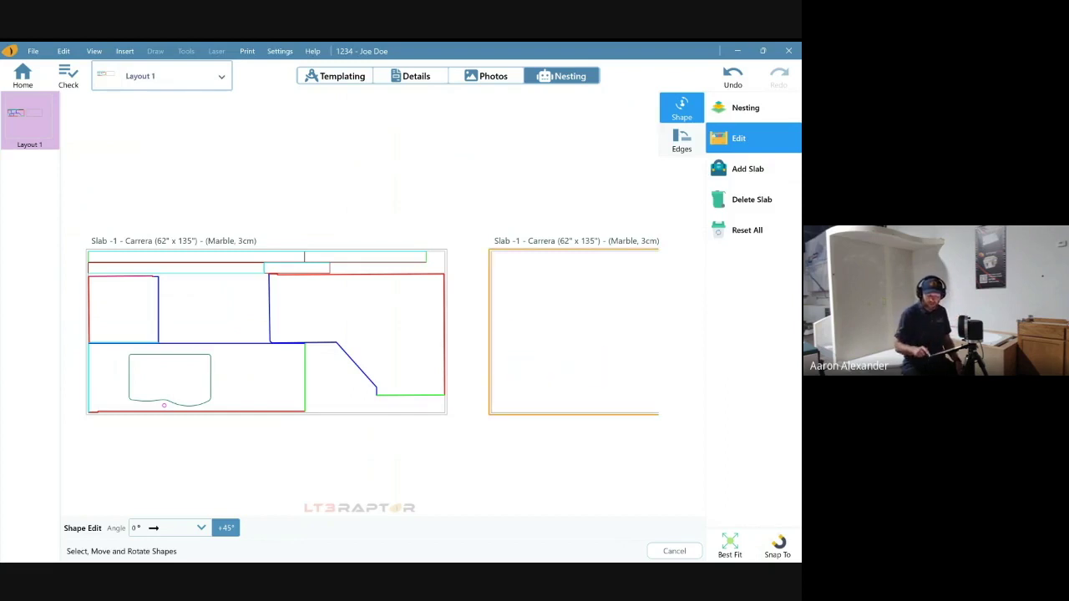
left_click(777, 546)
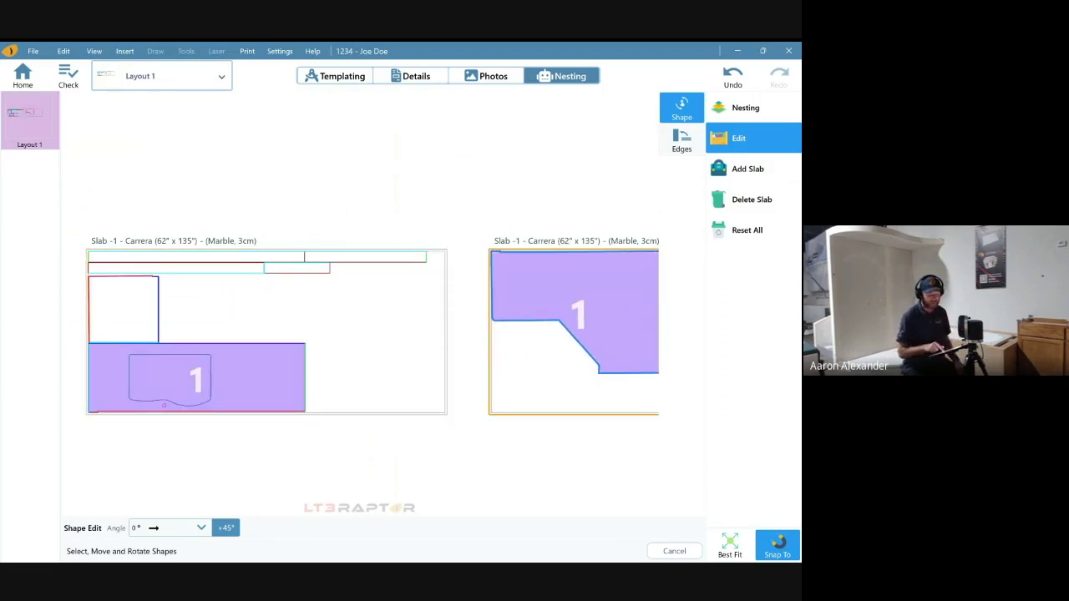
scroll(510, 464, "down", 2)
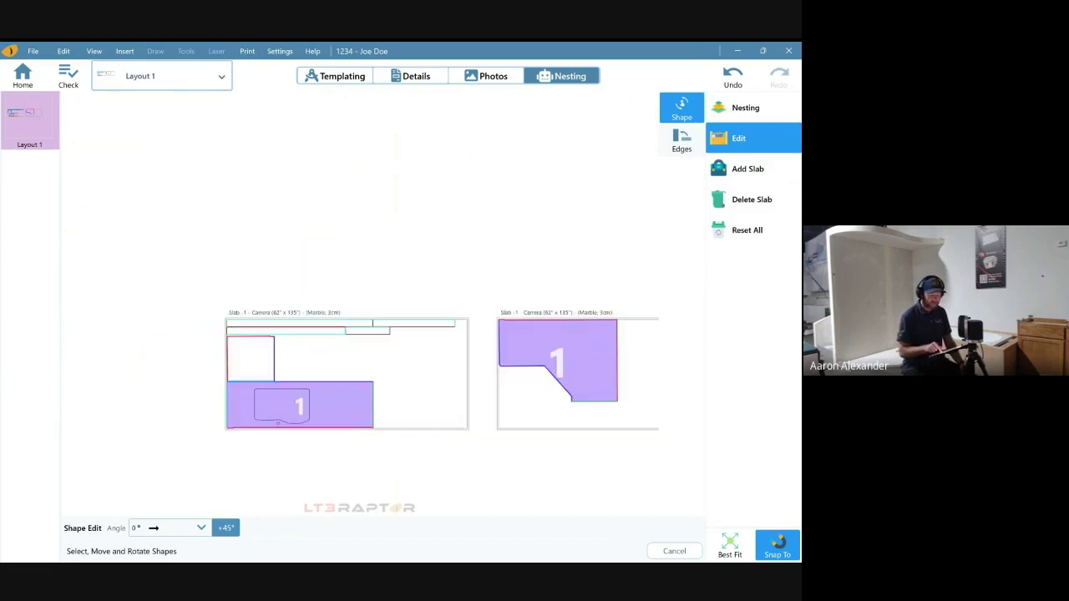
left_click_drag(300, 405, 376, 371)
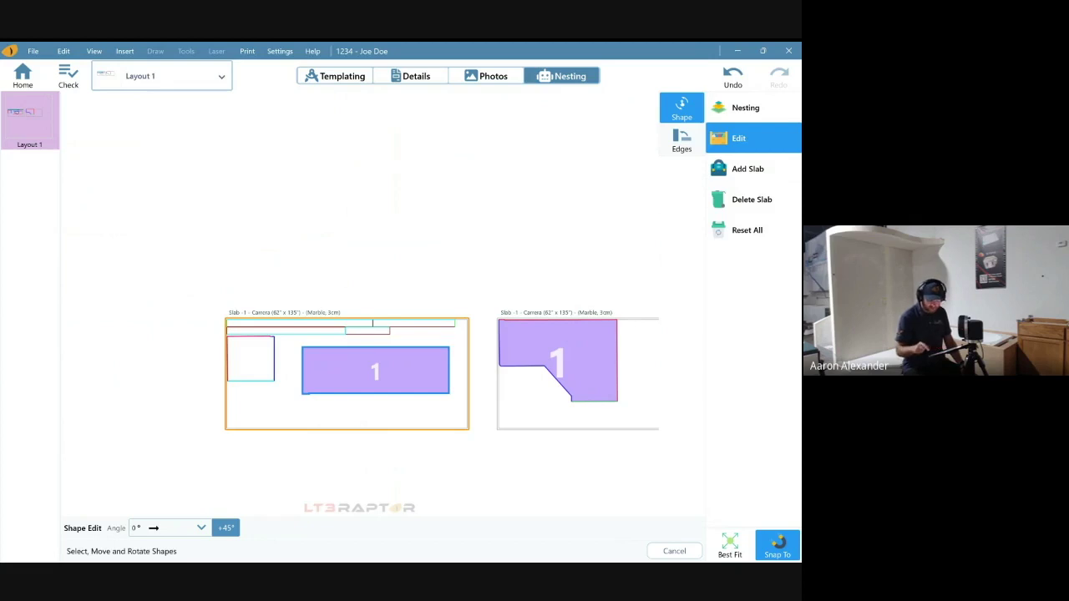
left_click(729, 544)
left_click_drag(106, 288, 587, 305)
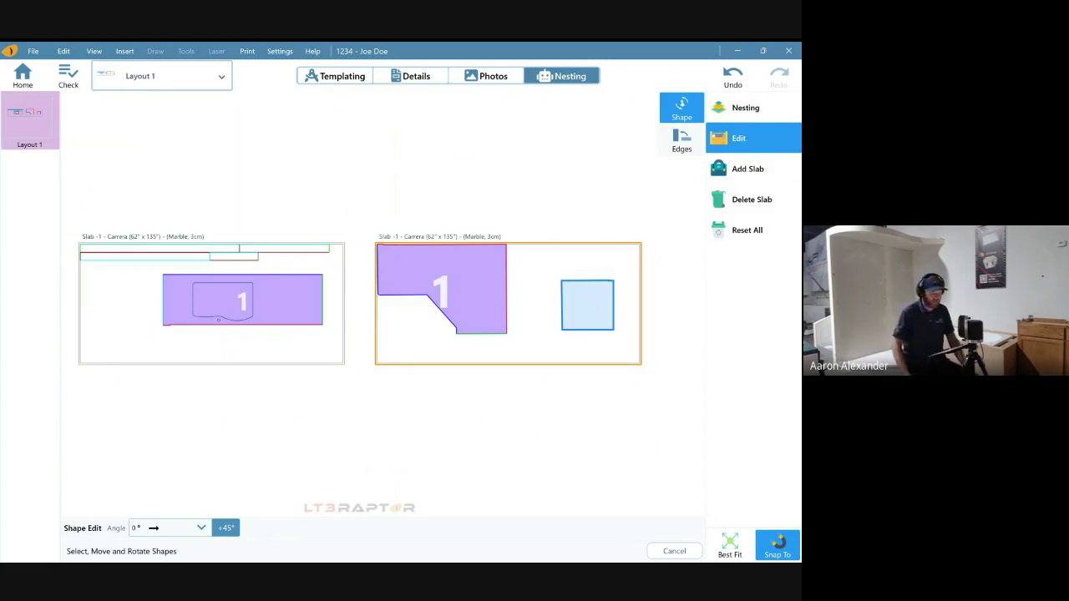
left_click(225, 528)
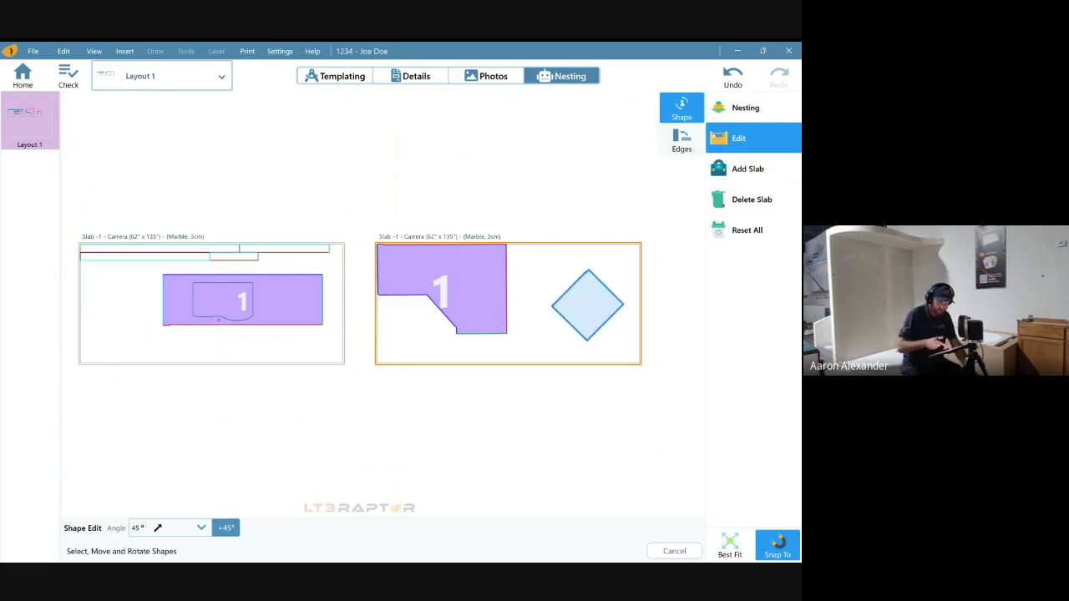
- Rotate the long piece in 45° steps and settle it back flat inside the first slab
left_click(242, 301)
left_click(225, 528)
left_click_drag(241, 298, 269, 326)
left_click(226, 528)
left_click(226, 528)
left_click(226, 528)
left_click(226, 528)
left_click(226, 528)
left_click(226, 527)
left_click(225, 528)
left_click_drag(267, 318, 203, 312)
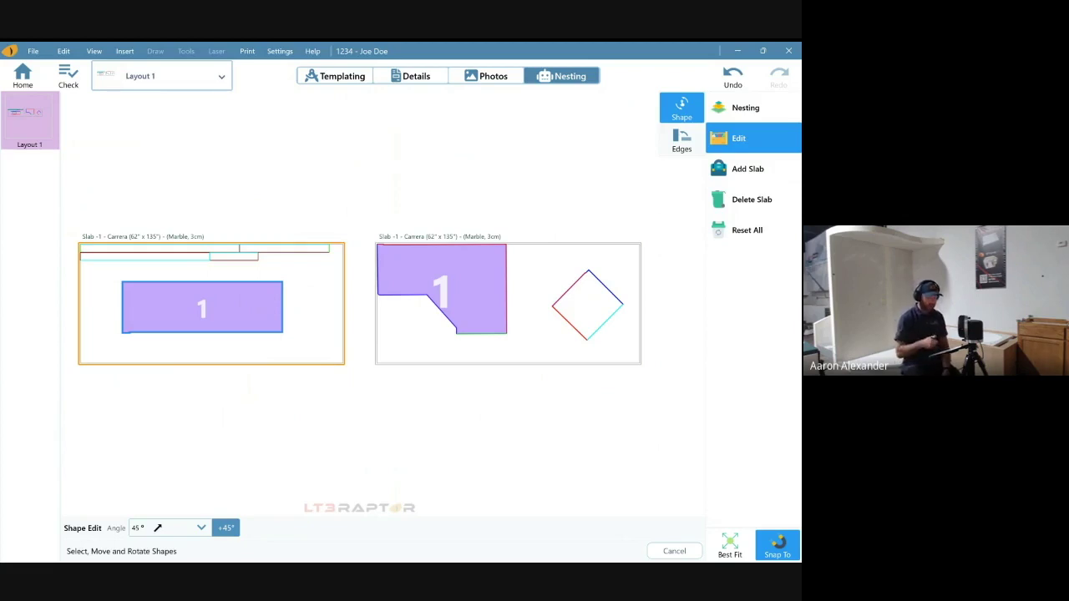
key("alt+p")
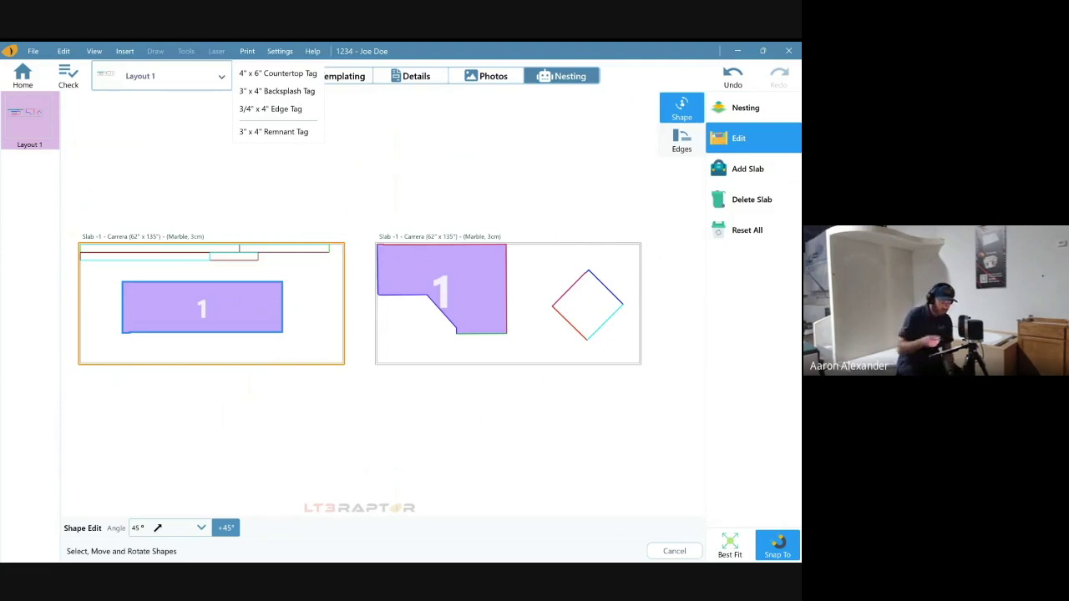
- Print 4" x 6" countertop tags for both slabs, keeping die-cut label paper
left_click(277, 74)
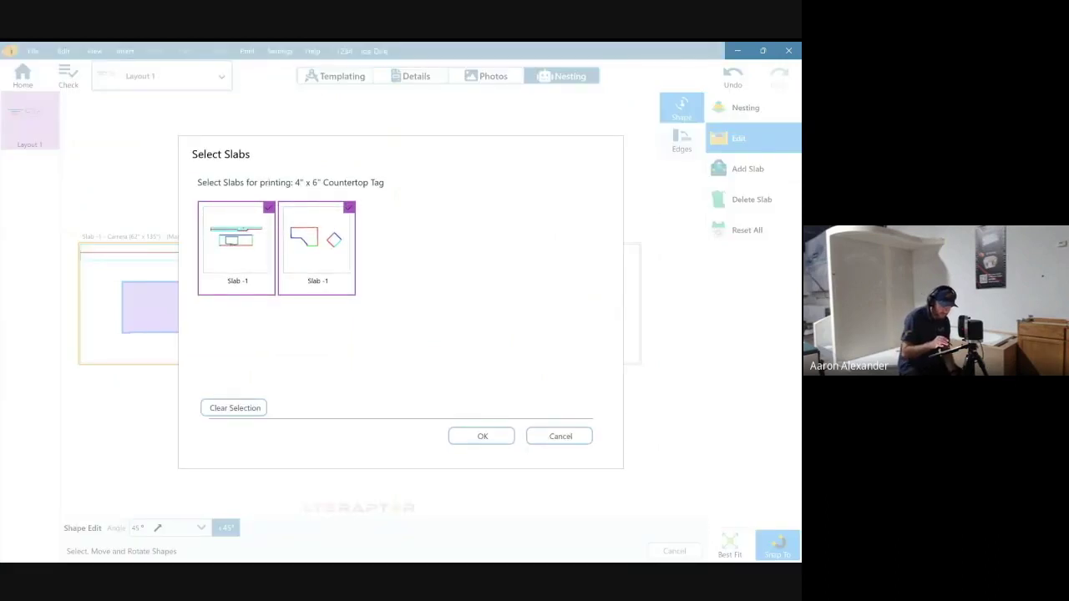
left_click(481, 436)
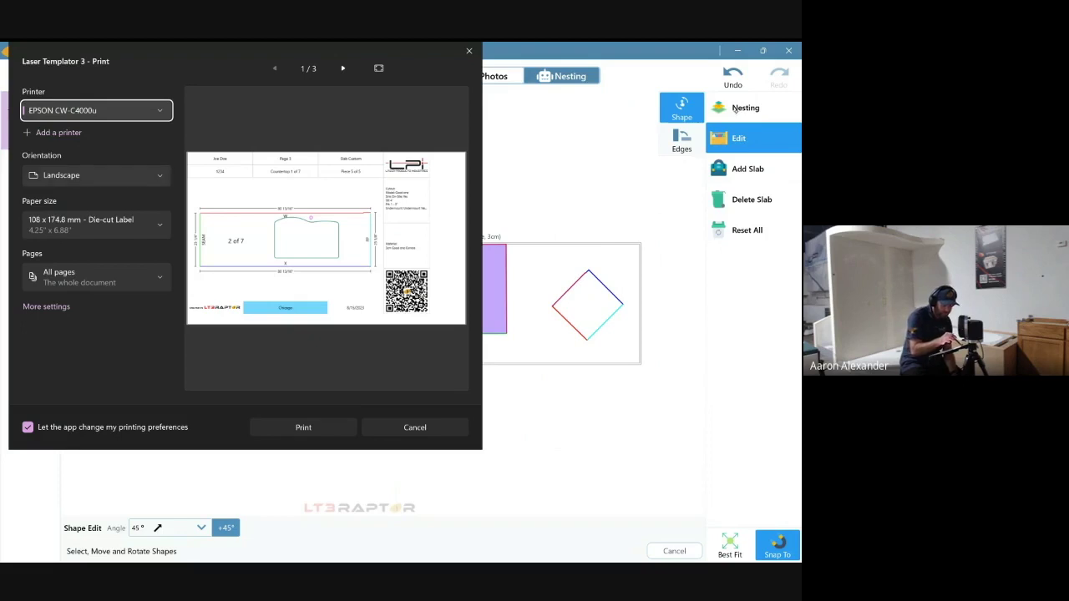
left_click(96, 219)
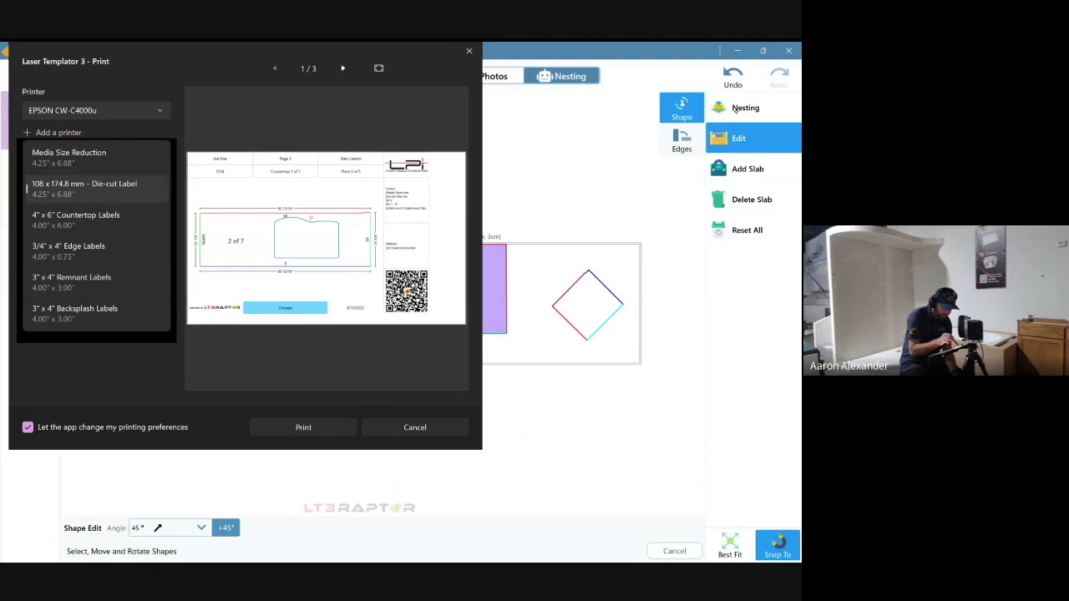
key("Escape")
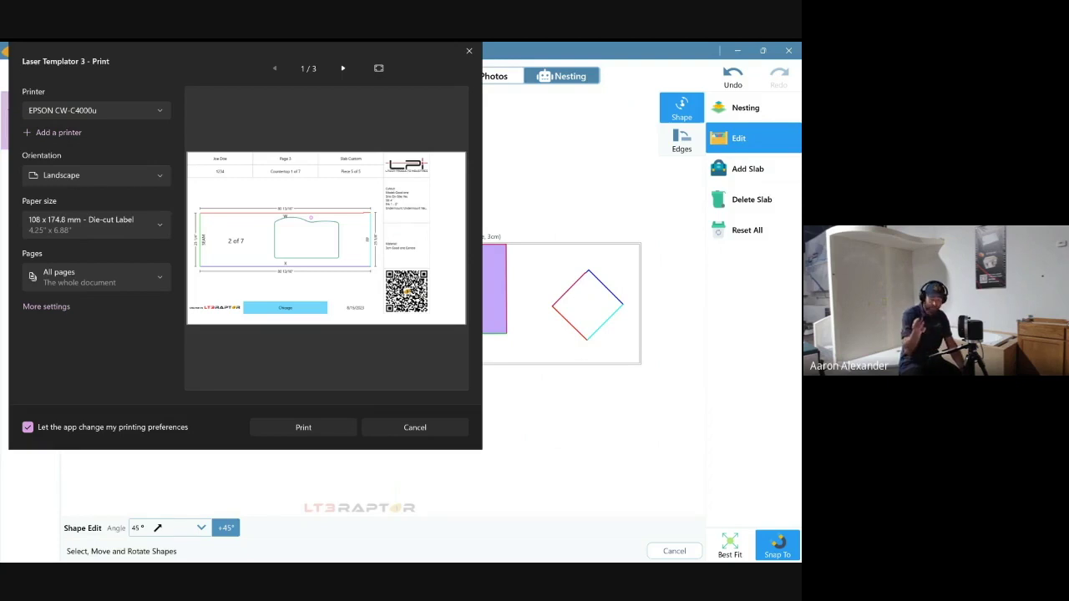
- Browse the tag print preview through the last page, then close it without printing
scroll(326, 238, "up", 5, "ctrl")
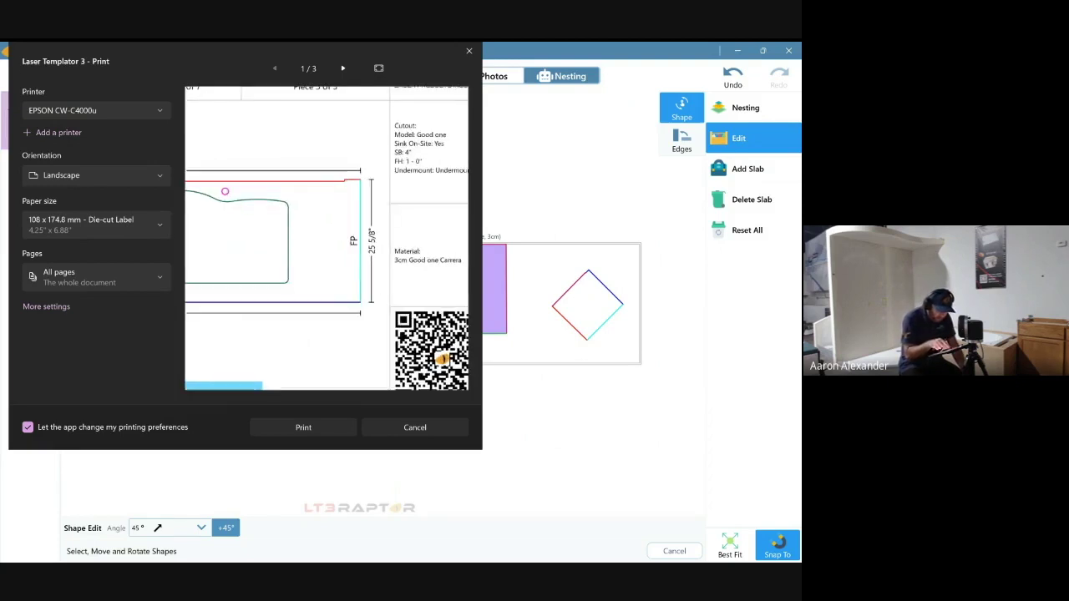
scroll(326, 238, "left", 5)
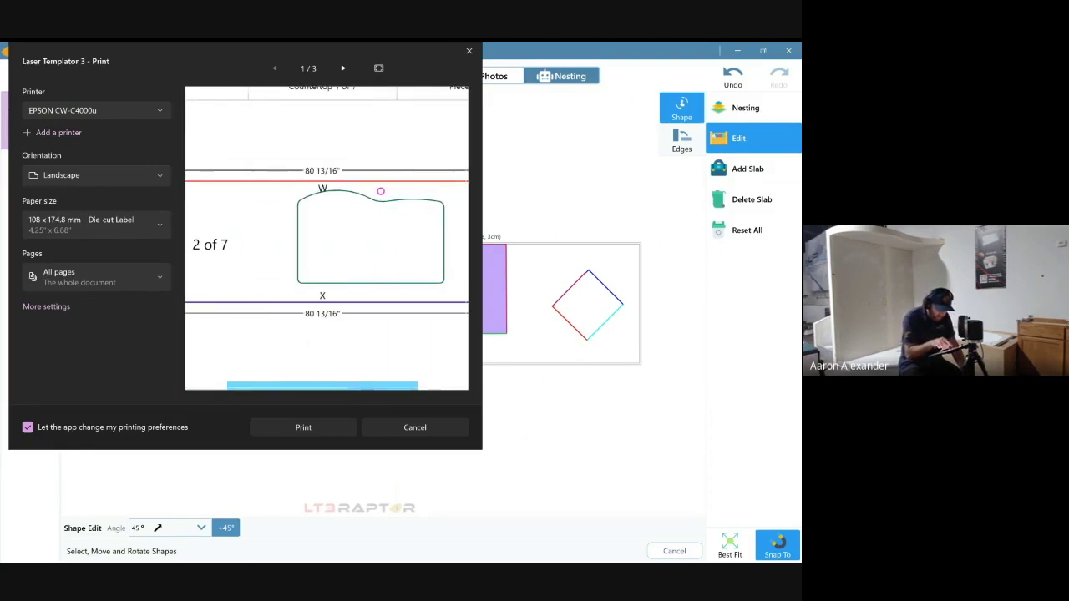
scroll(326, 238, "right", 5)
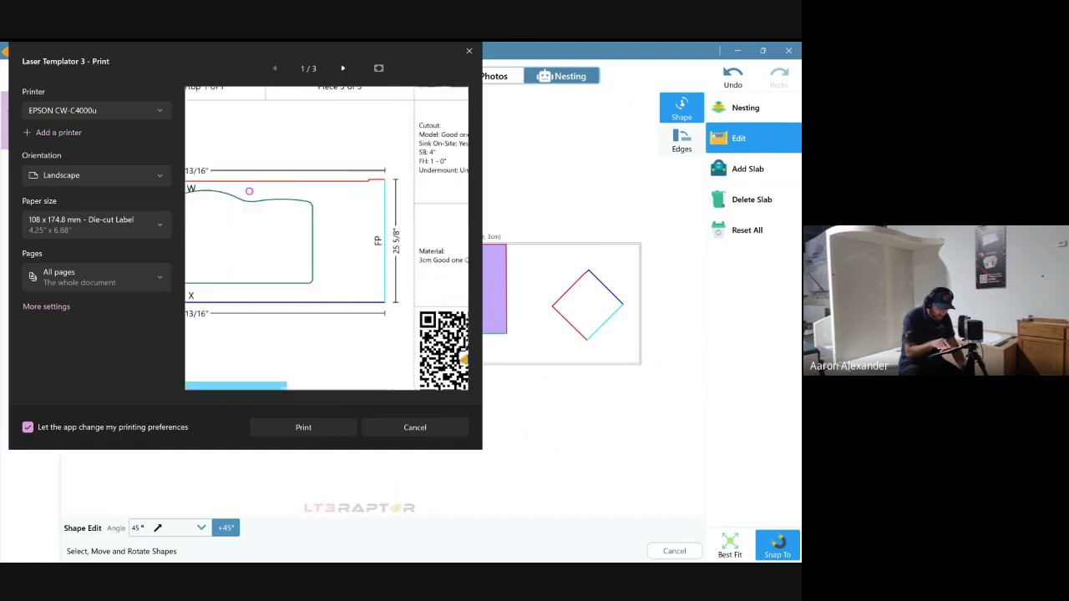
scroll(326, 238, "down", 2, "ctrl")
scroll(326, 238, "up", 3, "ctrl")
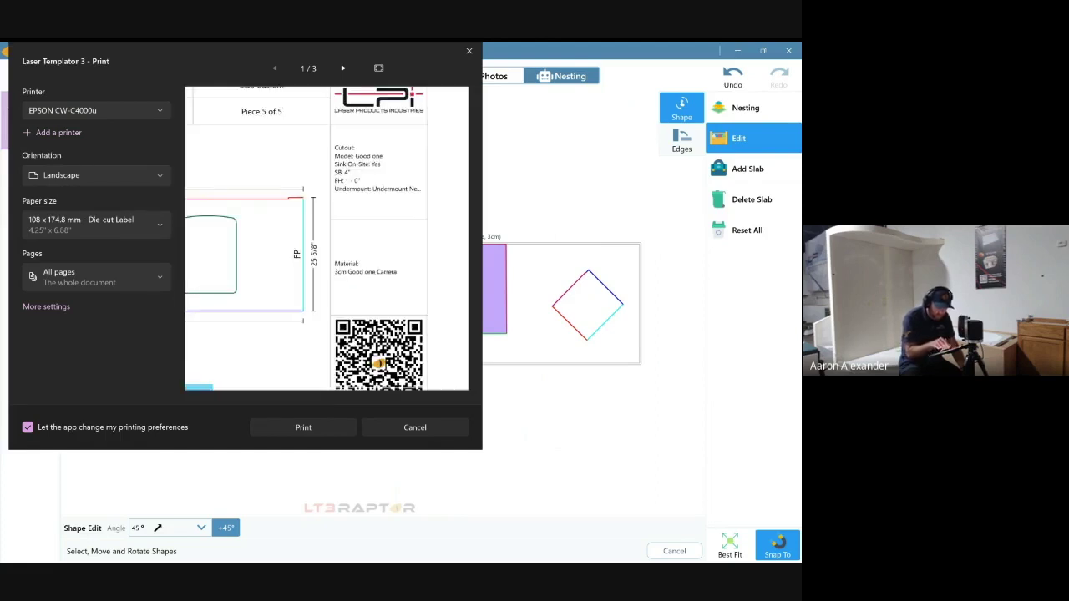
scroll(326, 238, "up", 1)
scroll(326, 238, "left", 3)
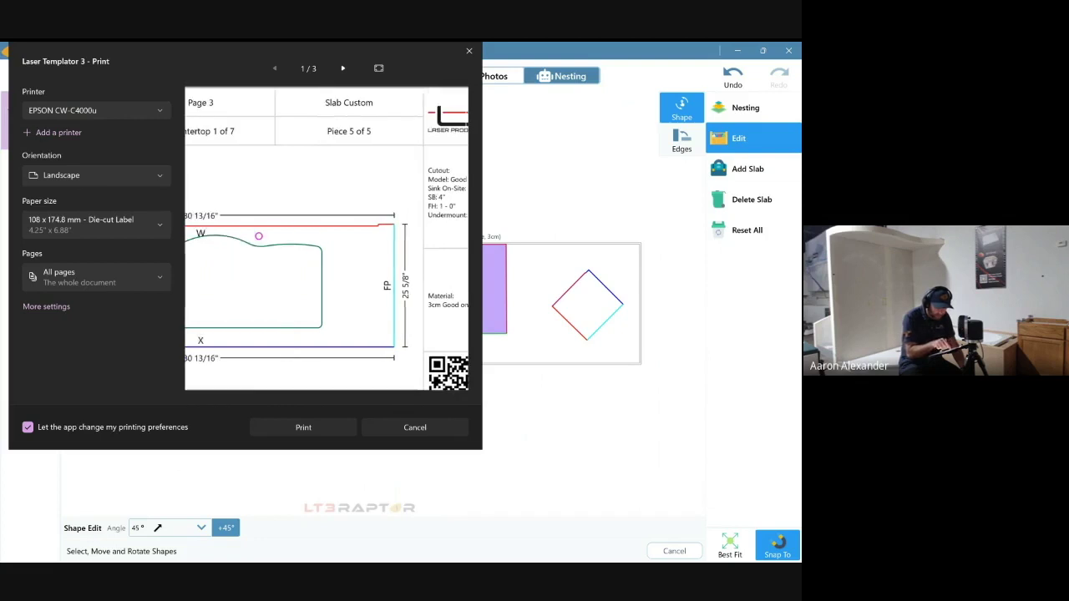
scroll(325, 238, "down", 2, "ctrl")
scroll(326, 238, "down", 1, "ctrl")
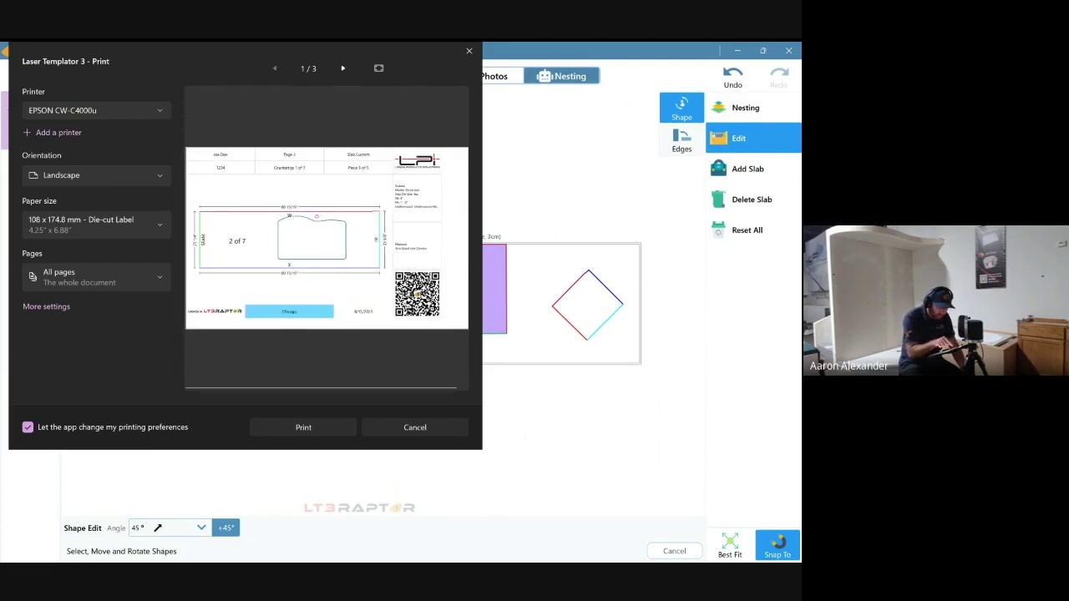
scroll(325, 238, "down", 1, "ctrl")
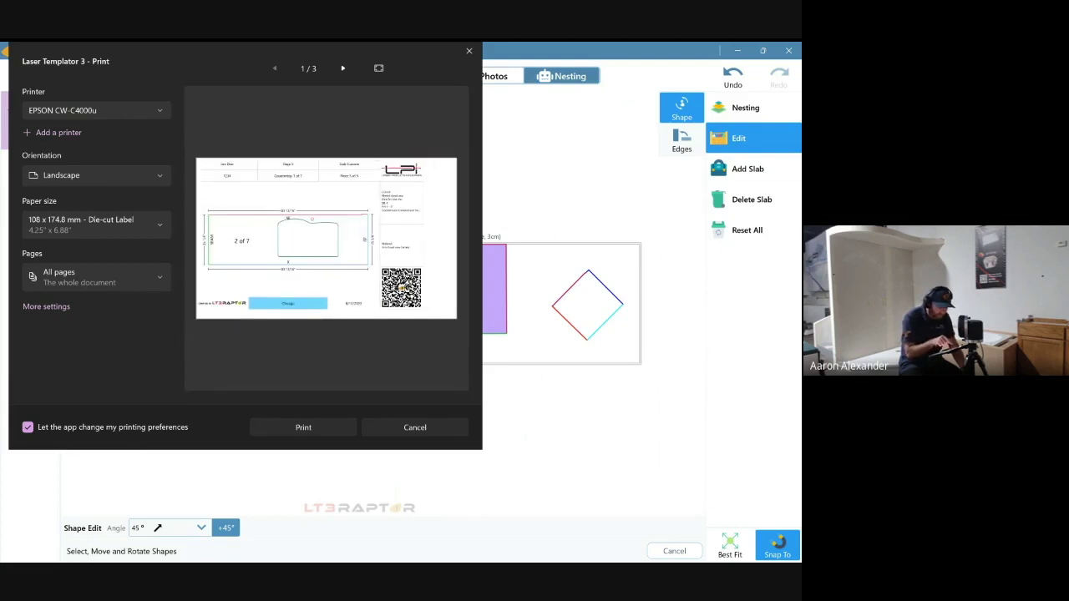
scroll(326, 238, "down", 1)
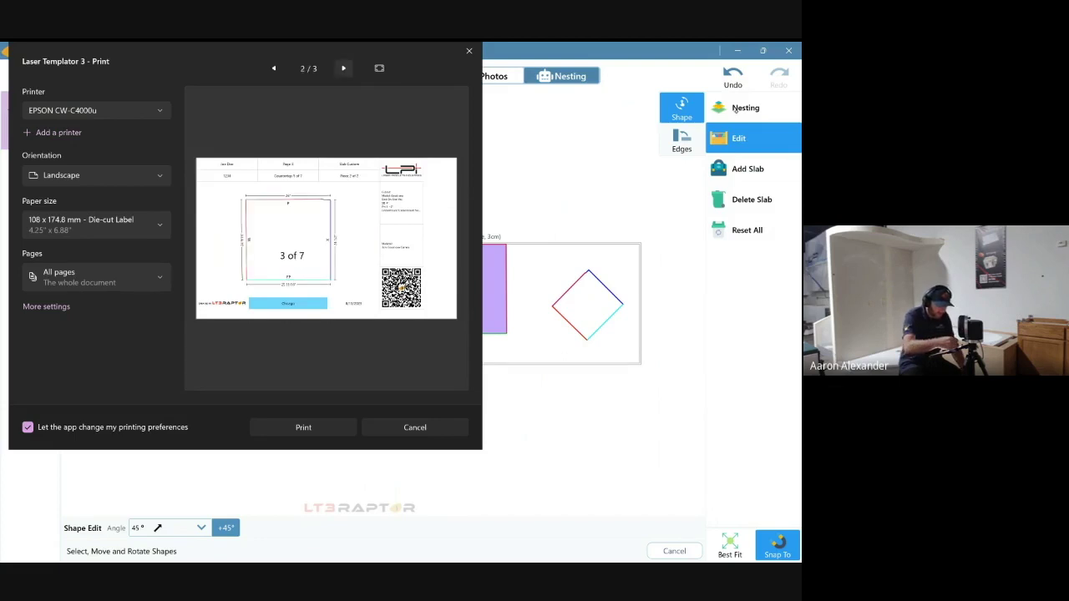
left_click(343, 68)
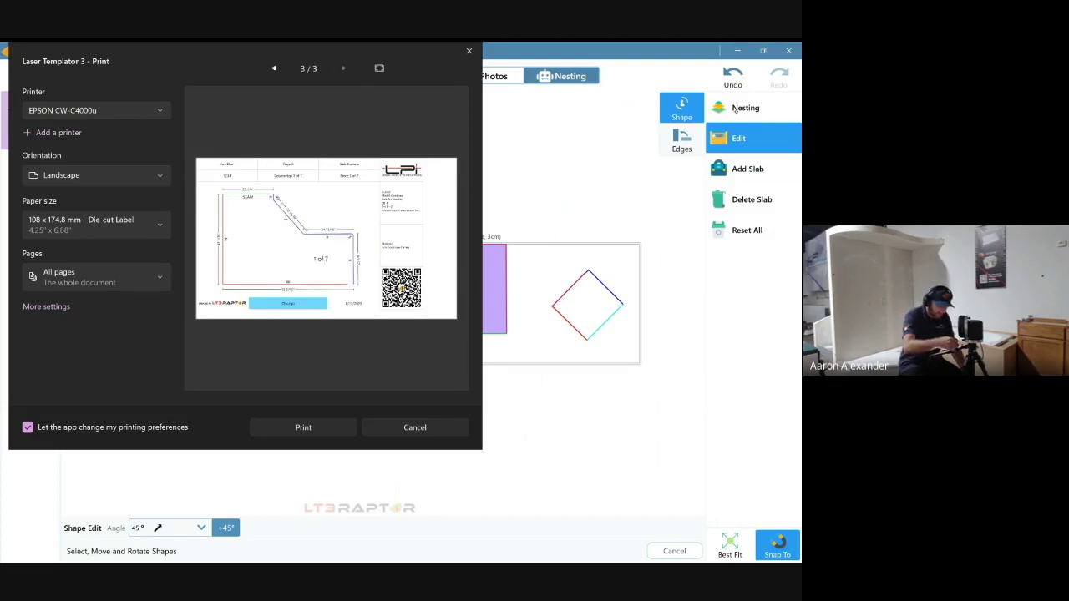
scroll(326, 238, "up", 1)
scroll(326, 238, "up", 1)
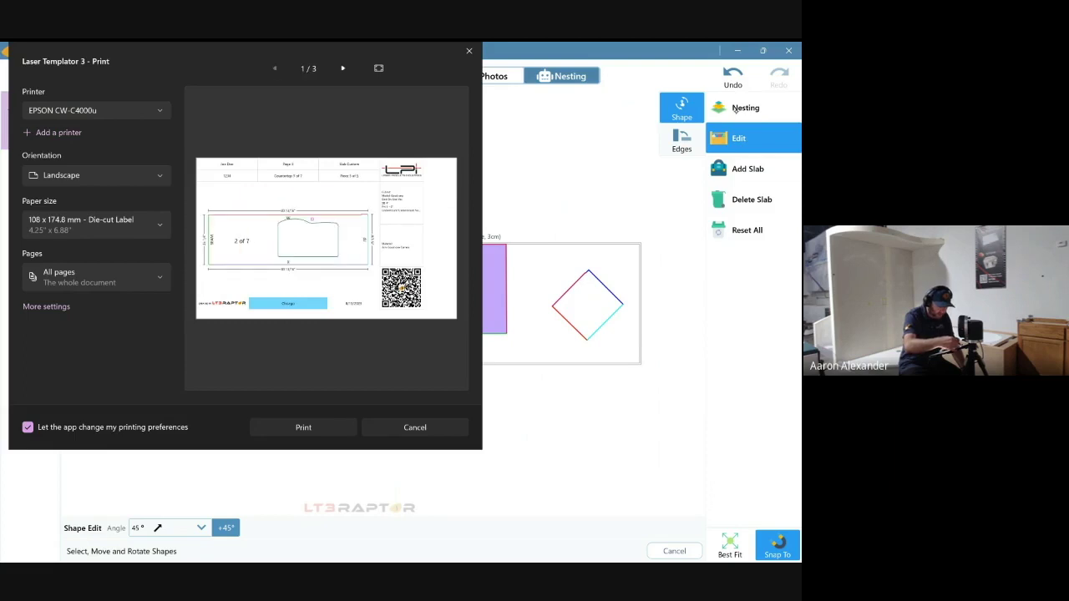
scroll(325, 238, "down", 2)
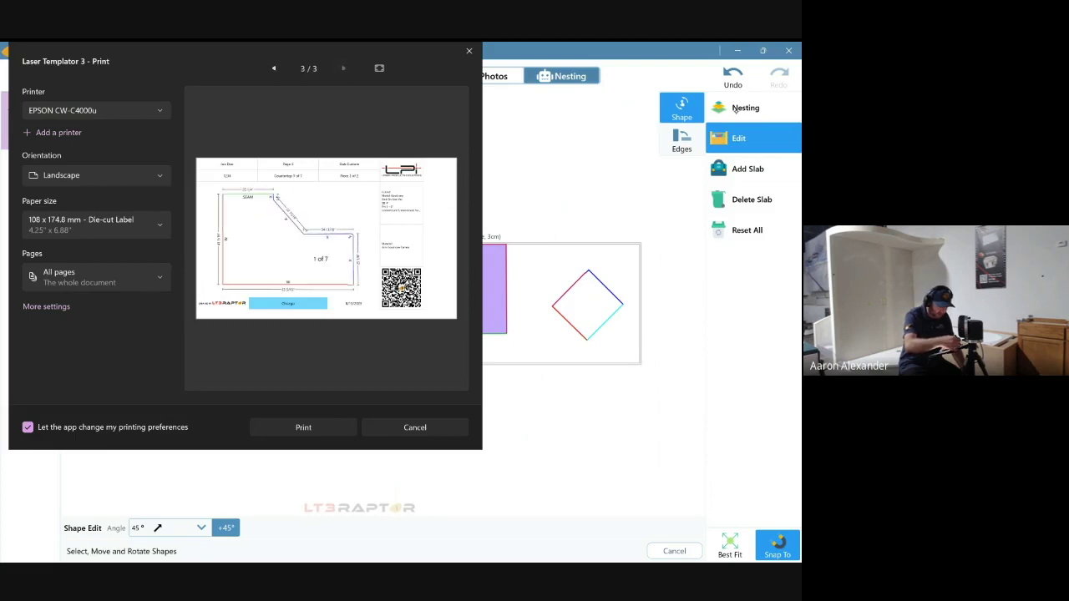
scroll(326, 238, "up", 2)
scroll(325, 238, "down", 2)
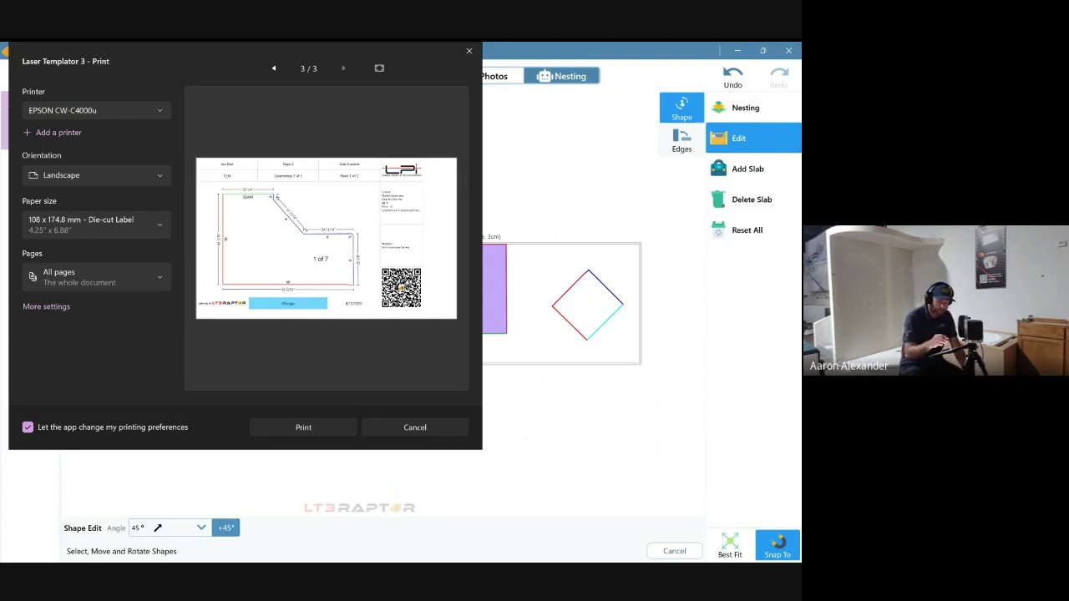
left_click(469, 51)
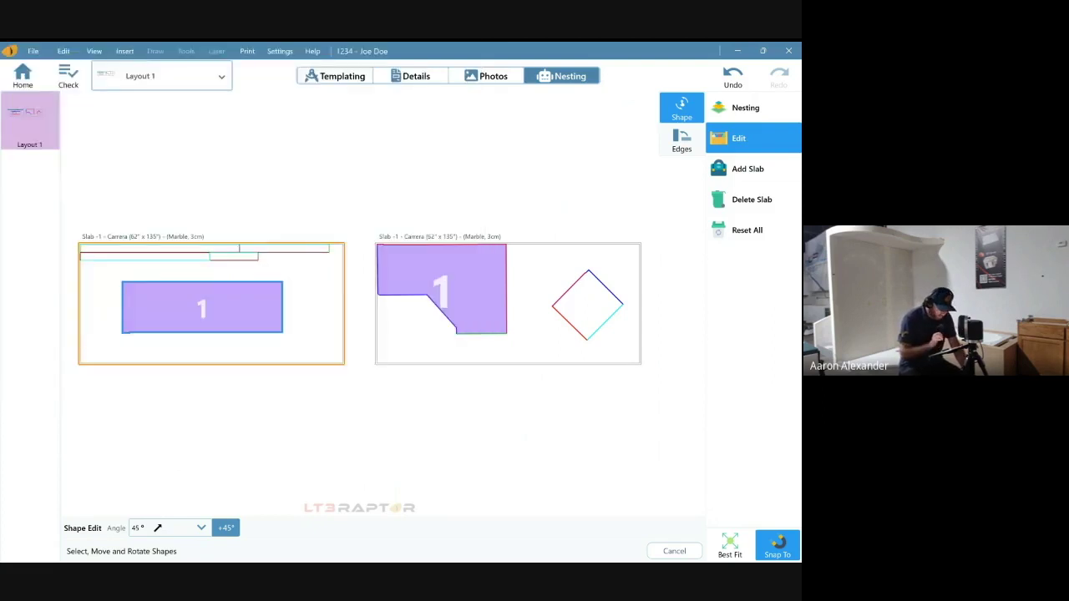
left_click(247, 51)
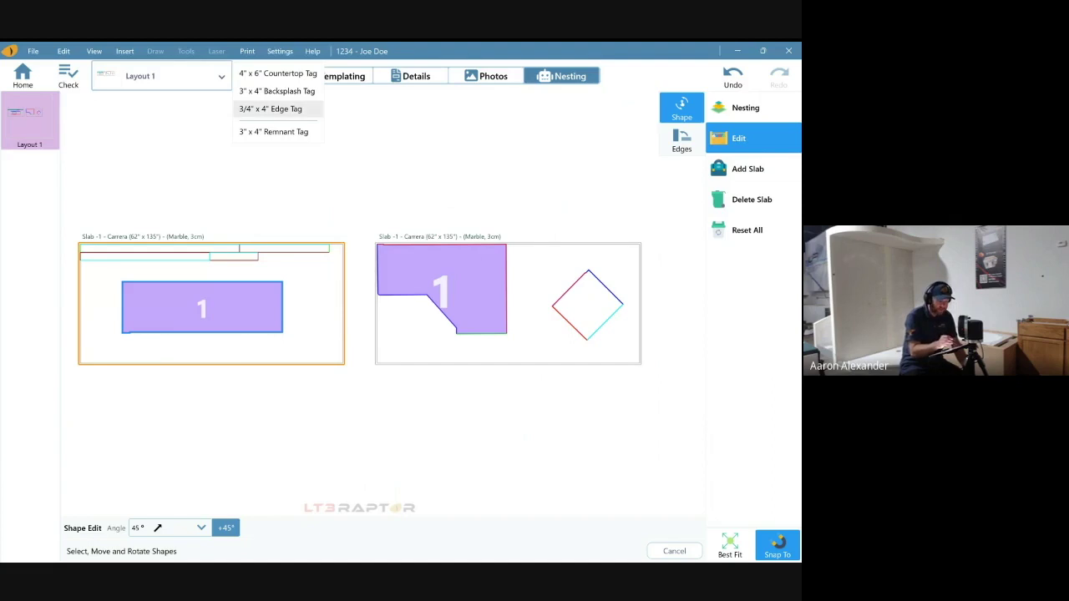
left_click(270, 108)
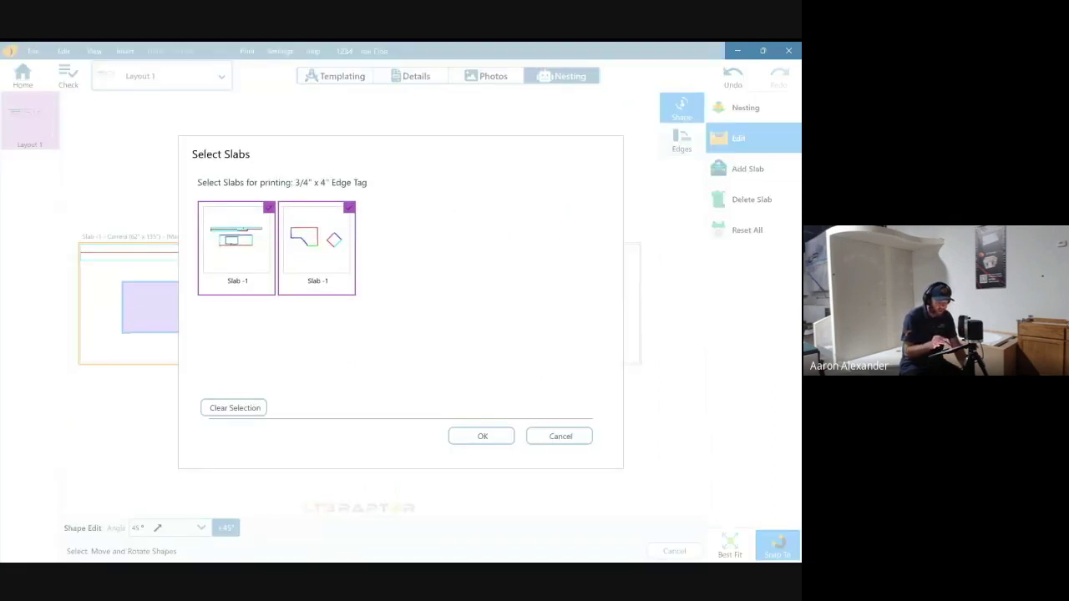
left_click(482, 436)
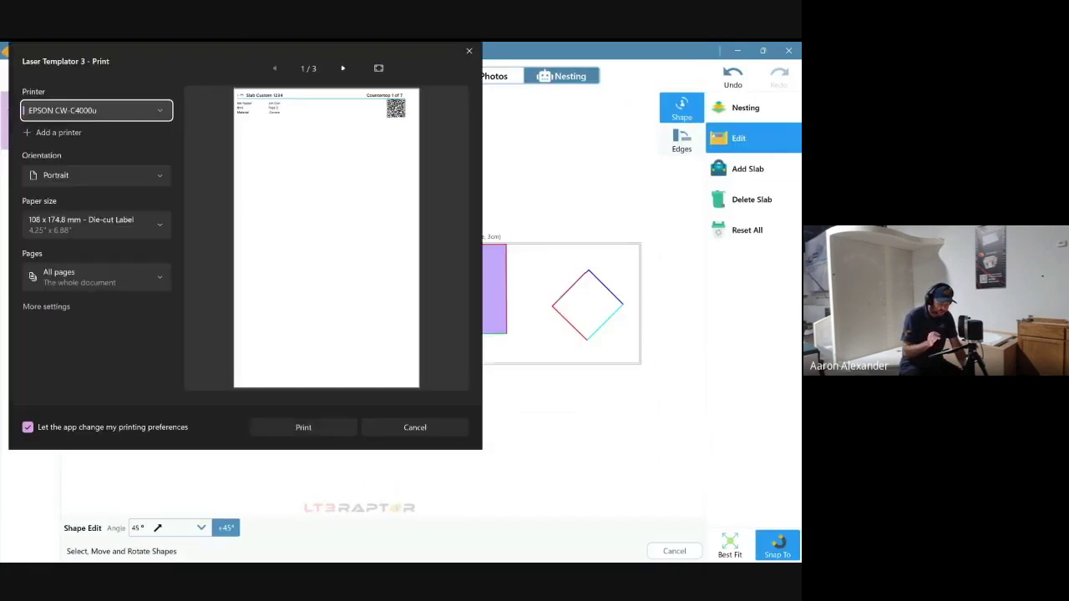
left_click(343, 68)
left_click(342, 67)
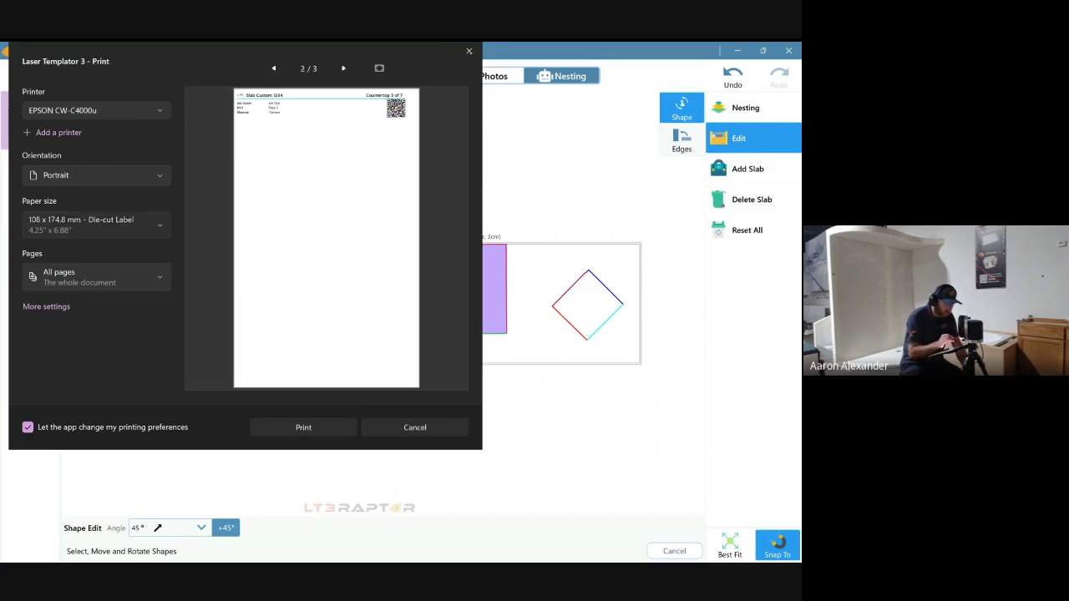
left_click(96, 223)
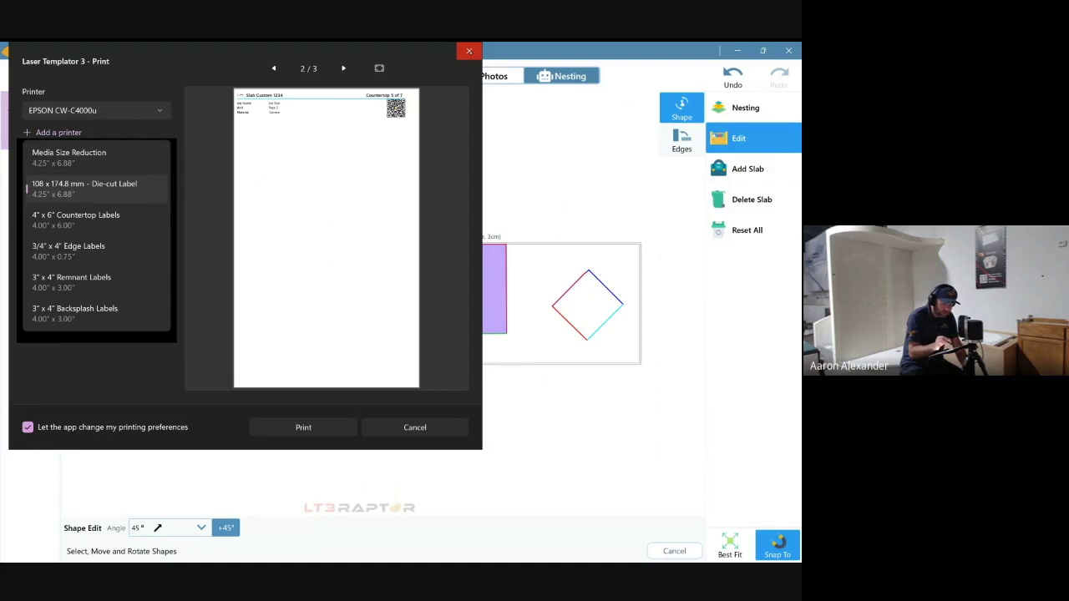
left_click(469, 51)
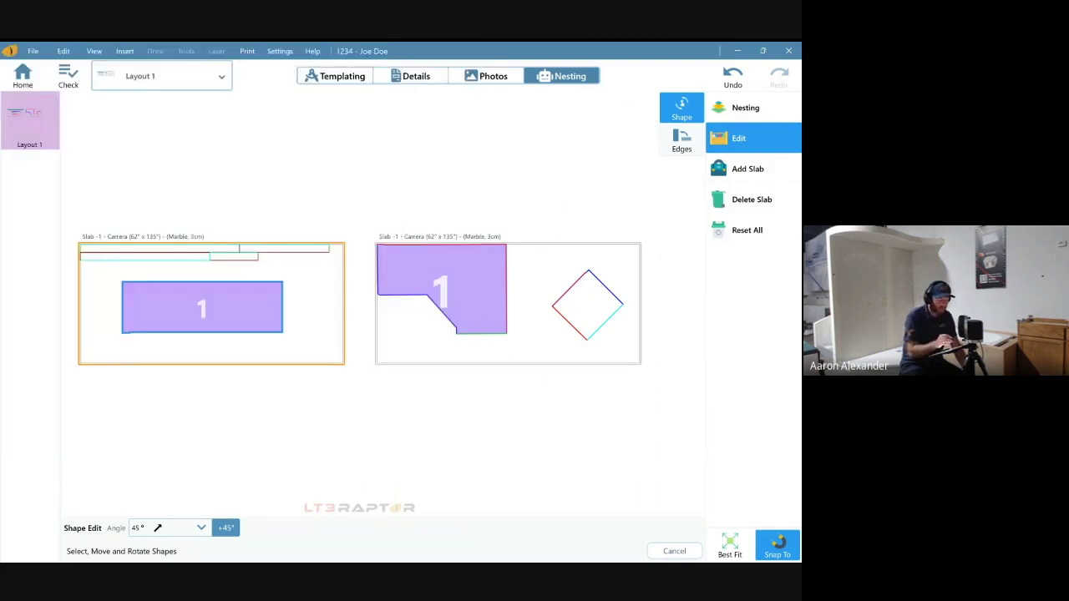
left_click(247, 50)
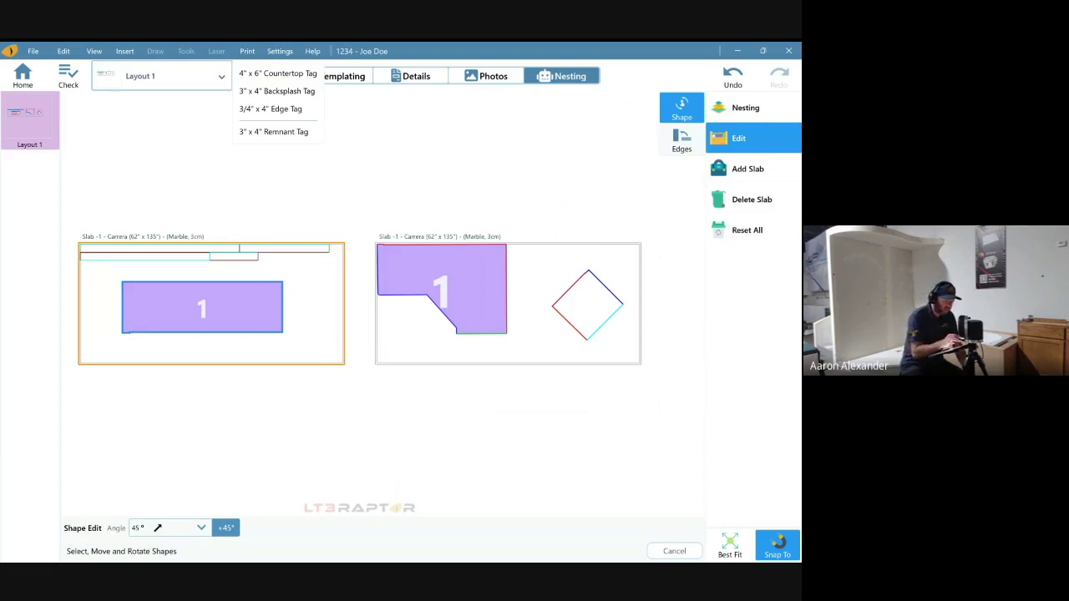
- Leave the print menu for the template drawing, then return to the Home job list
key("Right")
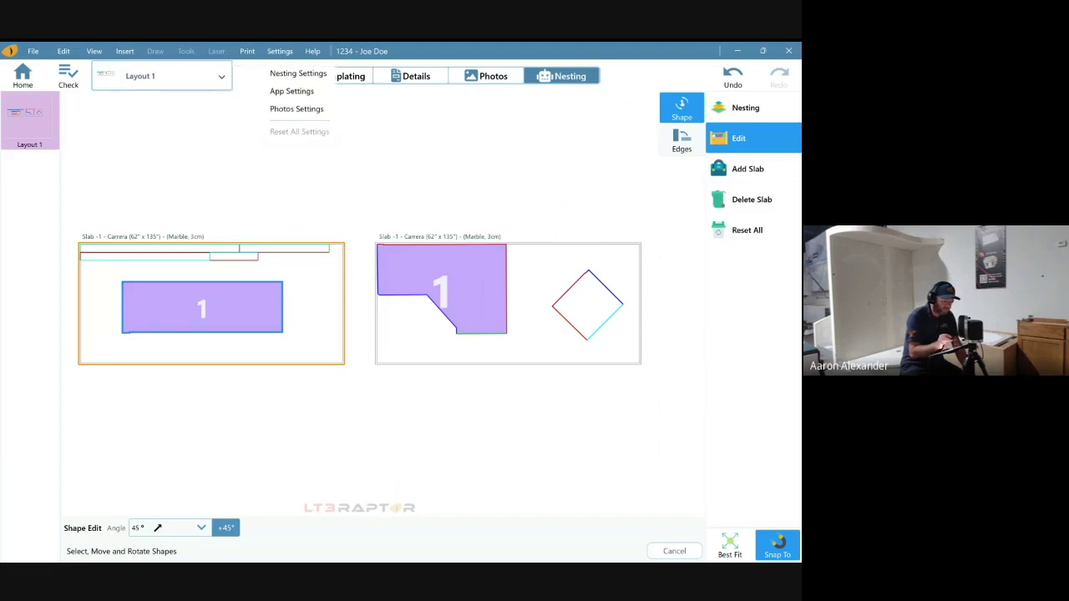
key("Escape")
left_click(334, 76)
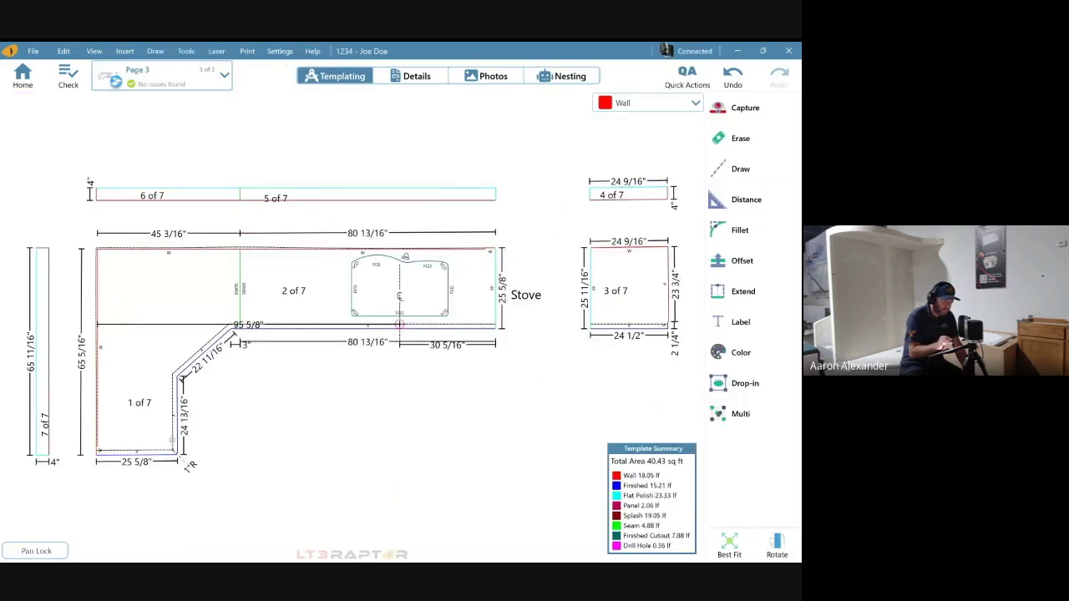
left_click(22, 76)
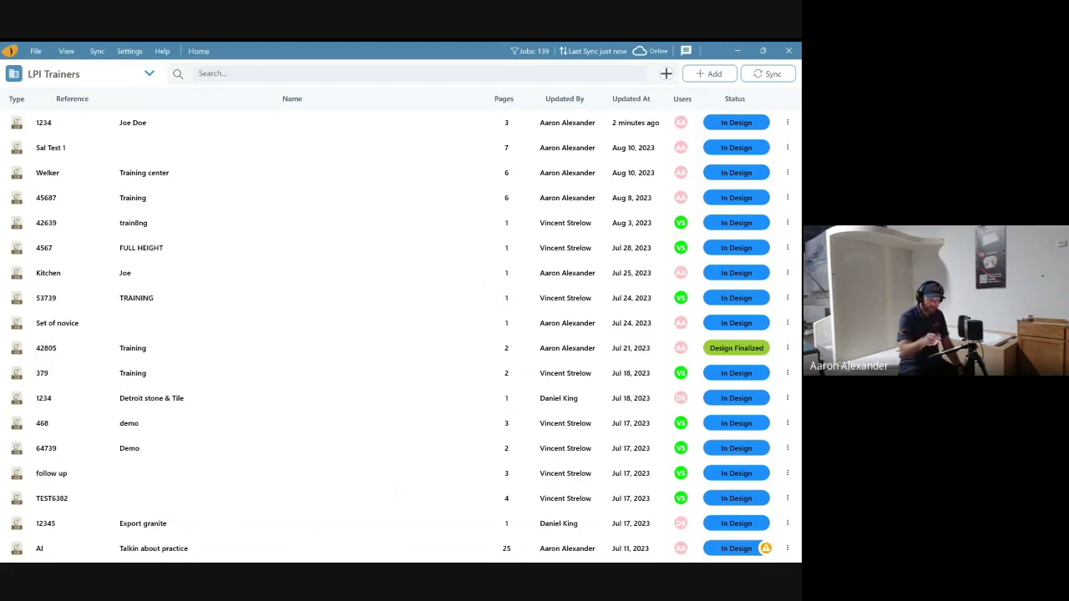
- Reopen the top countertop job and start the File > Save To Folder archive export
double_click(133, 123)
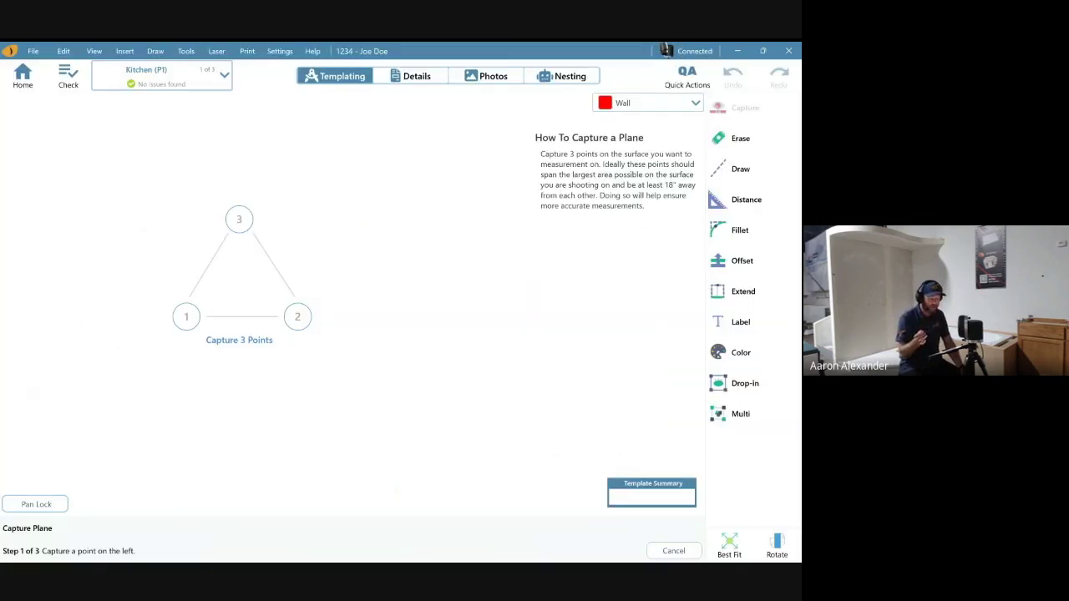
key("alt+f")
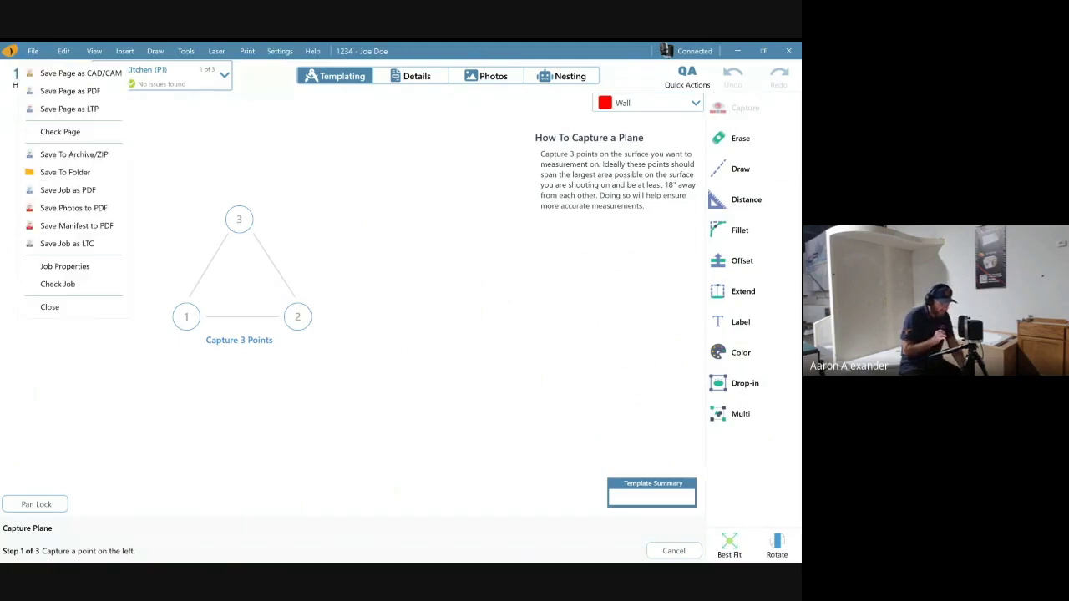
key("Down")
key("Down")
key("Down")
key("Down")
key("Down")
key("Down")
key("Return")
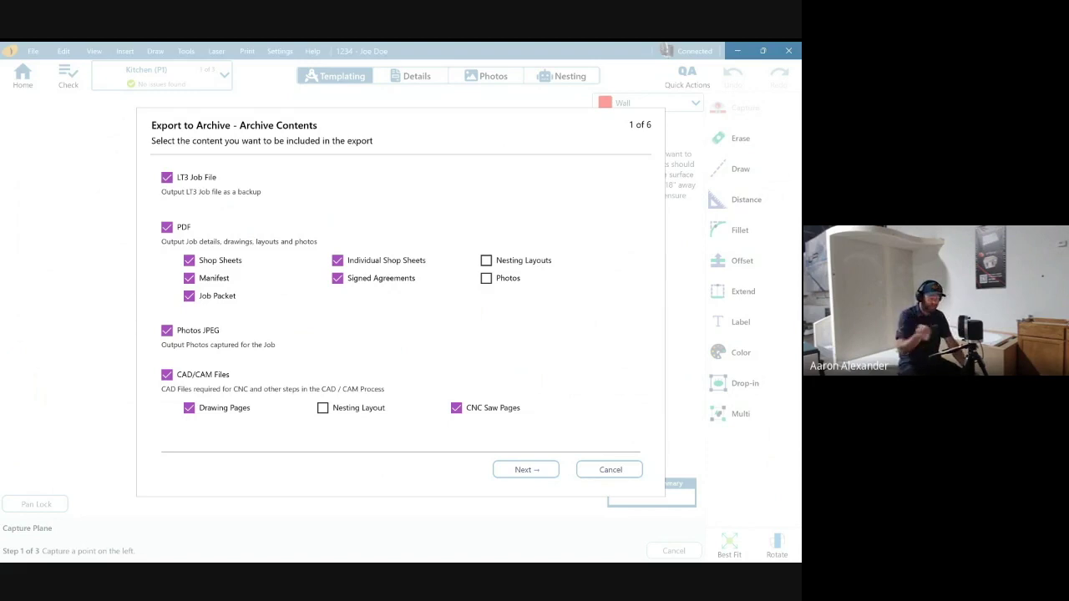
- Include Nesting Layouts and Photos as PDF plus the CAD/CAM Nesting Layout, excluding drawing pages
left_click(486, 259)
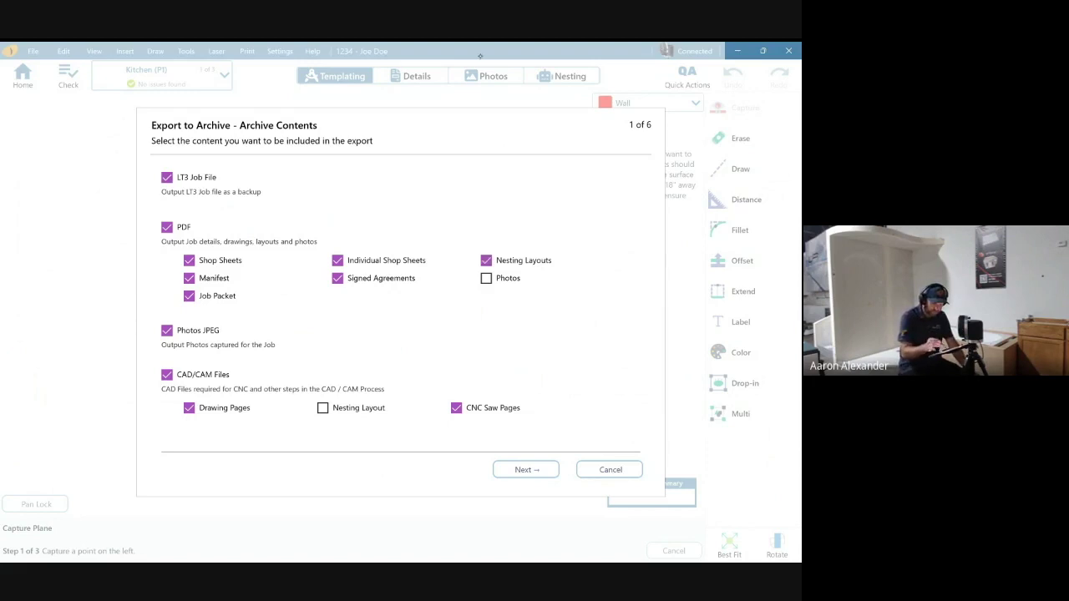
left_click(486, 278)
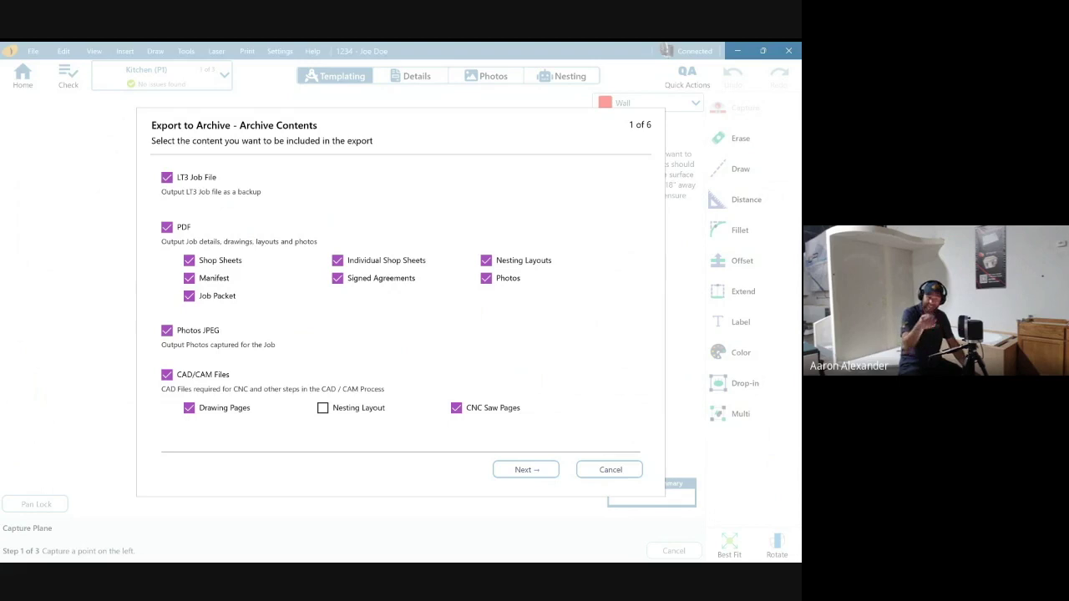
left_click(322, 408)
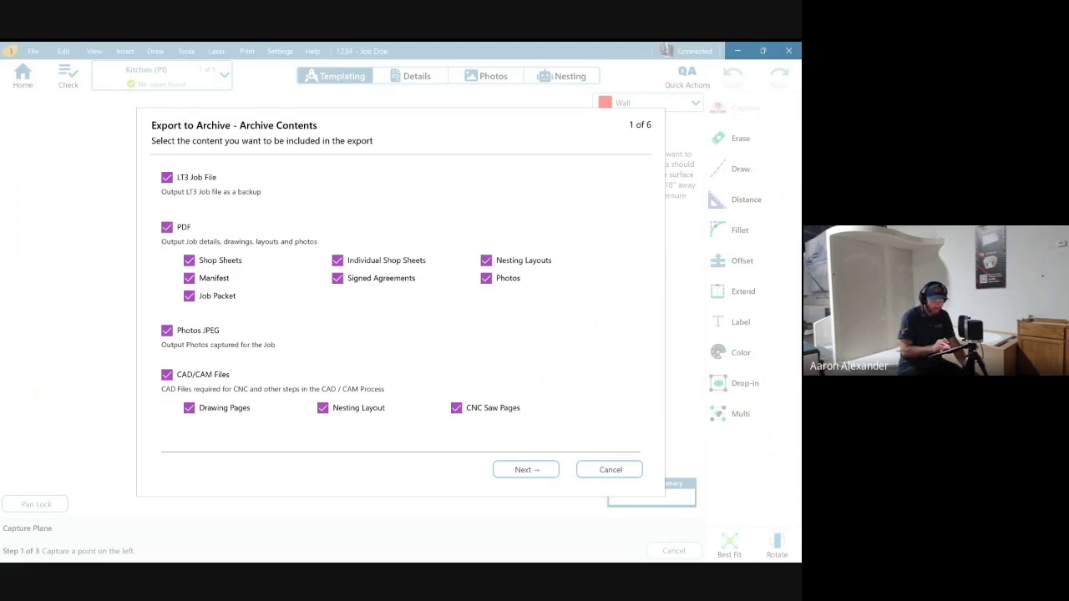
left_click(486, 278)
left_click(486, 278)
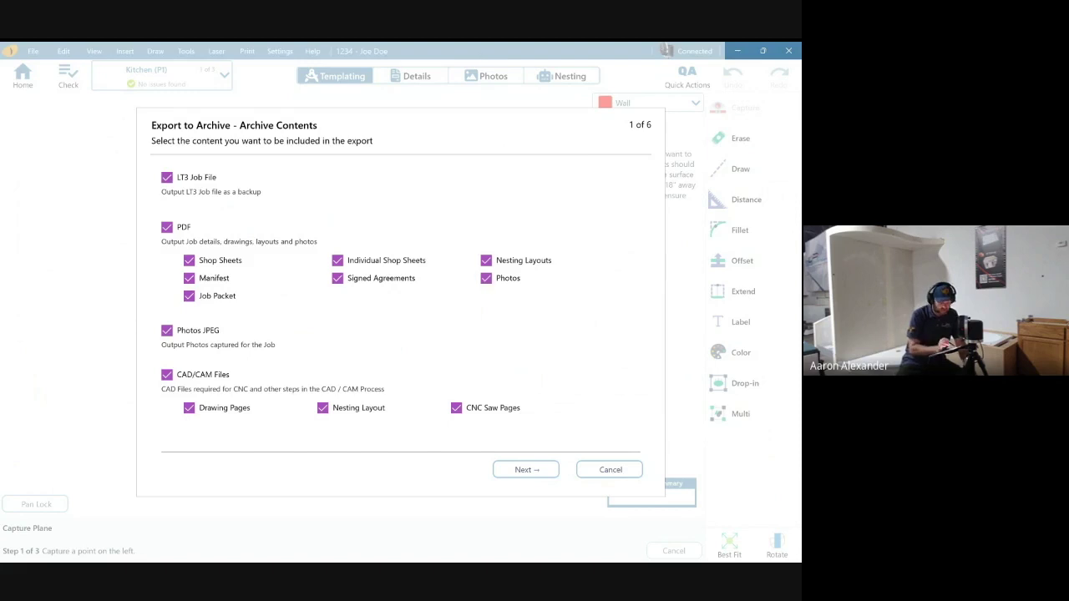
double_click(167, 330)
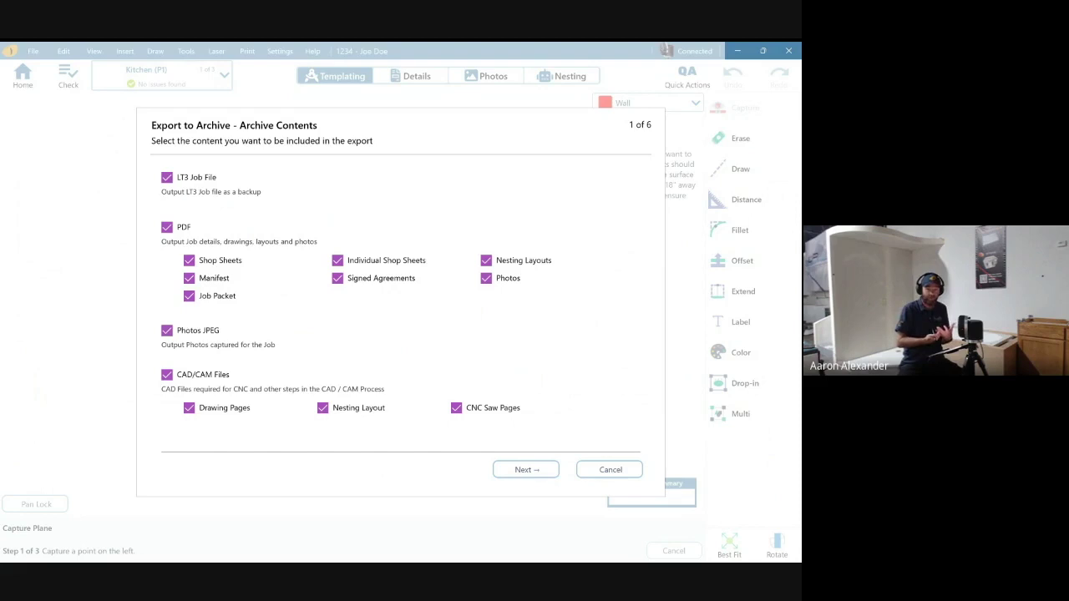
left_click(189, 407)
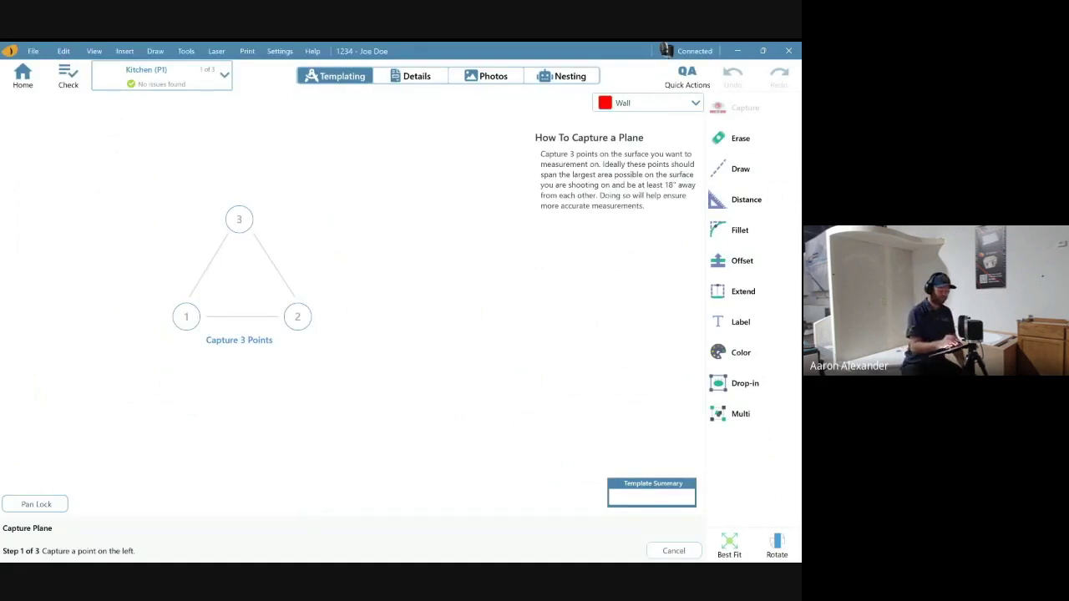
- Switch to Page 3 of the job and start a new CNC saw page
left_click(224, 75)
left_click(180, 152)
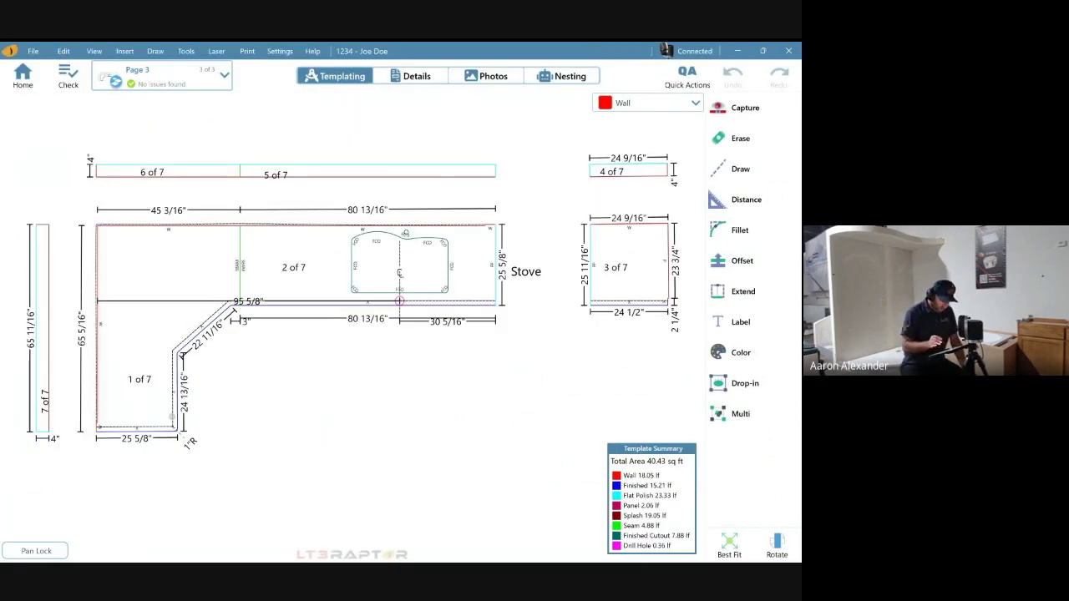
left_click(224, 75)
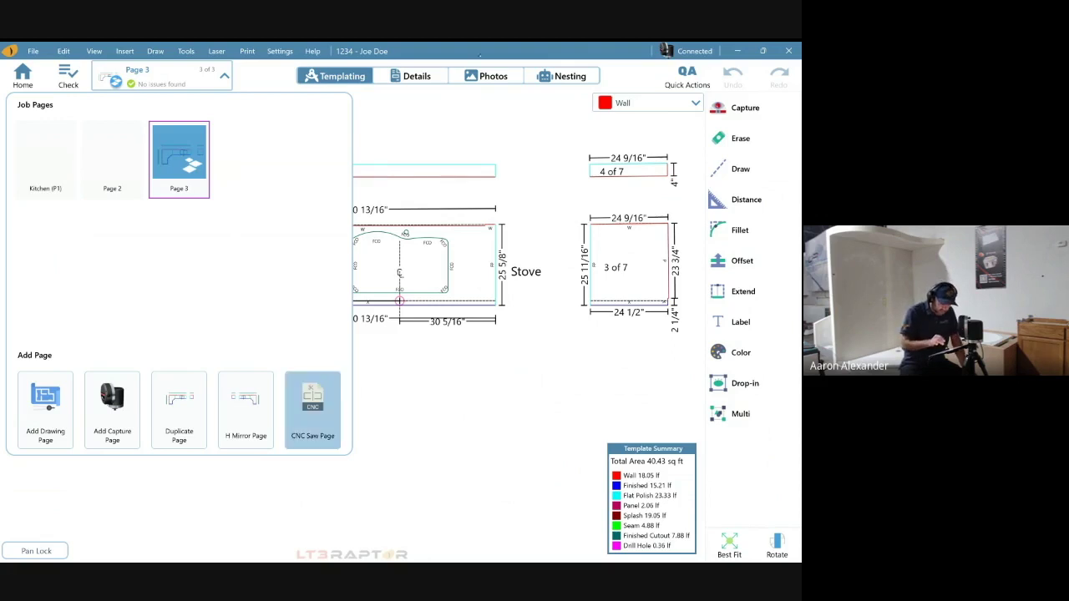
left_click(312, 409)
- Leave out the Kitchen and Page 2 pages, then set CNC output to As Polyline
left_click(256, 213)
left_click(189, 213)
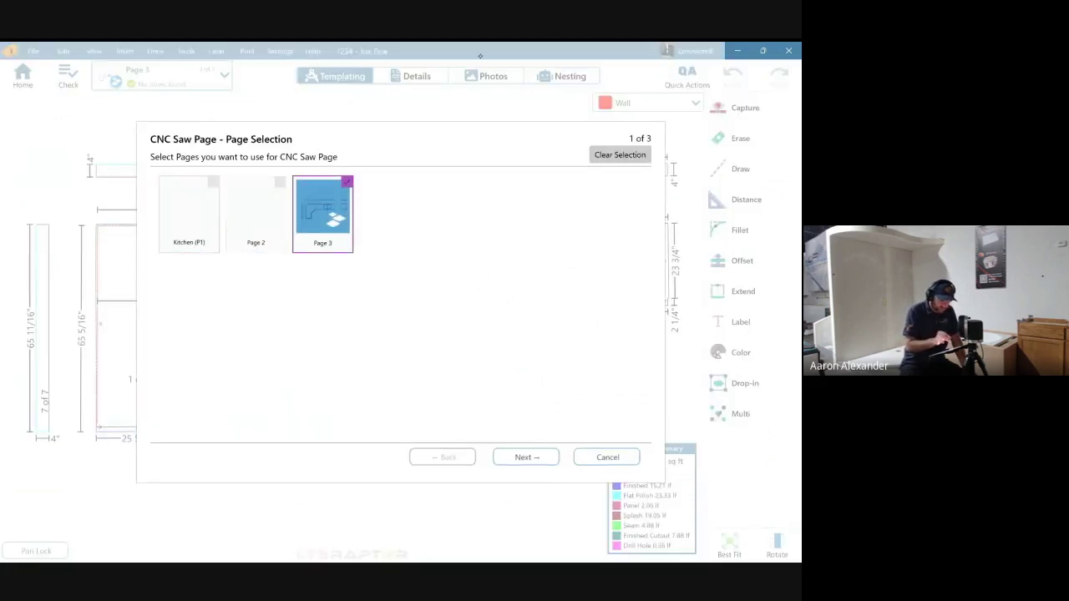
left_click(526, 456)
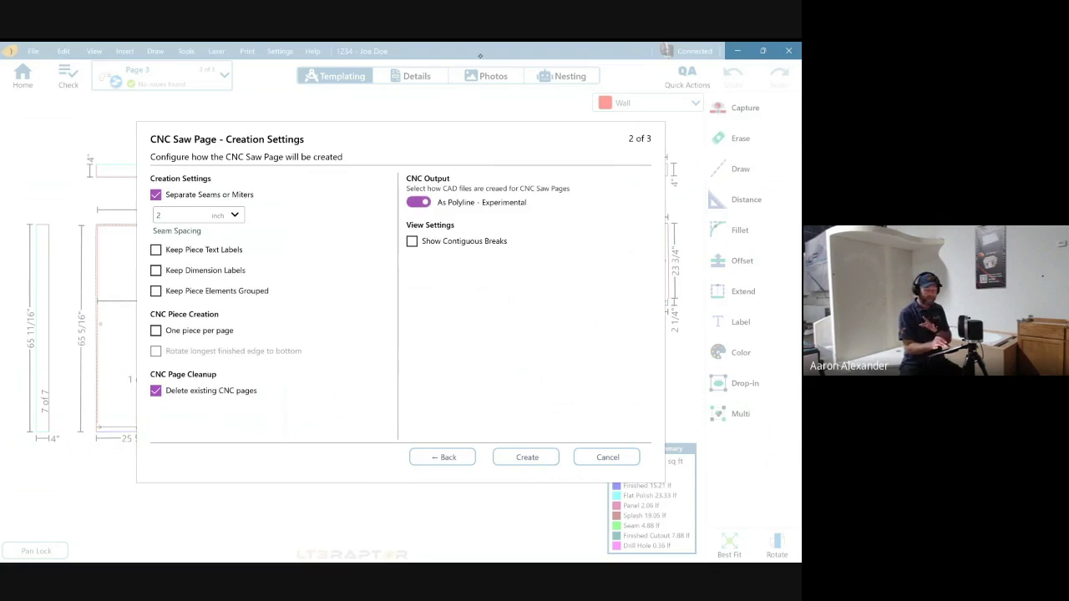
left_click(418, 202)
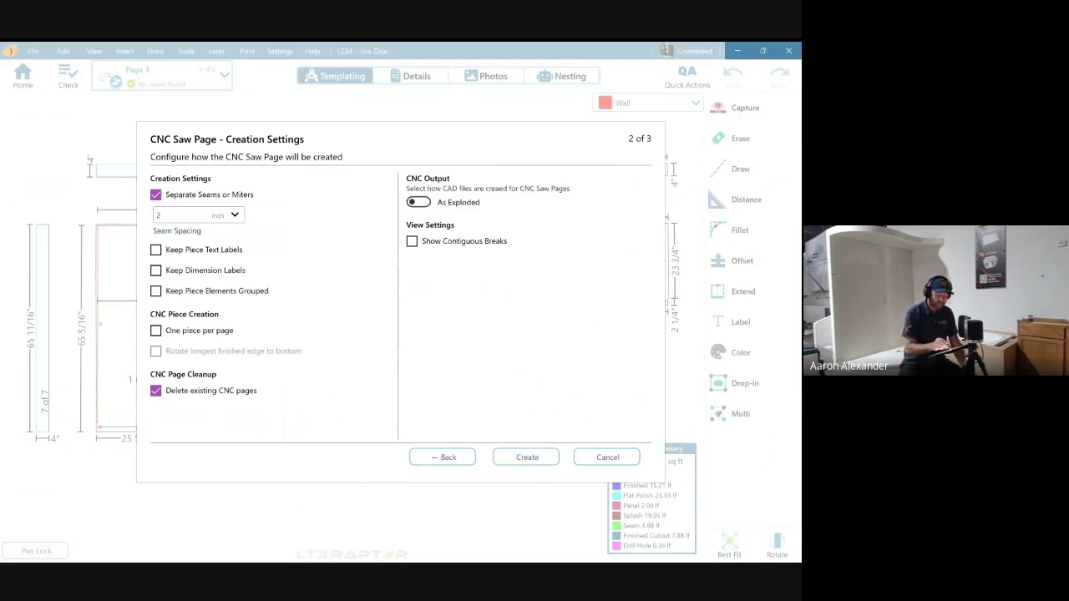
left_click(419, 202)
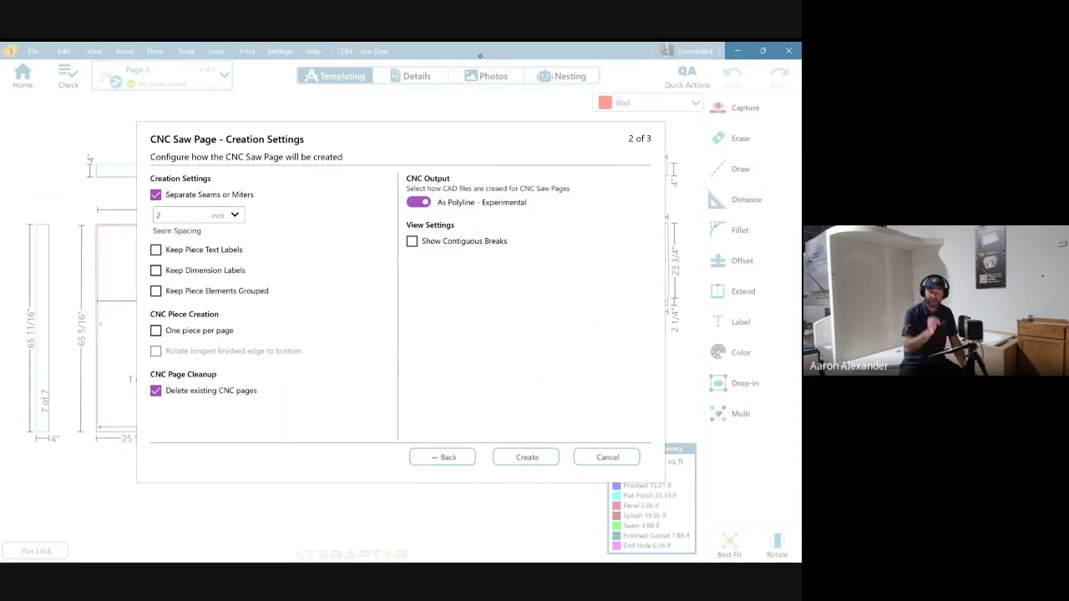
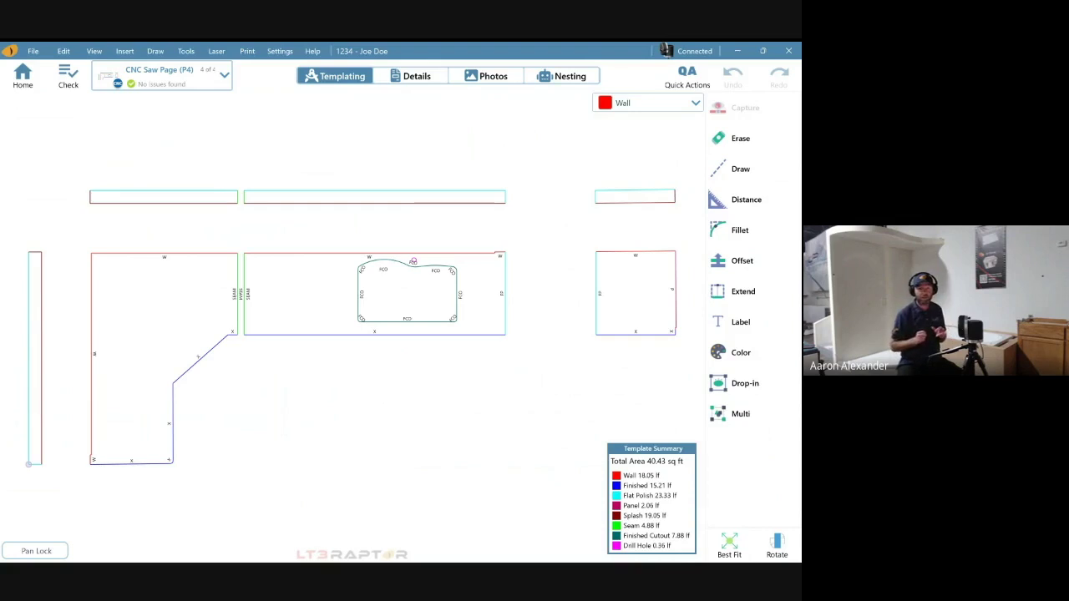
- View Page 3, then return to the CNC Saw Page (P4) and bring up the File menu
left_click(223, 75)
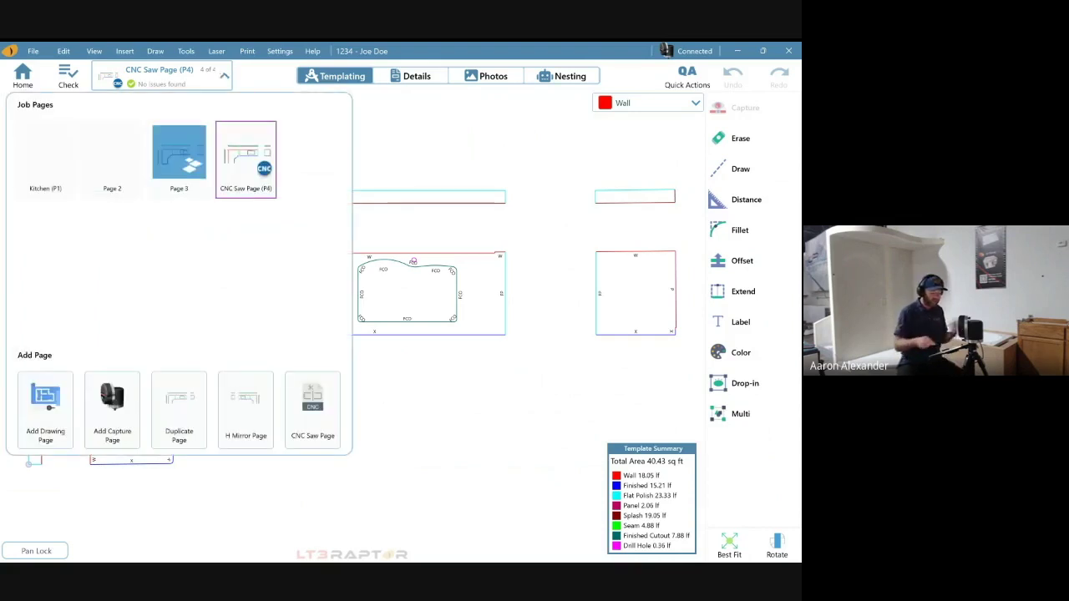
left_click(179, 152)
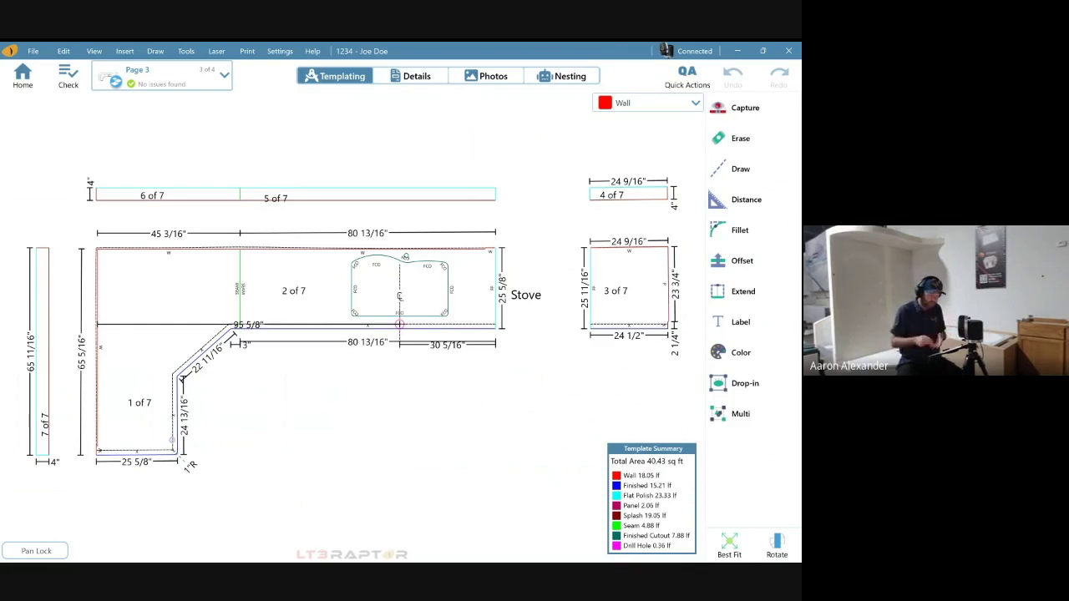
left_click(224, 74)
left_click(246, 156)
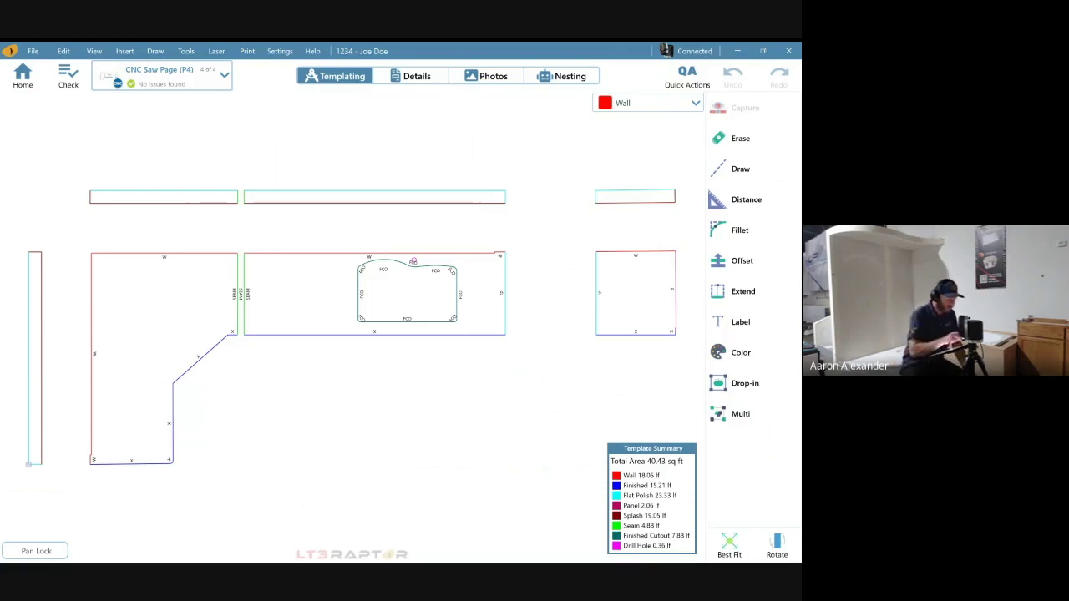
key("alt+f")
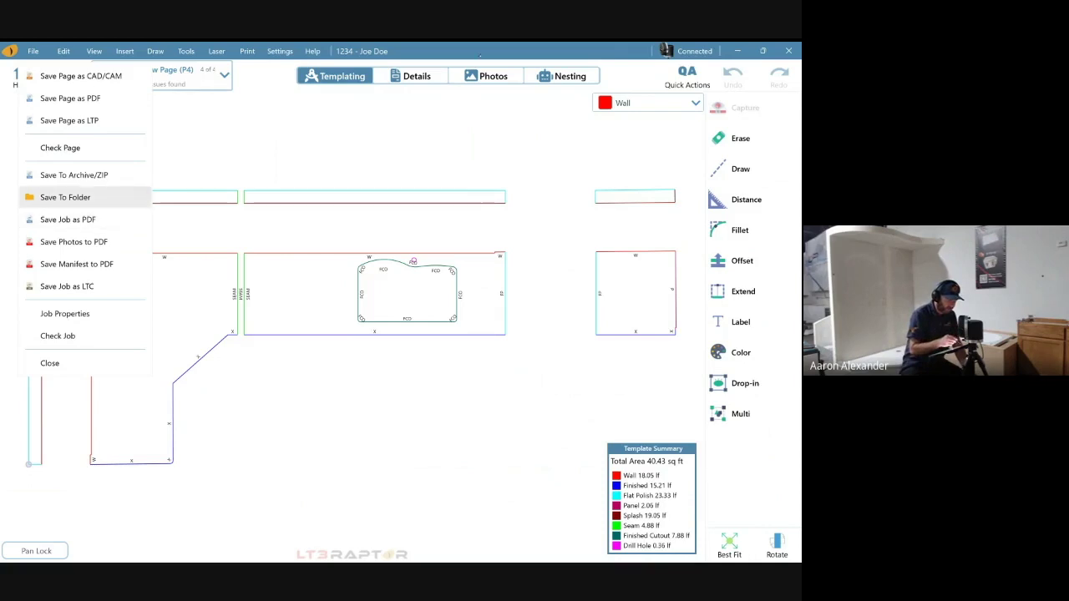
- Start Save To Folder with CAD/CAM output set to Nesting Layout and Drawing Pages unchecked
left_click(65, 197)
left_click(323, 407)
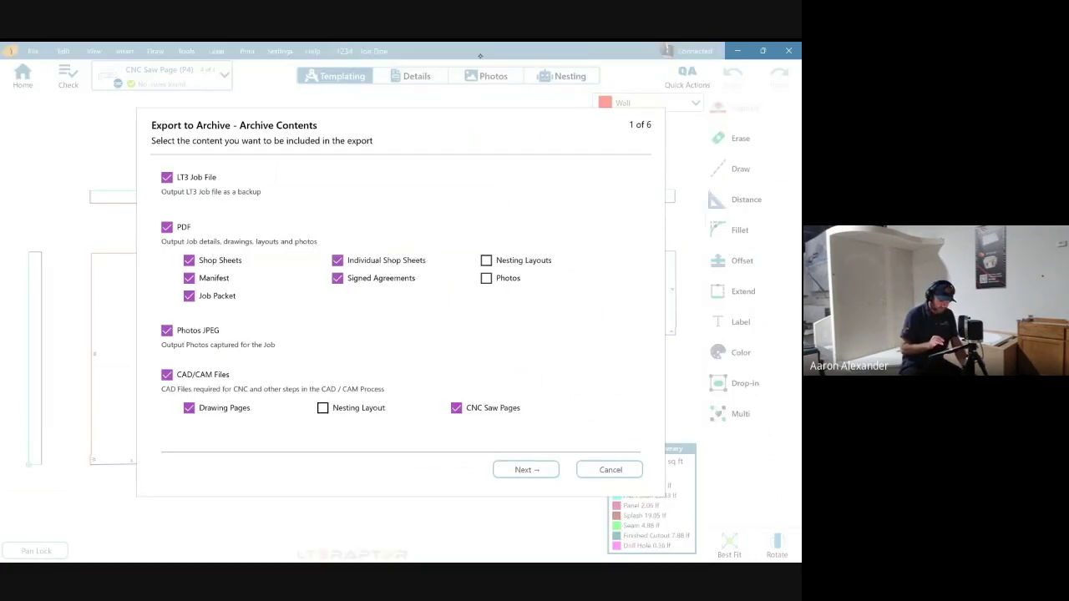
left_click(188, 407)
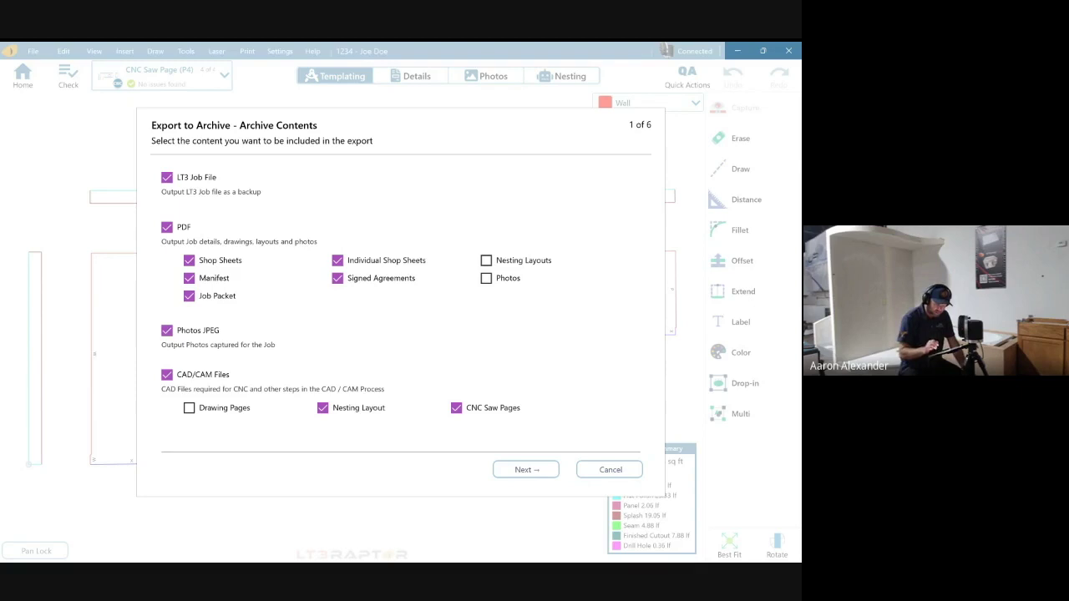
key("Return")
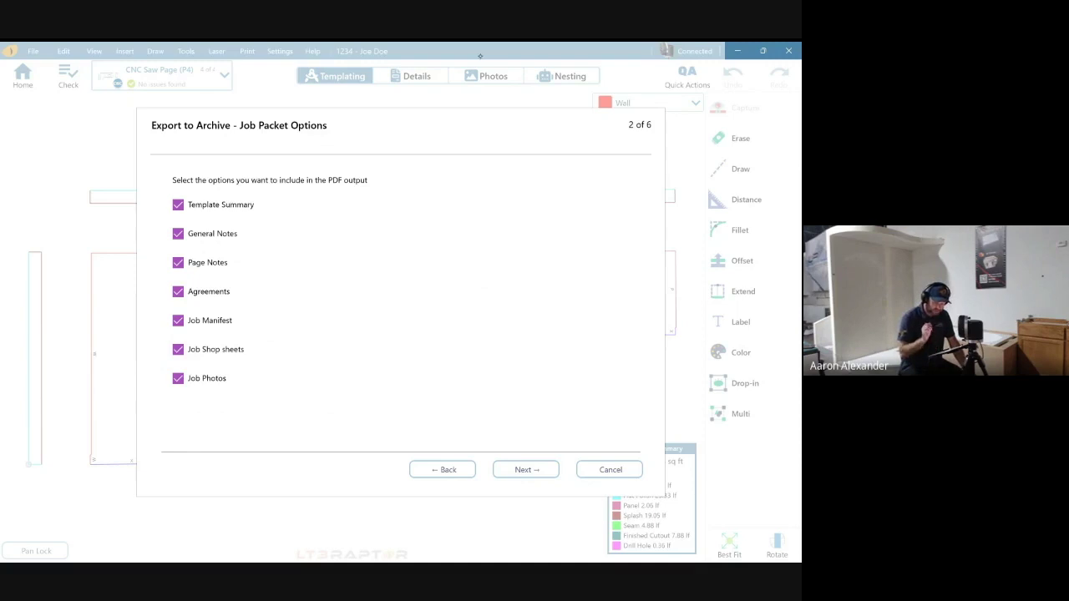
- Exclude Kitchen (P1) and Page 2 from the export and create the archive in JobExport
key("Return")
left_click(183, 217)
left_click(249, 217)
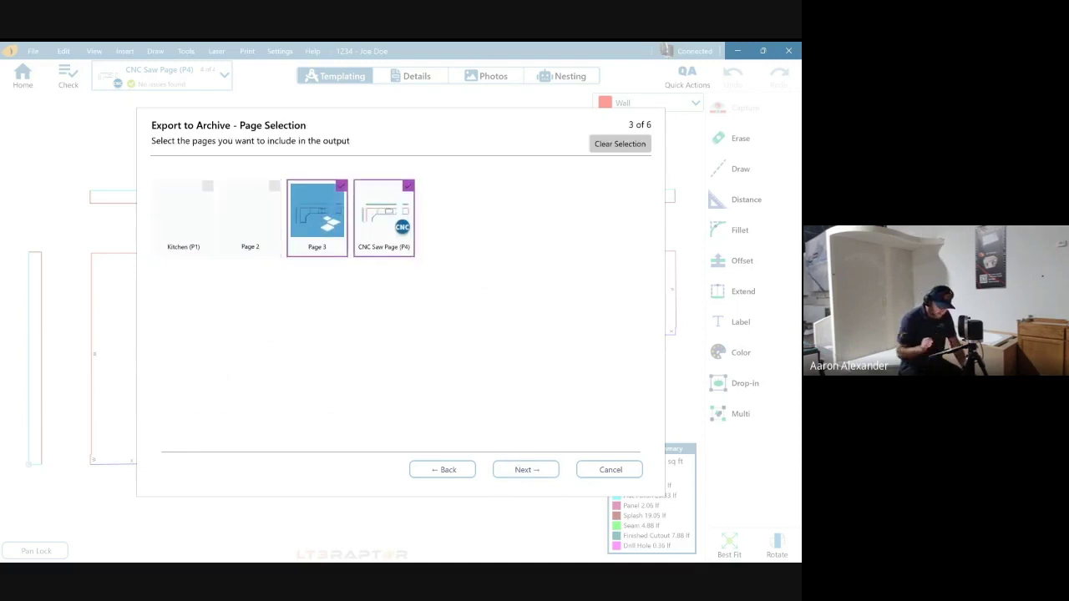
key("Return")
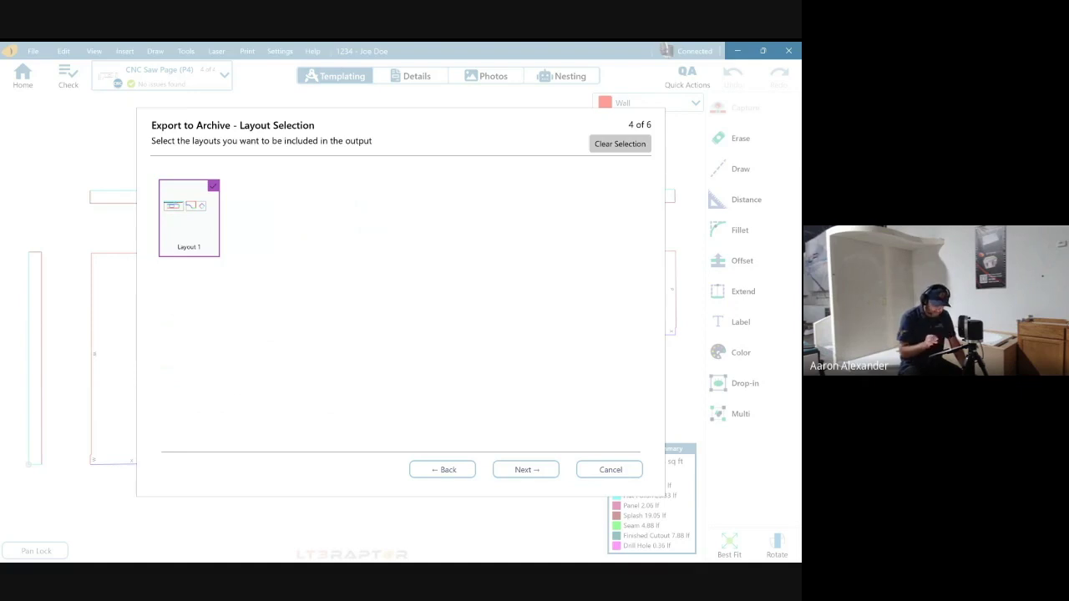
key("Return")
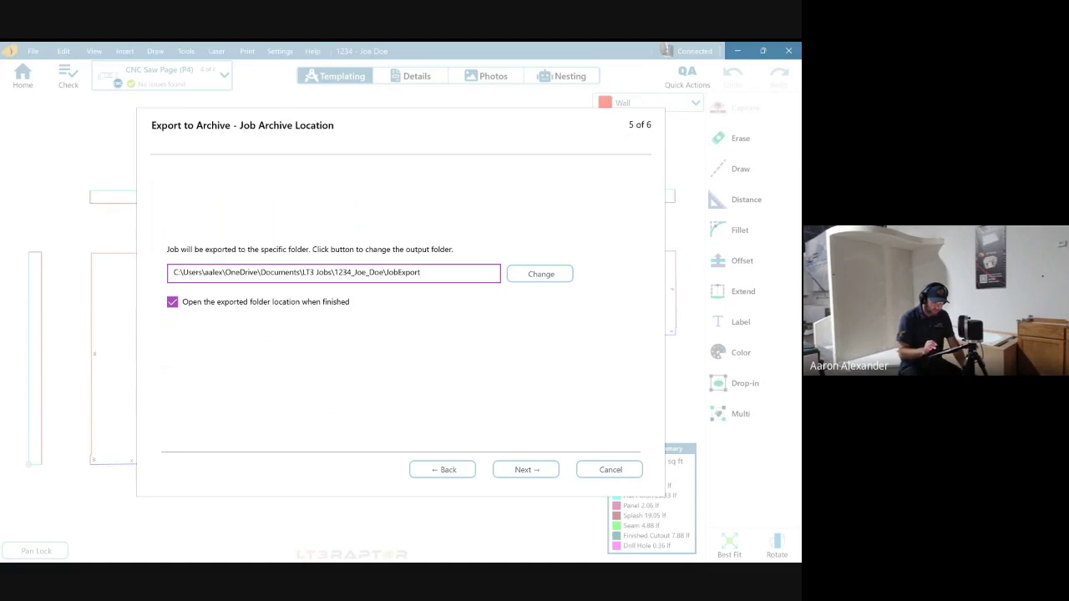
key("Return")
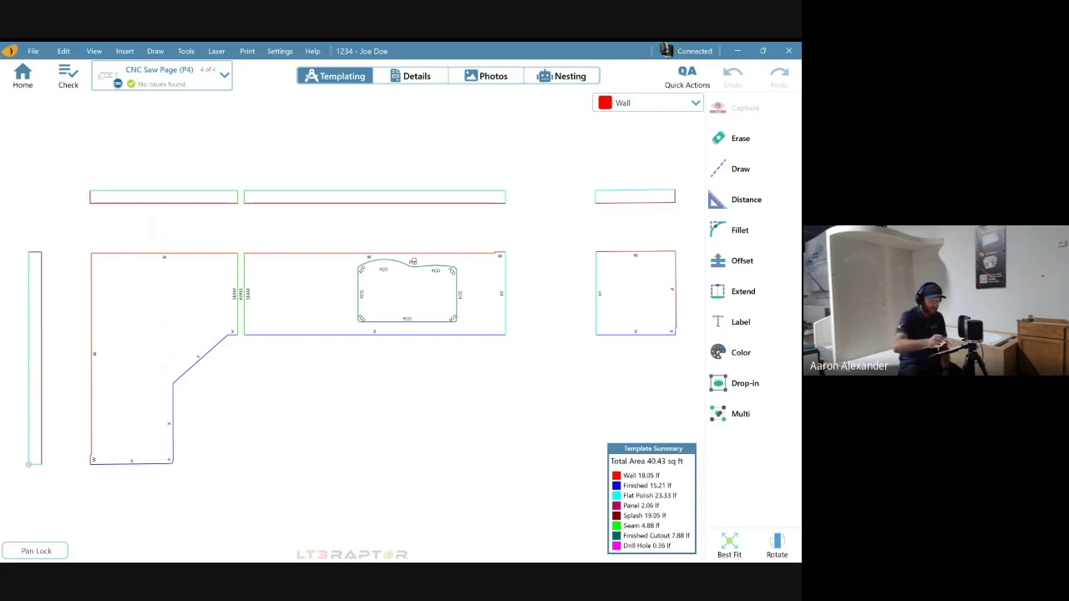
- Open App Settings from the Settings menu and show its Export page
key("alt+s")
key("Down")
key("Down")
key("Return")
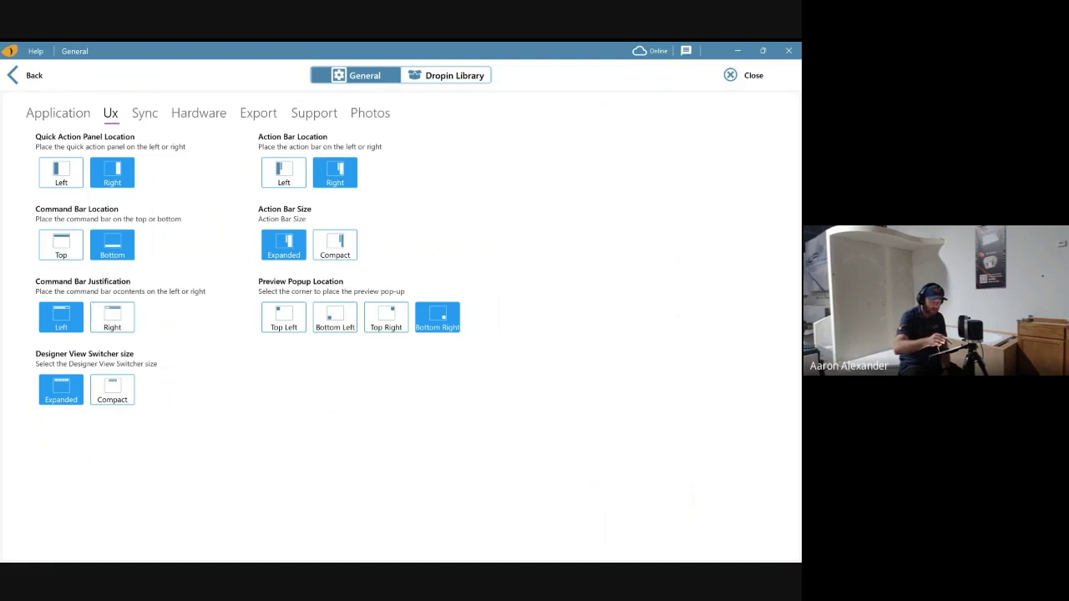
left_click(258, 113)
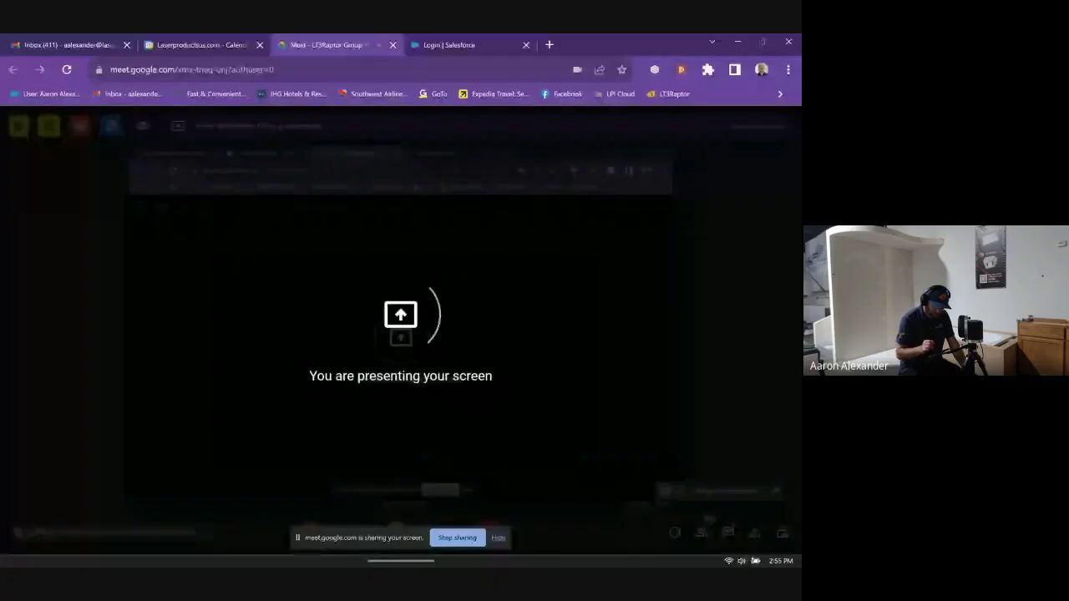
- Bring the JobExport folder window back and browse its CNC and Photos subfolders
key("alt+Tab")
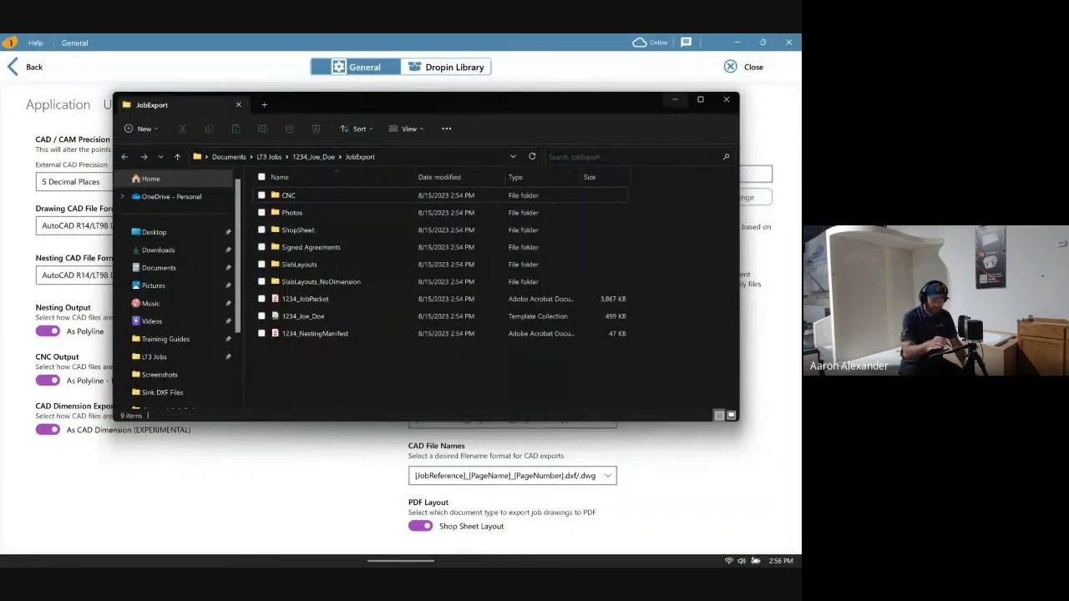
left_click_drag(467, 105, 444, 126)
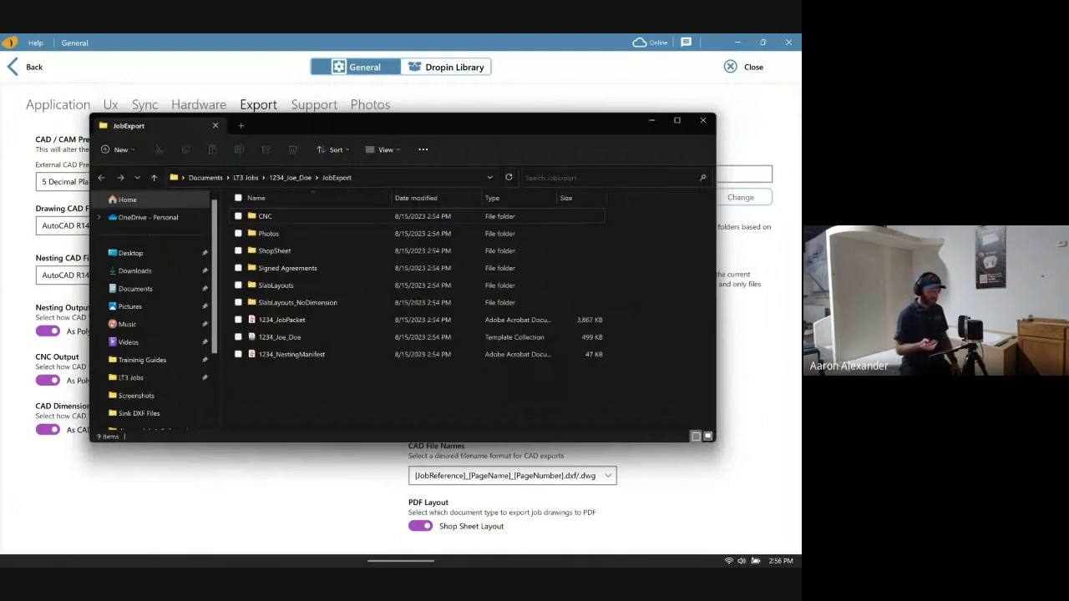
key("Return")
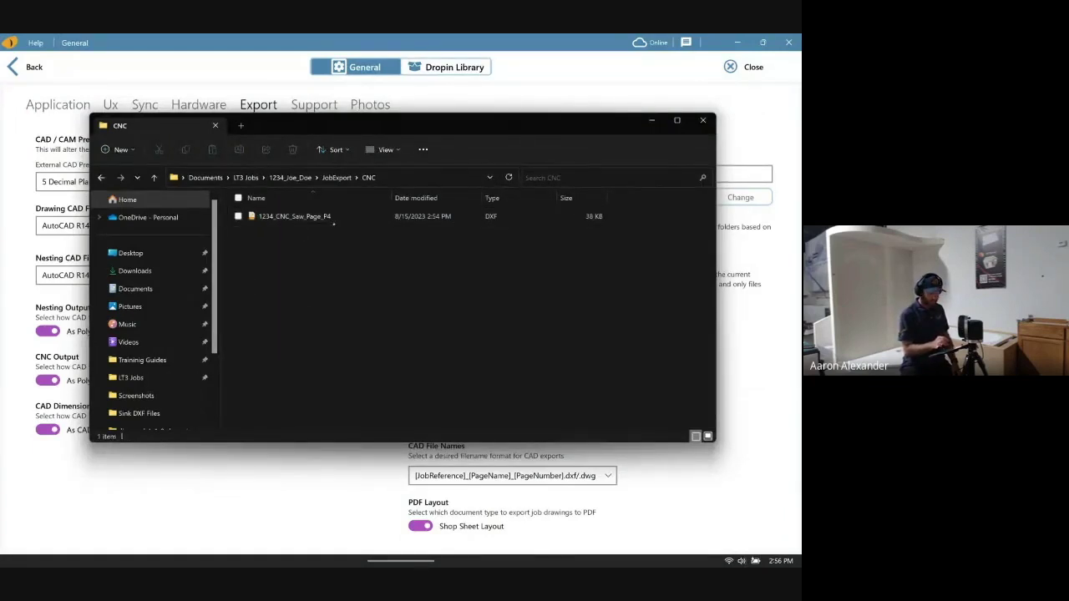
left_click(101, 177)
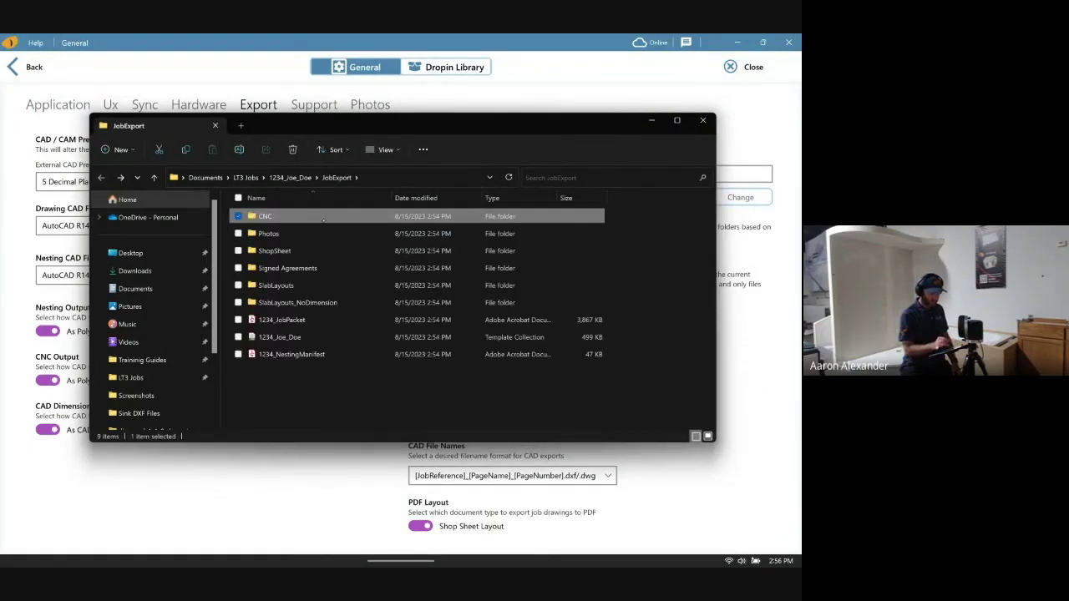
double_click(323, 219)
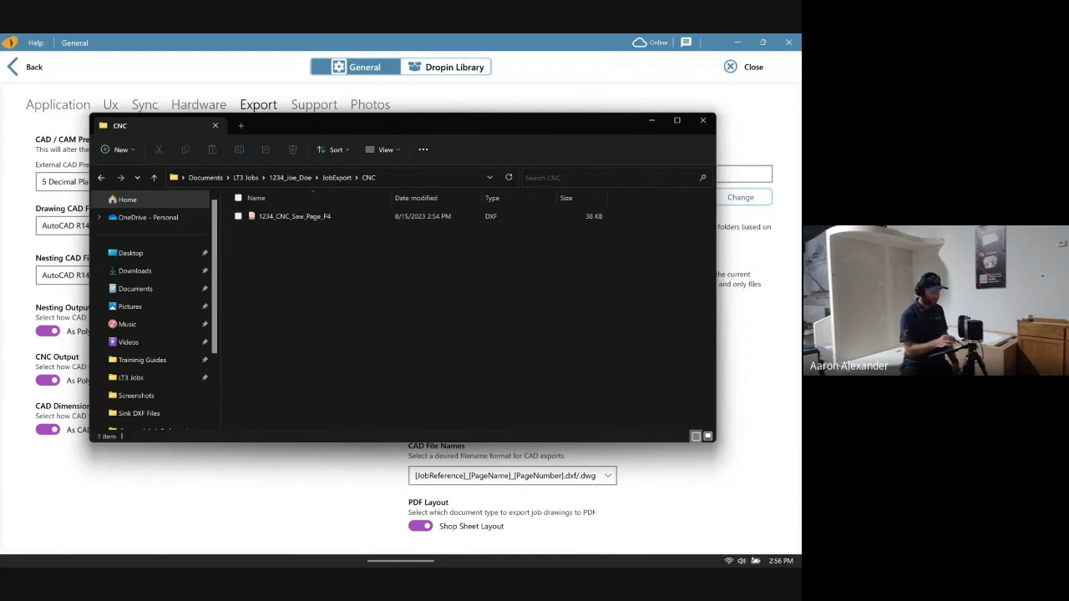
left_click(101, 177)
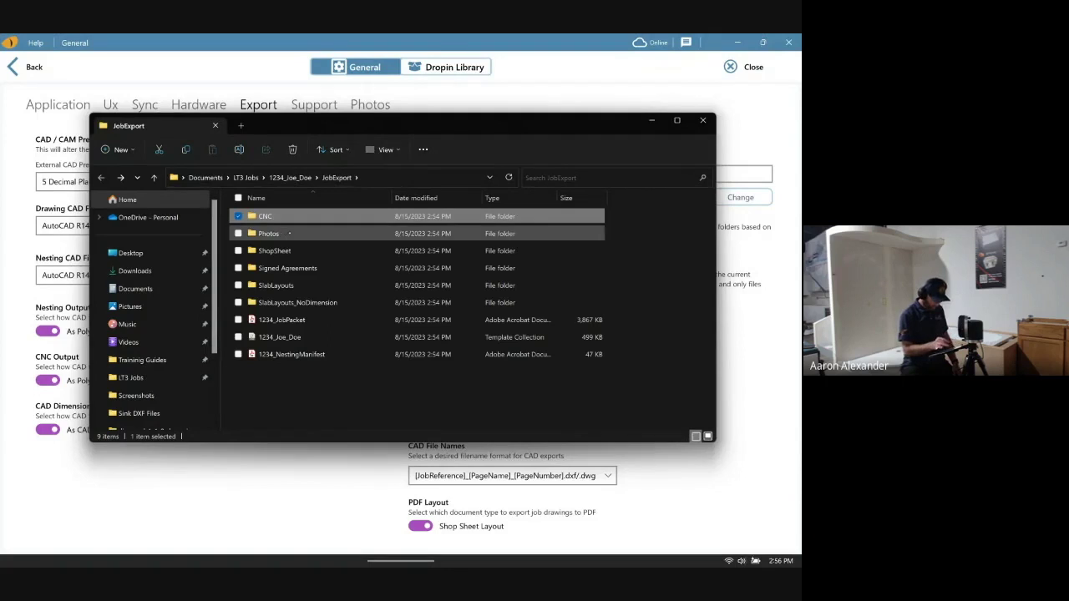
double_click(485, 233)
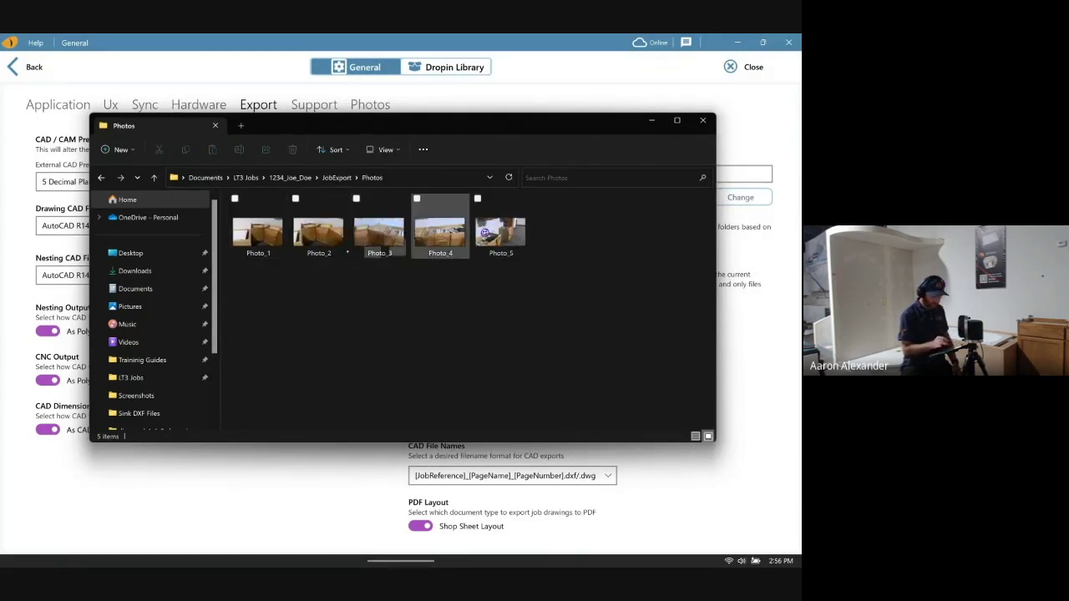
left_click(101, 177)
- Open the ShopSheet folder and the job shop sheet PDF in Acrobat
double_click(275, 251)
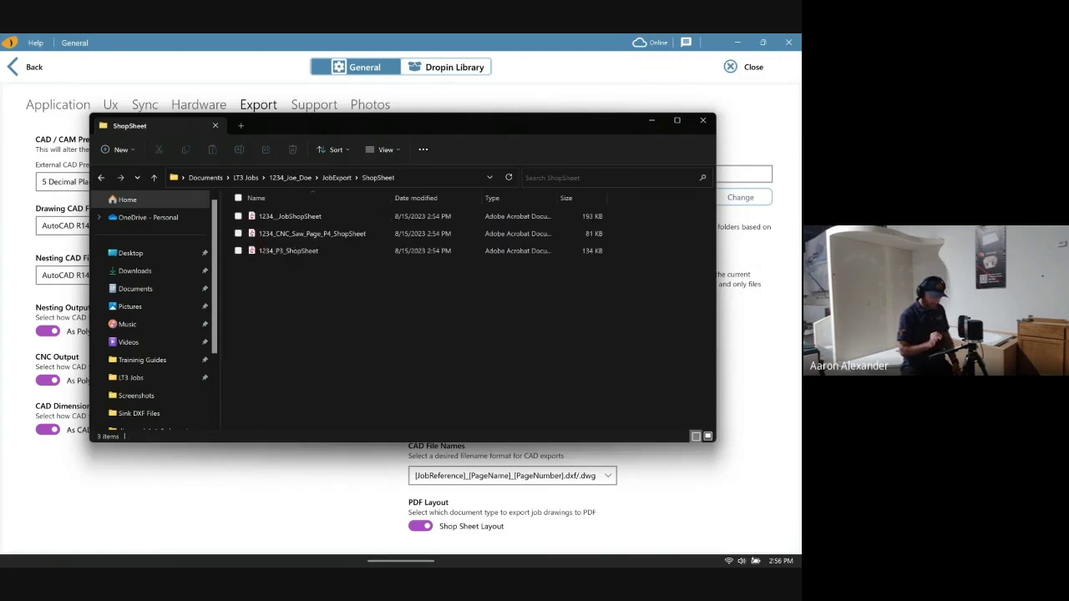
left_click(289, 216)
key("F2")
key("Return")
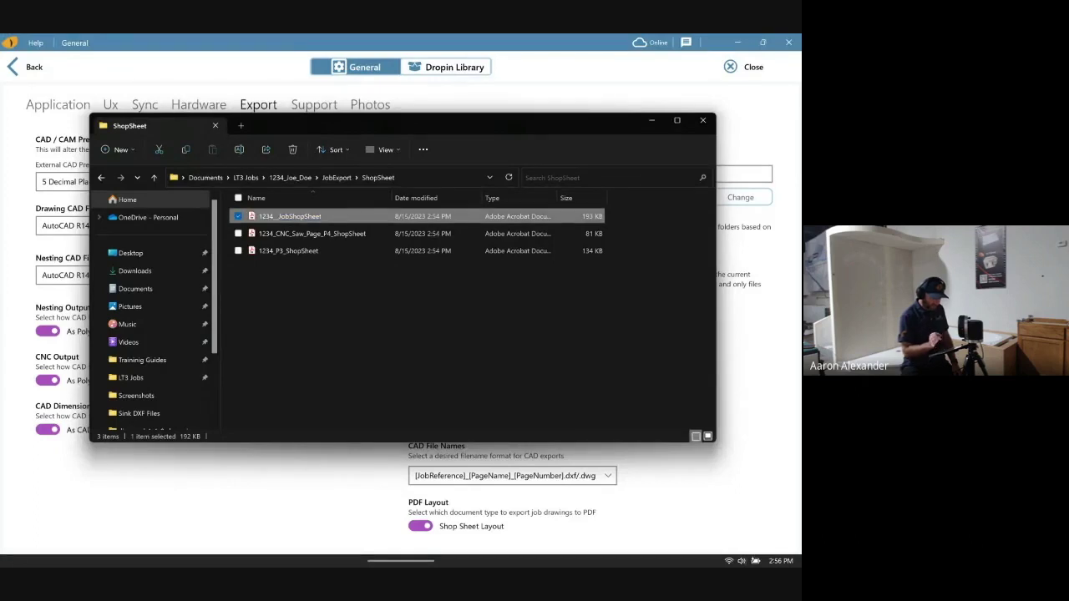
key("Return")
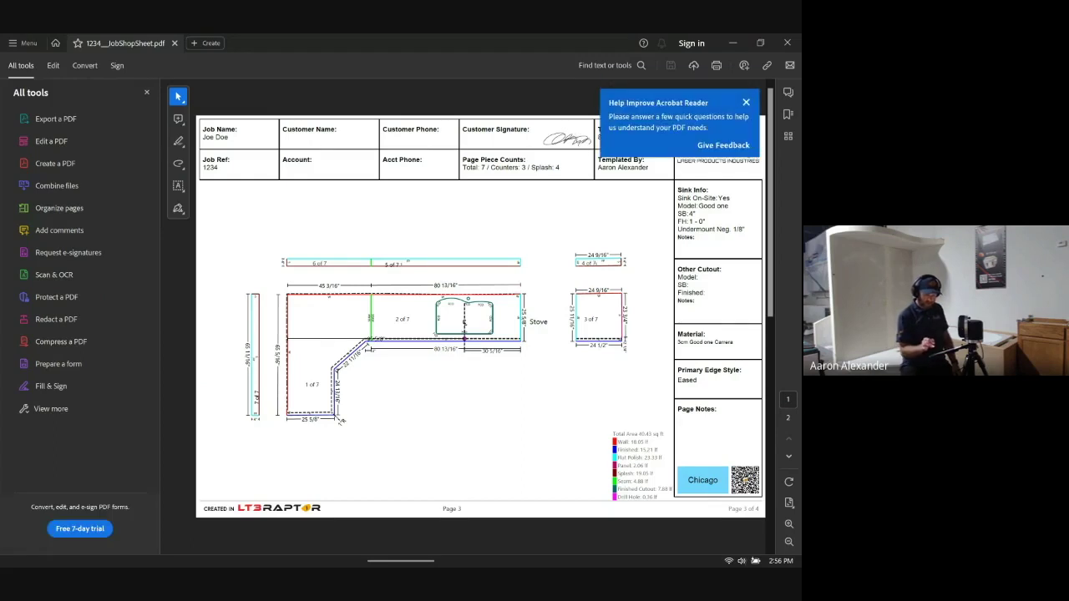
- Review and close the job, CNC Saw Page and 1234_P3 shop sheet PDFs
left_click(745, 102)
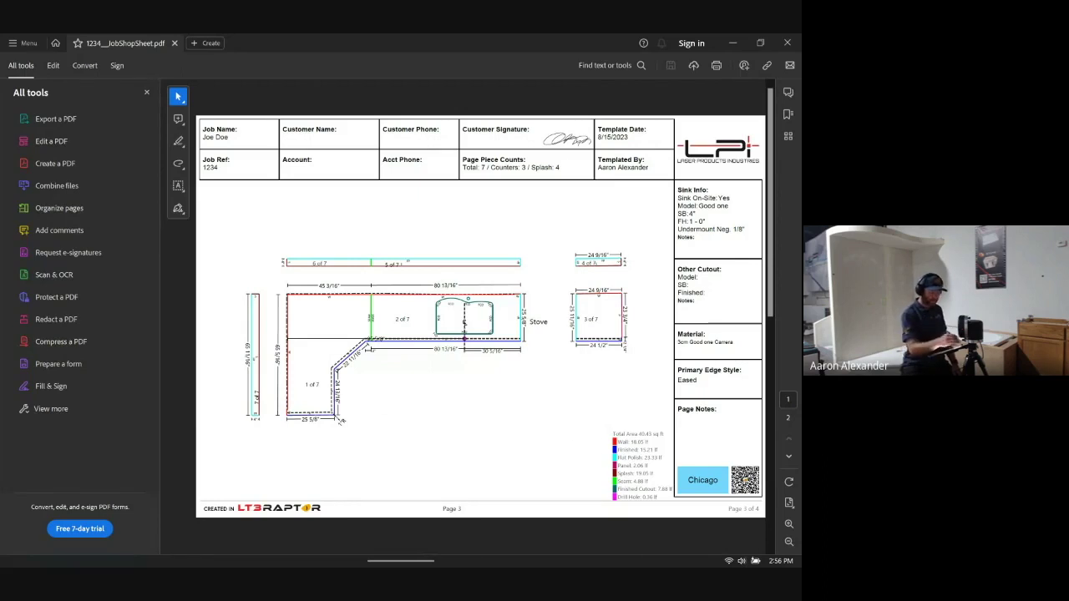
left_click(787, 42)
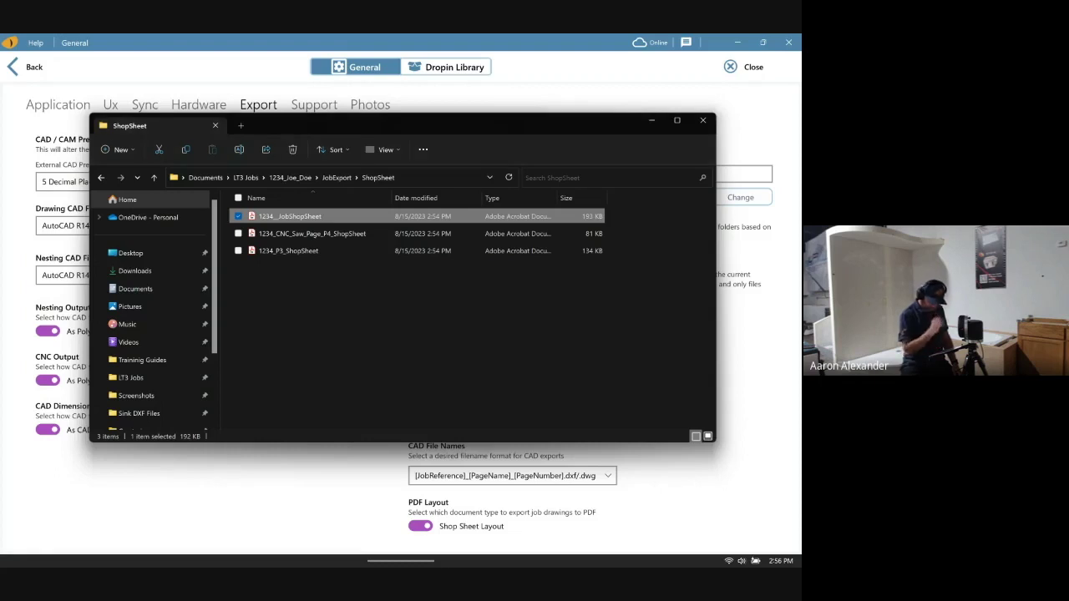
double_click(325, 233)
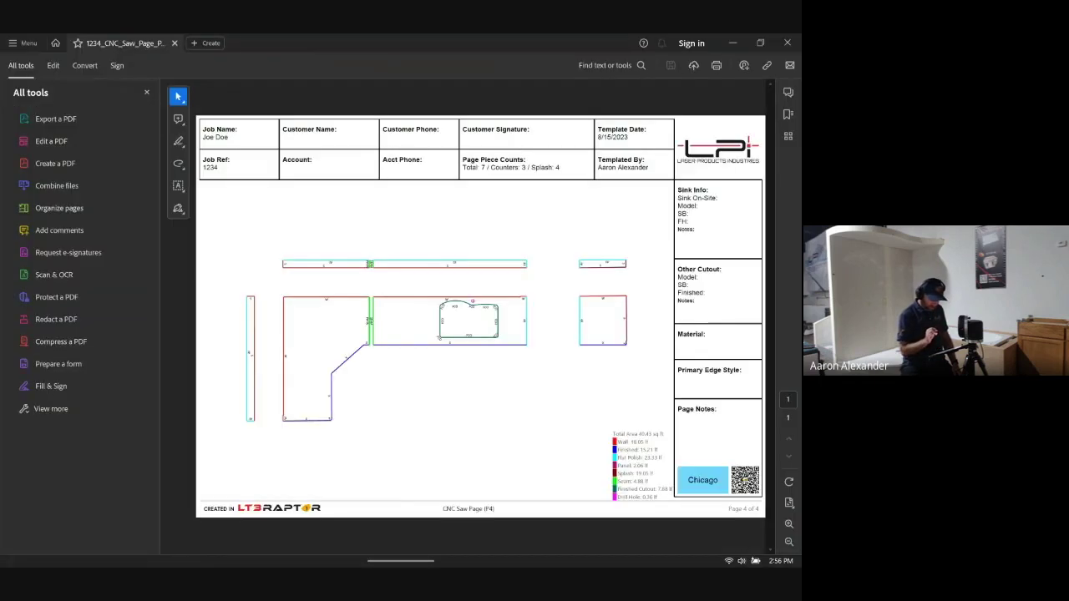
left_click(787, 43)
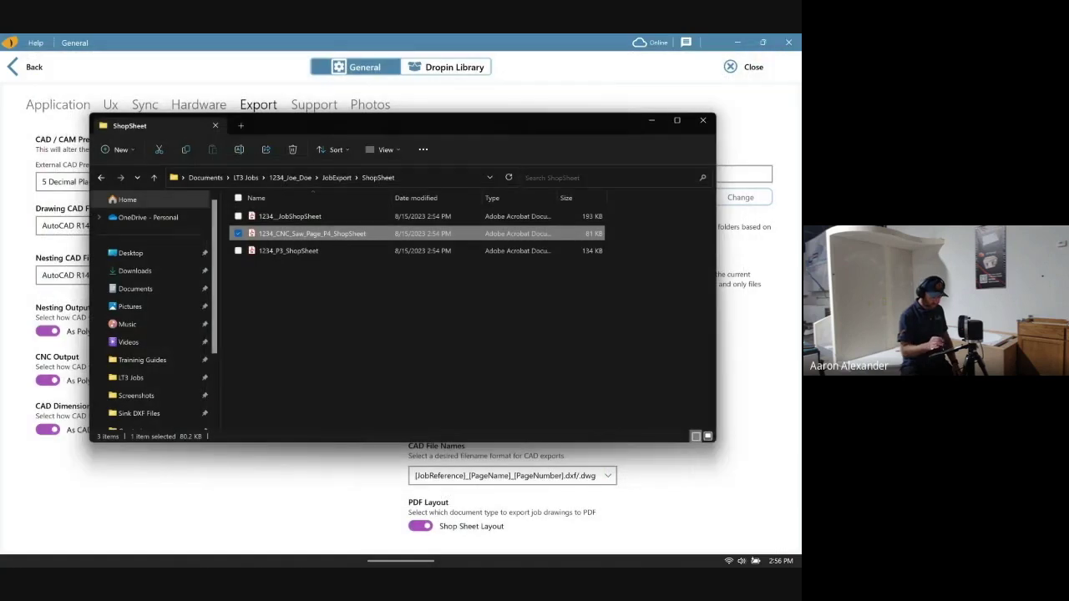
key("Down")
key("Return")
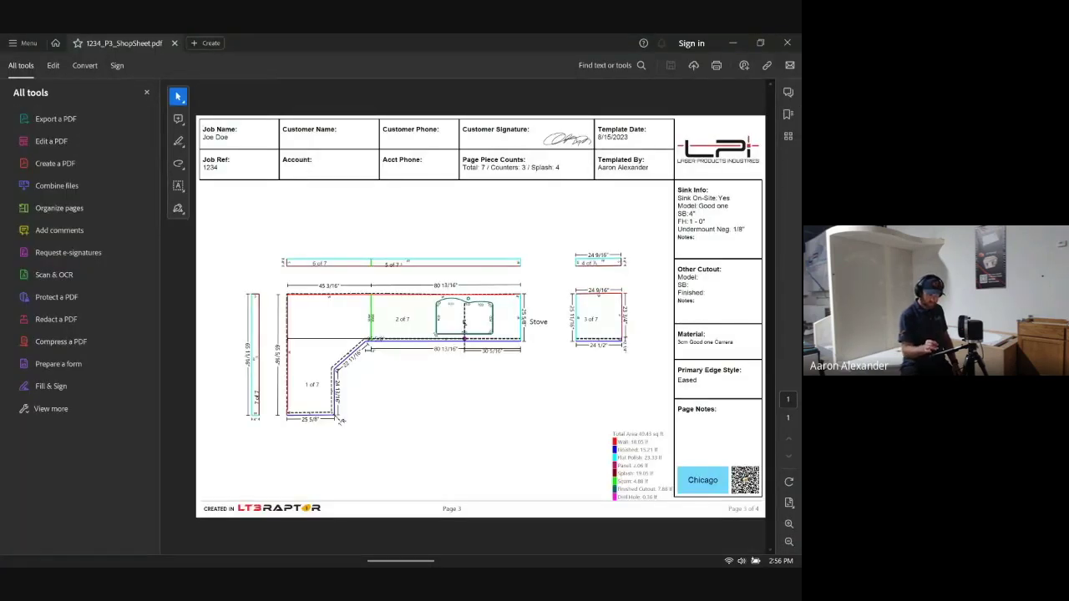
left_click(787, 42)
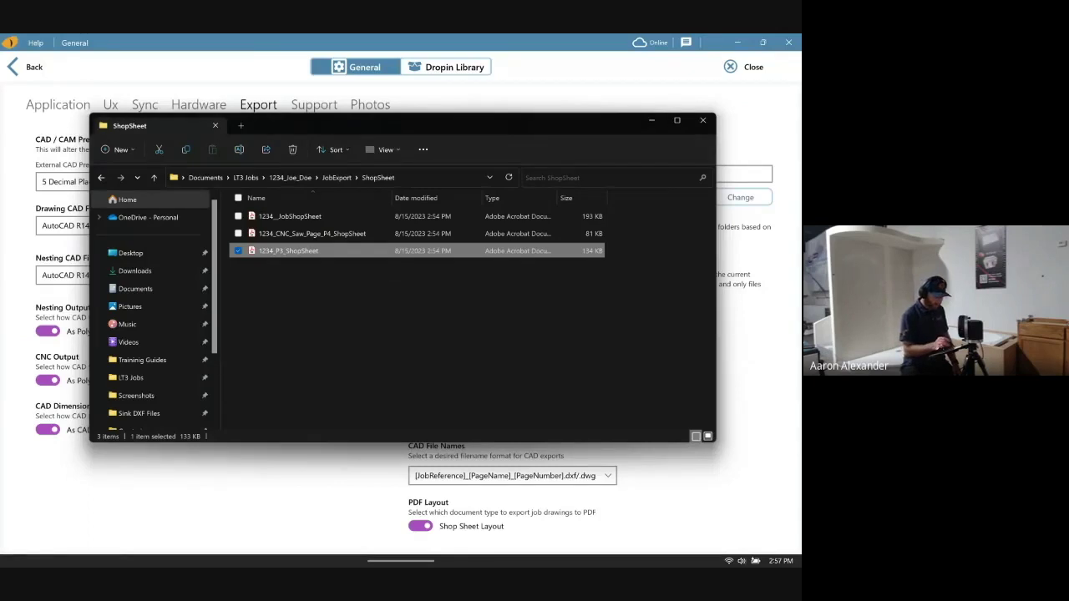
- Browse the Signed Agreements folder, then return to JobExport
left_click(336, 177)
double_click(302, 268)
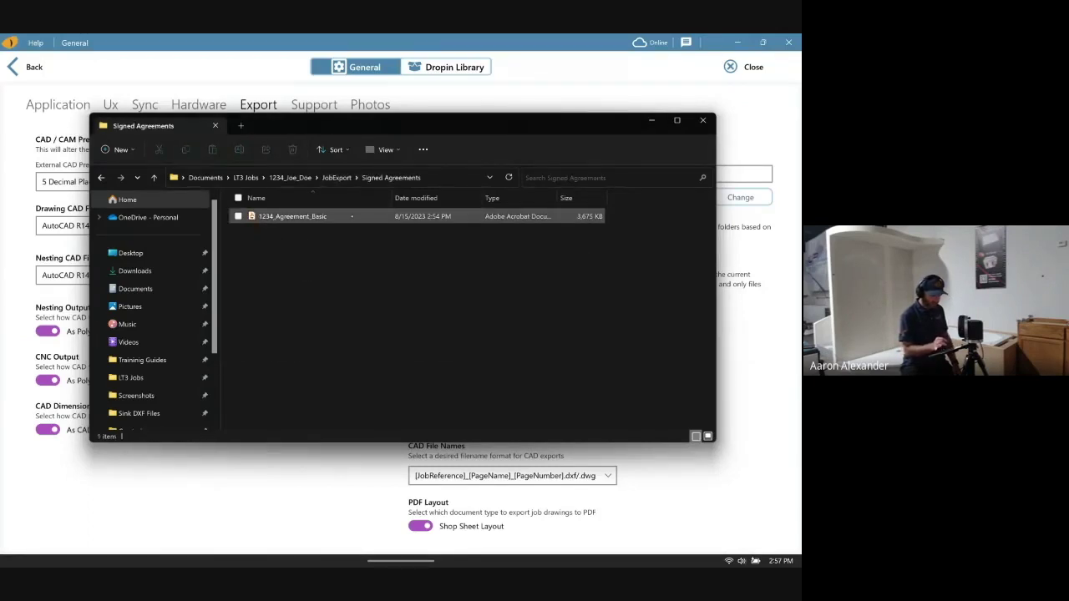
left_click(337, 177)
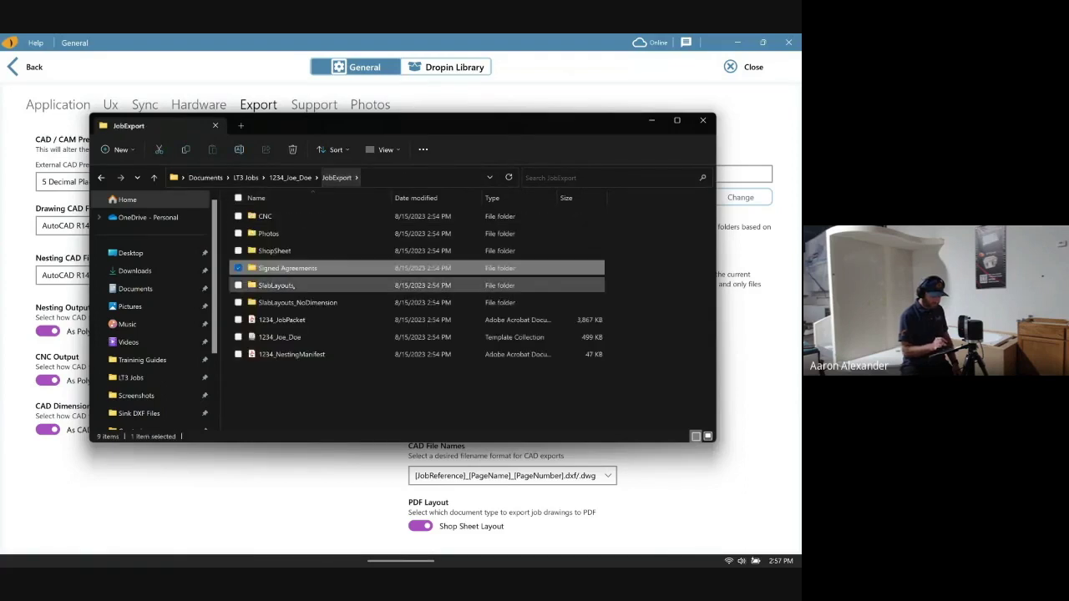
- Browse SlabLayouts and its Layout_1 folder of slab DXFs, then go back to JobExport
double_click(282, 285)
double_click(293, 217)
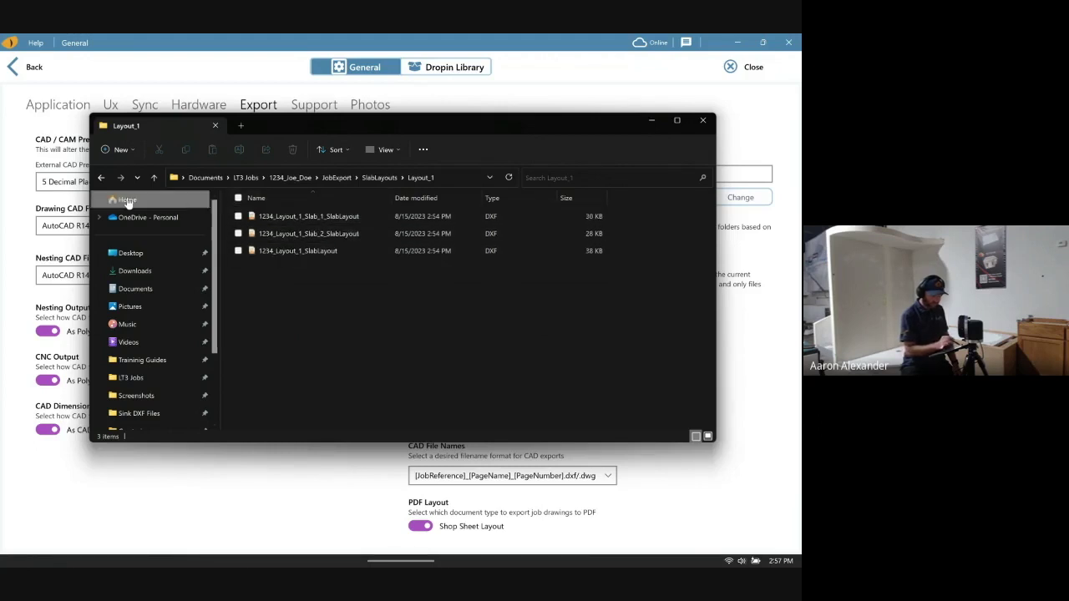
left_click(101, 177)
left_click(101, 177)
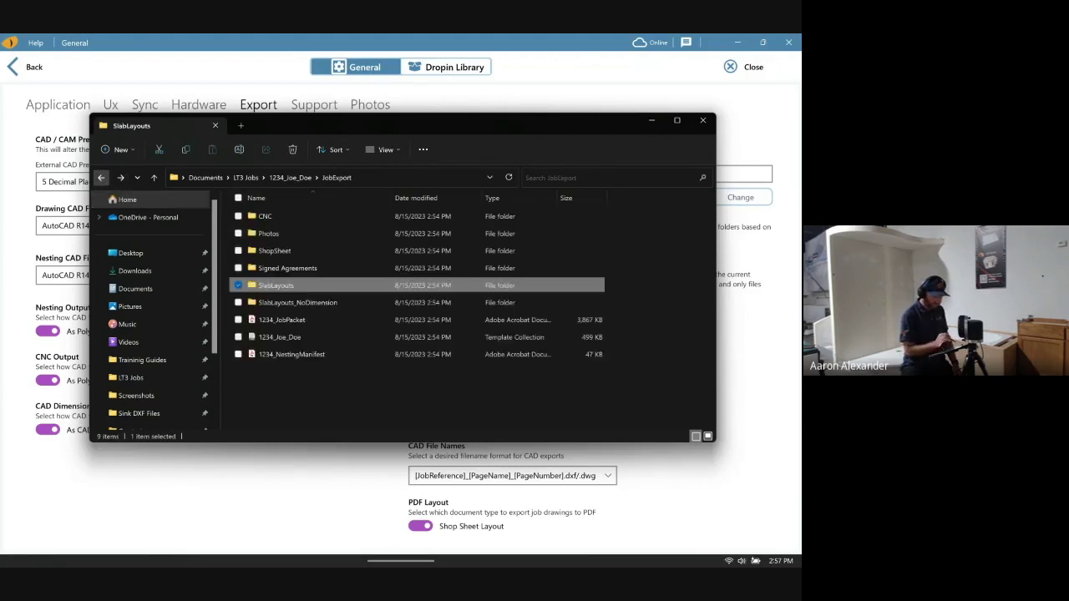
- Select the 1234_JobPacket file and open it
left_click(297, 302)
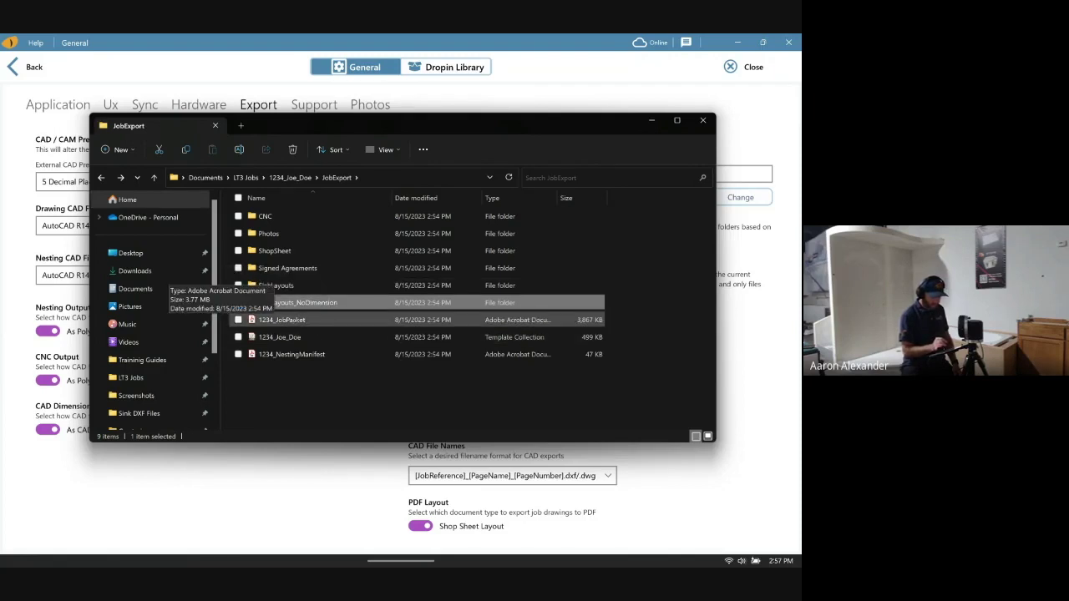
left_click(281, 320)
key("F2")
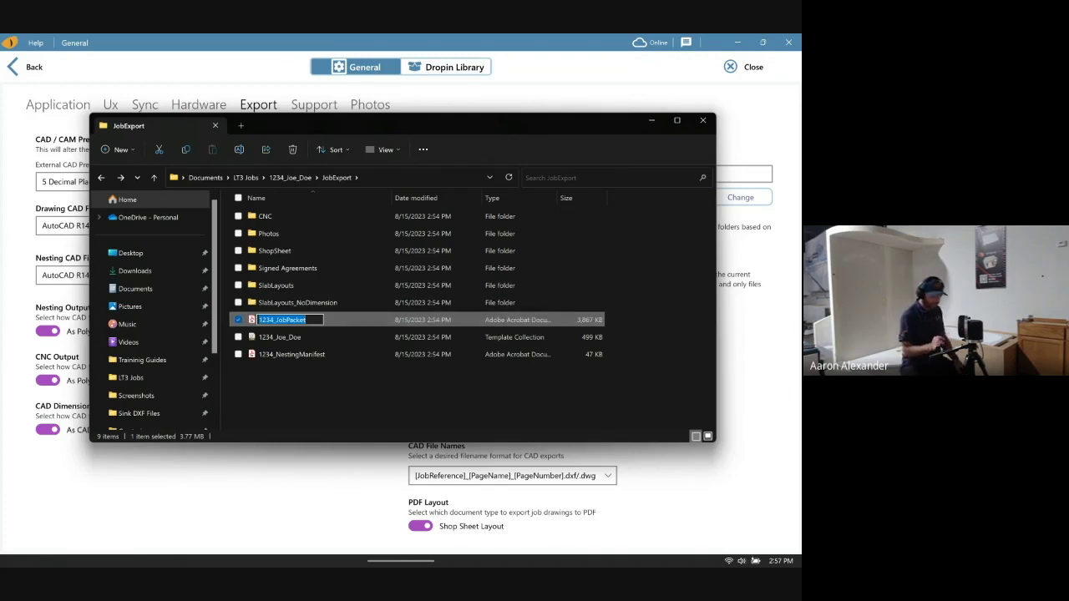
key("Return")
key("Return")
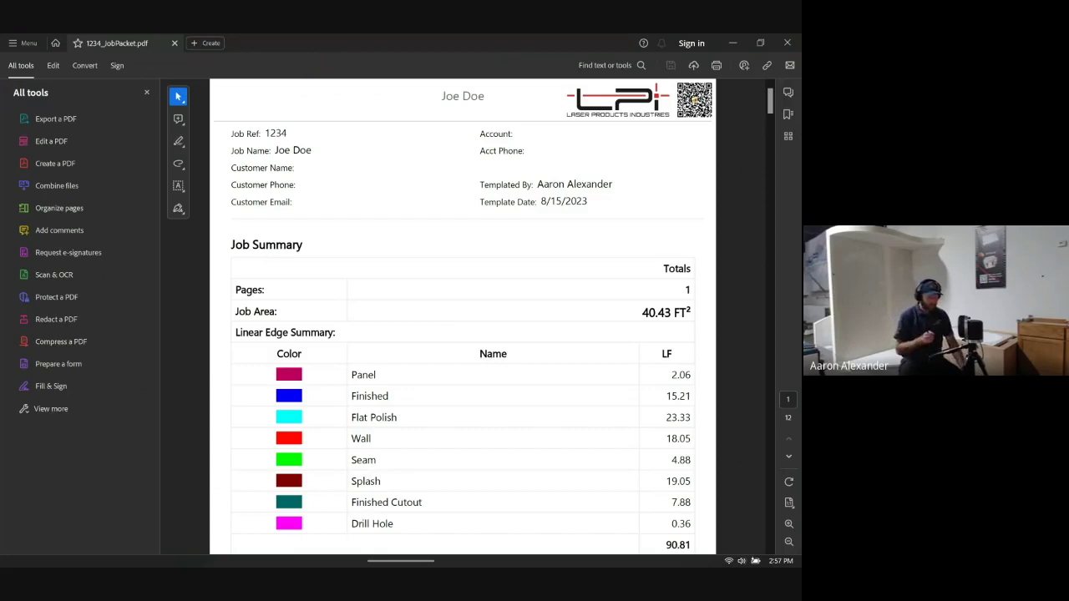
- Hide the tools panel and scroll through the opening pages of the job packet
left_click(147, 92)
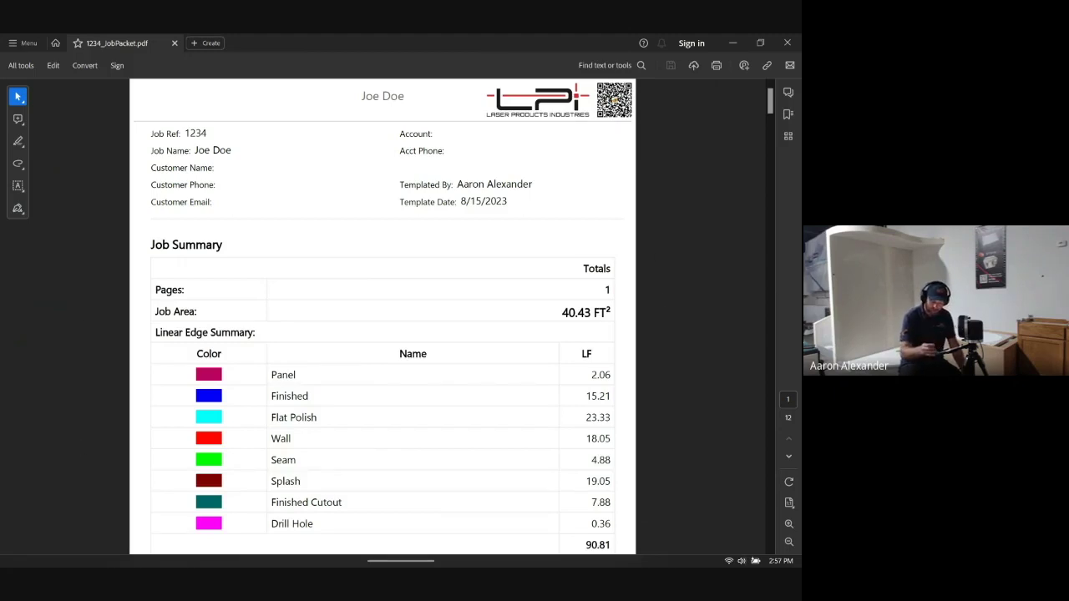
scroll(383, 317, "down", 10)
scroll(383, 317, "up", 3)
scroll(382, 317, "down", 5)
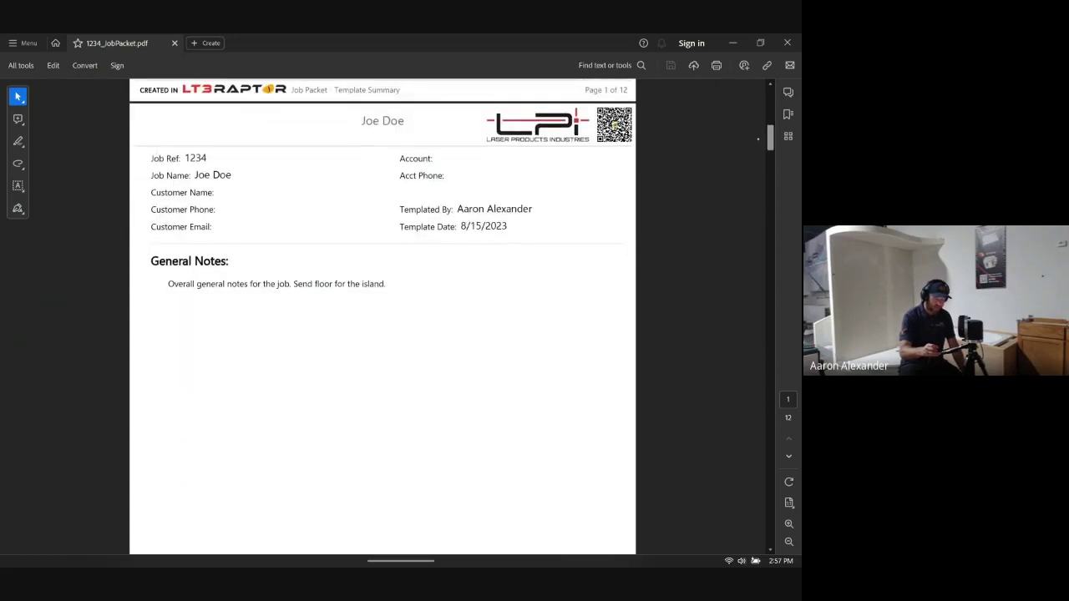
scroll(383, 318, "up", 2)
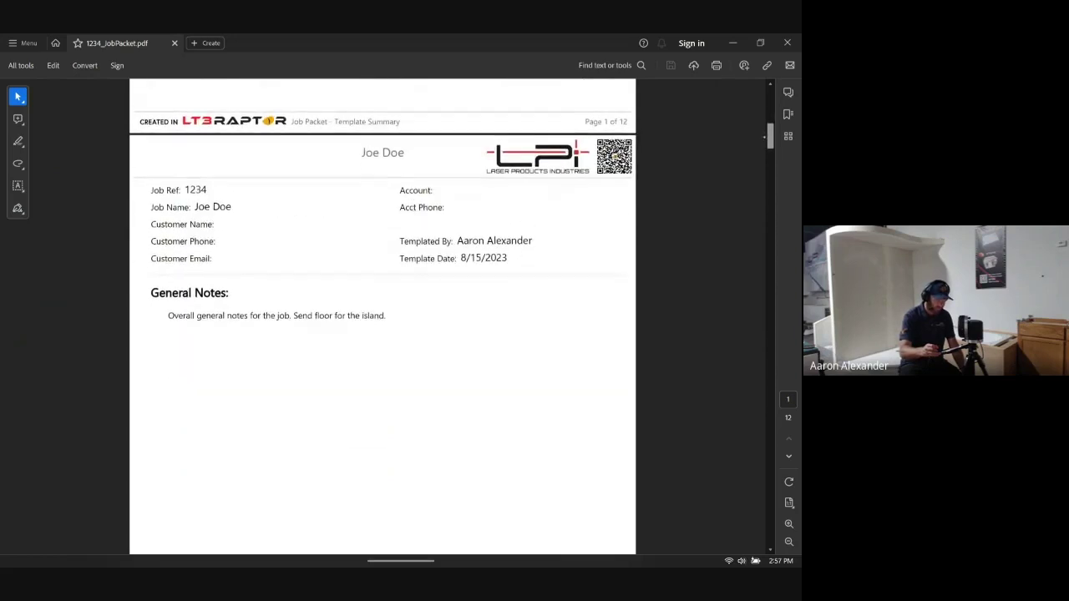
scroll(383, 317, "down", 1)
scroll(382, 317, "up", 1)
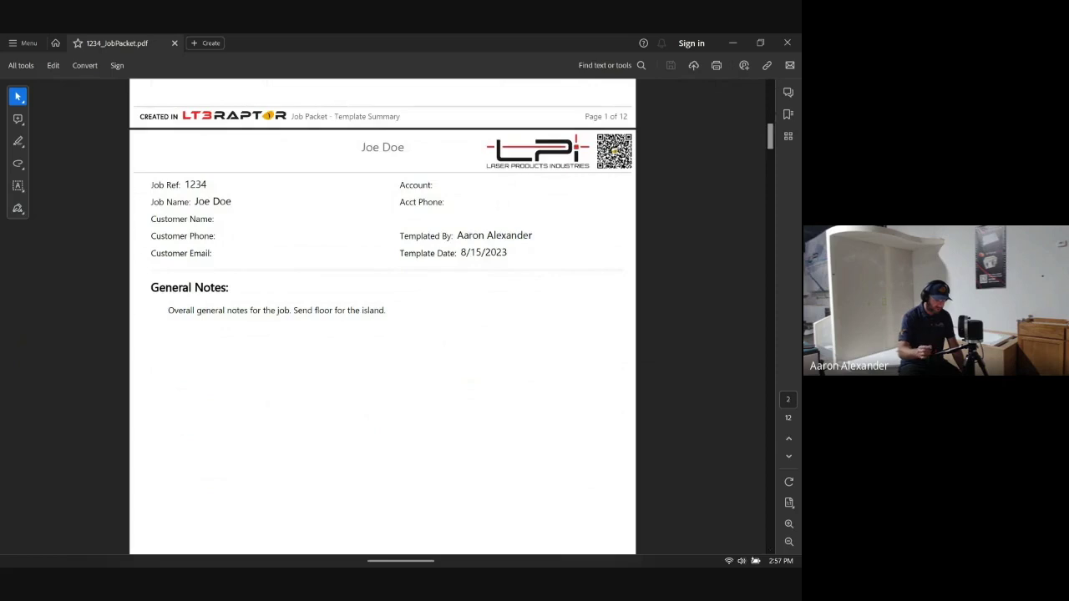
scroll(761, 170, "down", 5)
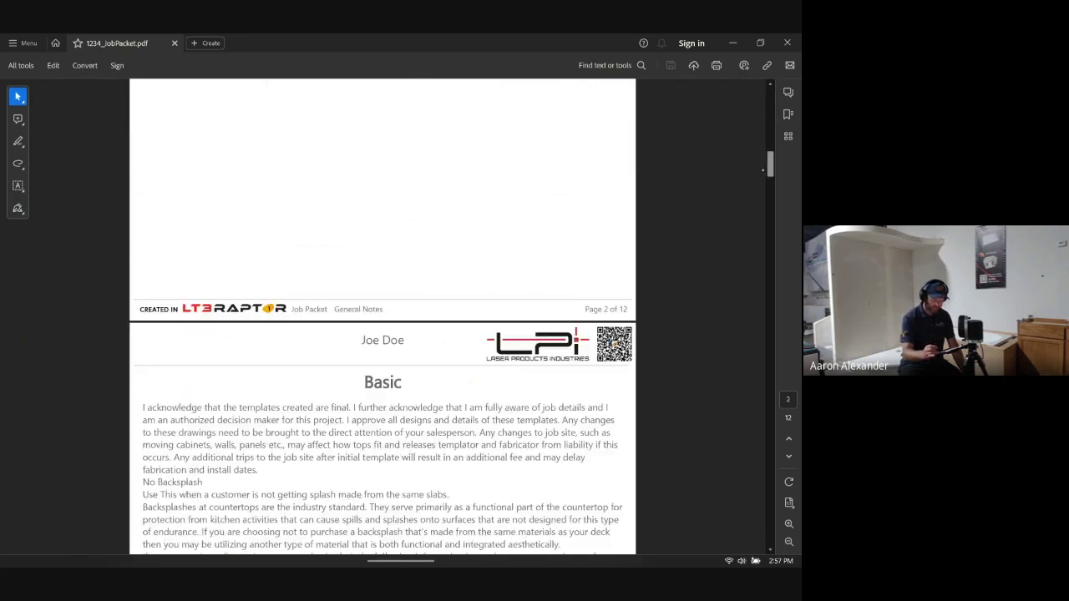
mouse_move(763, 170)
left_mouse_down()
mouse_move(771, 345)
mouse_move(771, 356)
mouse_move(770, 330)
mouse_move(757, 398)
mouse_move(769, 406)
mouse_move(767, 512)
left_mouse_up()
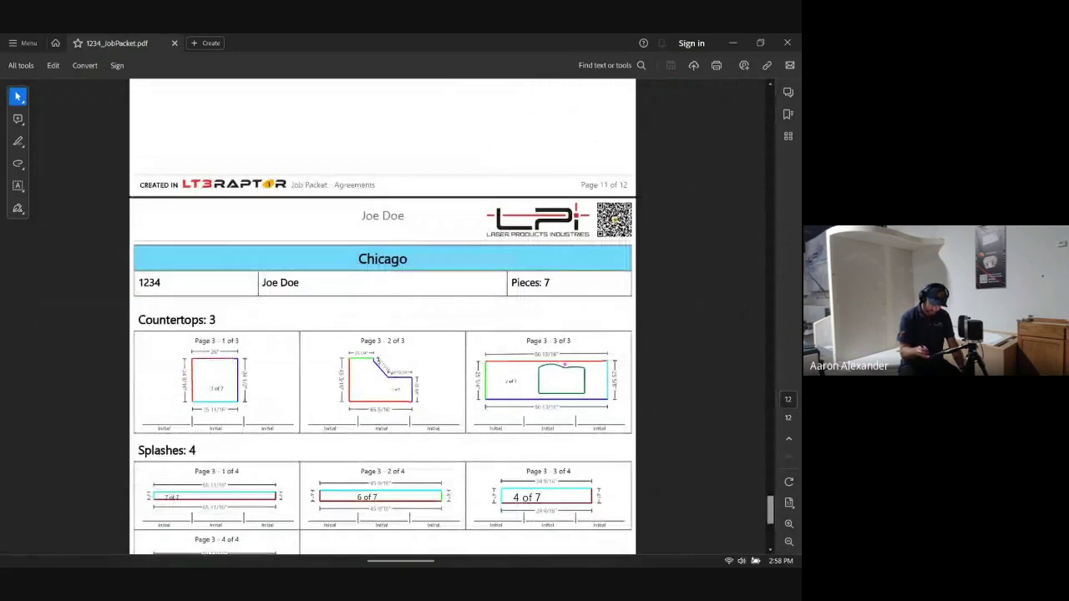
- Read on to page 12 of 12 of the job packet, then close Acrobat
scroll(383, 317, "down", 5)
scroll(383, 317, "down", 1)
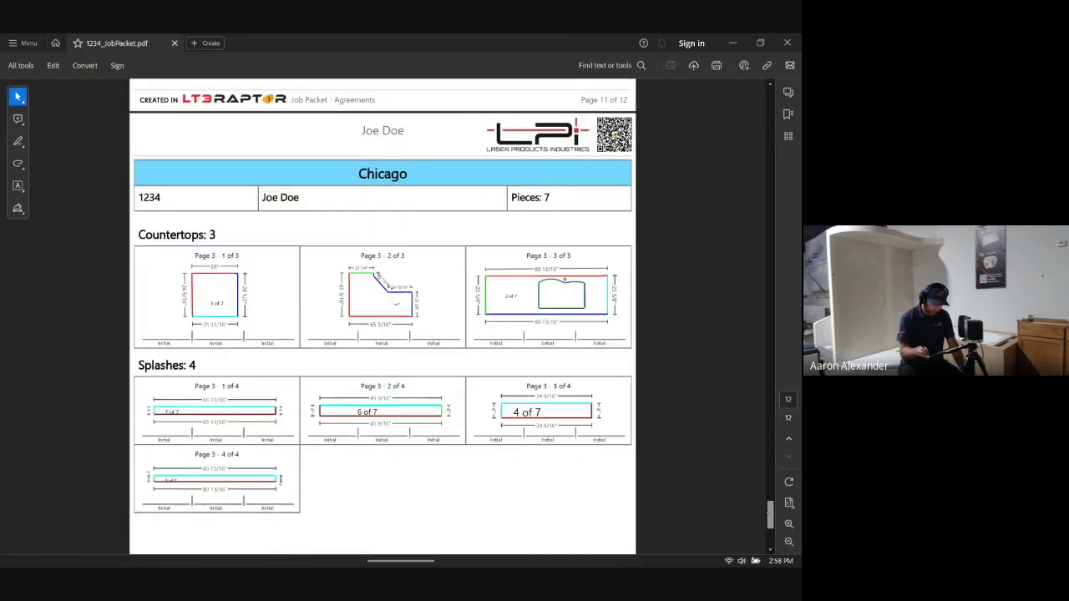
scroll(382, 317, "down", 1)
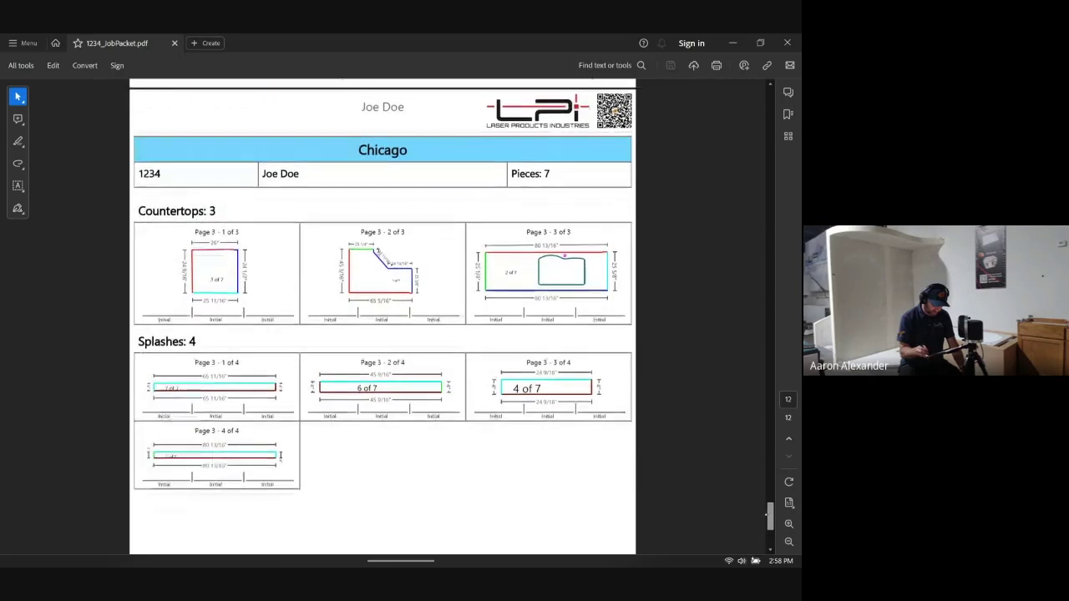
scroll(395, 284, "up", 5, "ctrl")
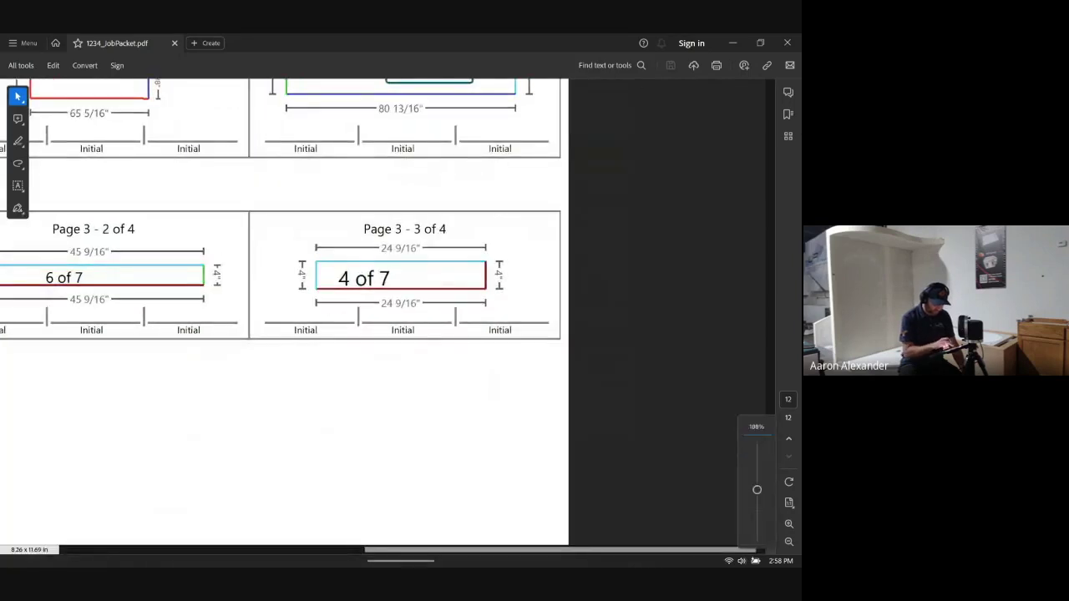
scroll(505, 409, "down", 5, "ctrl")
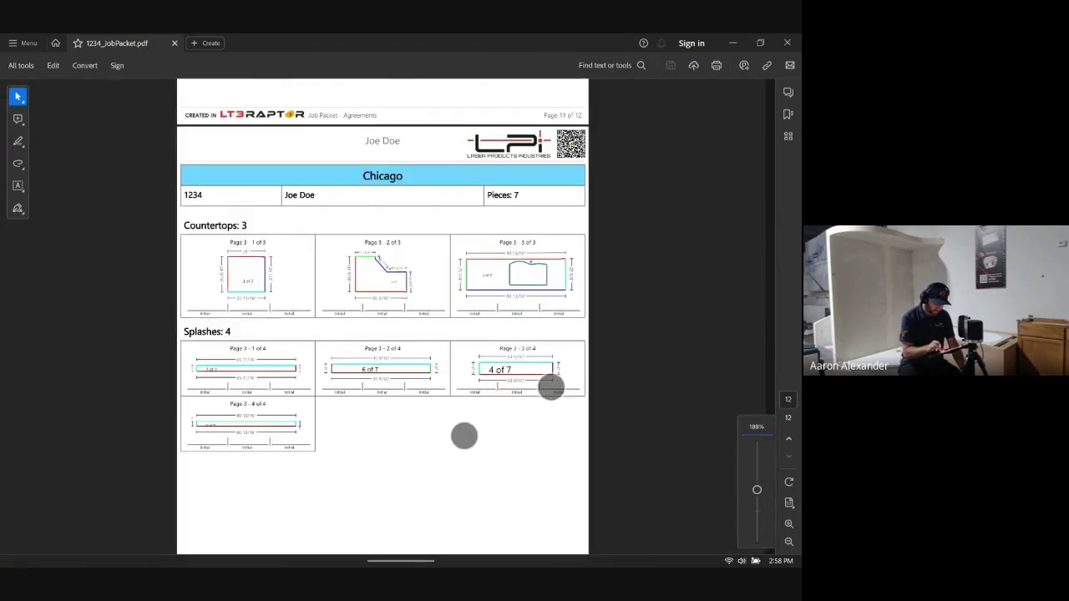
scroll(507, 411, "up", 1, "ctrl")
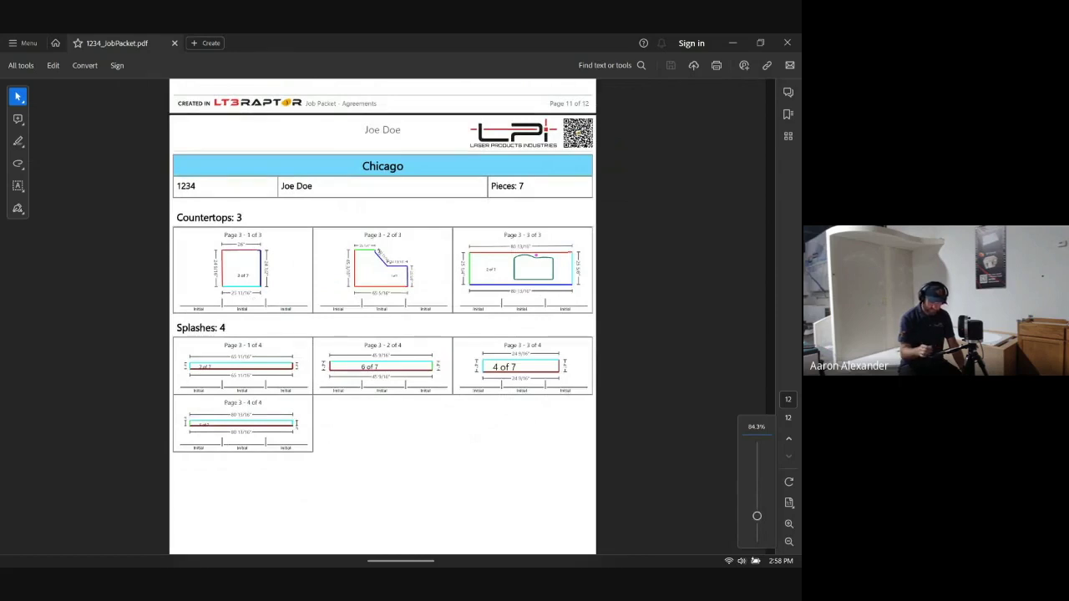
scroll(382, 317, "up", 3)
scroll(383, 318, "down", 5)
scroll(382, 317, "up", 15)
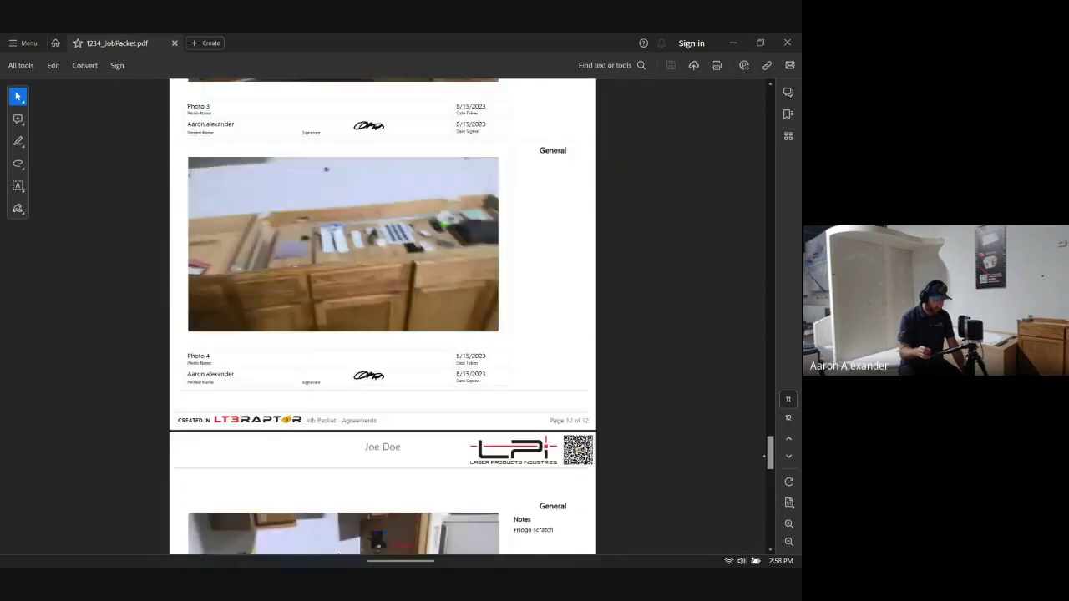
scroll(382, 317, "down", 15)
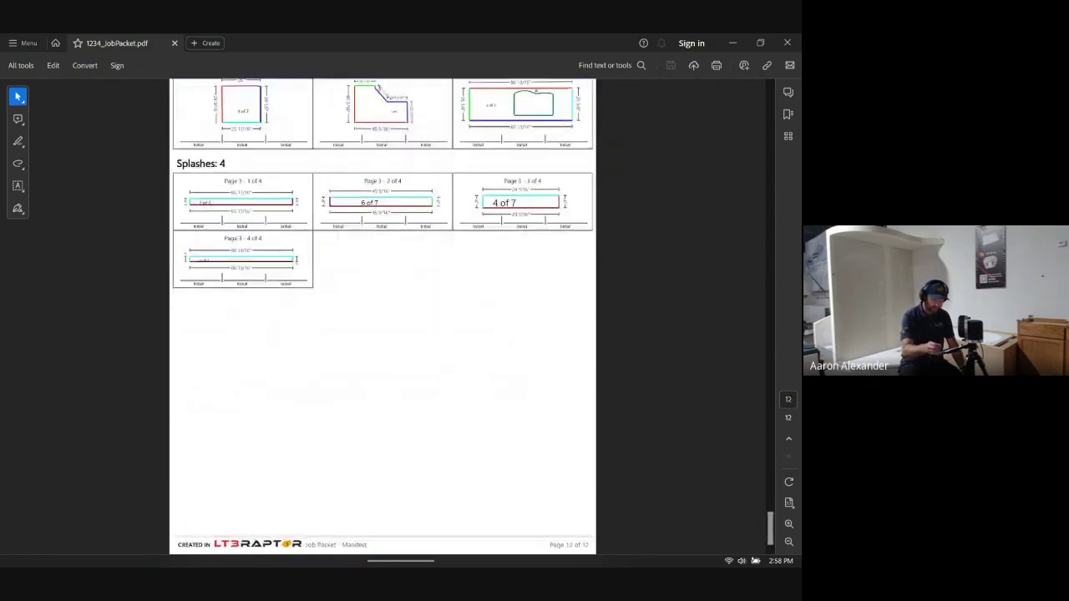
left_click(786, 42)
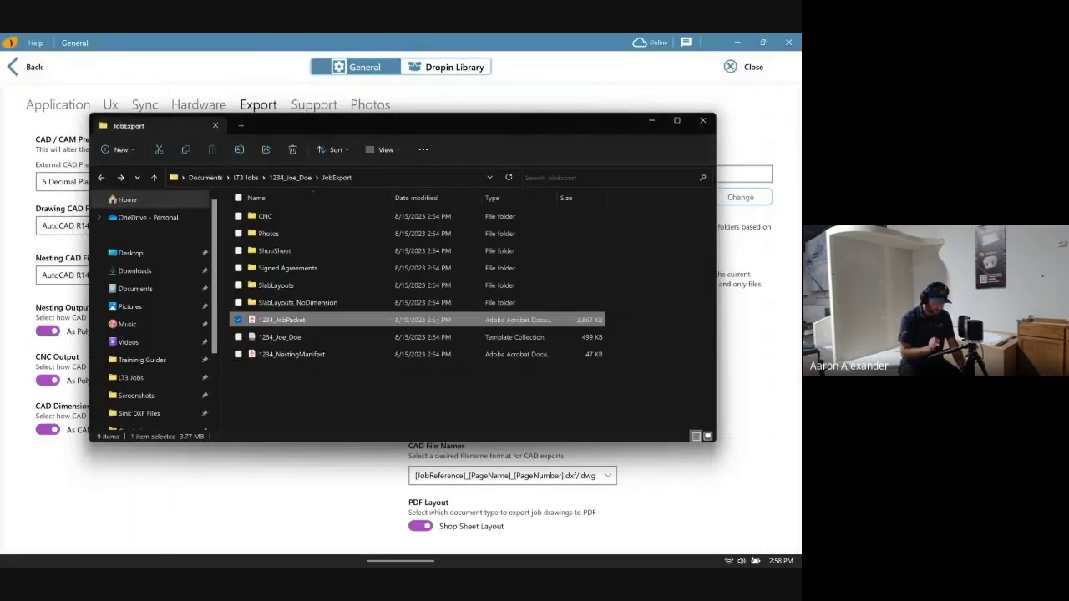
- Open the 1234_NestingManifest PDF from the JobExport folder
double_click(292, 354)
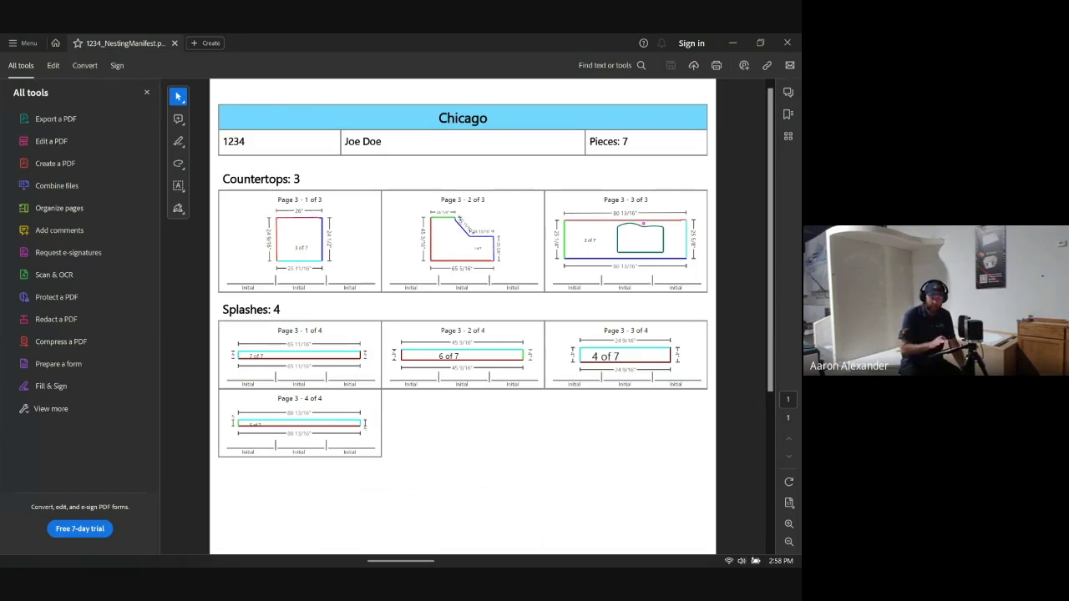
- Close Acrobat, File Explorer and App Settings, returning to the 40.43 sq ft CNC Saw Page
left_click(786, 42)
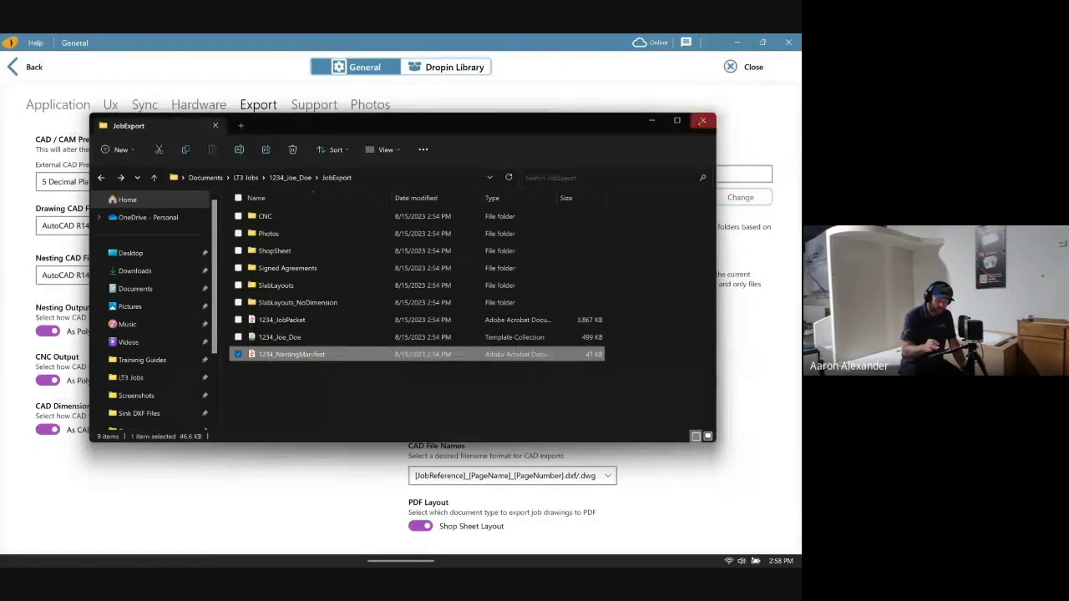
left_click(702, 120)
left_click(25, 67)
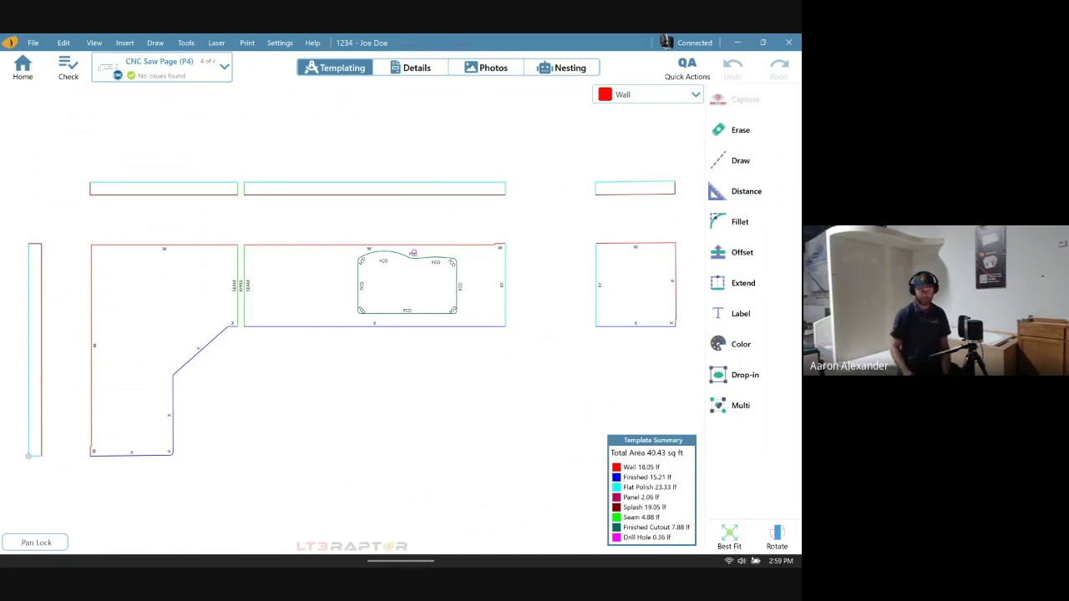
- Export the job with Save To Archive/ZIP, advancing through the Export to Archive wizard
left_click(32, 43)
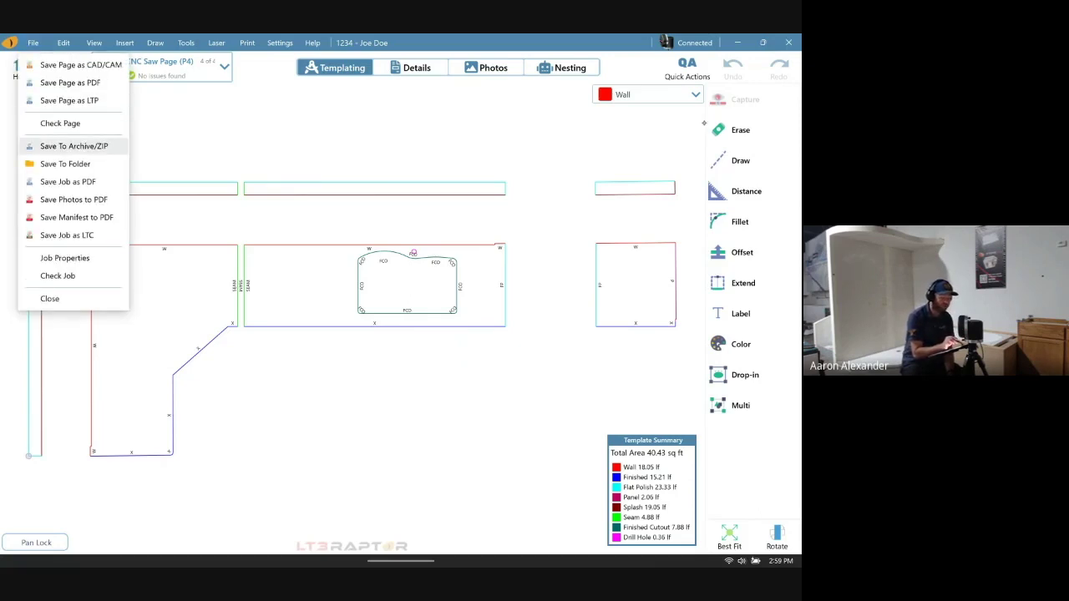
left_click(73, 145)
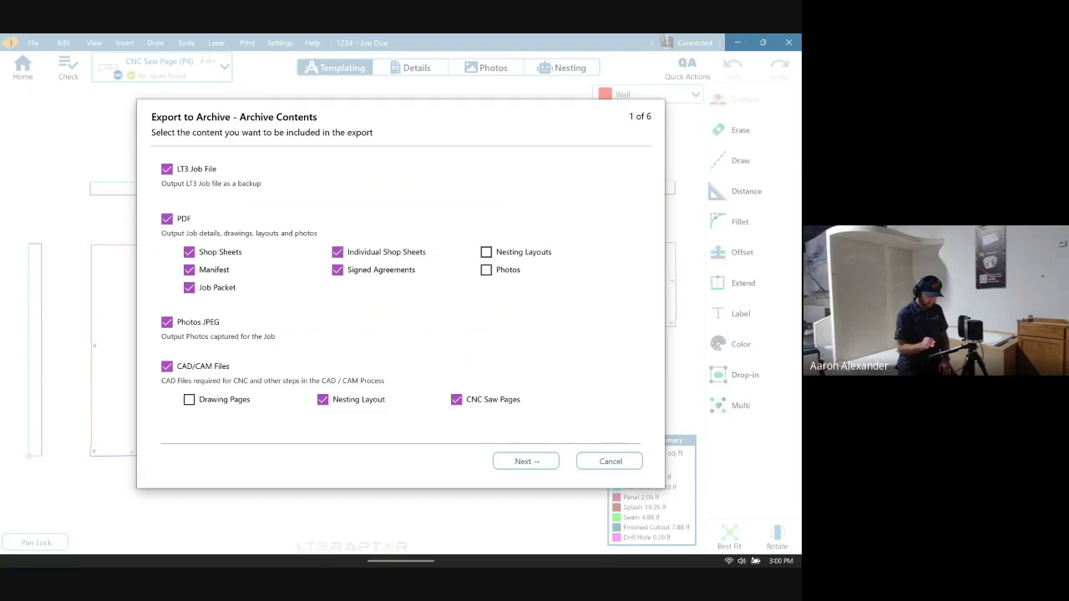
key("Return")
key("Return")
key("Return")
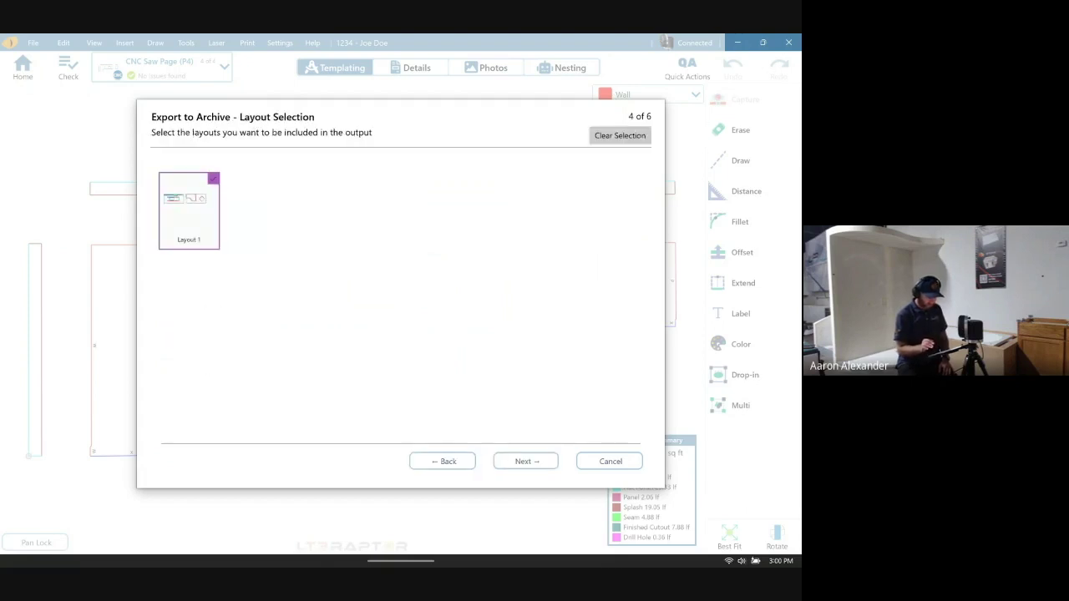
key("Return")
key("Return")
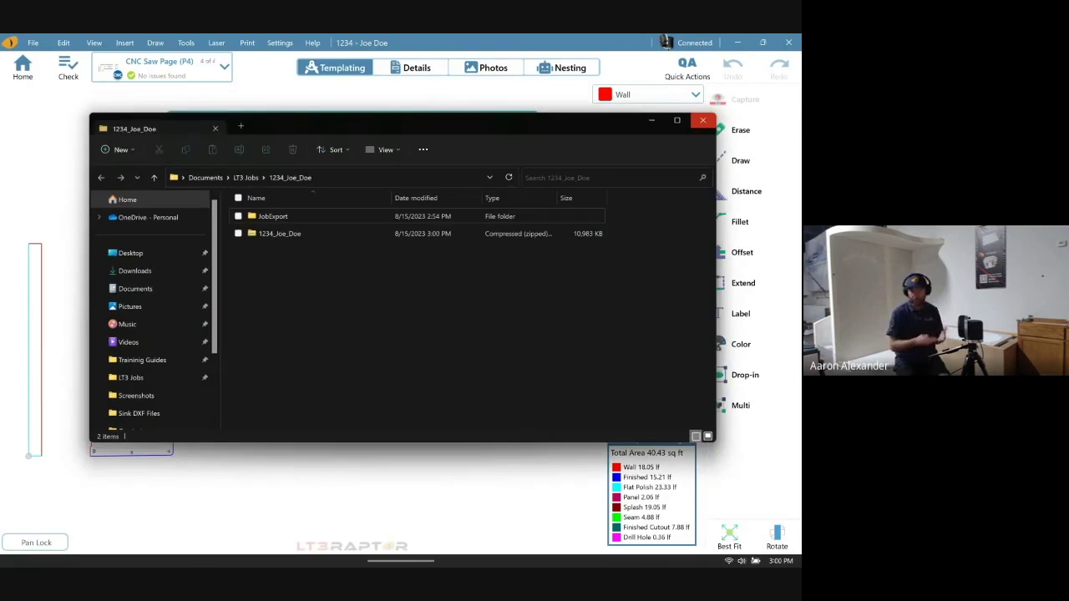
- Select the 10.7 MB job zip in the LT3 Jobs folder and close File Explorer
left_click(280, 233)
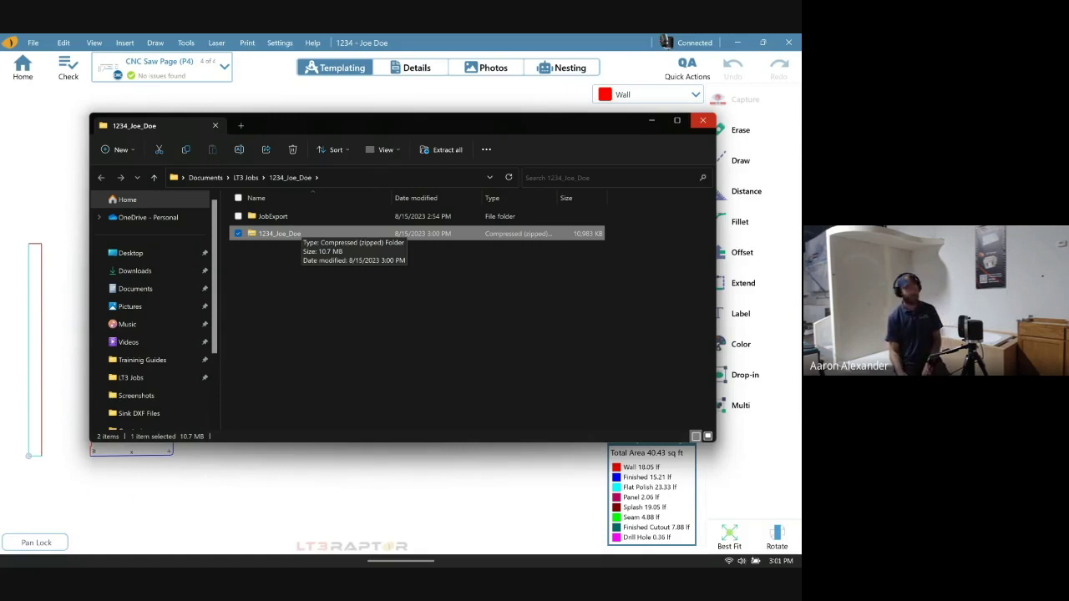
key("alt+F4")
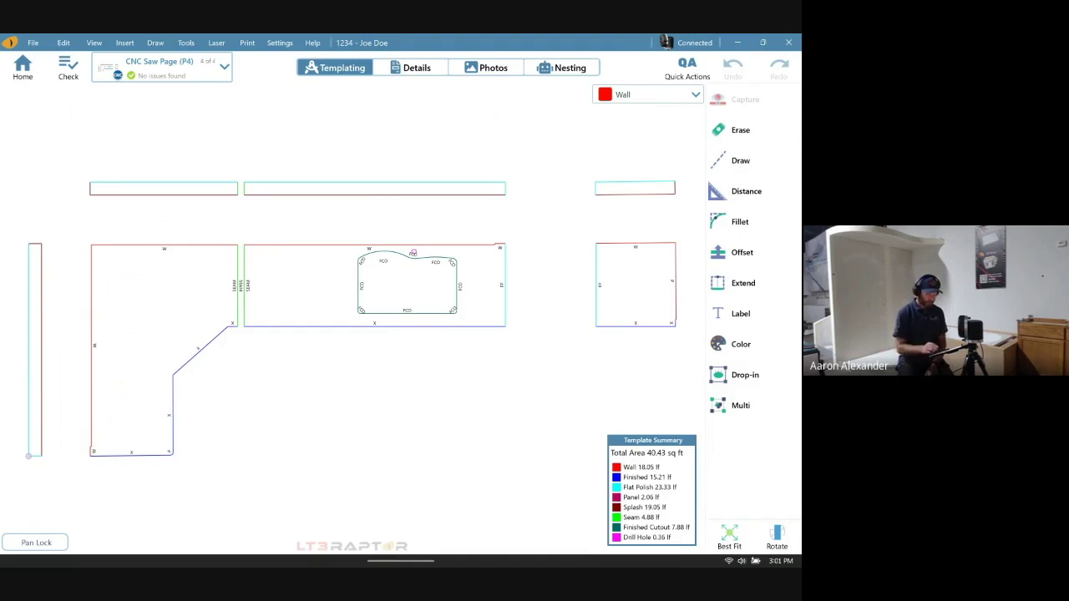
- Bring the Chrome meeting window forward and open a new tab on the Google start page
mouse_move(401, 548)
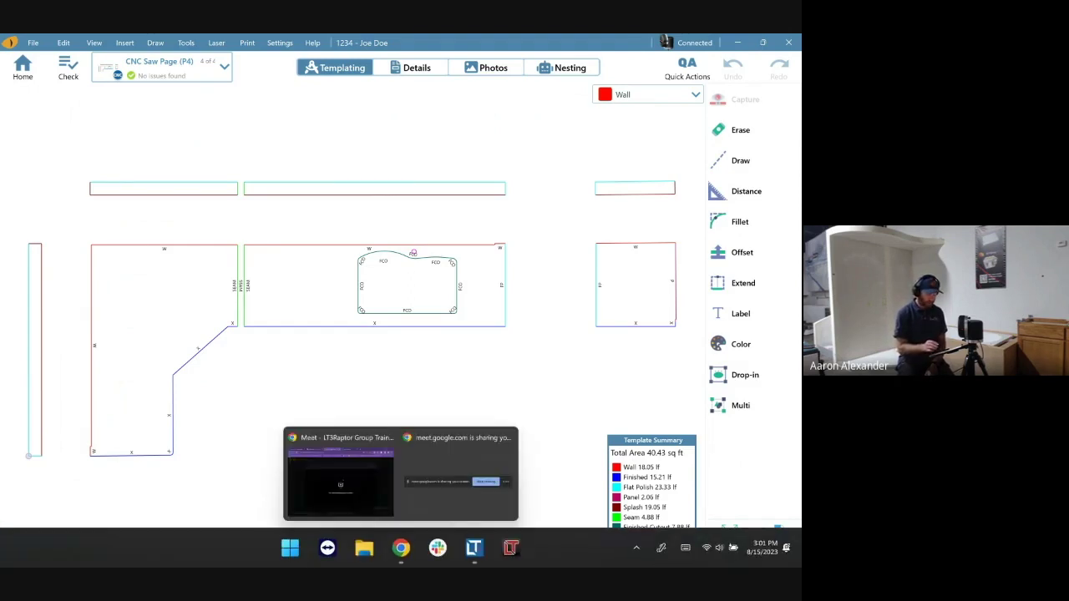
left_click(401, 548)
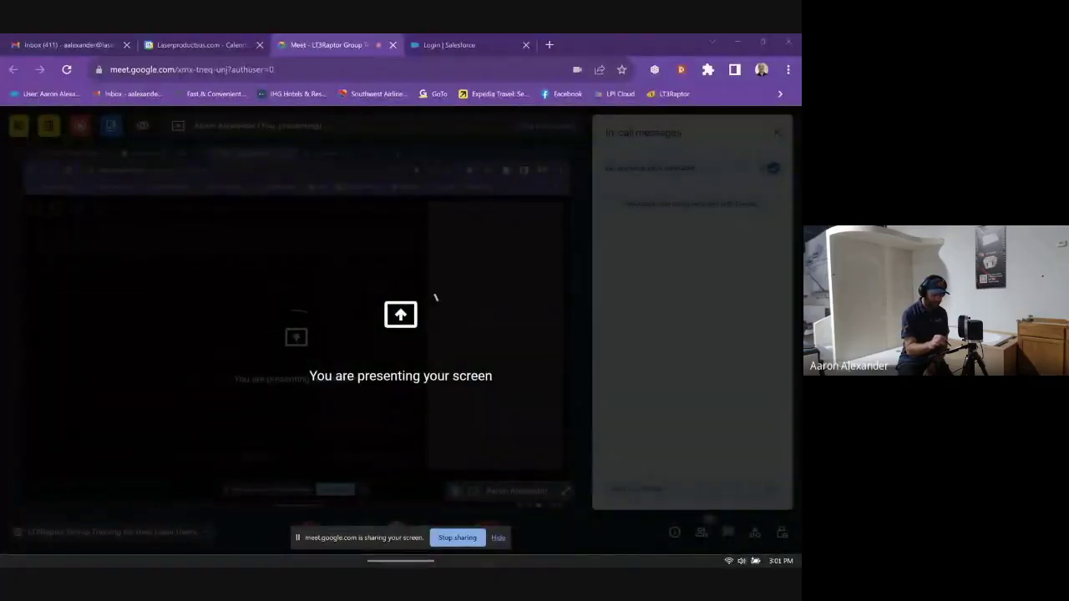
key("ctrl+t")
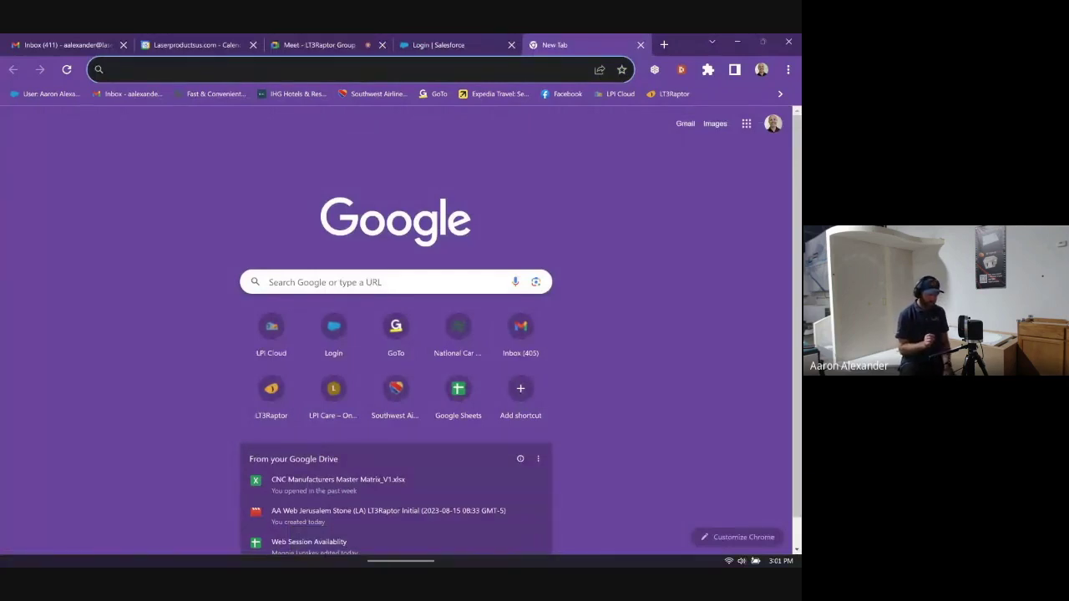
- Open the LPI Cloud login page from its shortcut tile, then return to the Meet tab
left_click(272, 327)
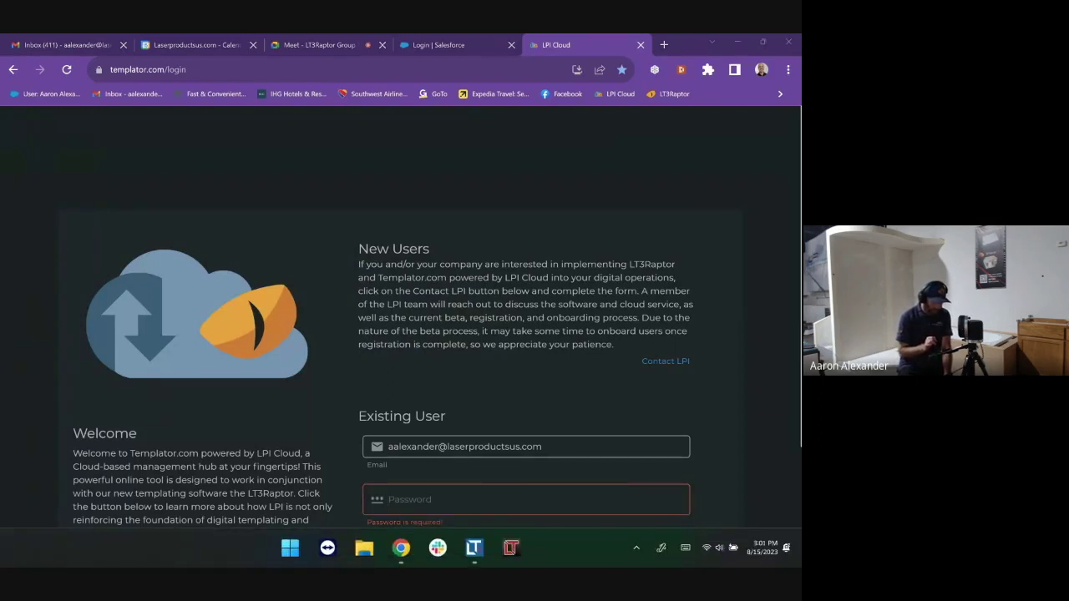
key("ctrl+3")
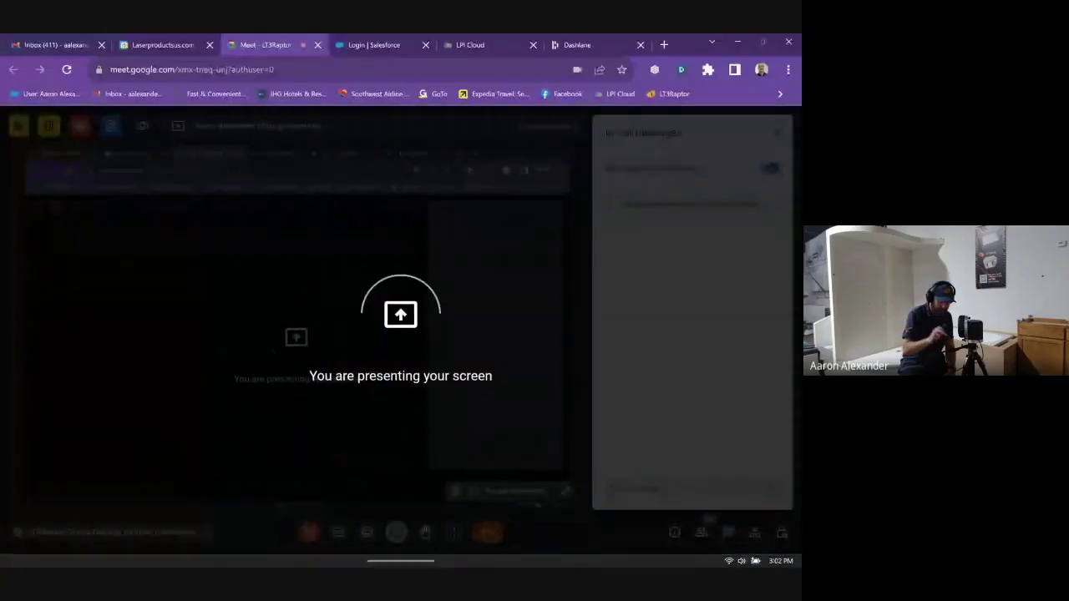
- Switch to the LPI Trainers workspace and list its 143 jobs, with job 1234 on top
key("ctrl+Tab")
key("ctrl+Tab")
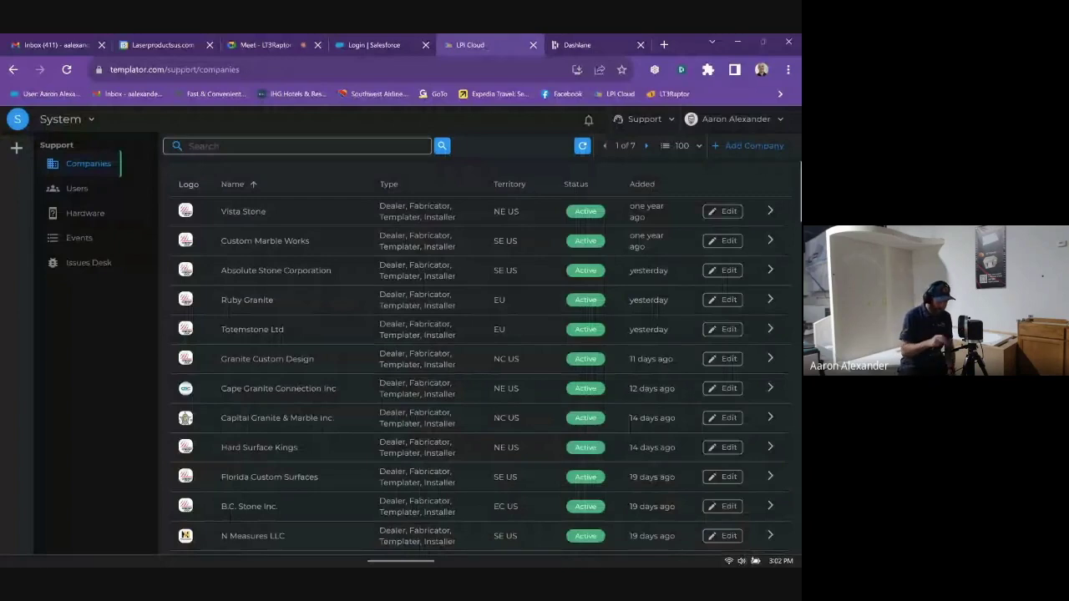
left_click(67, 118)
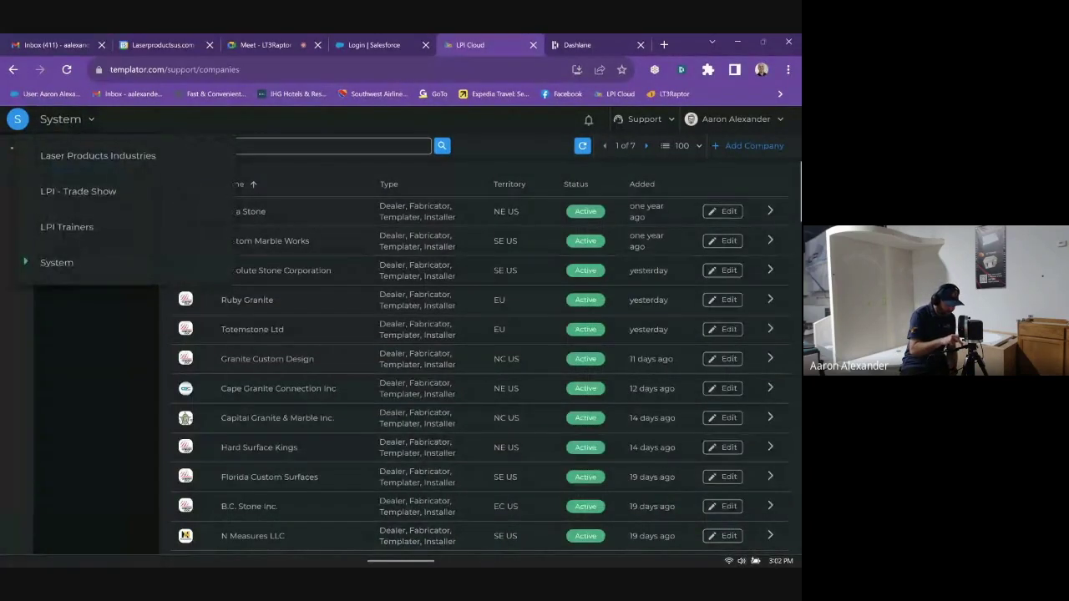
left_click(91, 226)
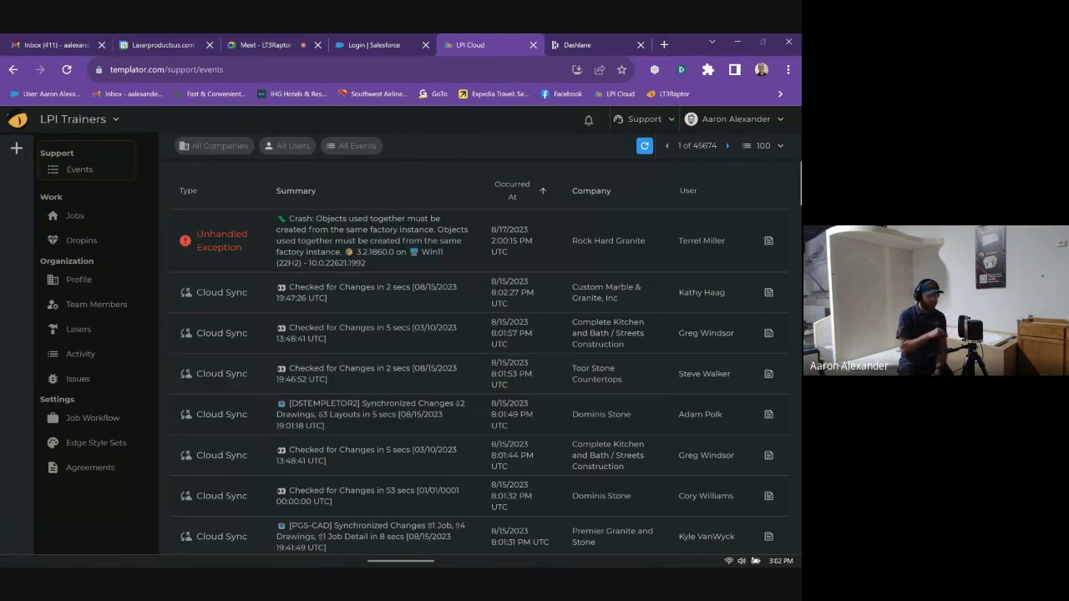
left_click(75, 215)
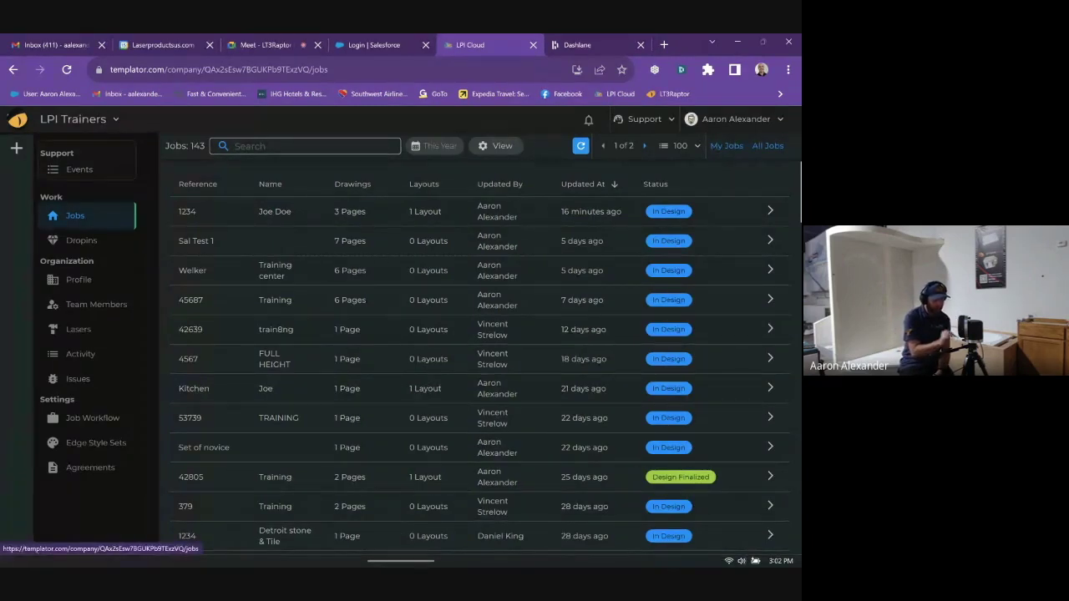
scroll(480, 359, "down", 1)
scroll(480, 359, "up", 1)
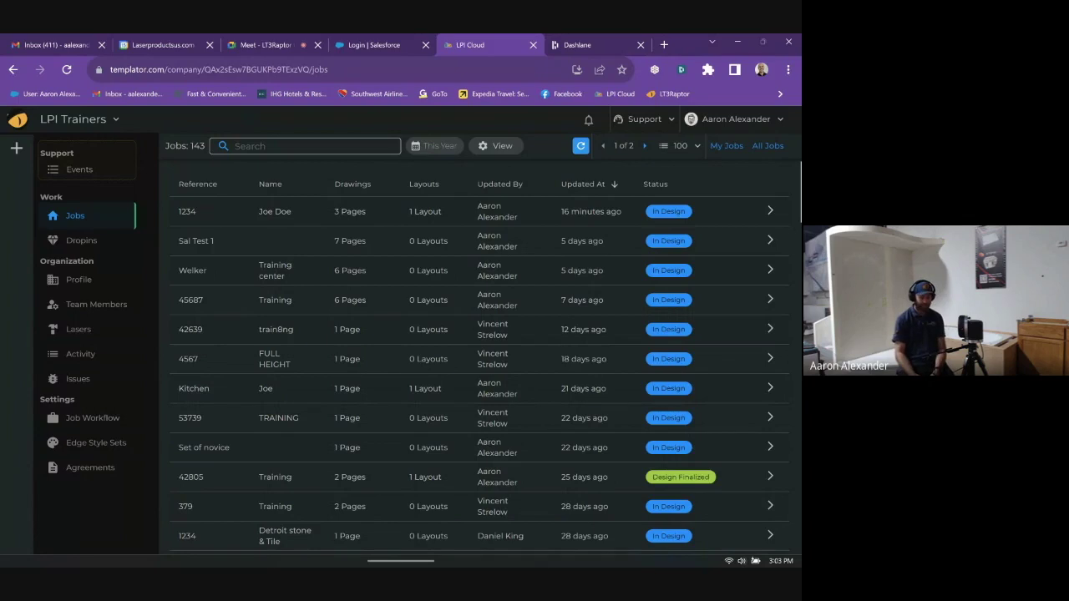
- Check LT3Raptor's jobs list, then reload LPI Cloud's jobs list to show job 1234 with 4 pages
mouse_move(401, 564)
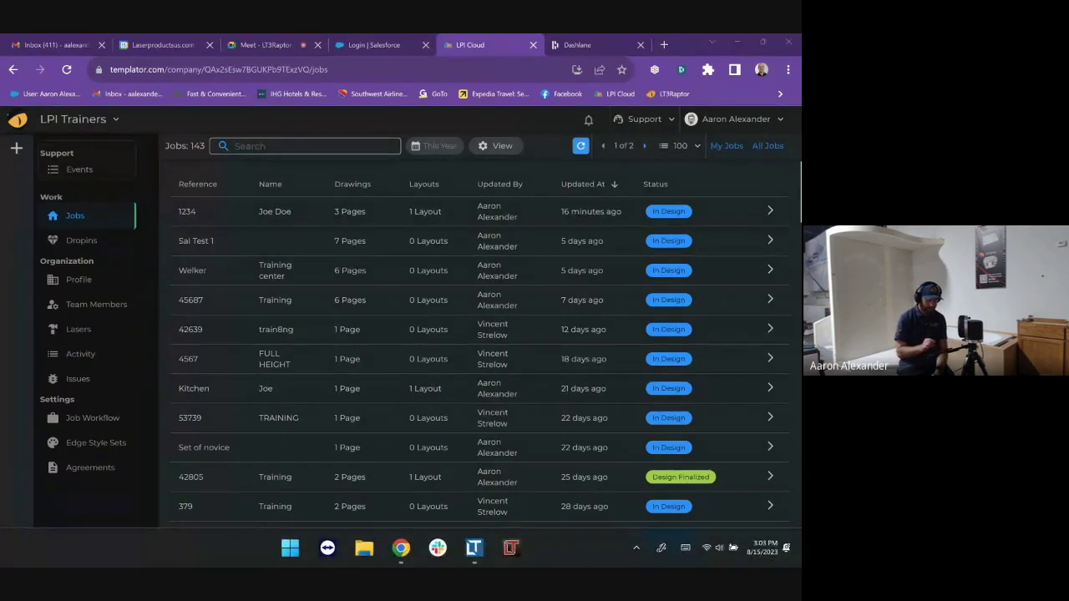
left_click(473, 548)
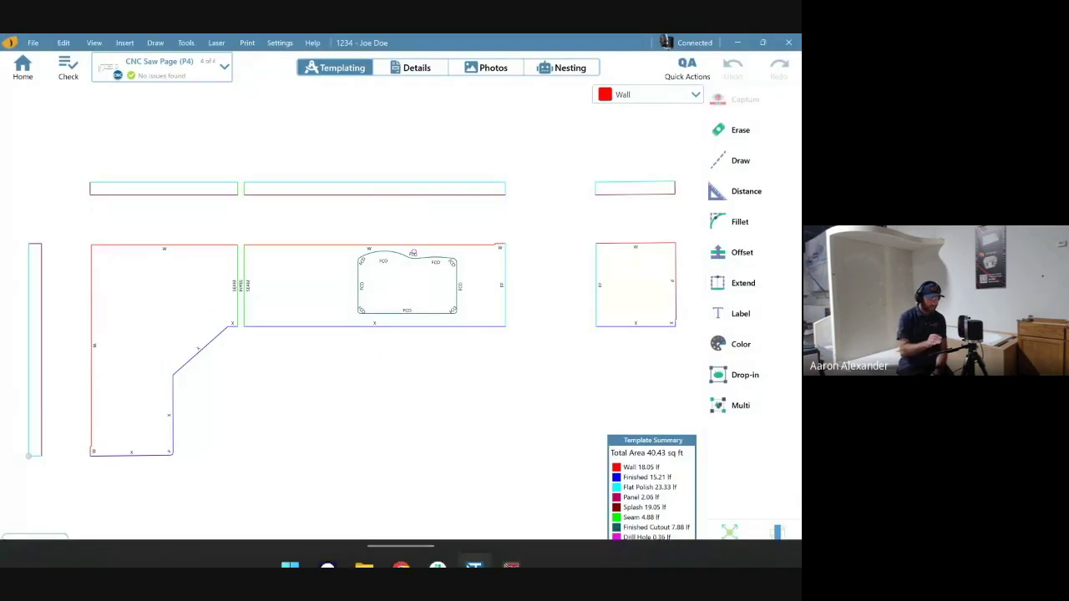
key("alt+Tab")
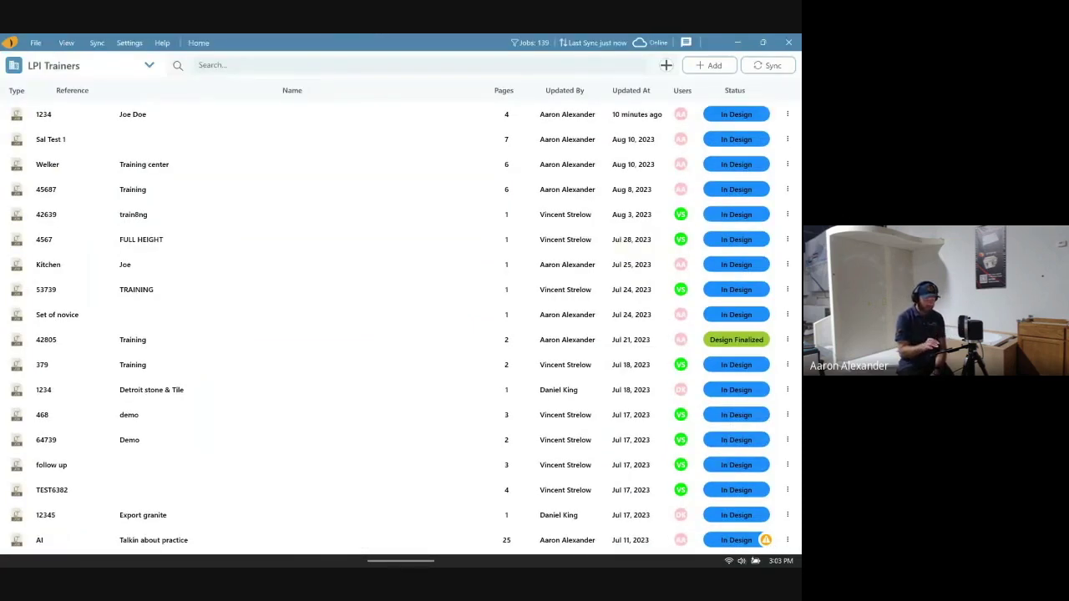
mouse_move(401, 547)
left_click(330, 468)
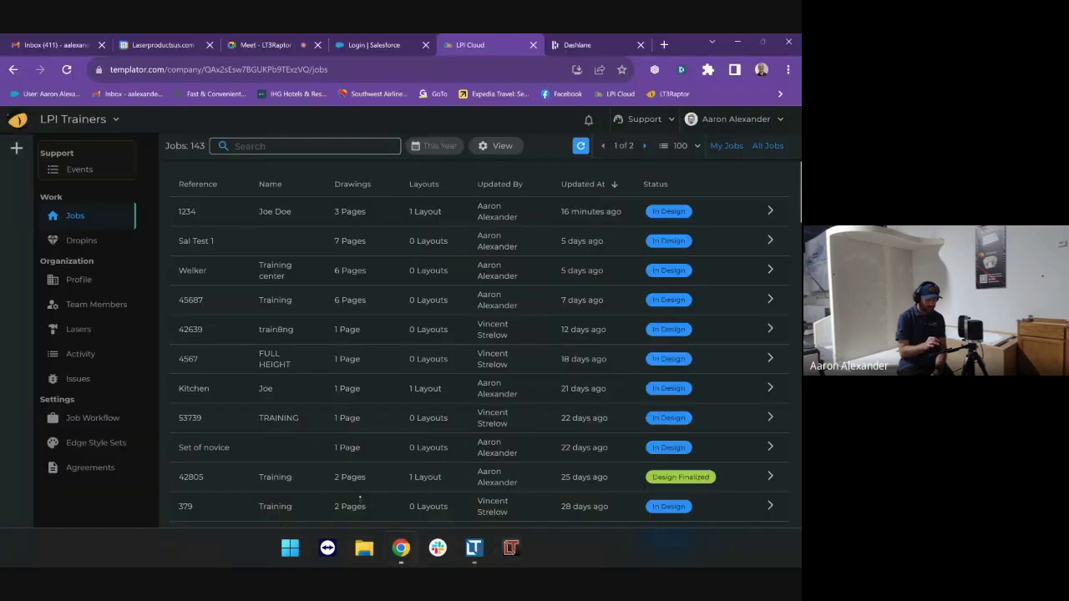
key("F5")
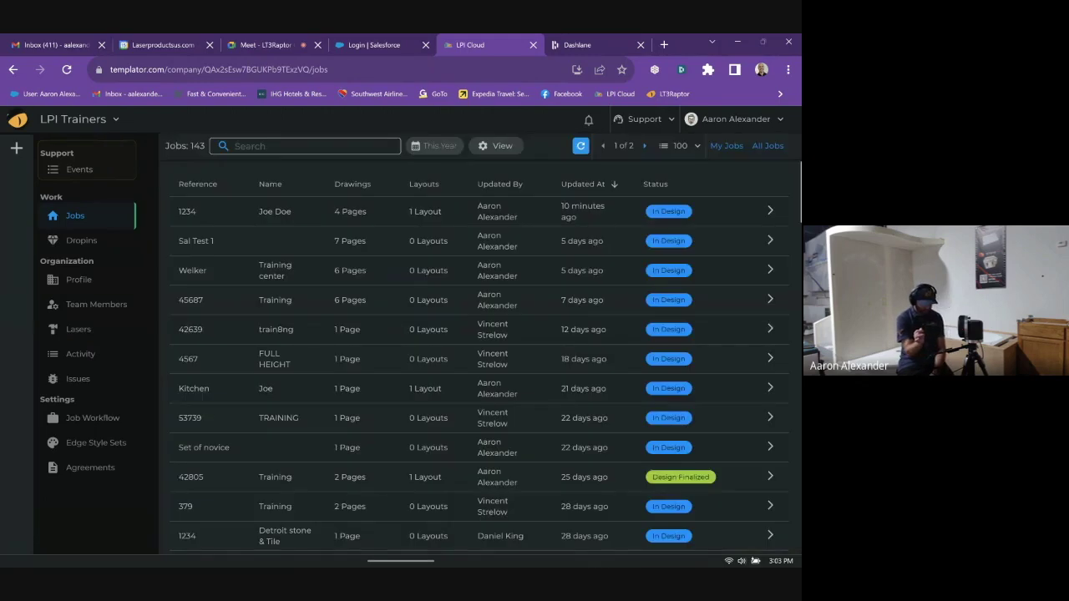
- Open job 1234, review Page 3 in its templating view, then view its four photos
left_click(275, 211)
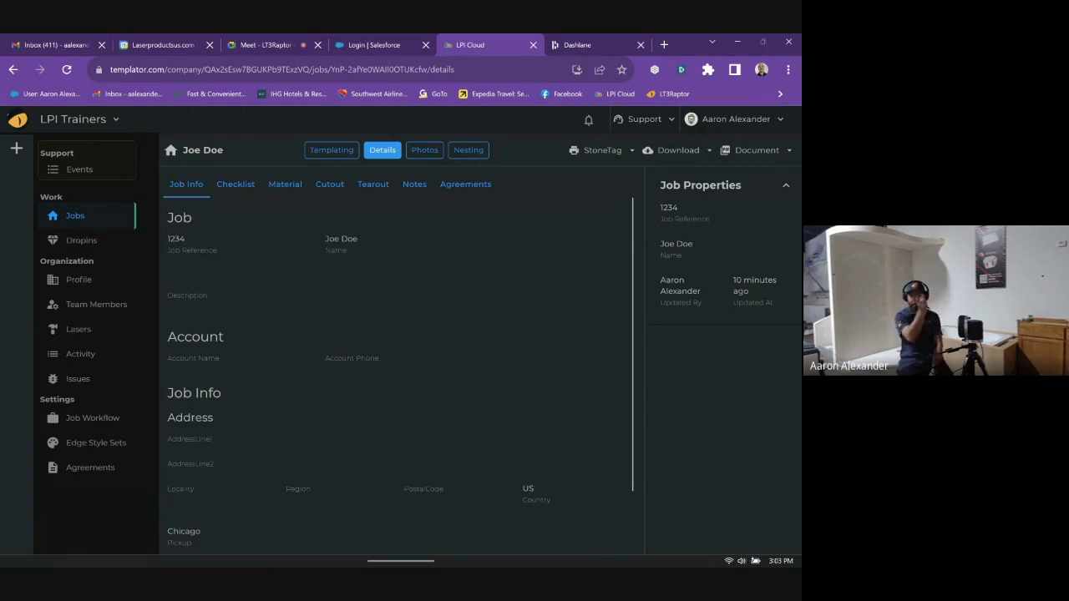
left_click(331, 149)
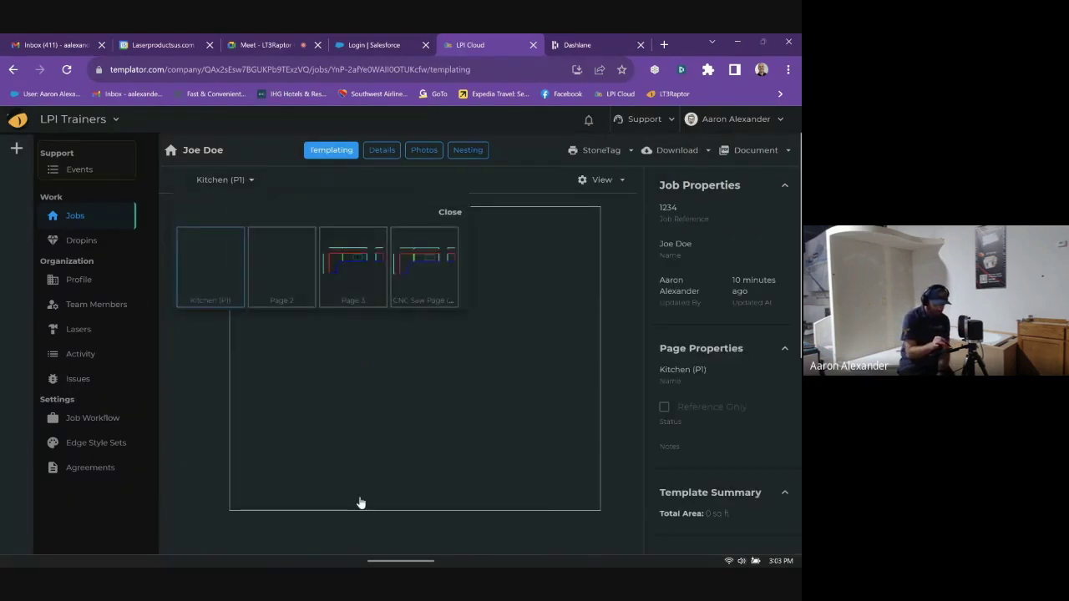
left_click(352, 267)
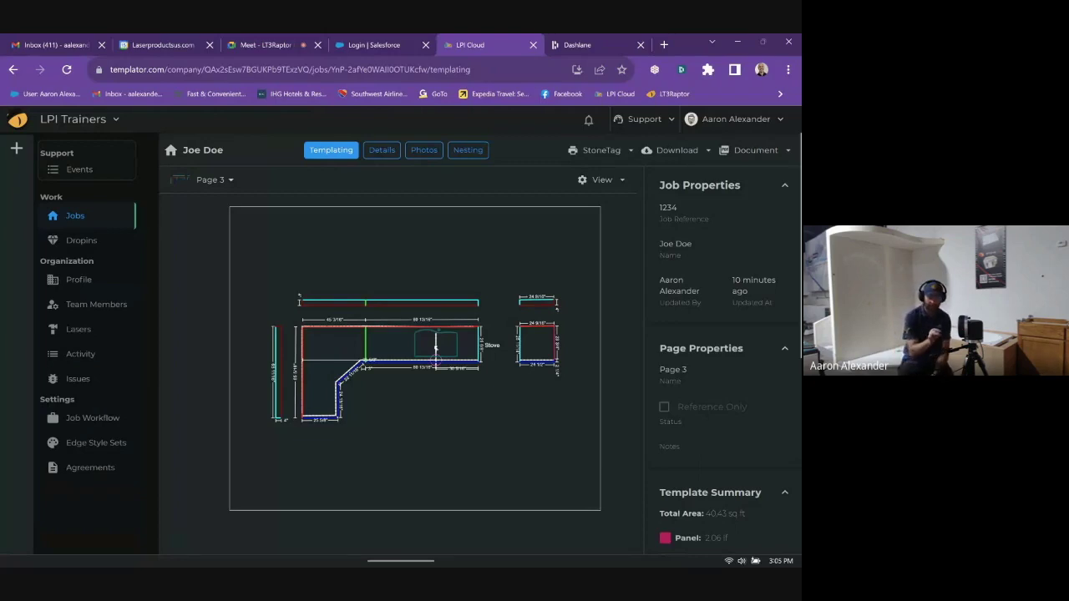
left_click(423, 149)
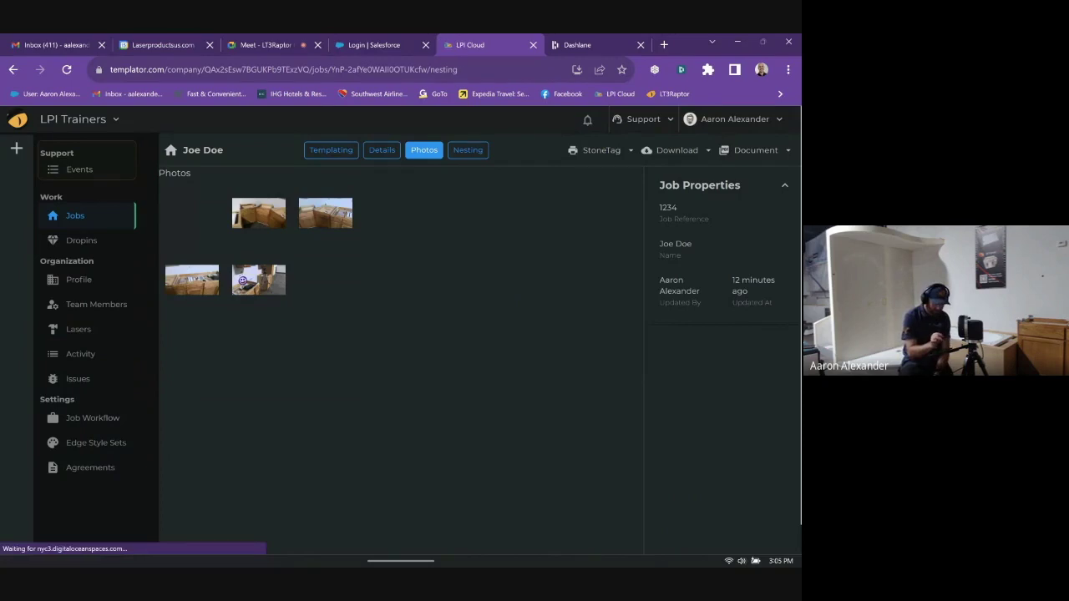
- View job 1234's nesting layouts, then the Dropins list and the LPI Trainers Profile page
left_click(467, 149)
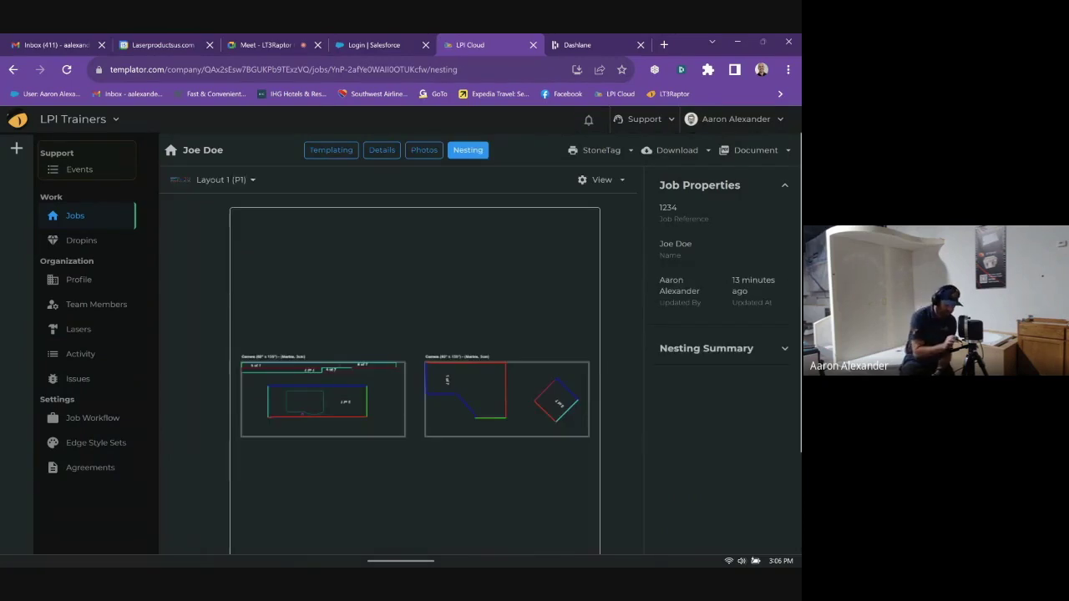
left_click(81, 240)
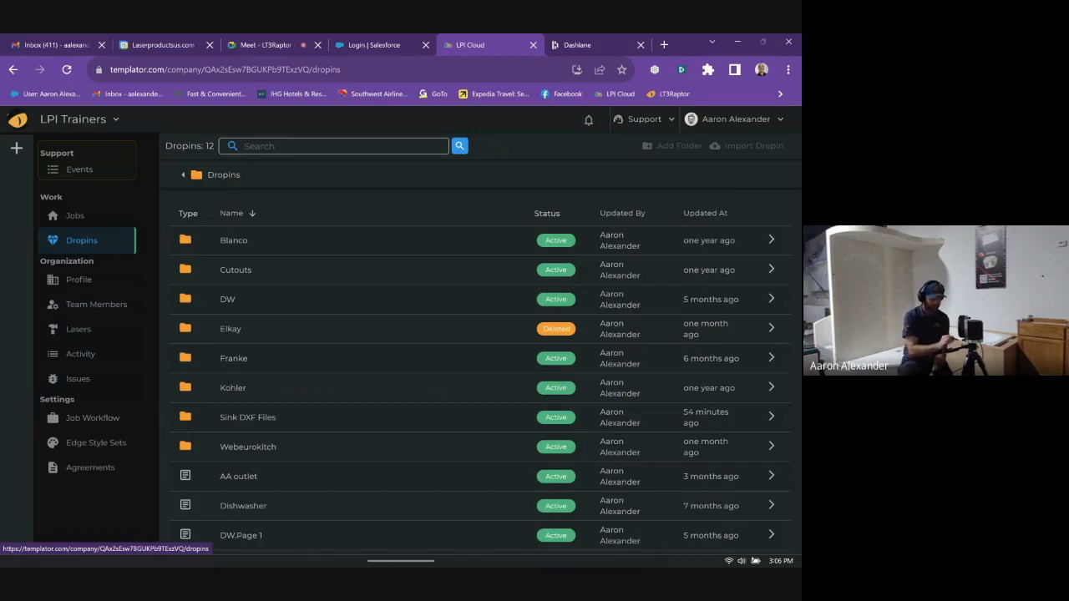
left_click(79, 278)
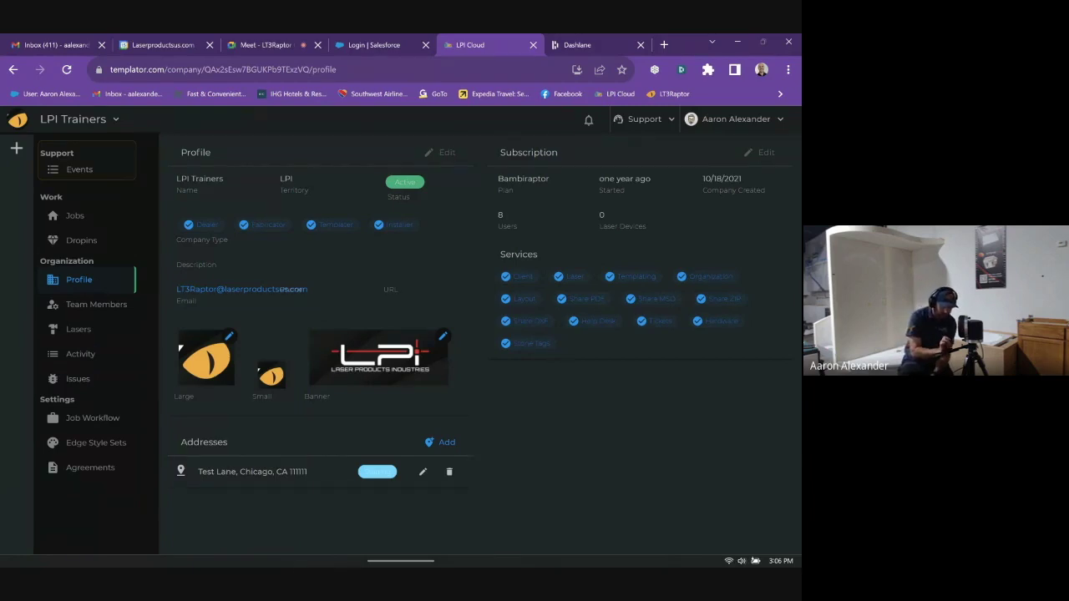
- Open the Change Company Logo editor from the Large logo's pencil icon
left_click(229, 336)
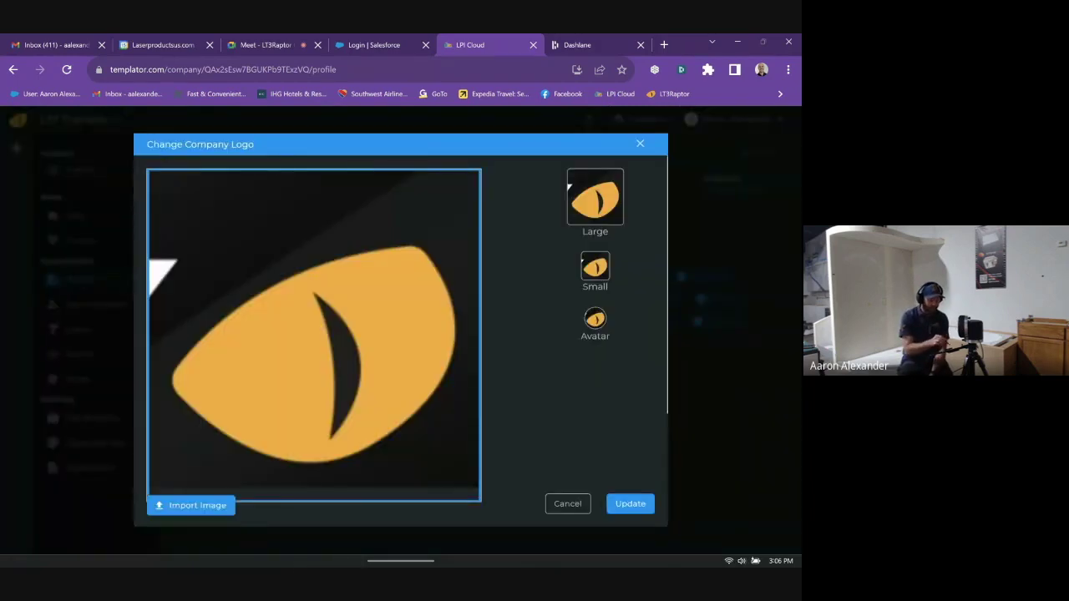
- Start an image import, cancel the file picker, and apply Update to the company logo
left_click(191, 505)
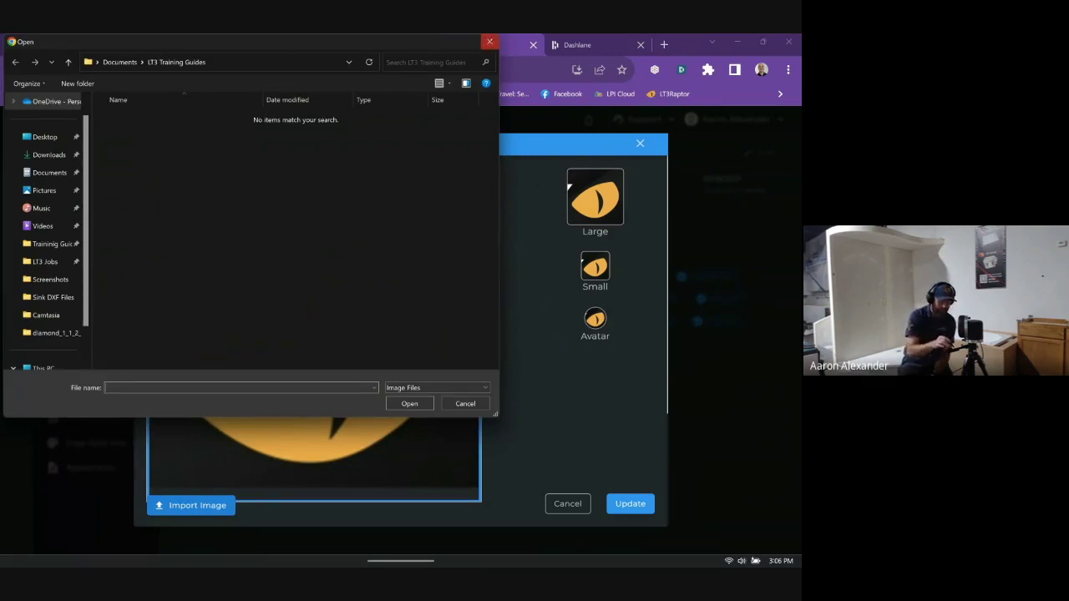
left_click(489, 41)
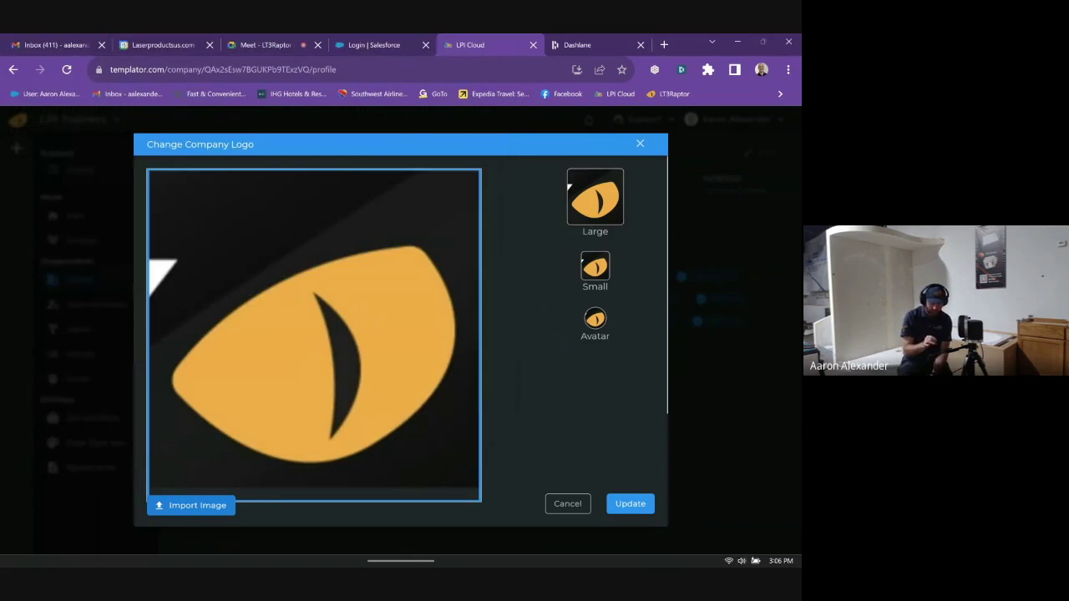
left_click(630, 504)
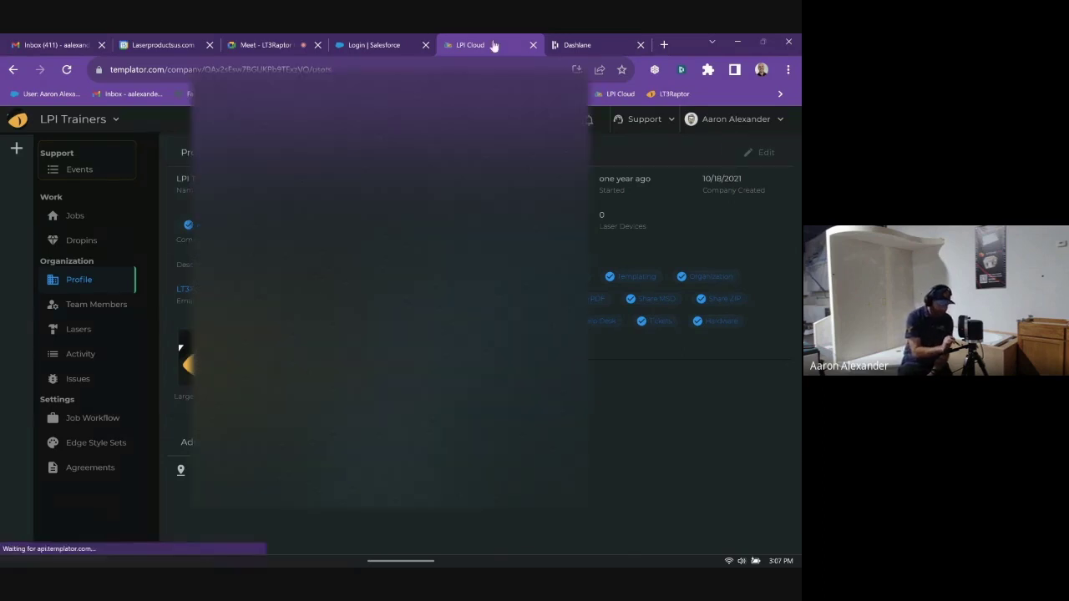
- Show LPI Trainers' Team Members list of 8 users with their last-seen times and status
left_click(96, 304)
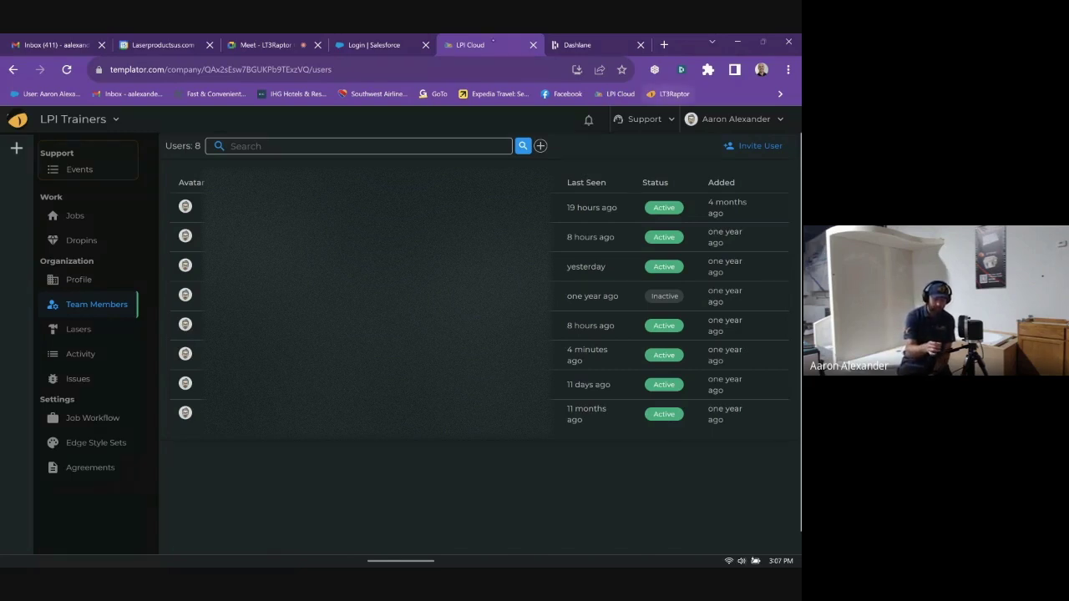
- Run the LT3Raptor installer from its download site, dismiss the already-installed notice, and return to LPI Cloud
left_click(664, 44)
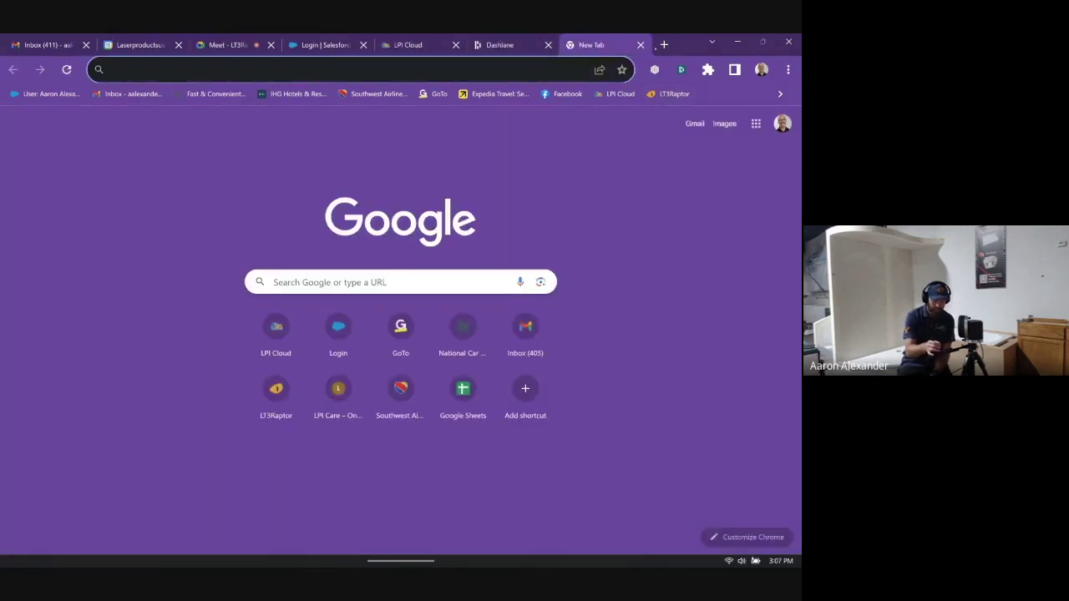
left_click(670, 93)
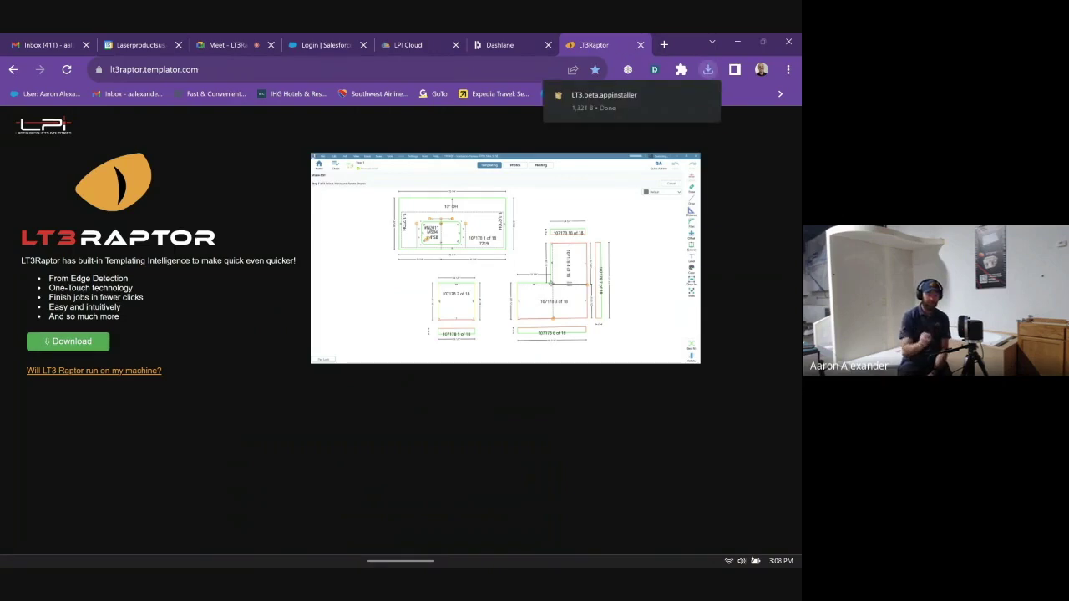
left_click(618, 100)
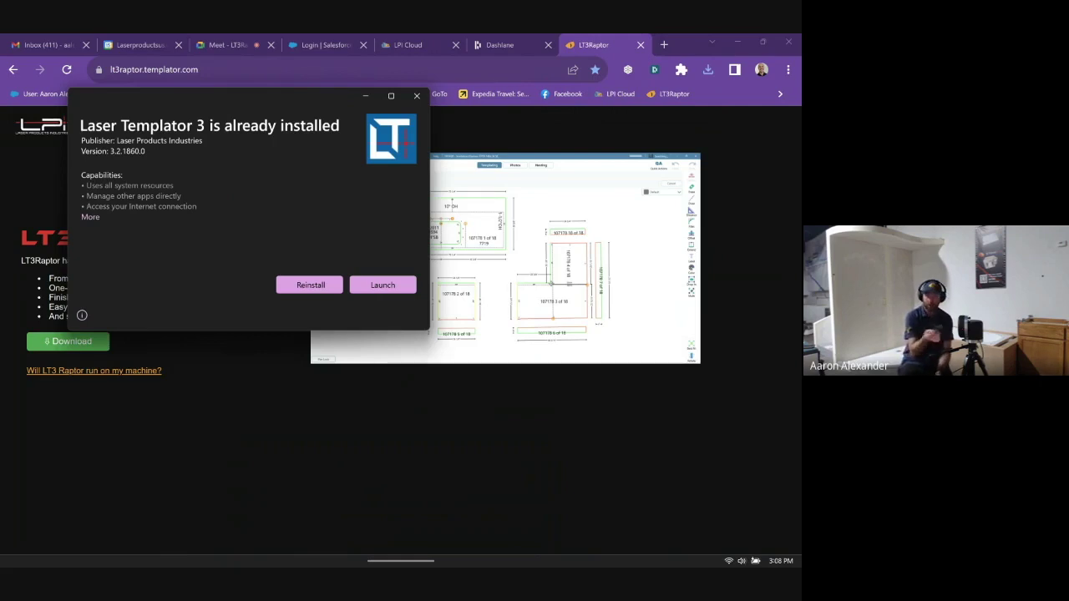
key("Escape")
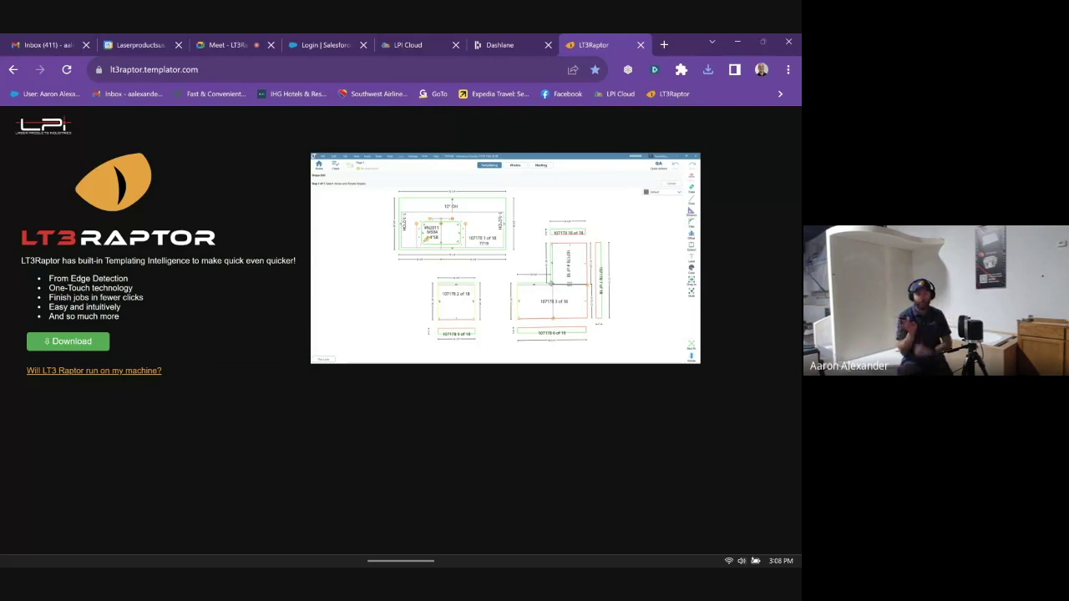
left_click(408, 45)
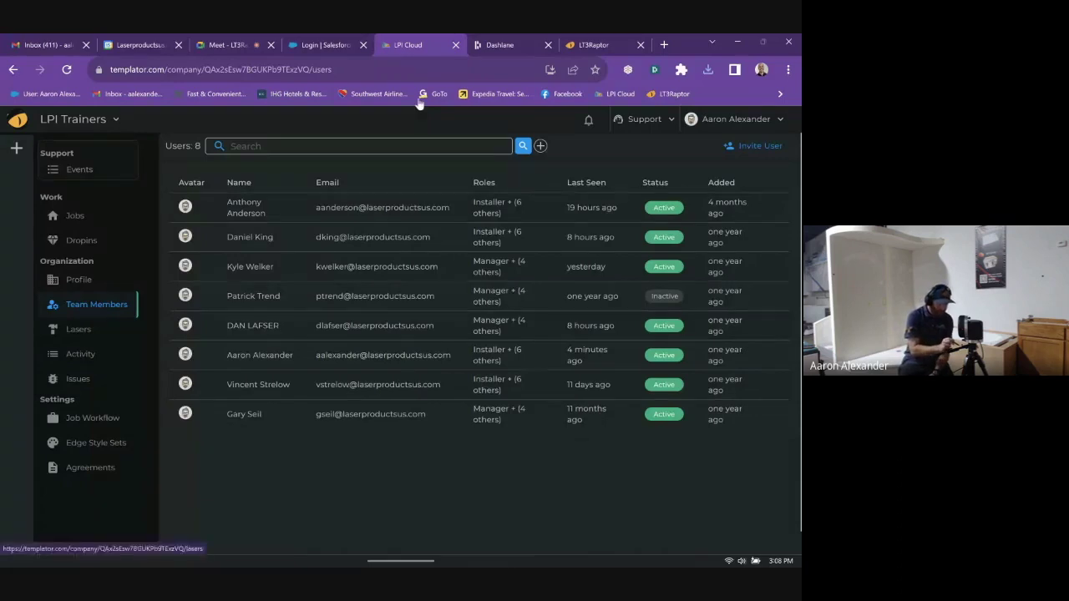
- Browse the Lasers and Activity pages, then reach Job Workflow settings with eight job statuses
left_click(79, 329)
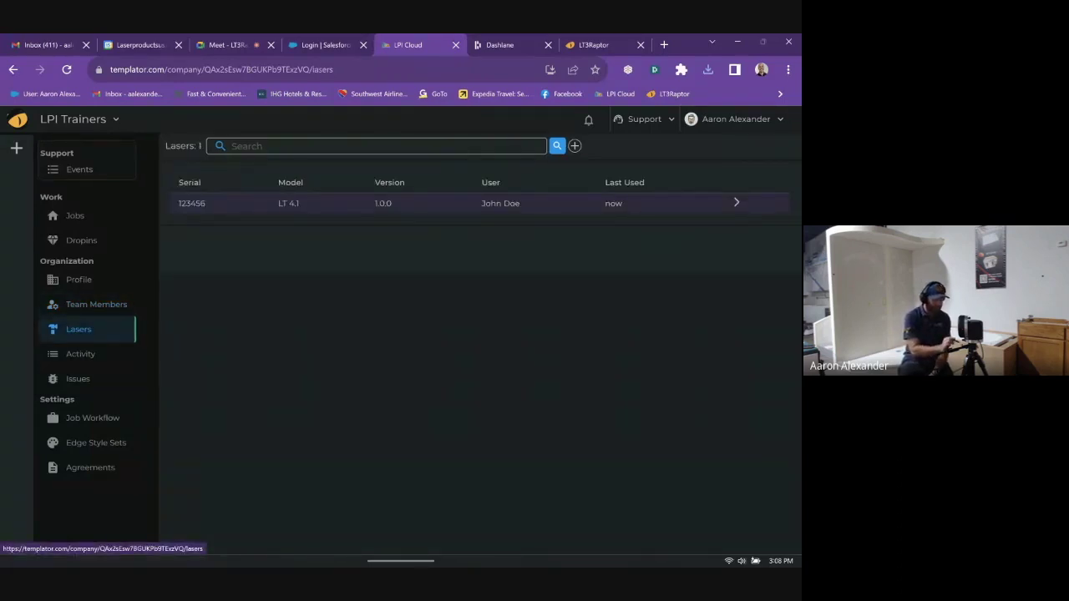
left_click(80, 354)
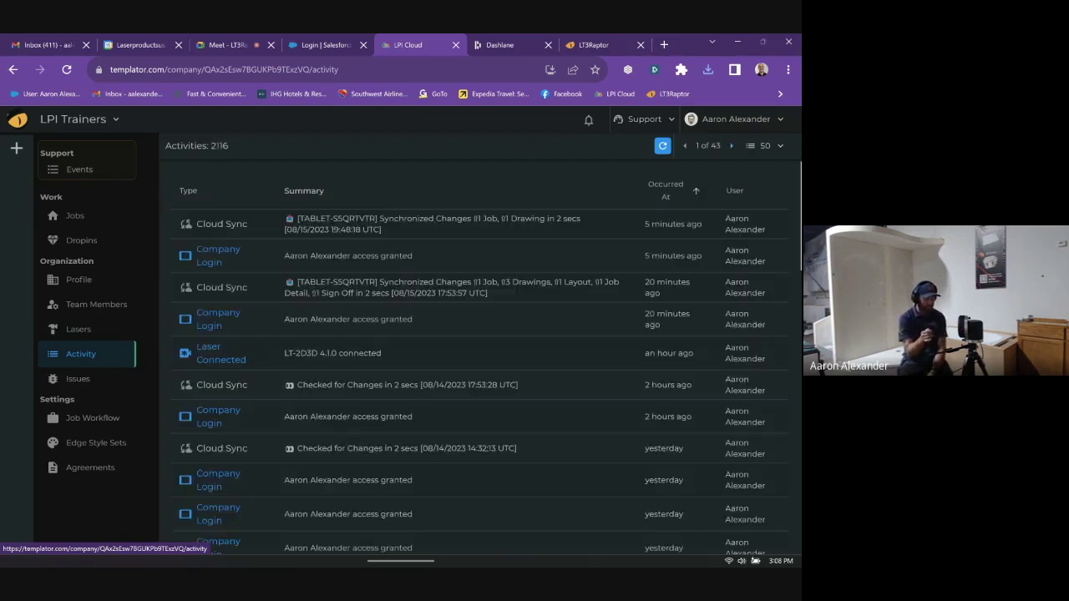
left_click(92, 418)
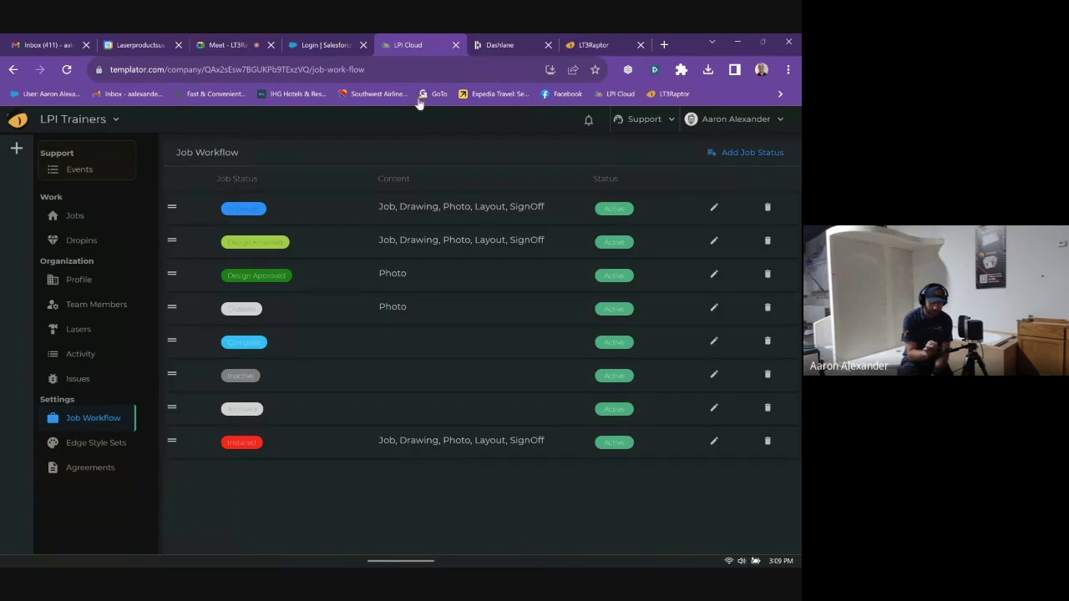
- Re-save the In Design and Design Approved job statuses, with Design Approved keeping Photo content permissions
left_click(714, 207)
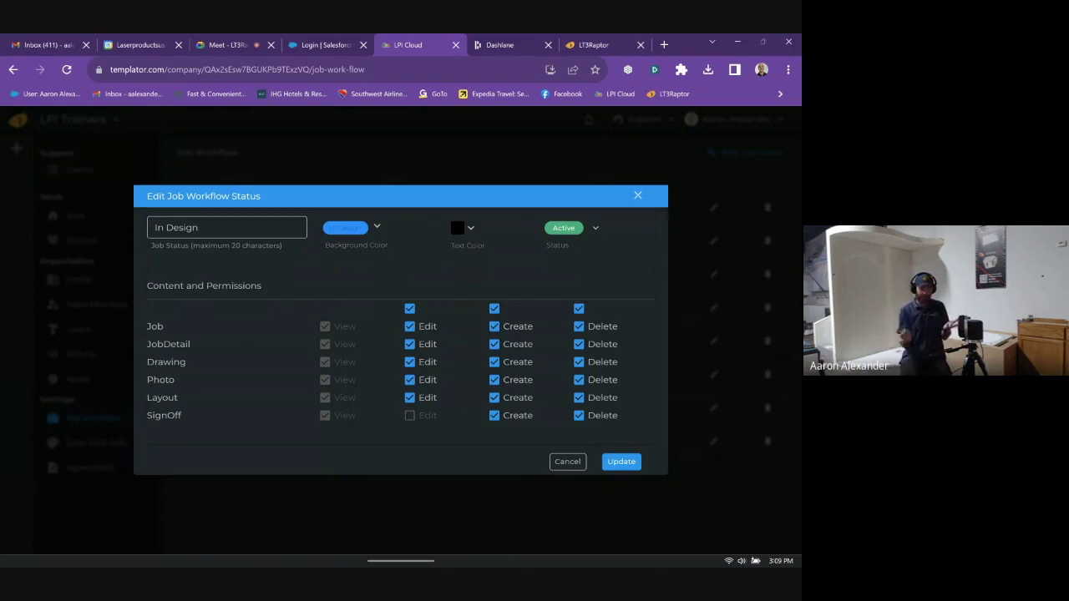
key("Return")
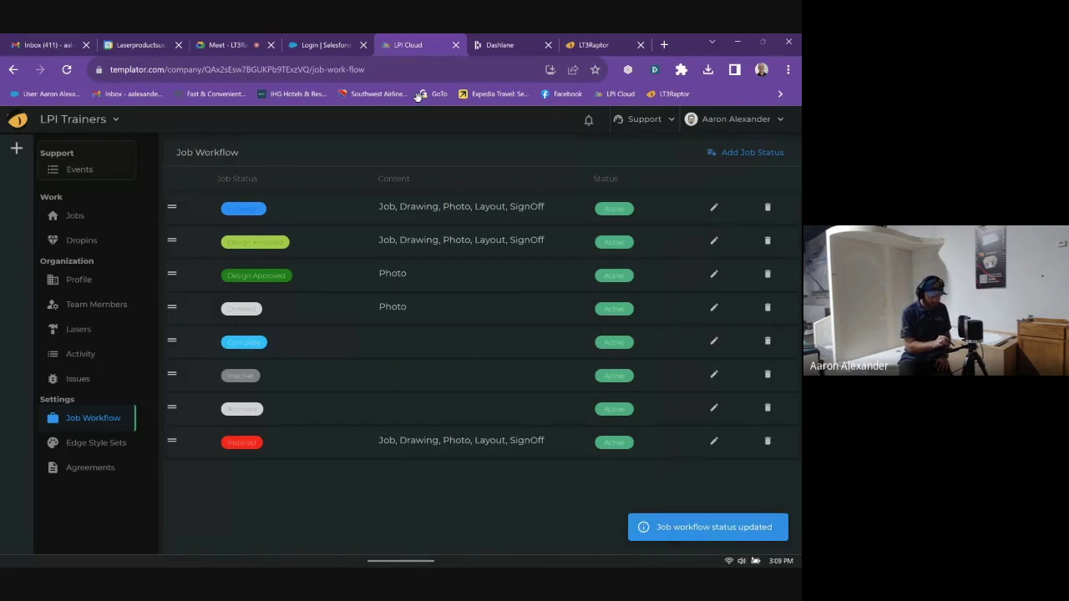
left_click(714, 273)
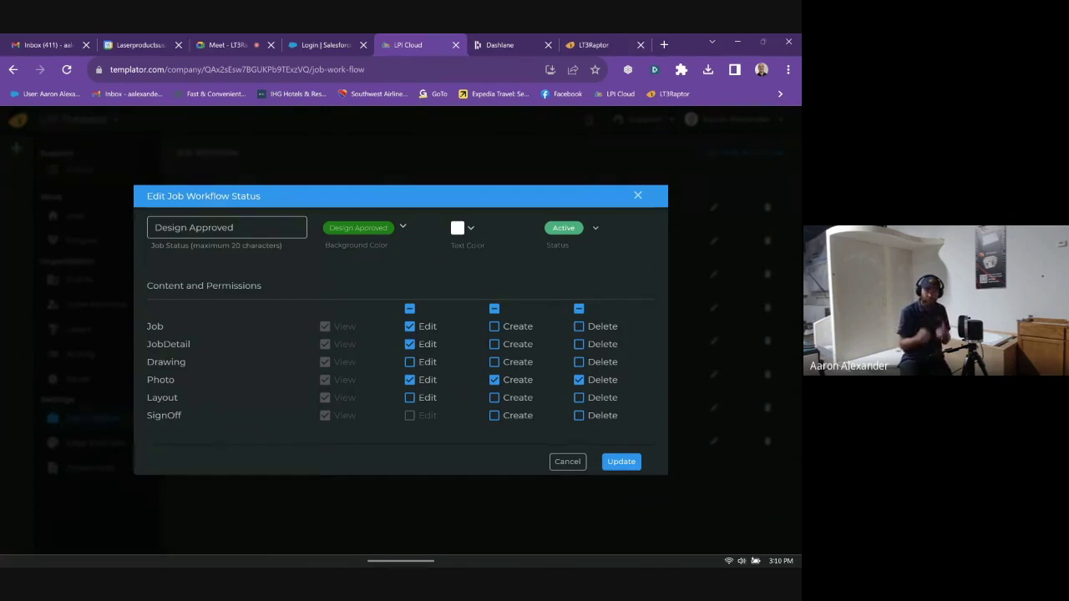
key("Return")
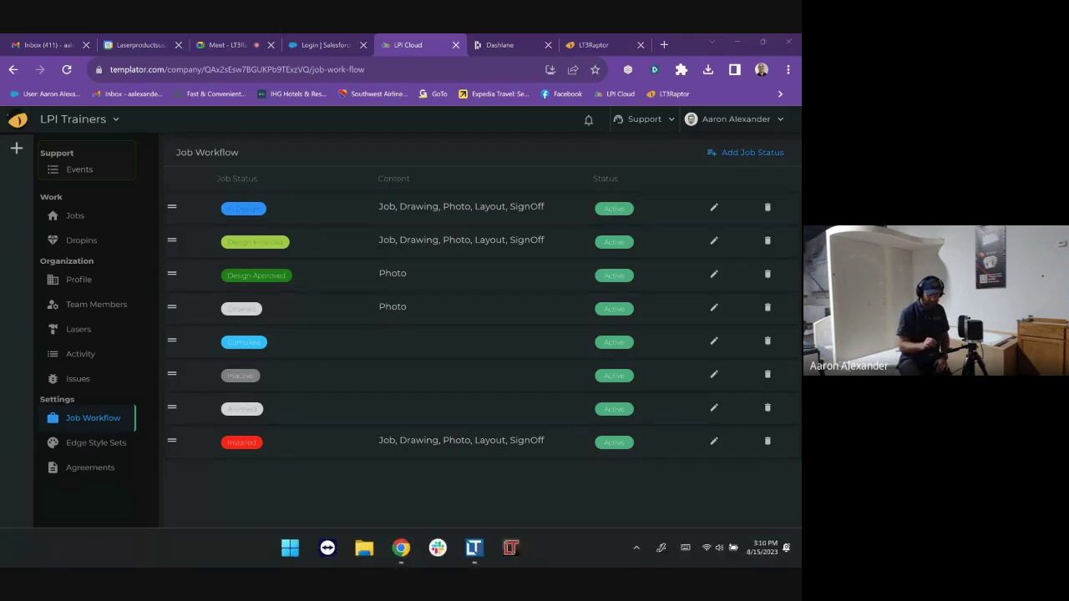
- In LT3Raptor, change job 1234's status to Design Approved and reopen it on its Kitchen page
left_click(476, 551)
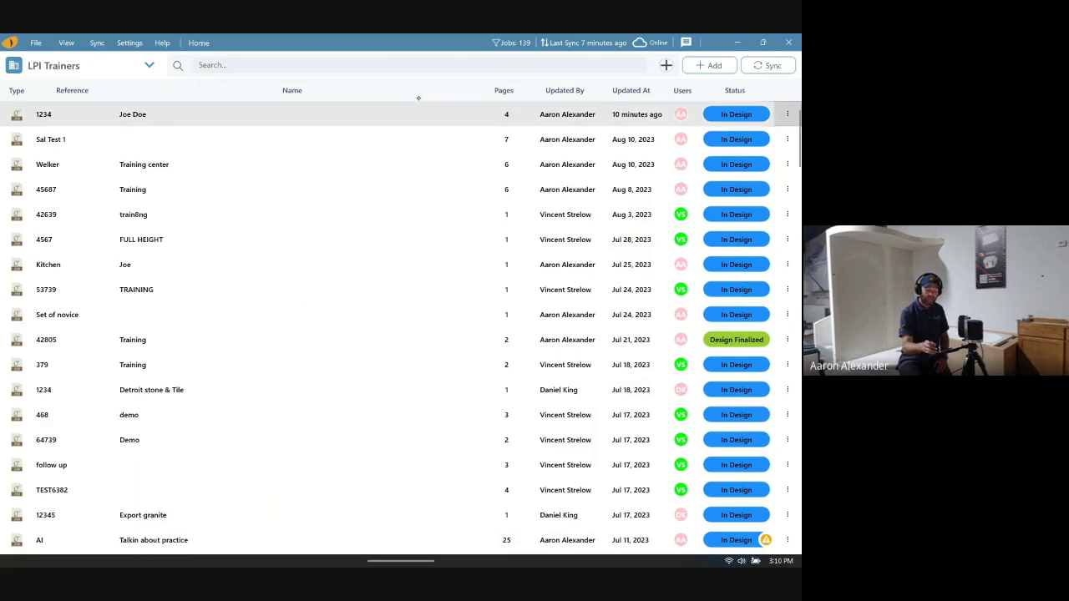
left_click(786, 114)
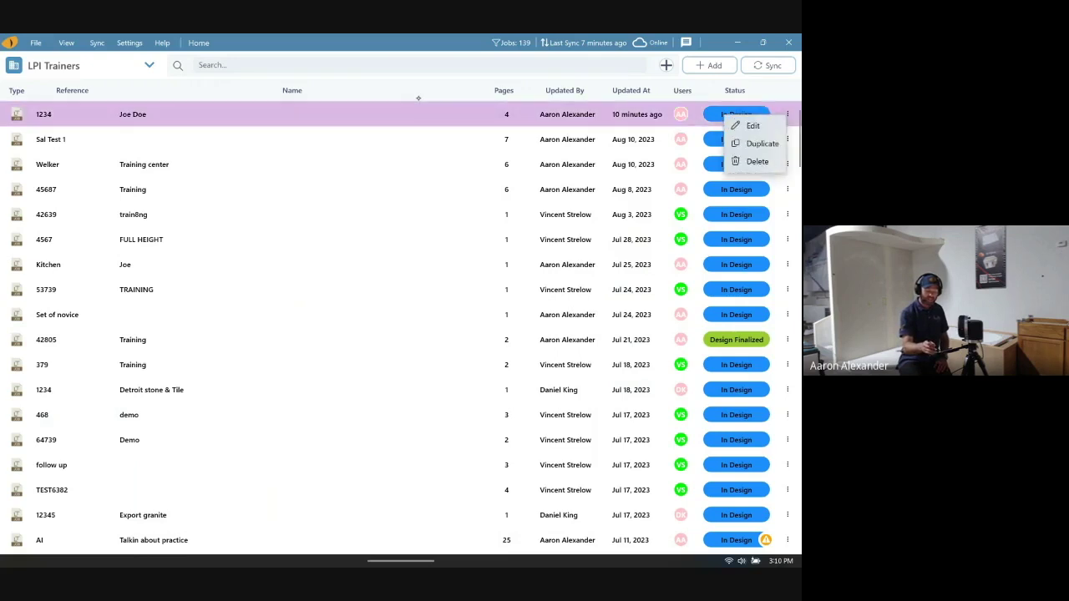
left_click(753, 125)
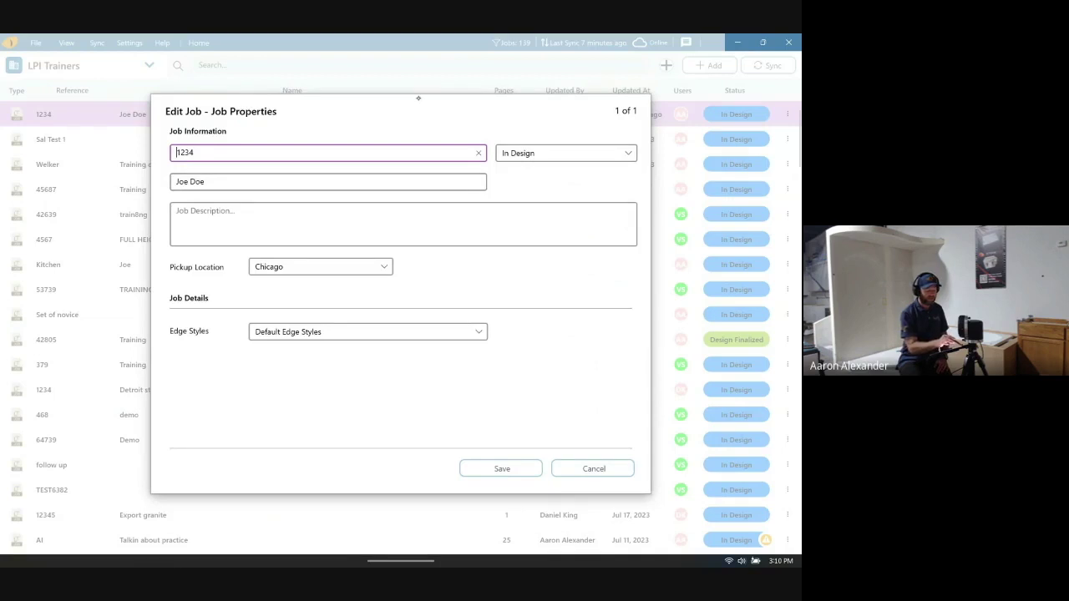
left_click(565, 153)
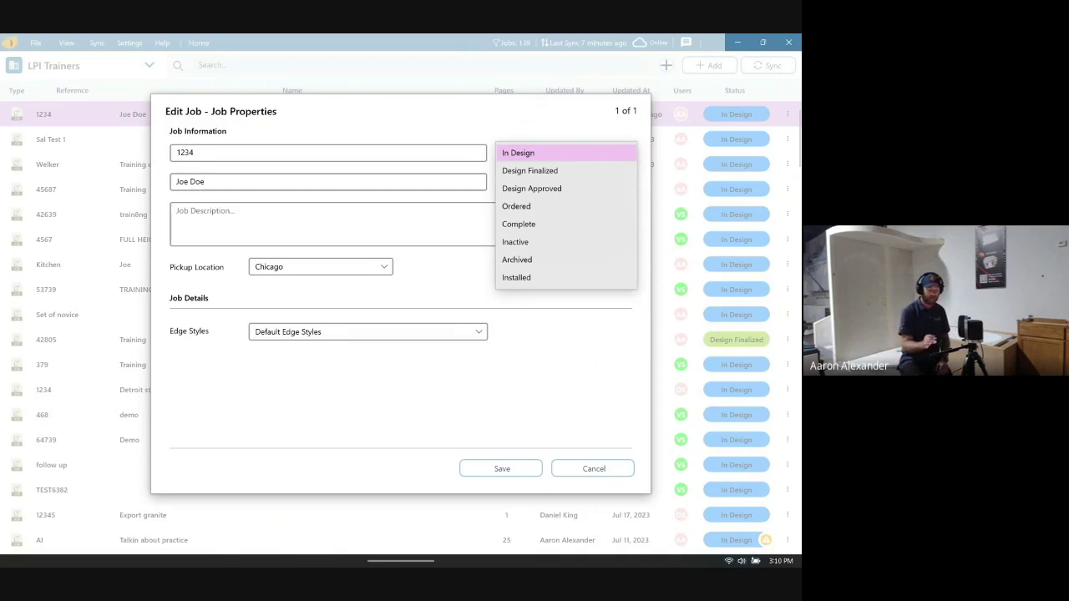
left_click(531, 188)
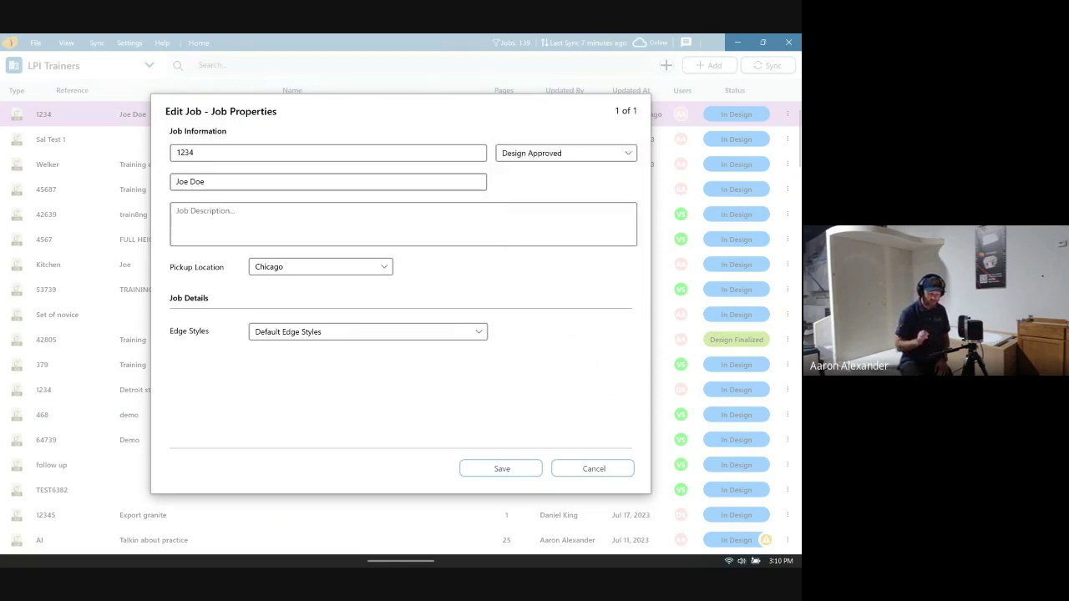
left_click(501, 468)
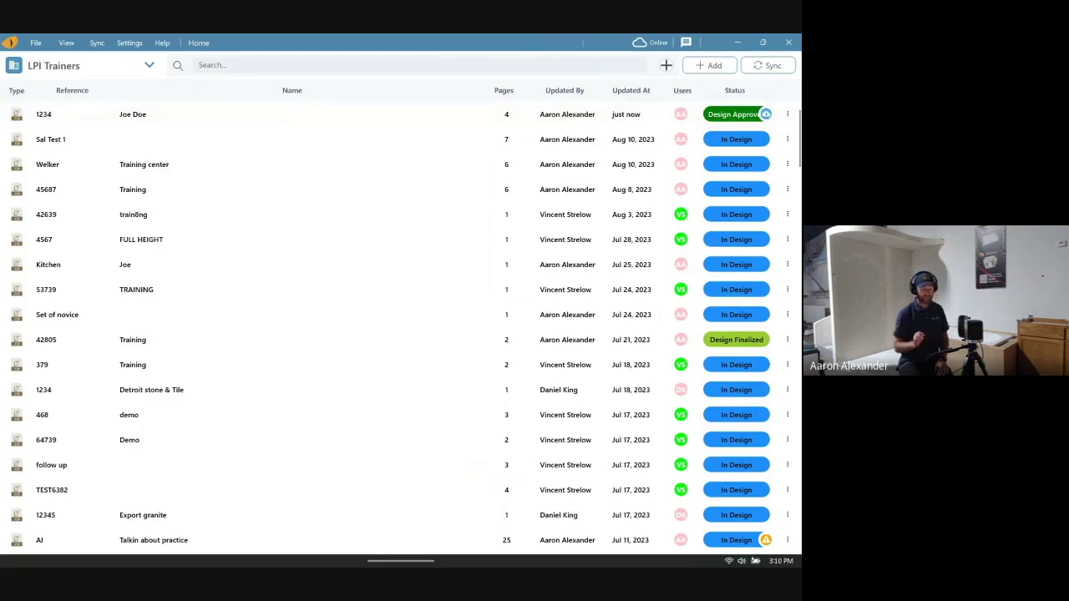
double_click(292, 114)
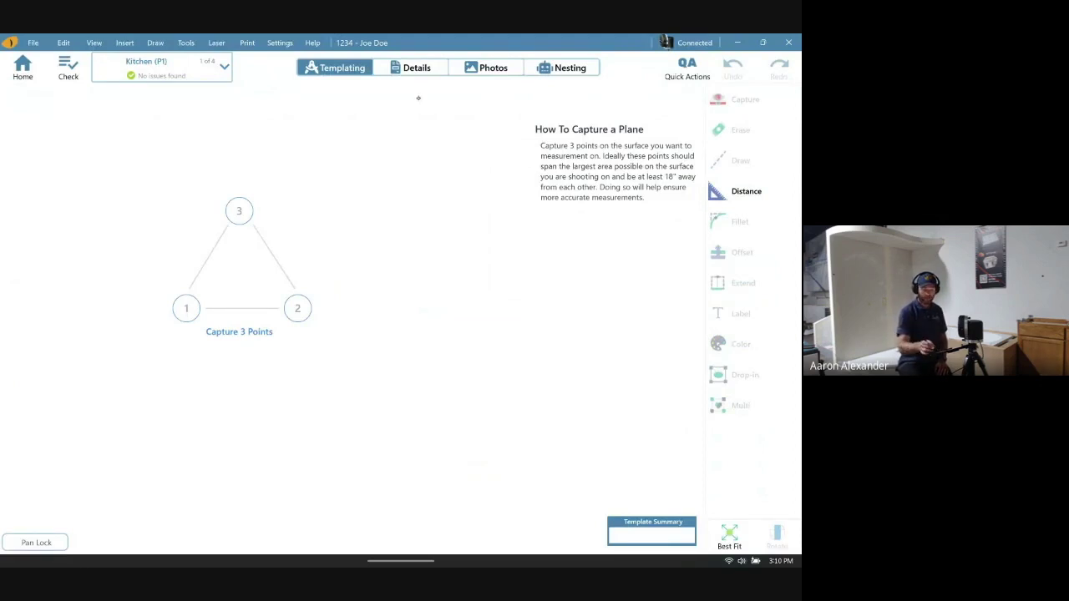
- View job 1234's CNC Saw Page and Page 3, then start the measuring tool
left_click(223, 67)
left_click(246, 150)
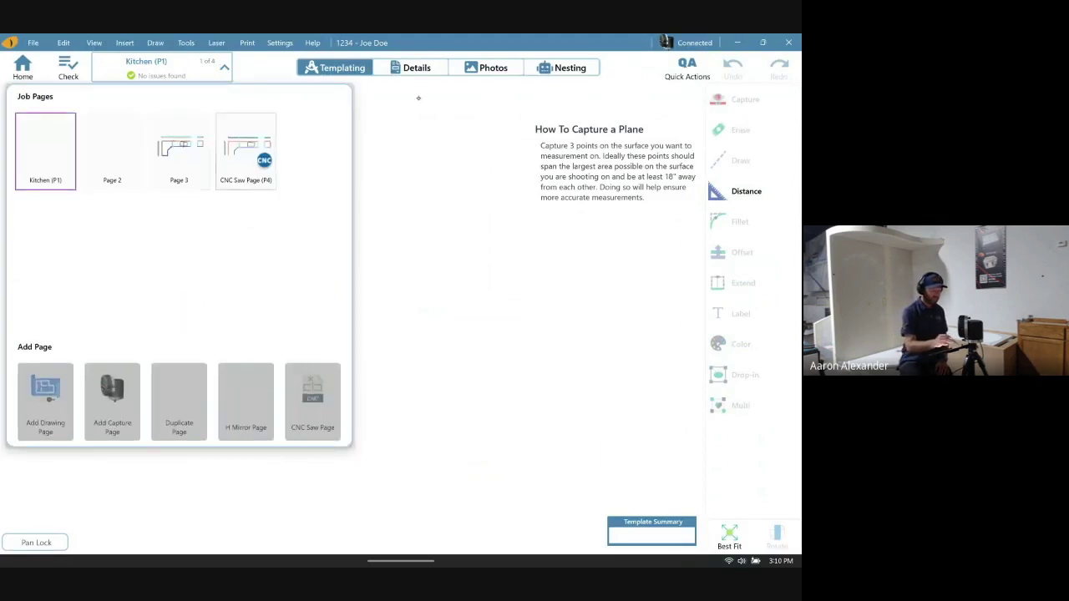
left_click(223, 67)
left_click(176, 152)
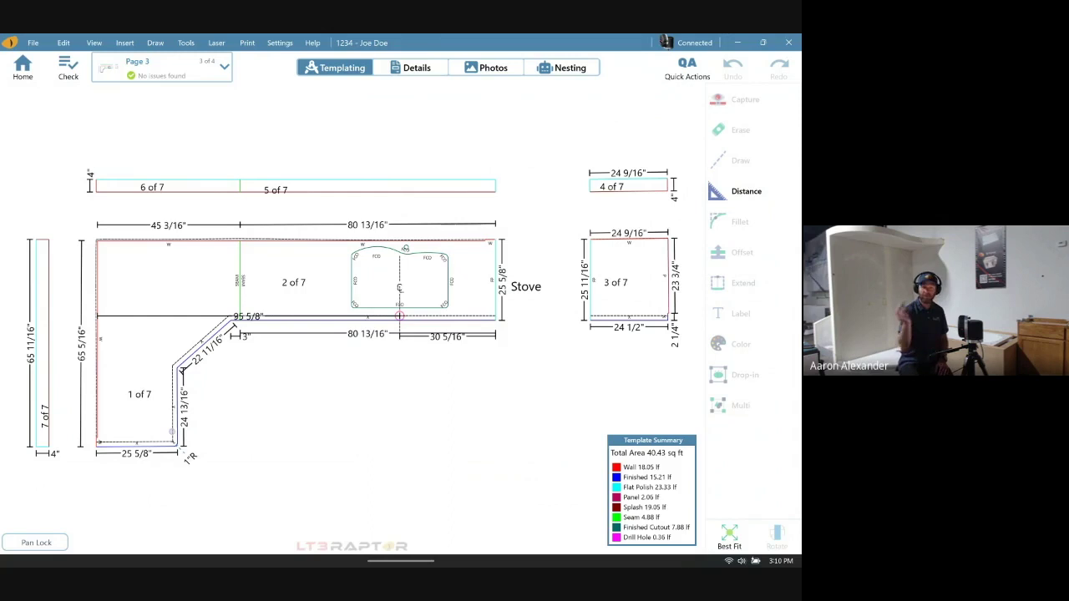
left_click(746, 191)
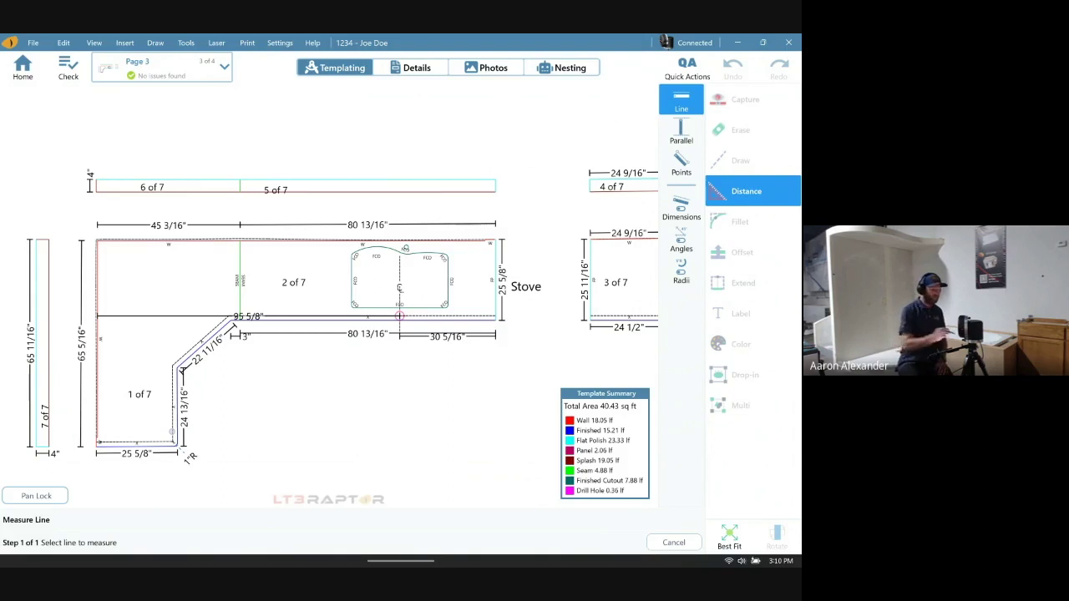
- Back in the job list, set job 1234's status to In Design and return to LPI Cloud
left_click(22, 67)
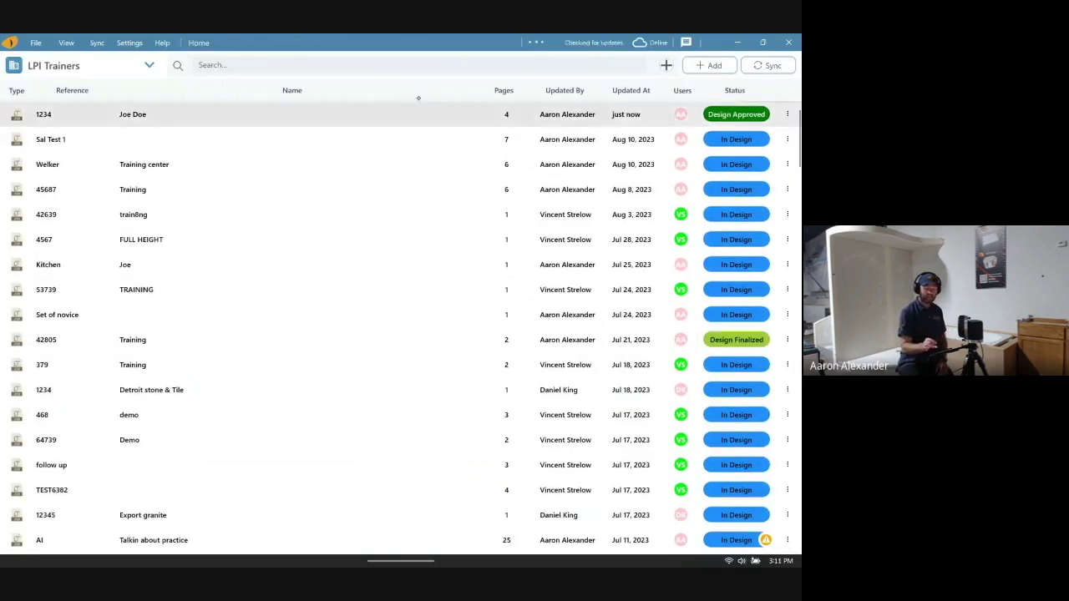
left_click(787, 114)
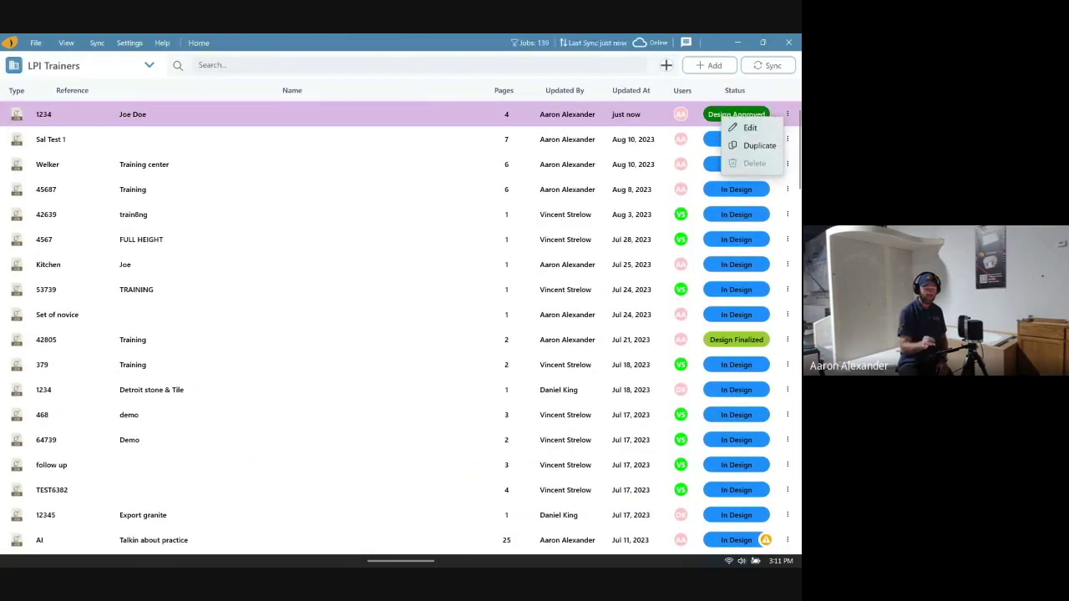
left_click(749, 127)
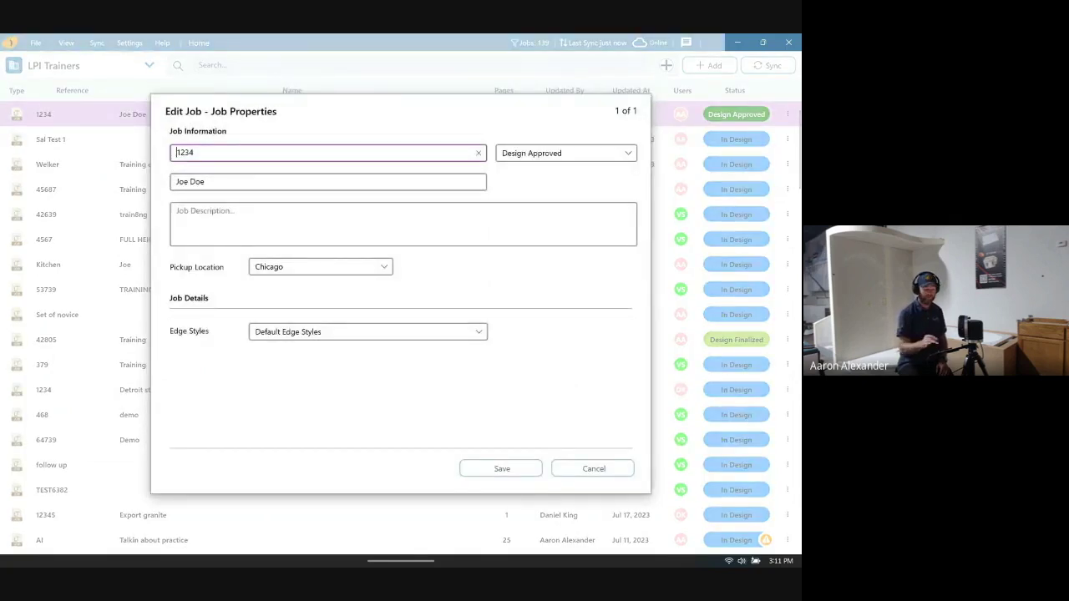
left_click(565, 153)
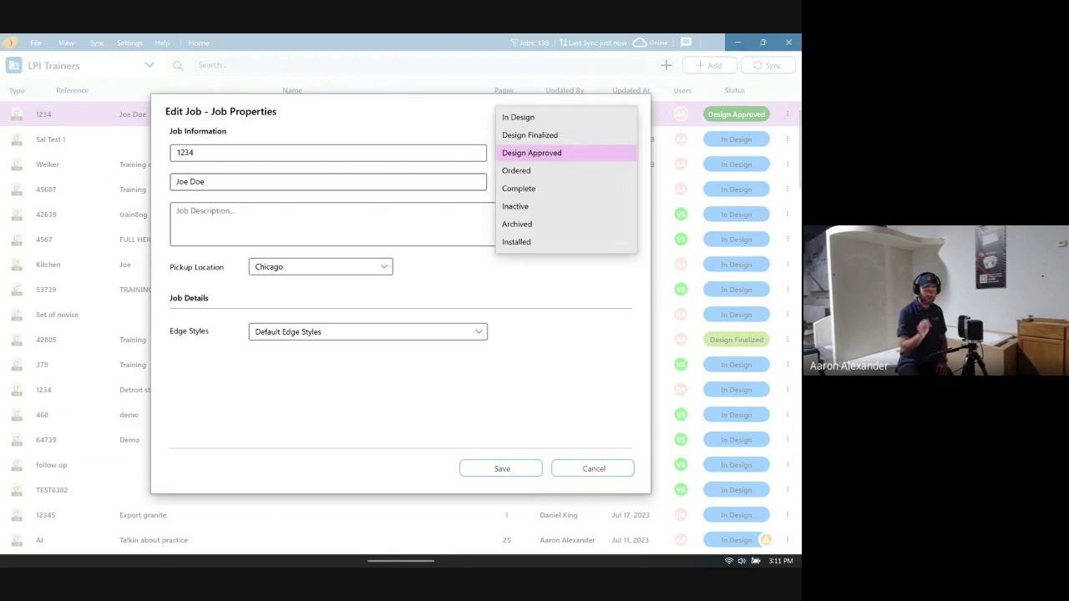
left_click(526, 117)
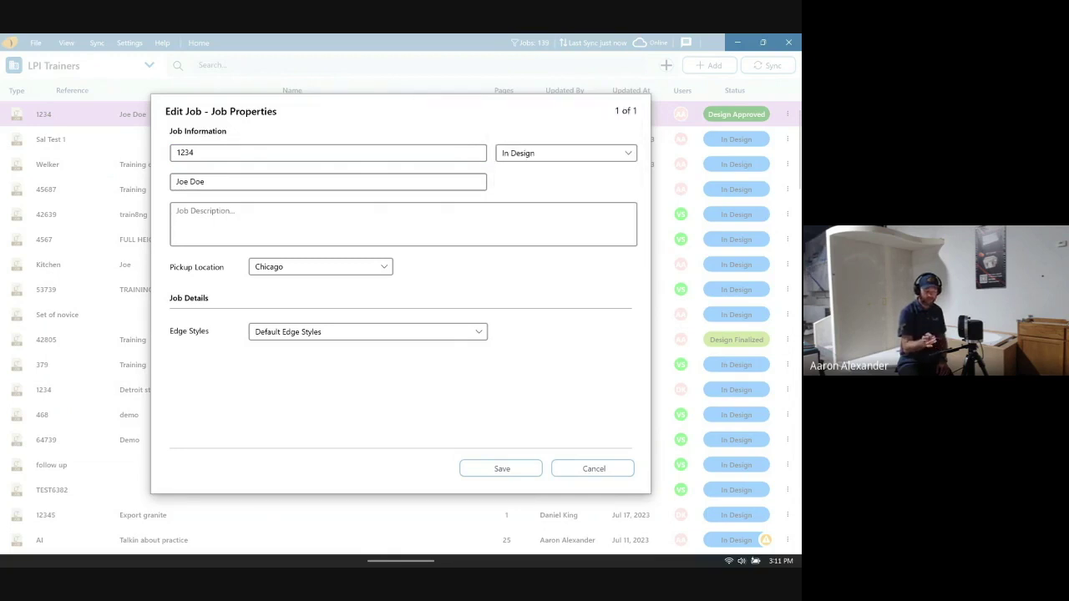
left_click(501, 468)
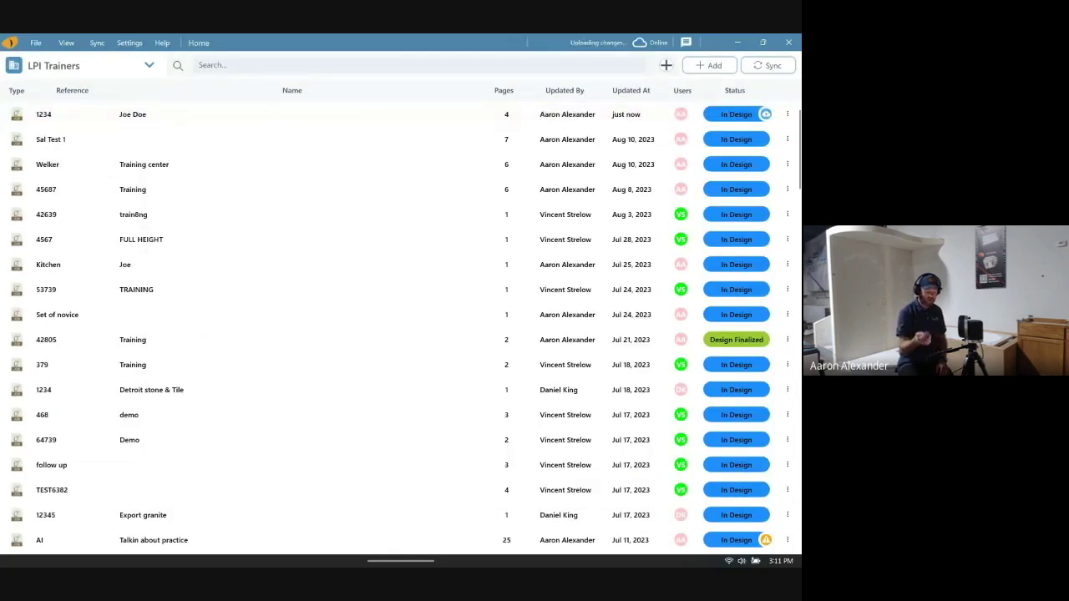
key("alt+Tab")
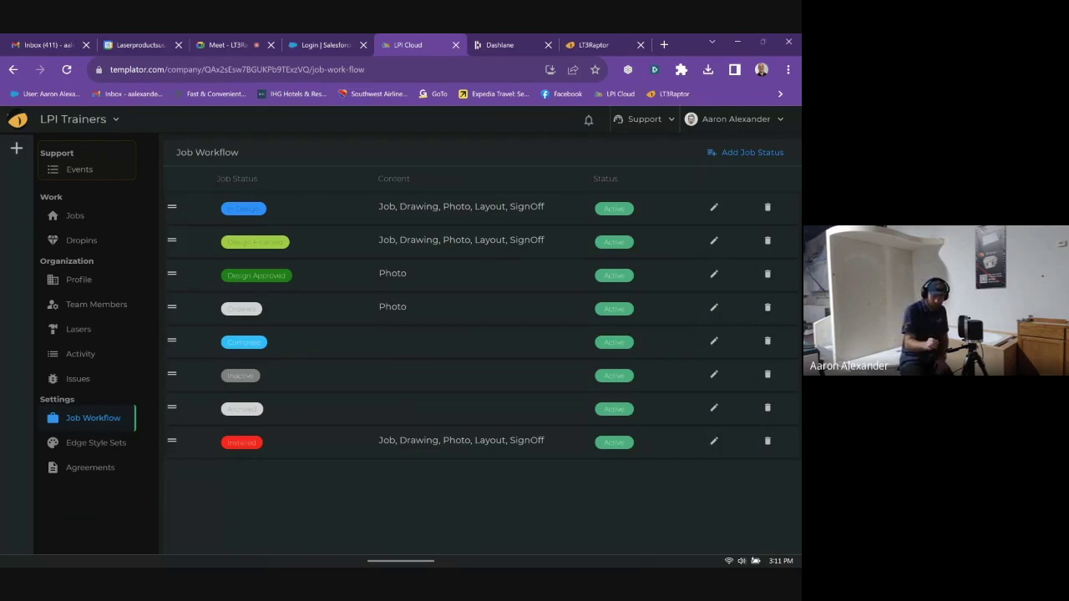
- Update the In Design workflow status again, then go to Edge Style Sets listing four sets
left_click(714, 207)
left_click(197, 236)
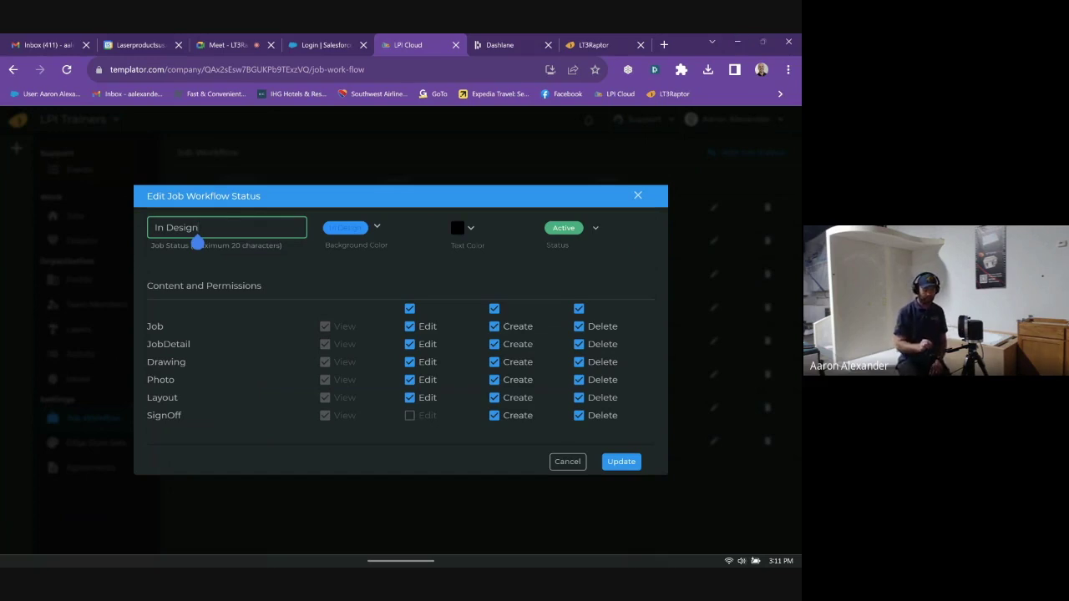
key("Return")
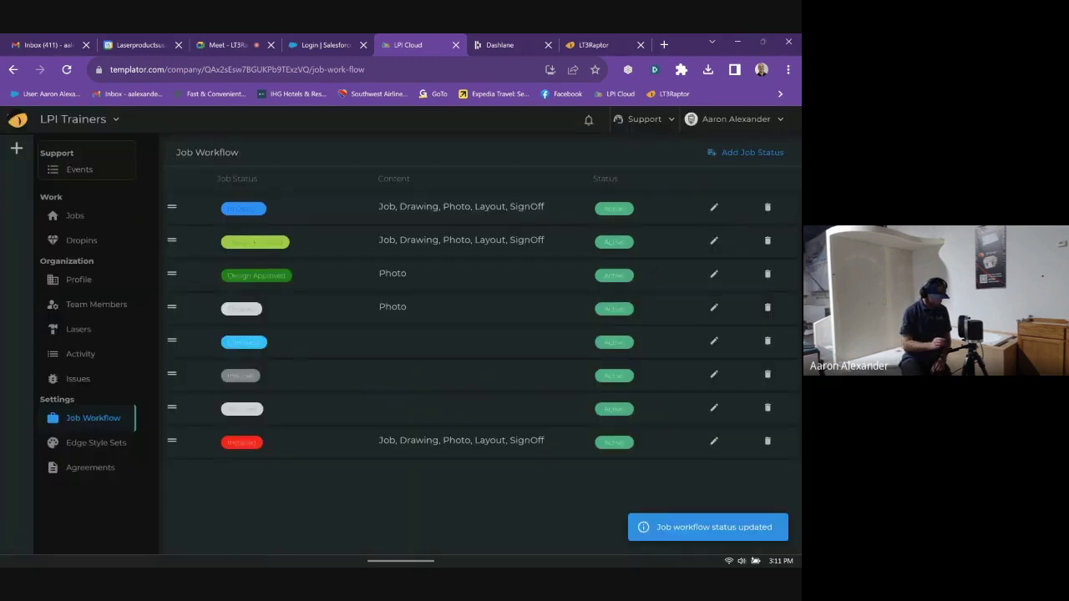
left_click(96, 443)
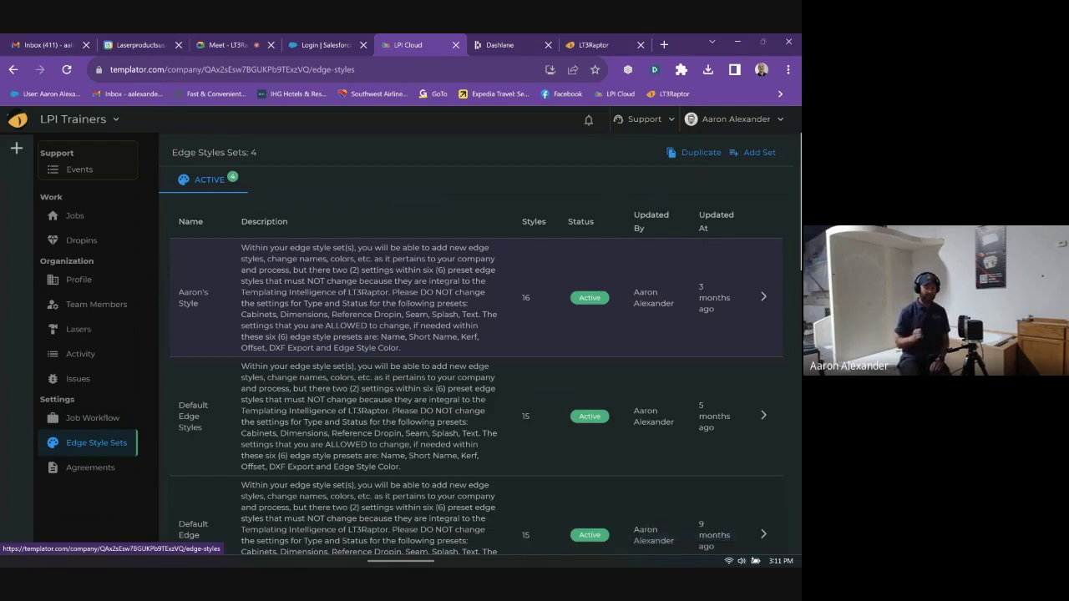
scroll(473, 346, "down", 1)
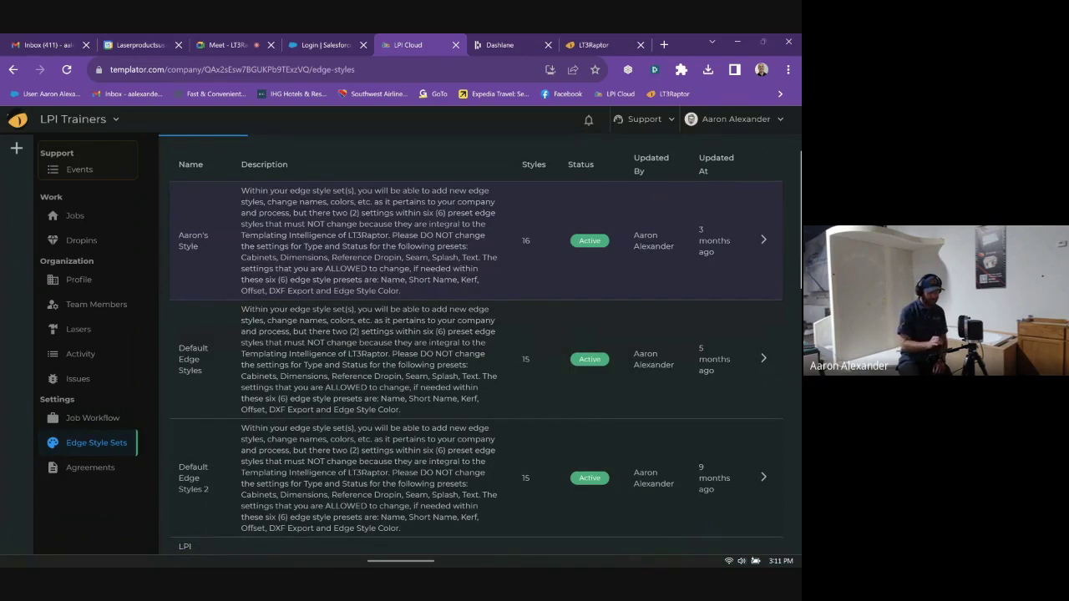
scroll(480, 341, "down", 1)
scroll(585, 483, "down", 3)
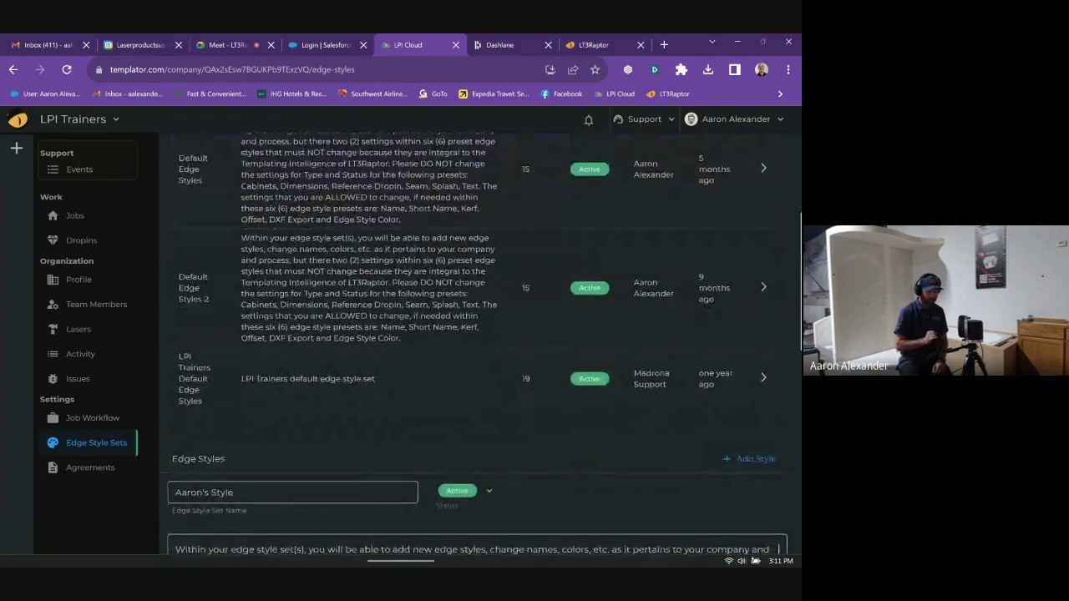
scroll(585, 482, "up", 2)
scroll(584, 482, "up", 1)
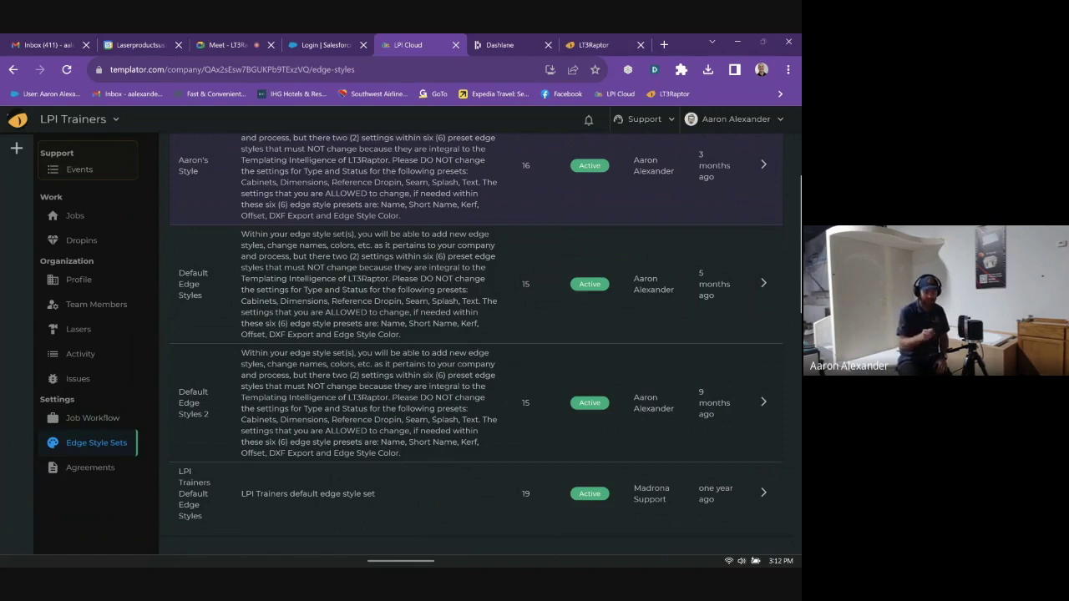
scroll(471, 344, "up", 3)
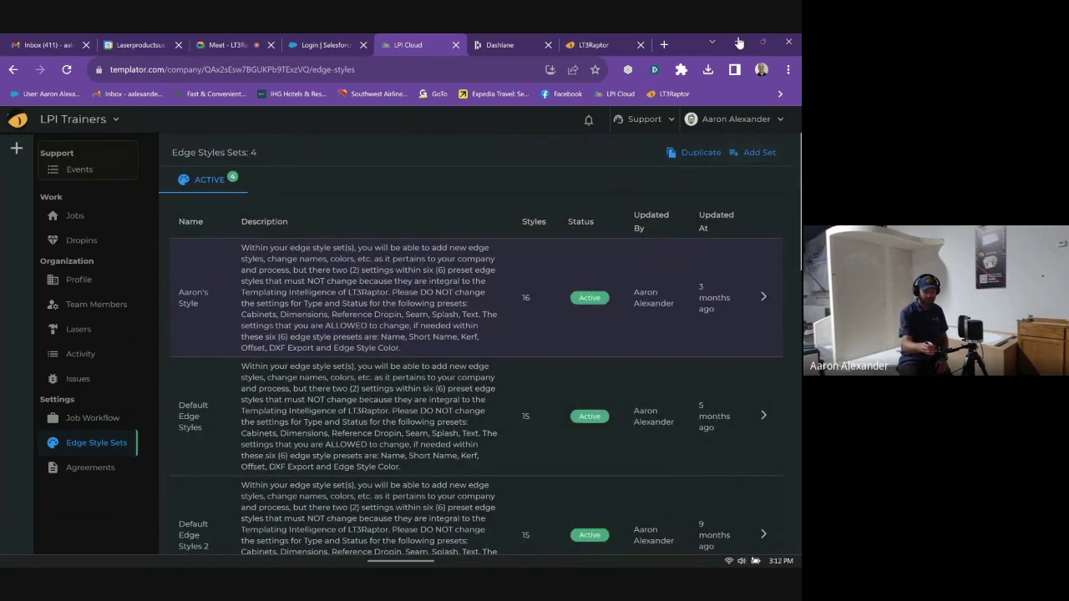
scroll(480, 343, "down", 3)
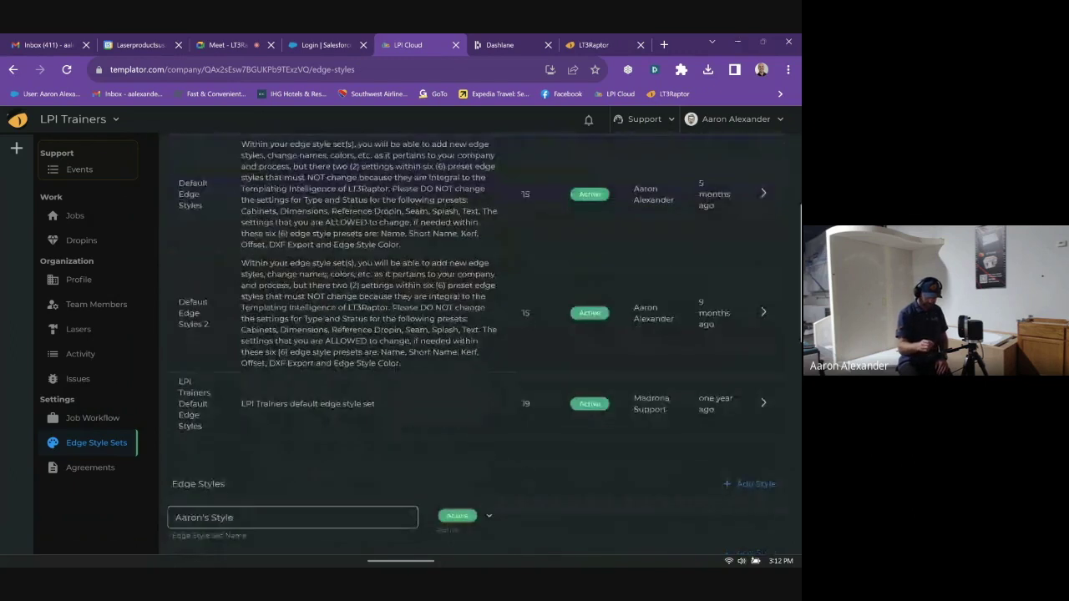
scroll(480, 342, "down", 3)
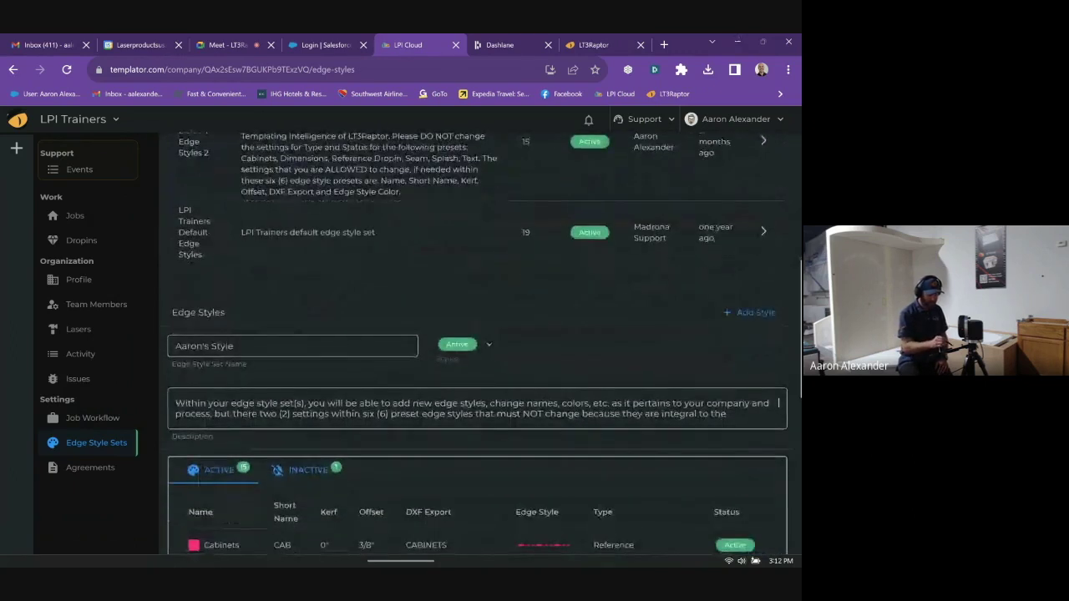
left_click(231, 354)
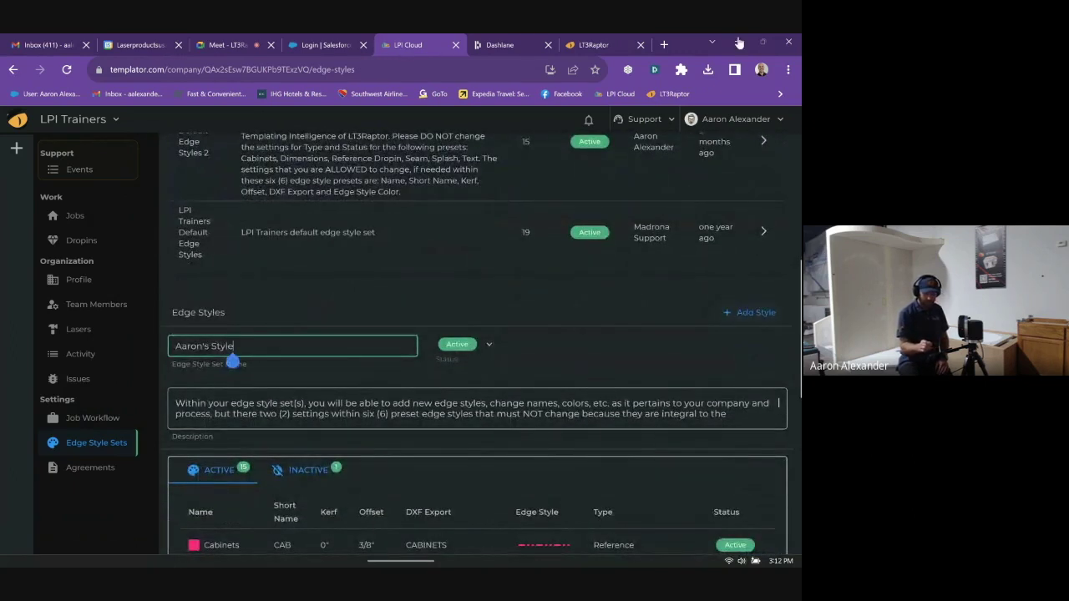
- Start a new edge style and step through its empty, required Layer Name and Label fields
left_click(749, 312)
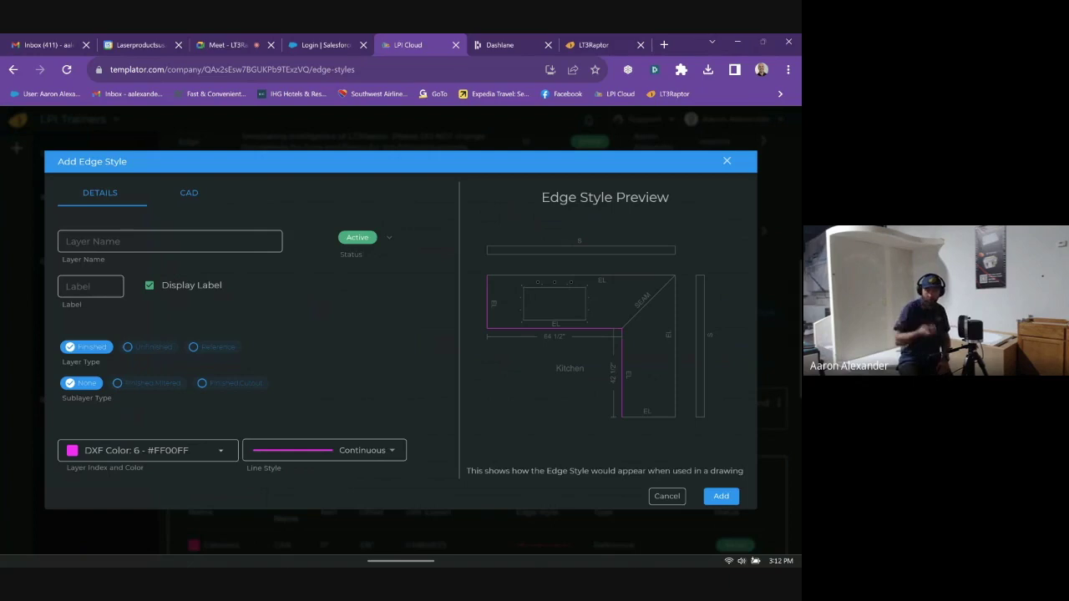
left_click(67, 241)
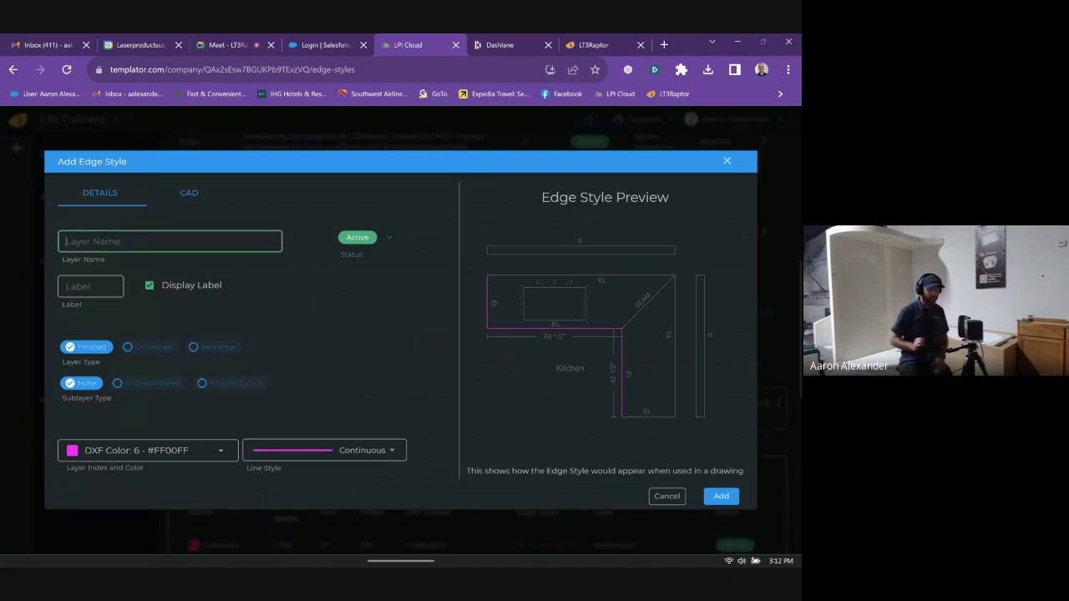
left_click(90, 286)
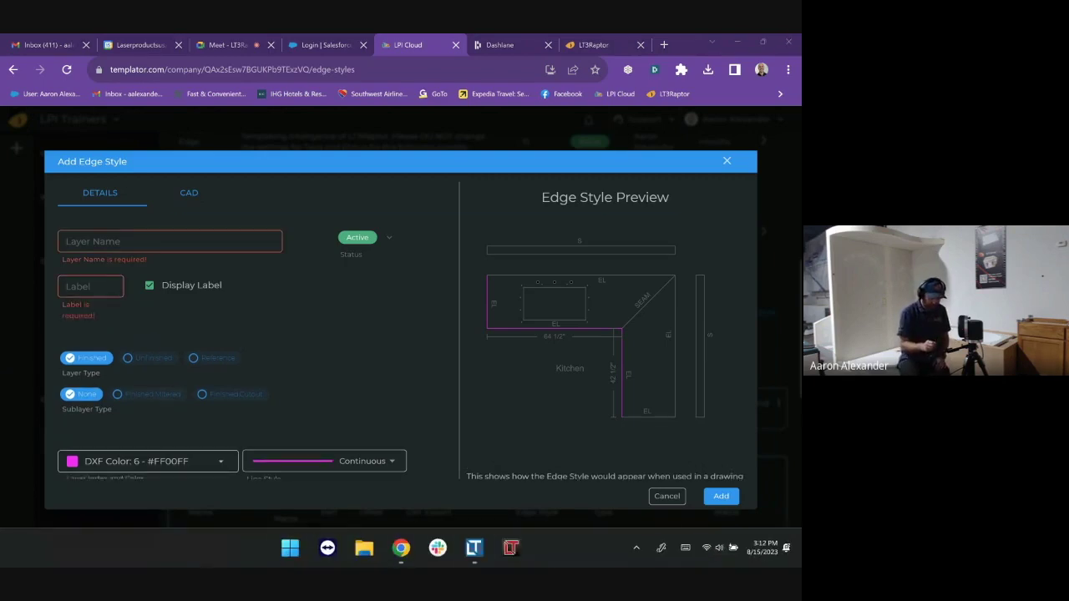
left_click(475, 550)
- Open job 1234 on Page 3 and pan the countertop drawing to piece 1's angled edge
left_click(133, 114)
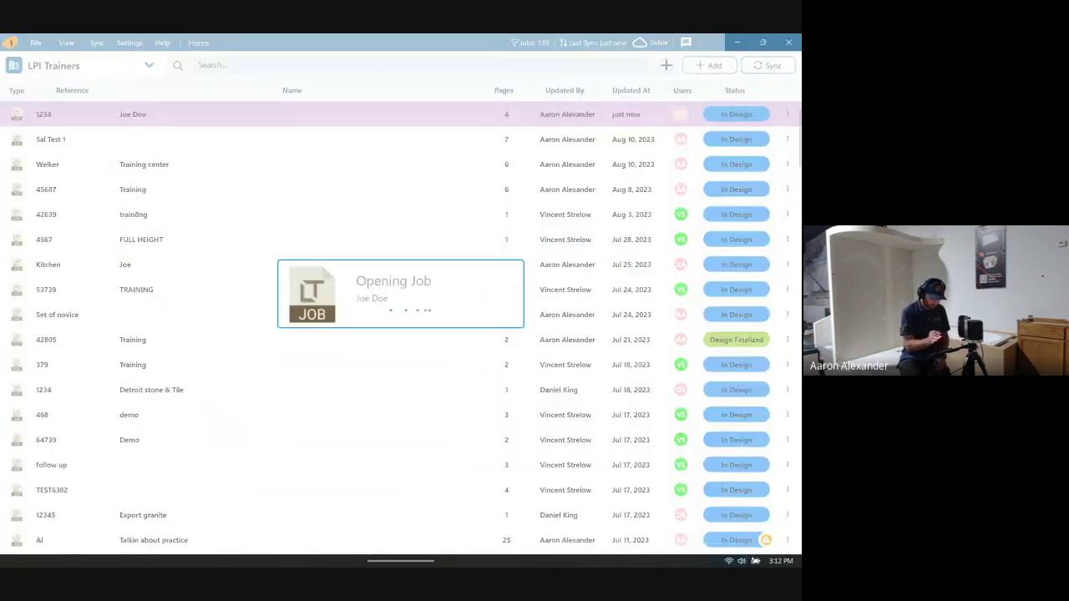
left_click(161, 67)
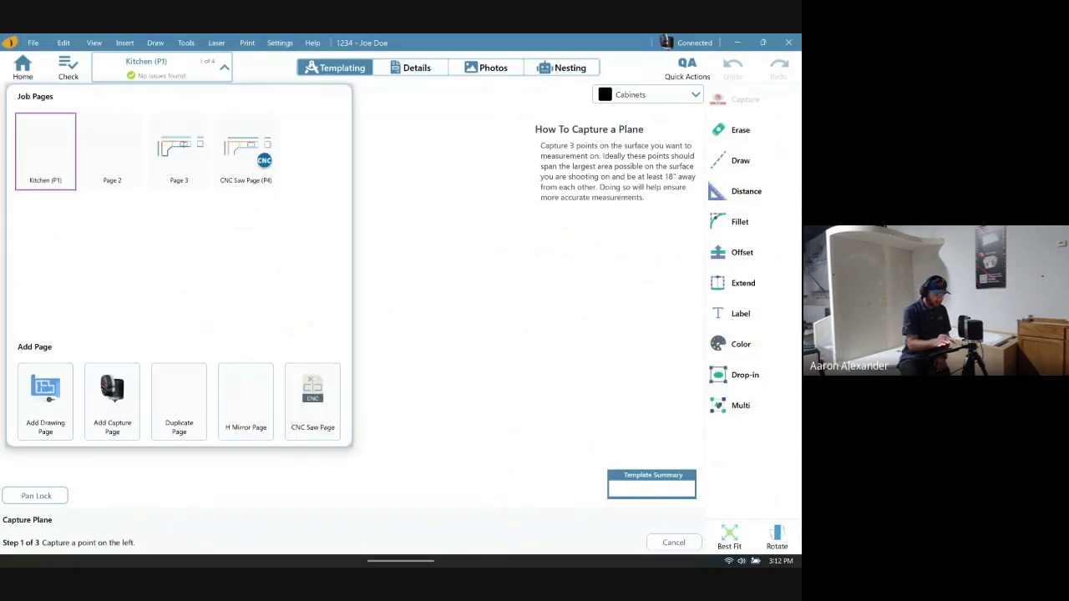
left_click(178, 150)
scroll(171, 409, "up", 6)
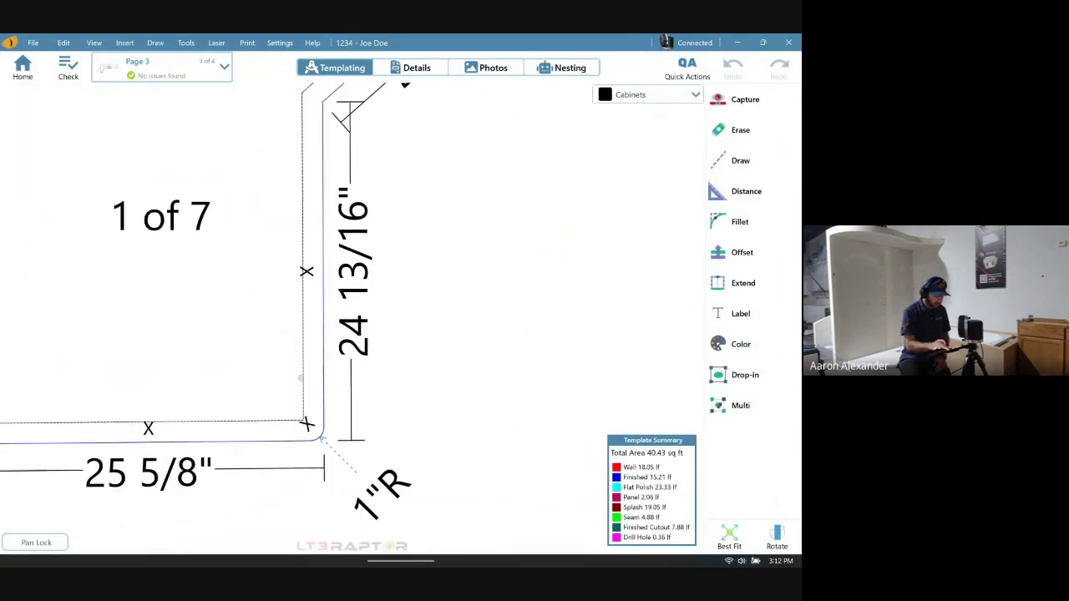
left_click_drag(466, 327, 232, 460)
scroll(306, 429, "down", 5)
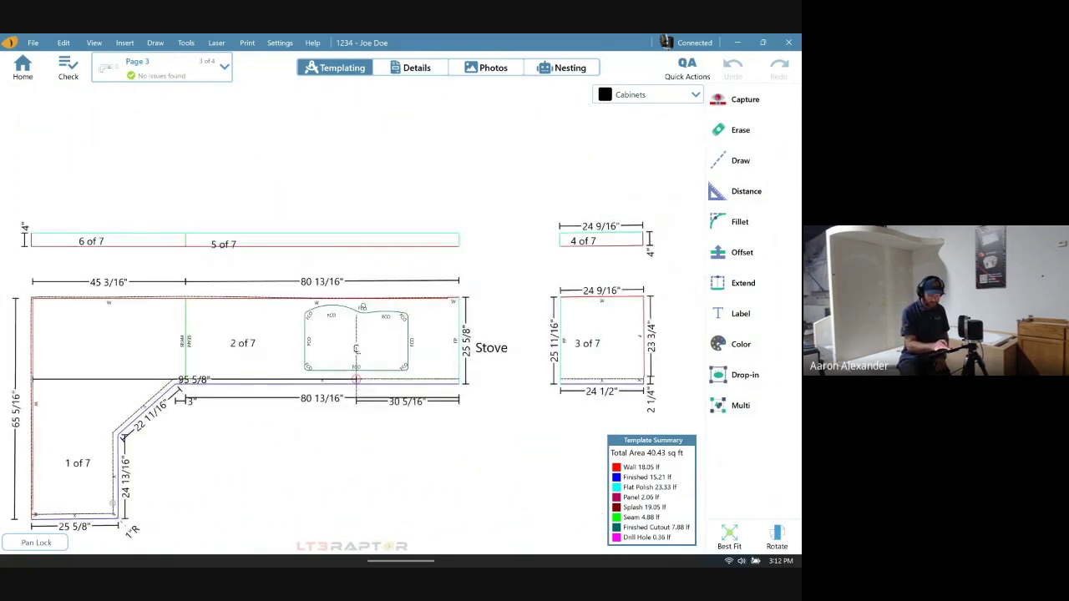
scroll(409, 292, "up", 6)
left_click(289, 547)
- Return to the Add Edge Style form and expand its DXF colour palette
mouse_move(400, 547)
left_click(341, 483)
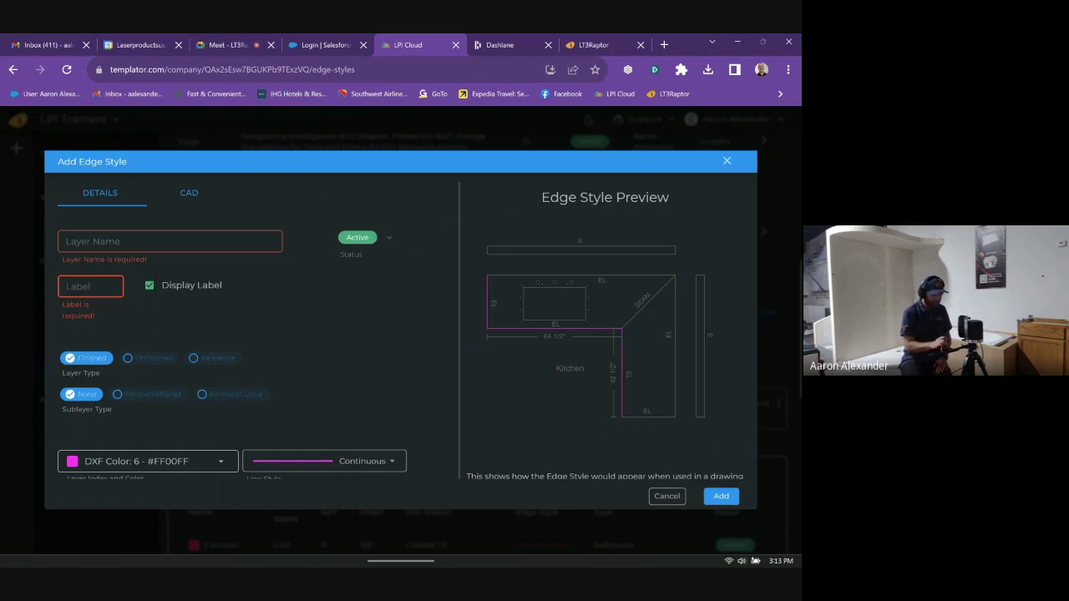
left_click(147, 461)
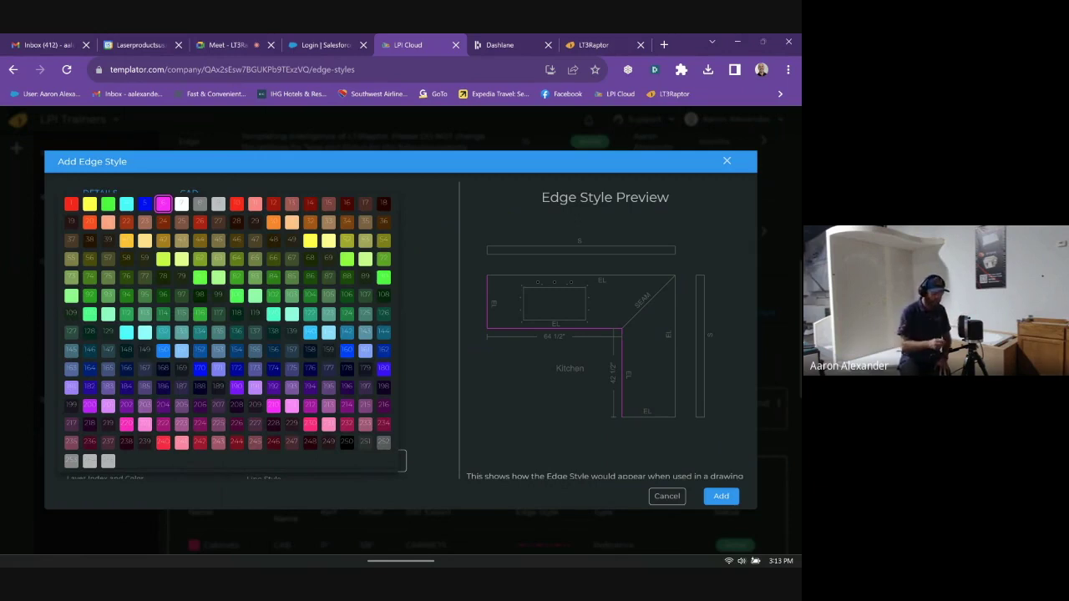
key("Escape")
left_click(351, 461)
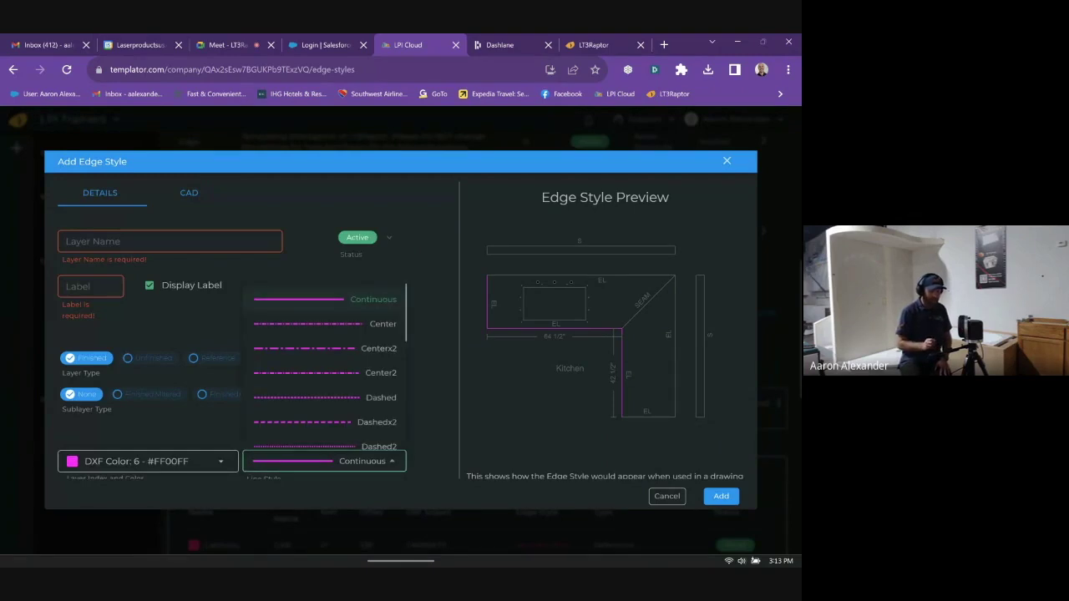
scroll(330, 367, "down", 3)
scroll(354, 492, "down", 3)
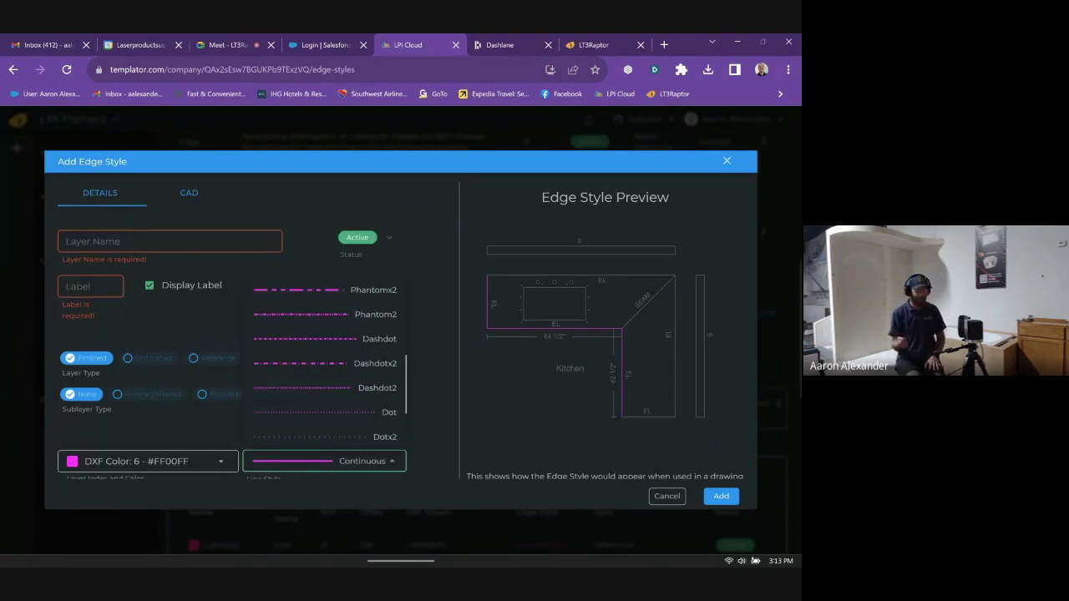
scroll(353, 493, "down", 3)
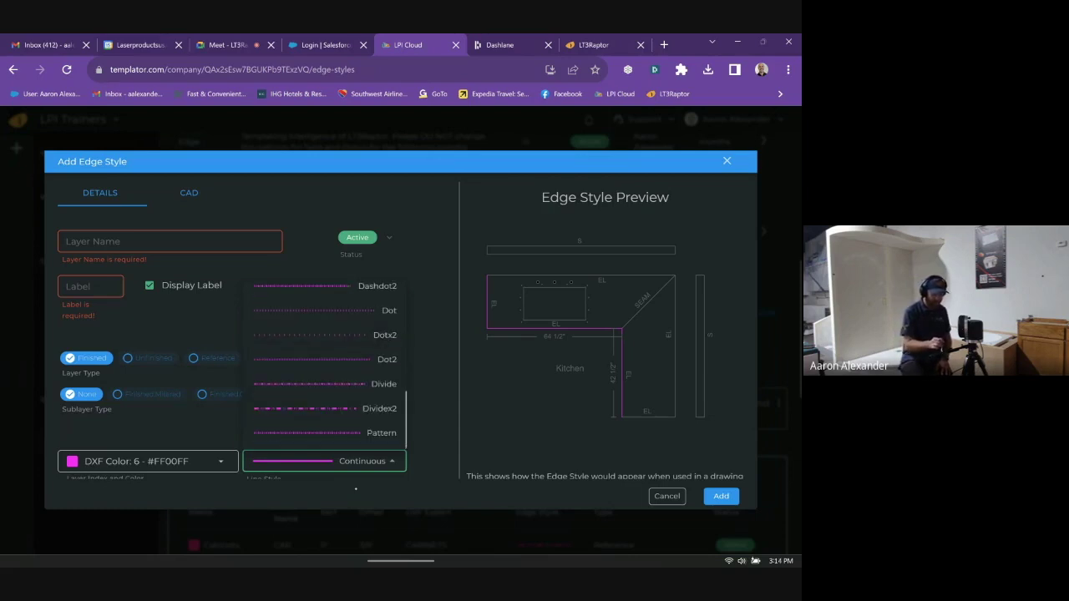
scroll(330, 367, "up", 5)
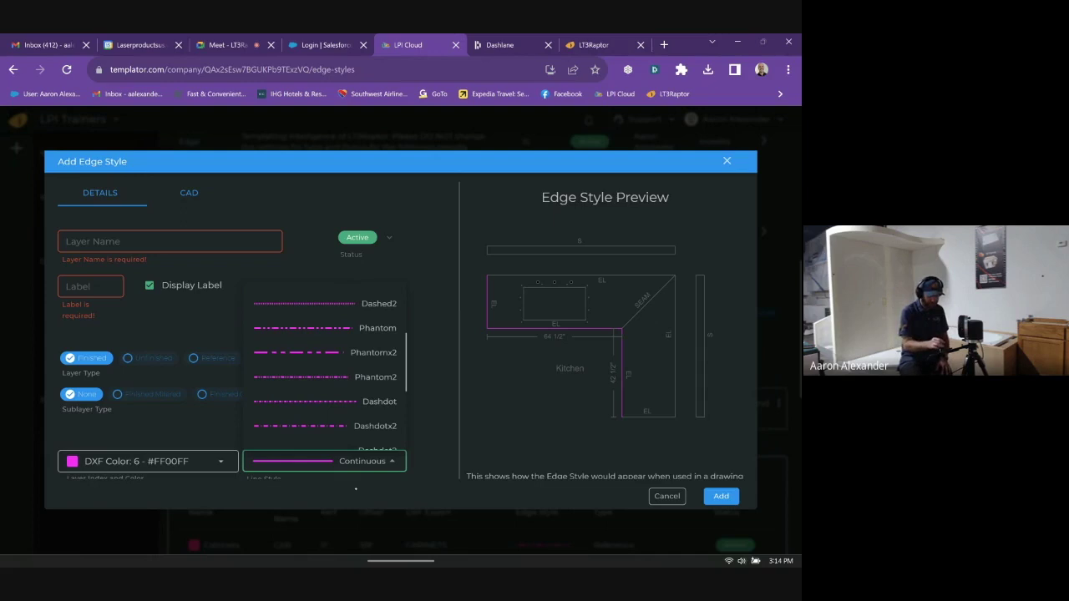
scroll(355, 488, "up", 3)
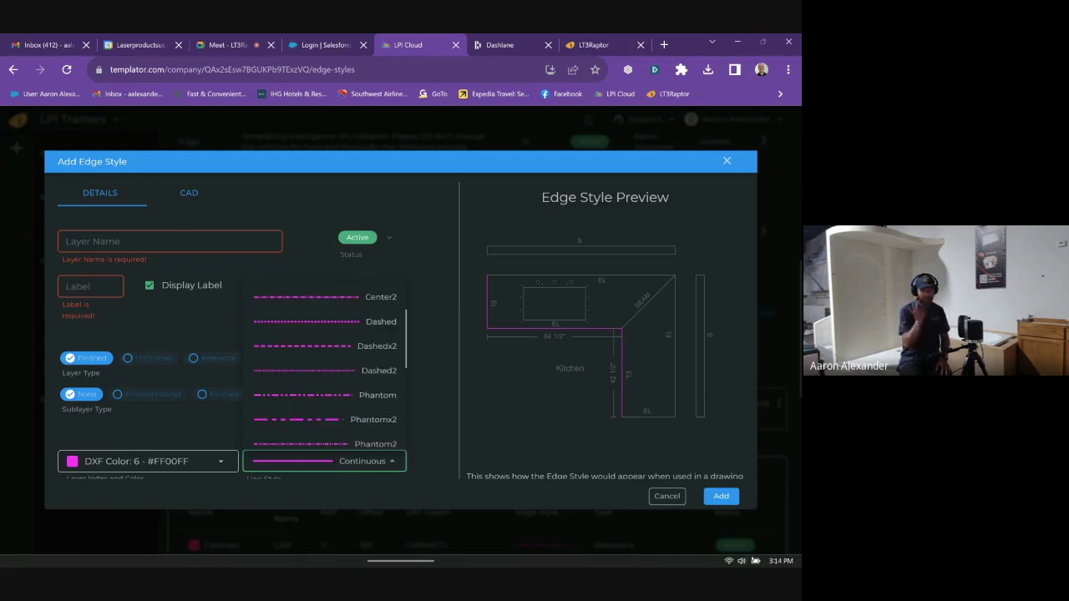
scroll(353, 494, "down", 3)
key("Escape")
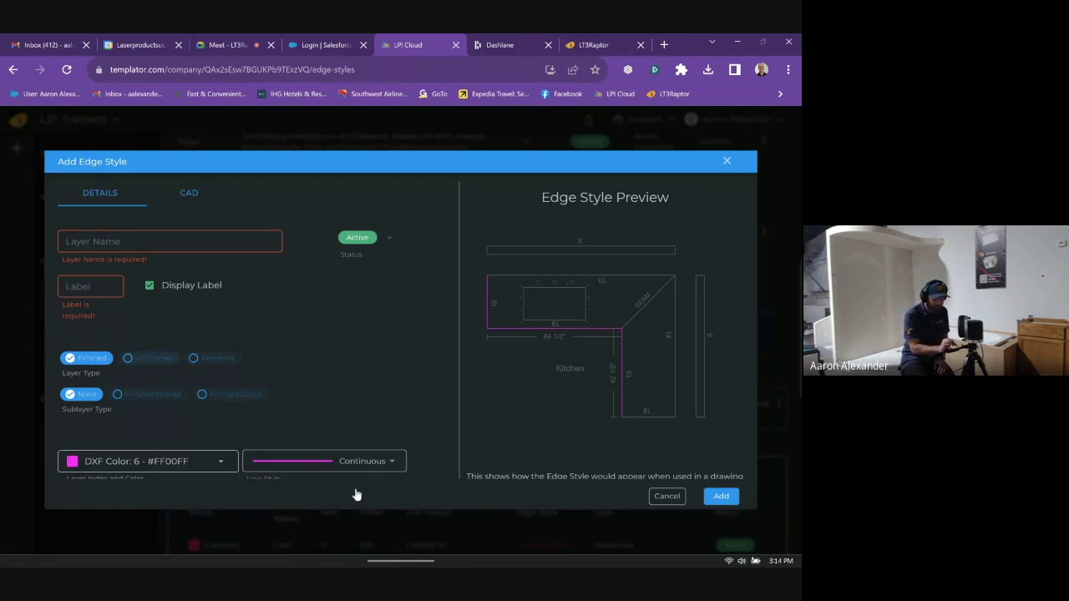
- Compare the Unfinished, Reference and Finished layer types, then close the new style form unsaved
key("Right")
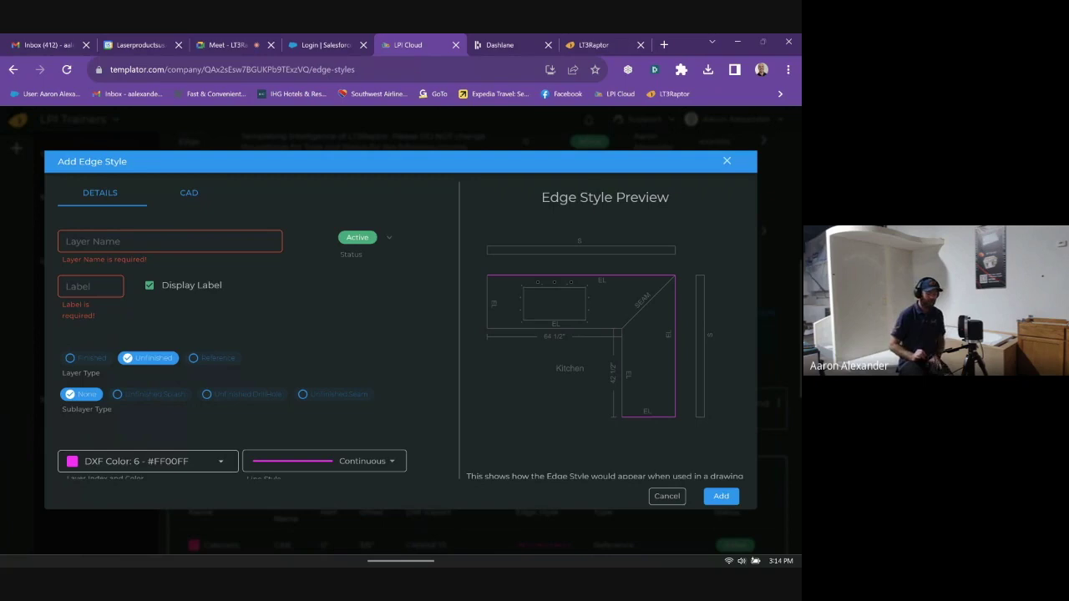
left_click(213, 357)
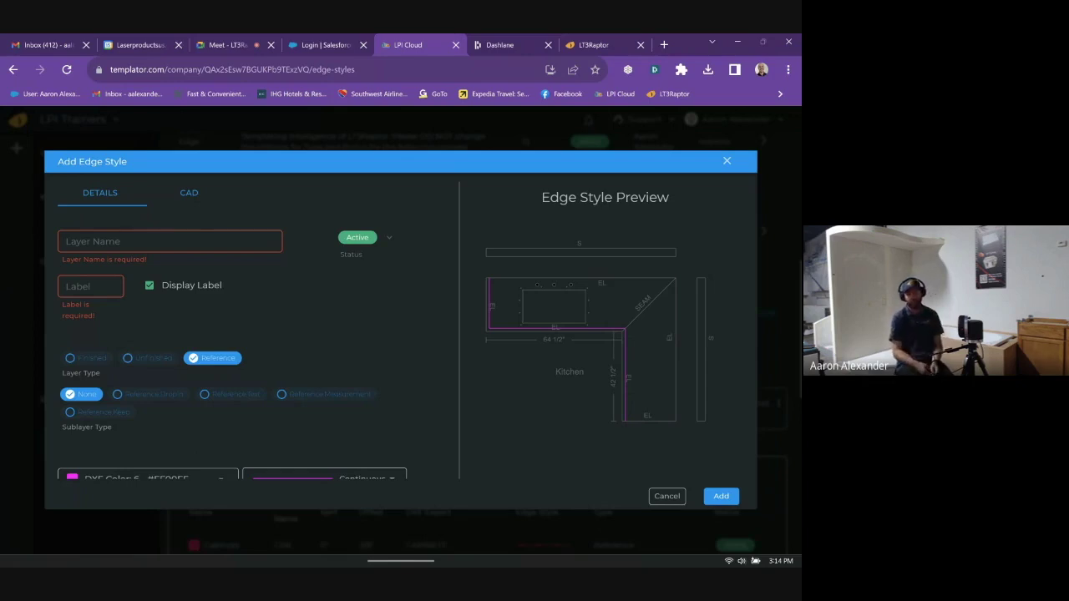
left_click(70, 358)
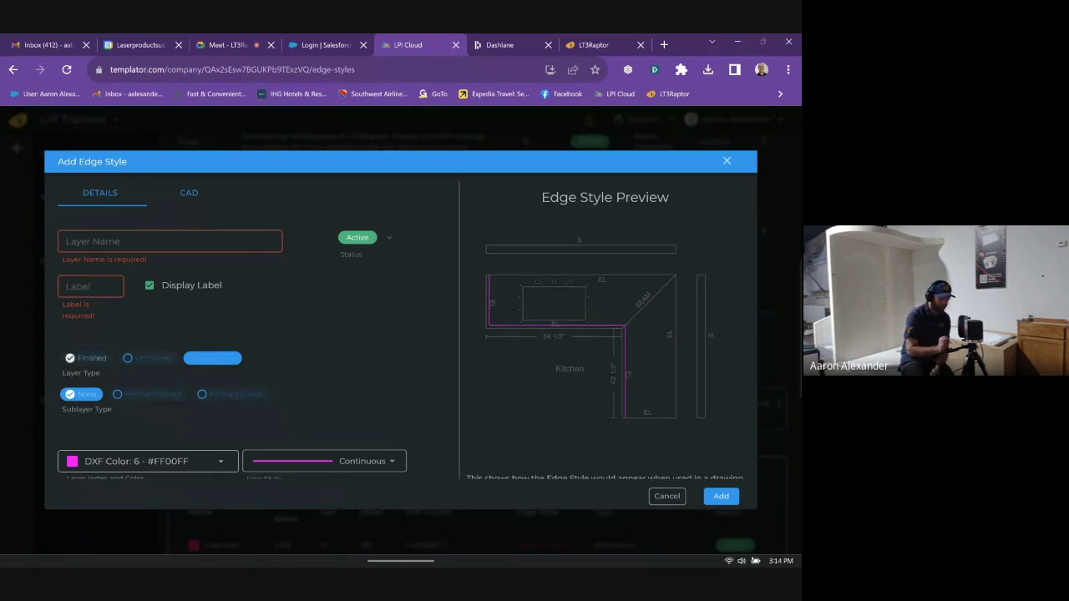
key("Escape")
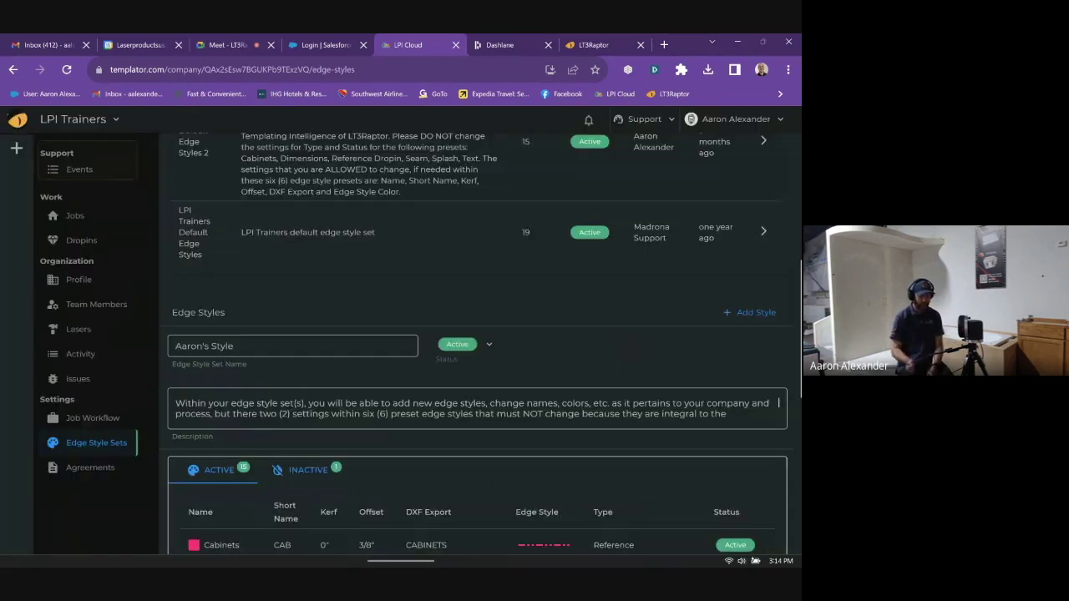
- Save the Cabinets edge style with green DXF colour 110 (#00FF7F)
scroll(475, 342, "down", 5)
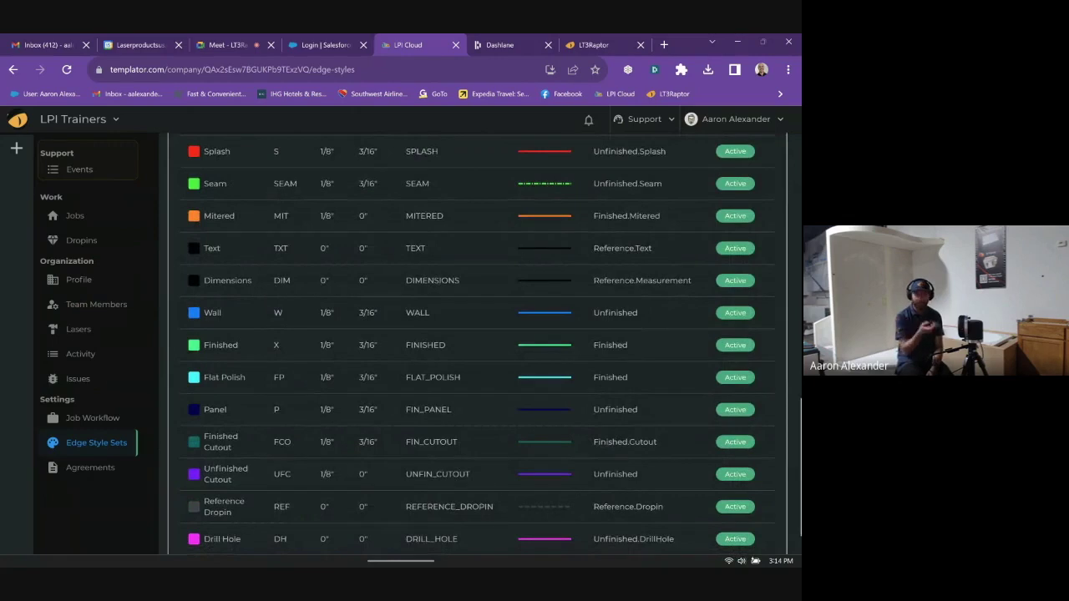
scroll(480, 342, "up", 3)
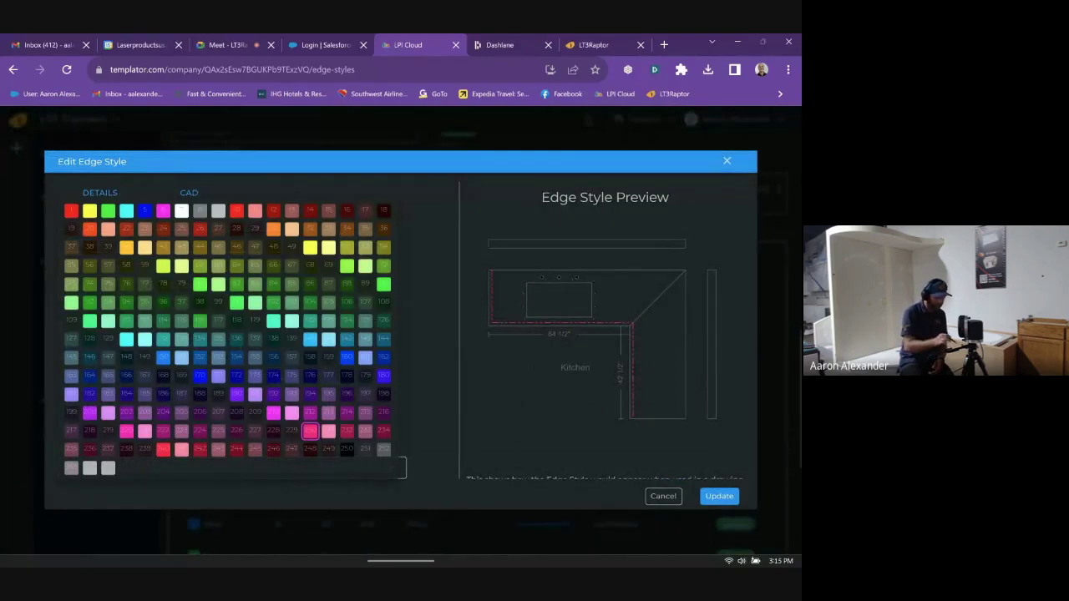
key("Escape")
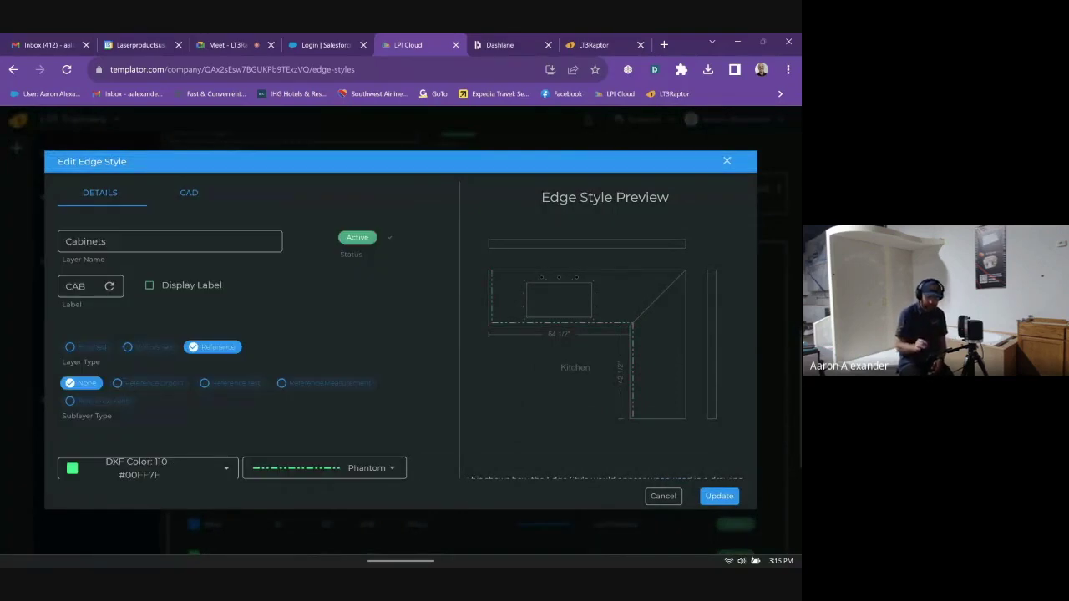
left_click(719, 496)
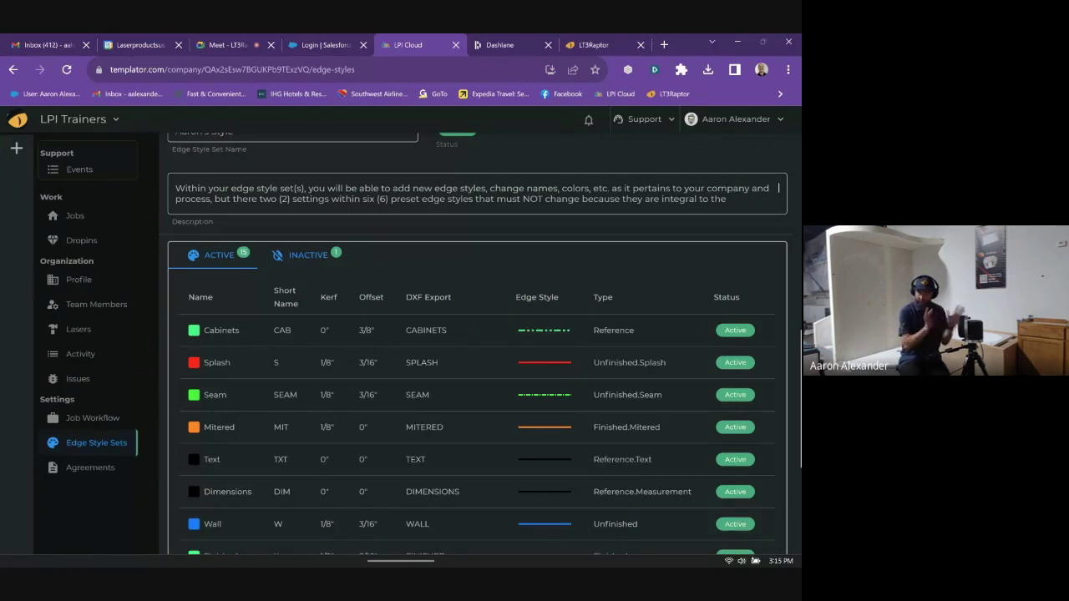
- Browse the edge style table and start a new, empty edge style
scroll(481, 346, "down", 5)
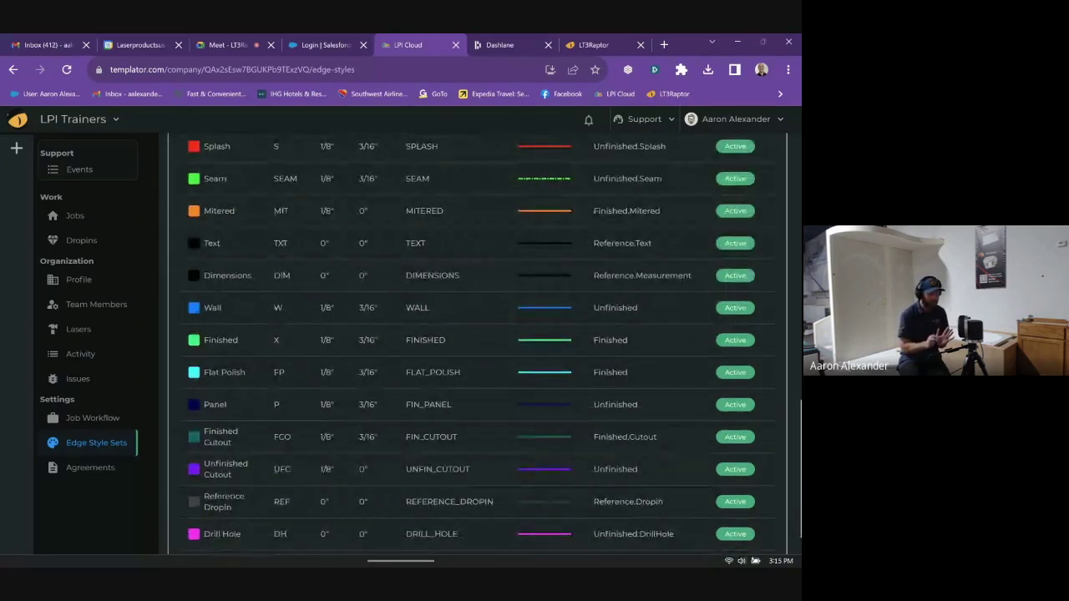
scroll(454, 401, "down", 2)
scroll(453, 401, "up", 3)
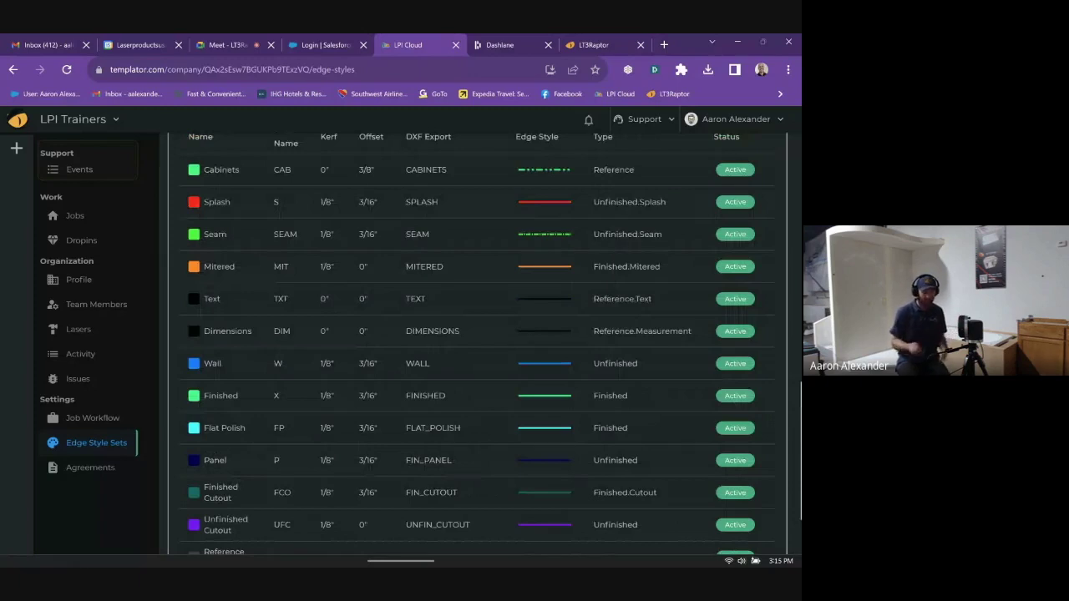
scroll(571, 417, "up", 5)
scroll(521, 324, "down", 5)
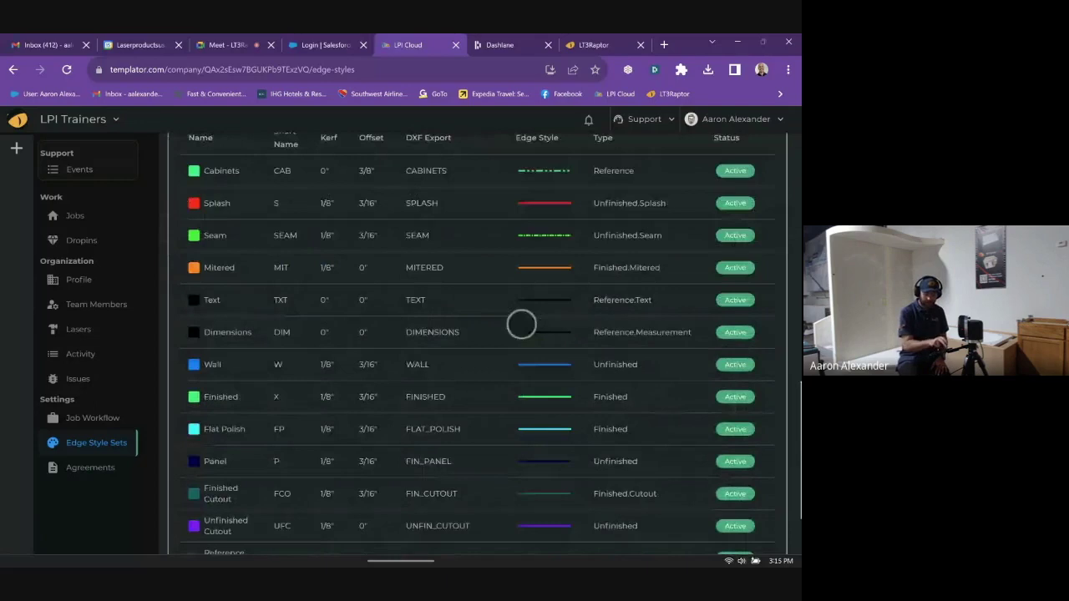
scroll(501, 324, "down", 1)
scroll(541, 467, "up", 7)
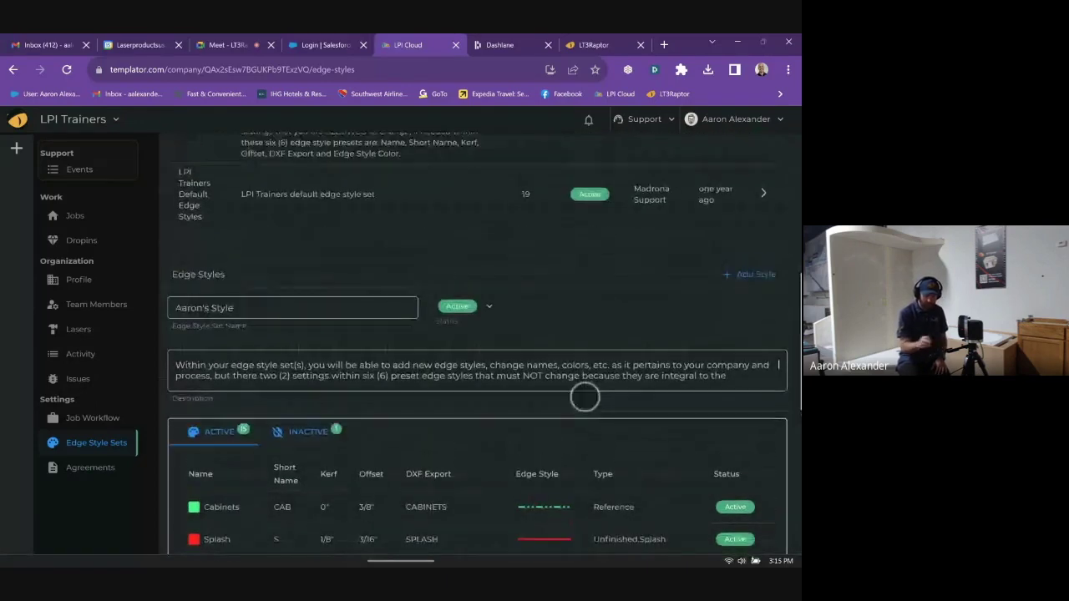
left_click(749, 274)
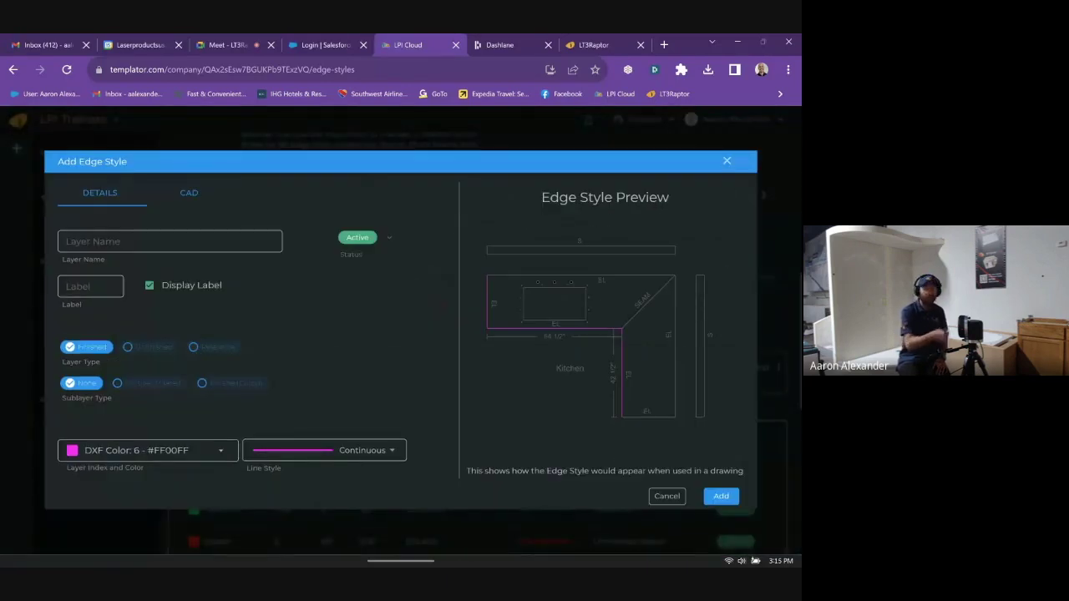
- Try adding the empty edge style to see validation, then close the form
left_click(721, 496)
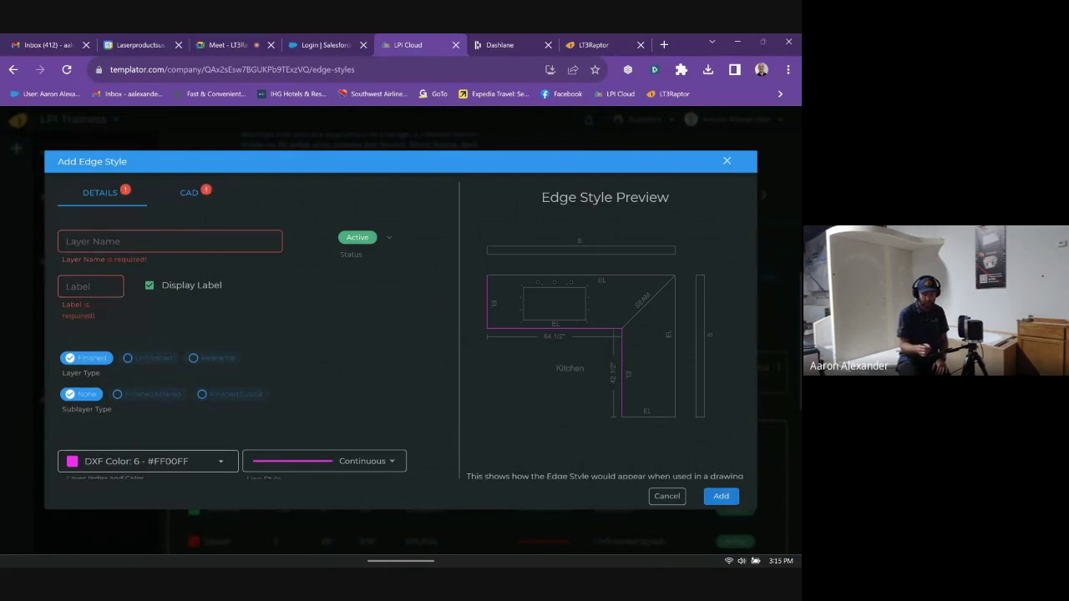
left_click(778, 367)
scroll(584, 400, "down", 4)
scroll(589, 468, "up", 1)
scroll(598, 425, "down", 1)
scroll(610, 499, "up", 1)
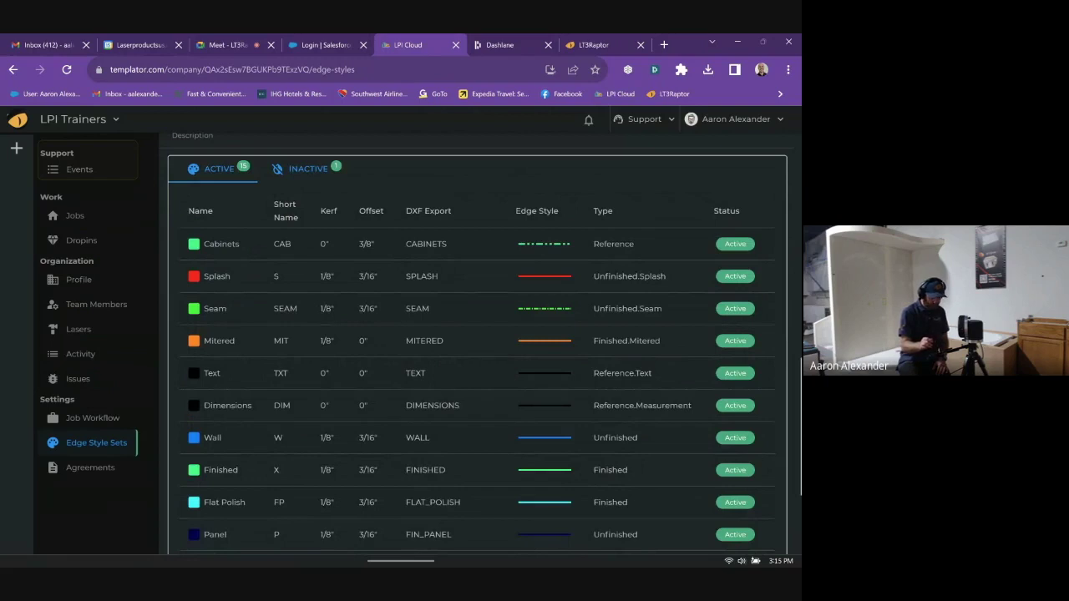
- Look over the Mitered style, then view Finished's CAD settings: 0.1350 inch kerf, 0.1800 inch offset
left_click(359, 341)
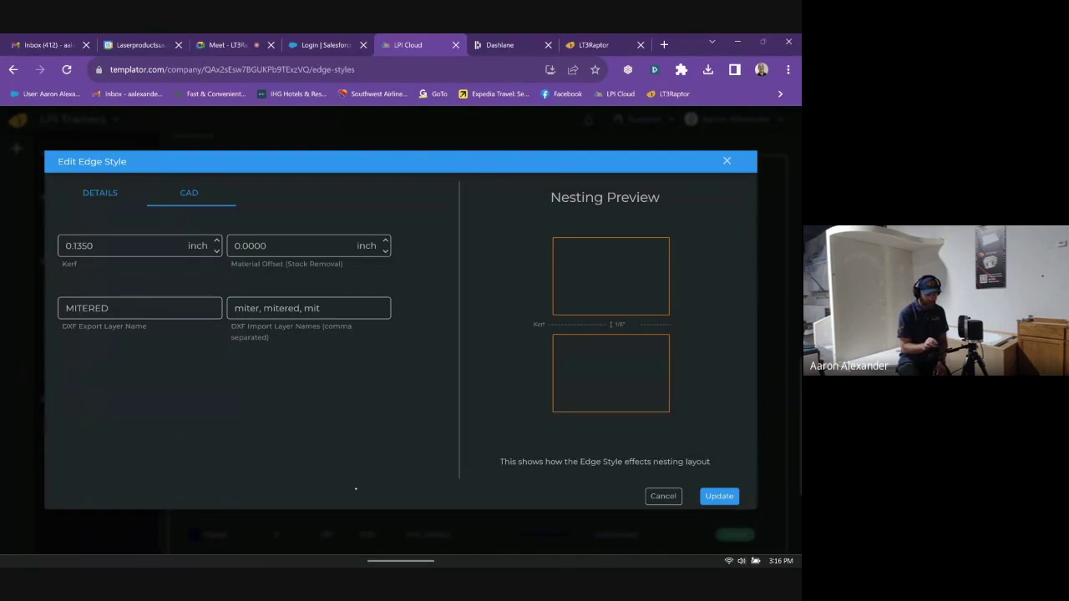
key("Escape")
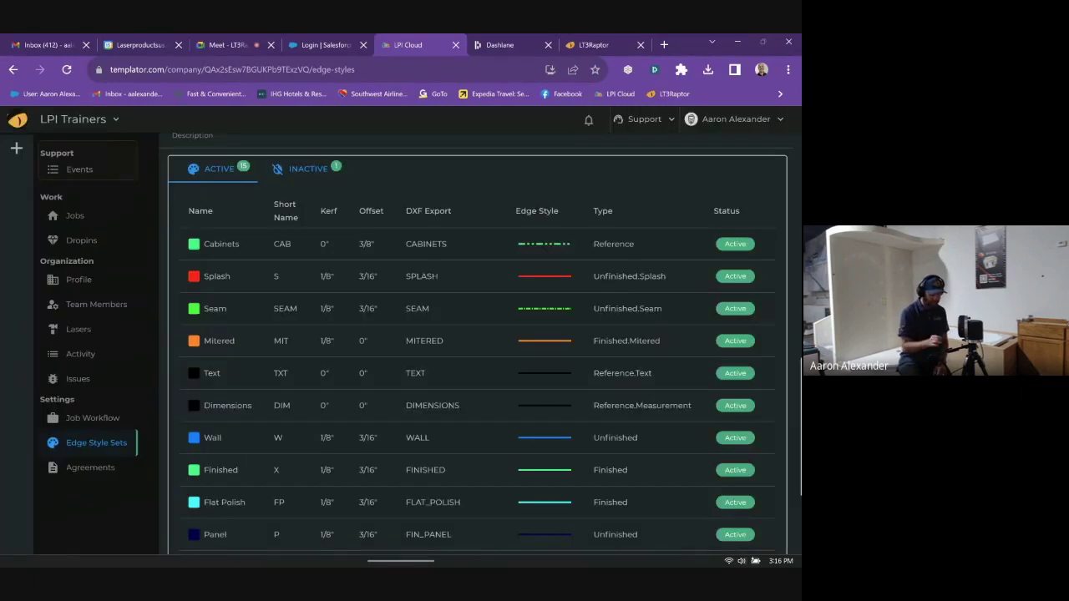
scroll(476, 342, "down", 1)
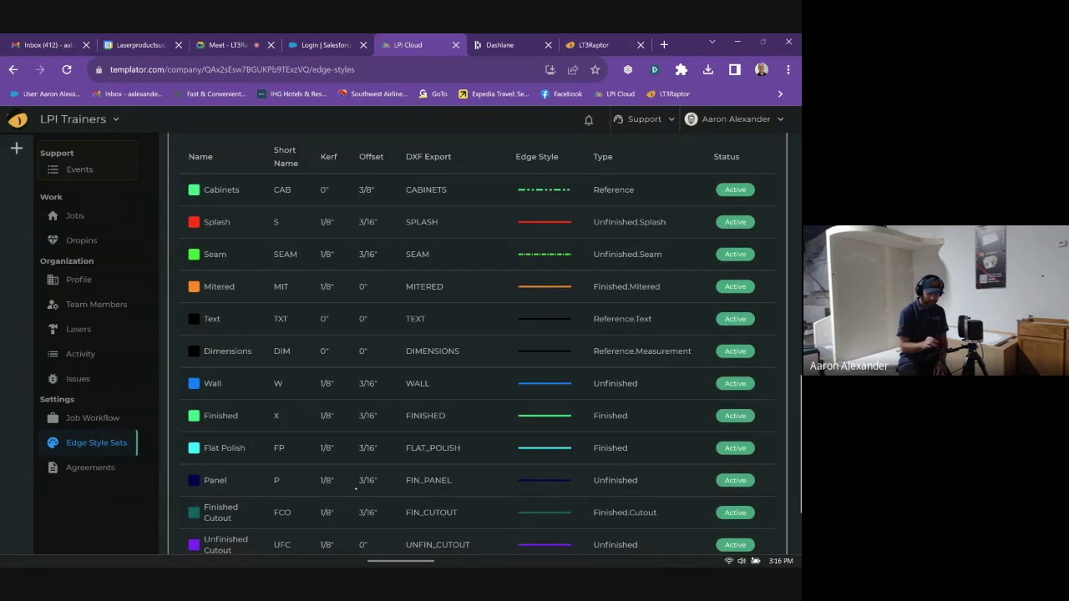
left_click(220, 415)
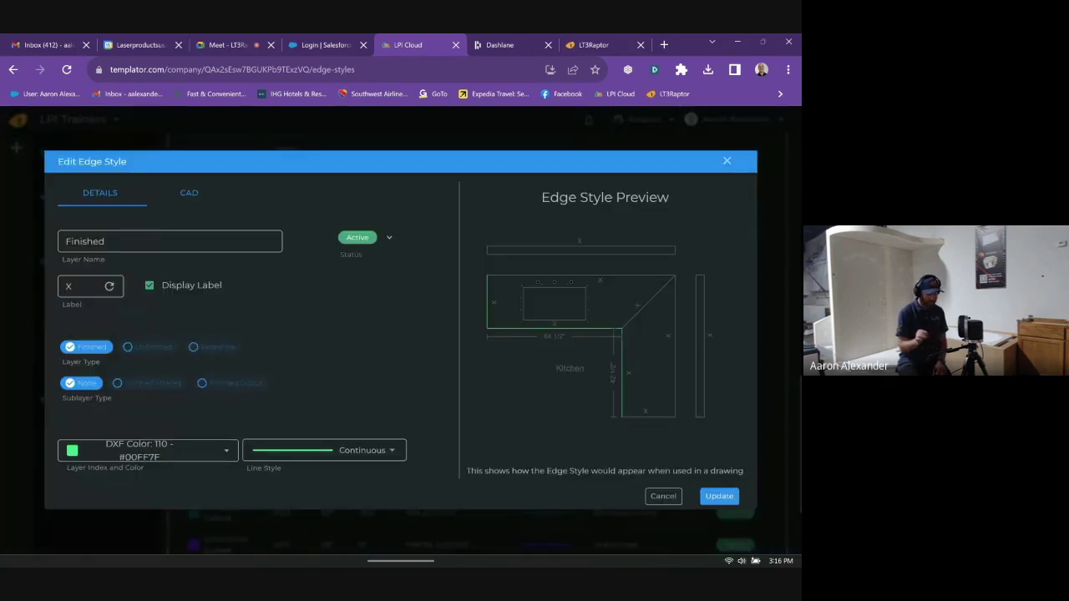
left_click(189, 192)
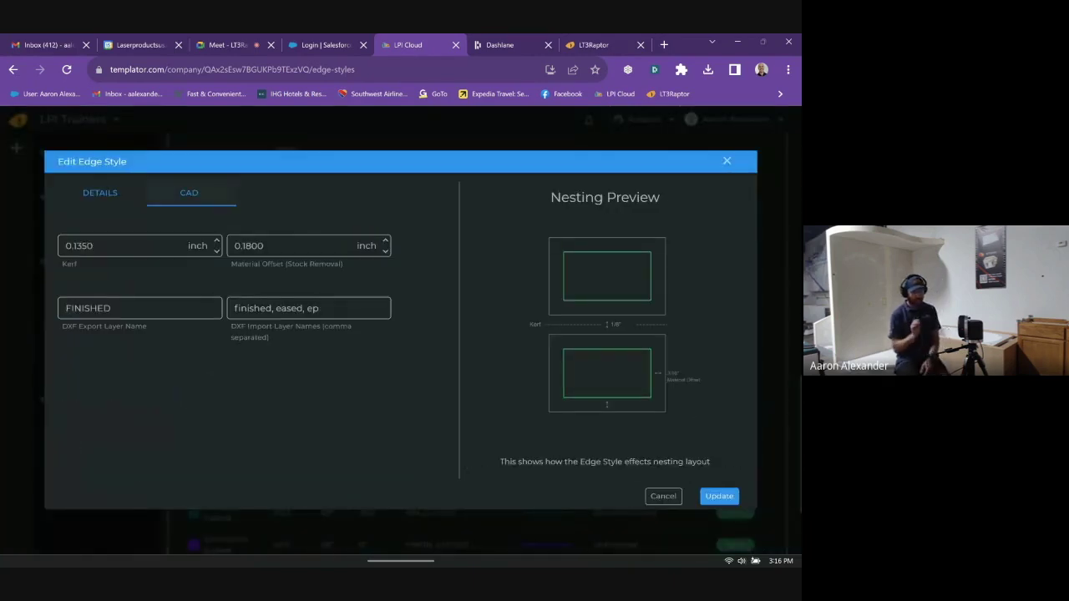